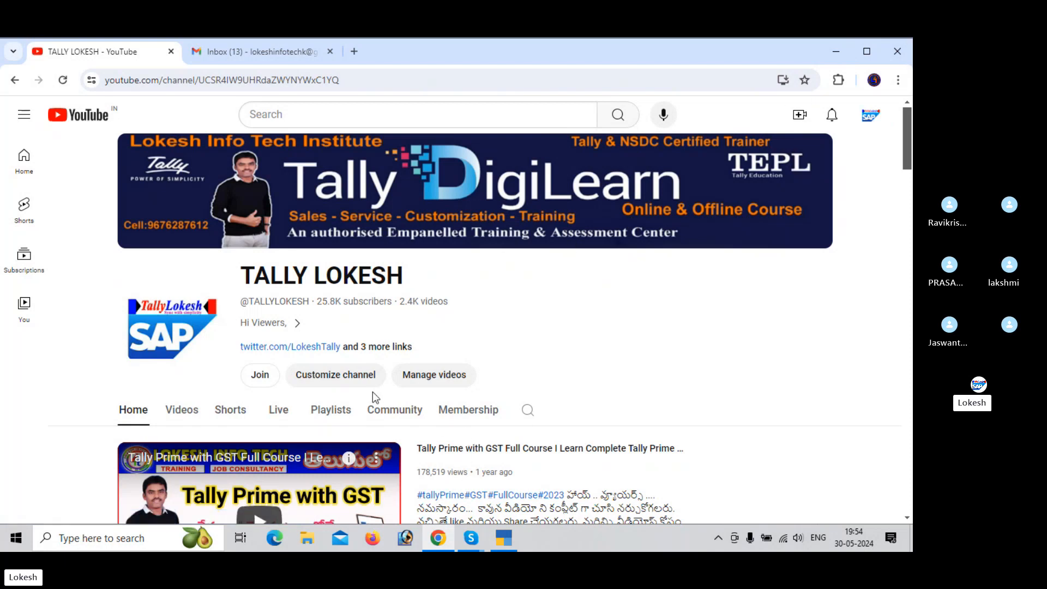
pyautogui.click(469, 539)
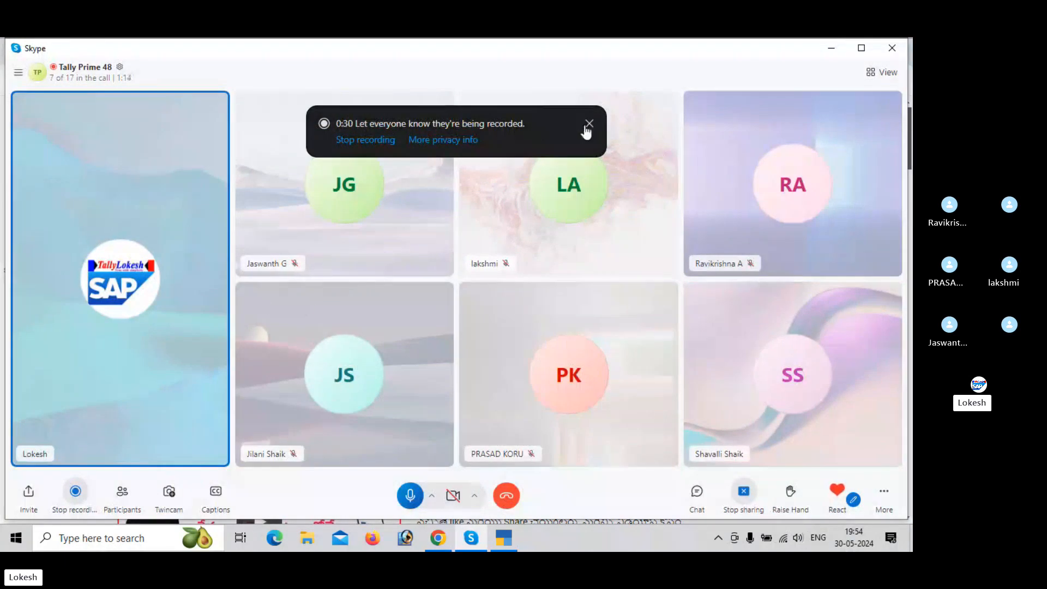
pyautogui.click(589, 125)
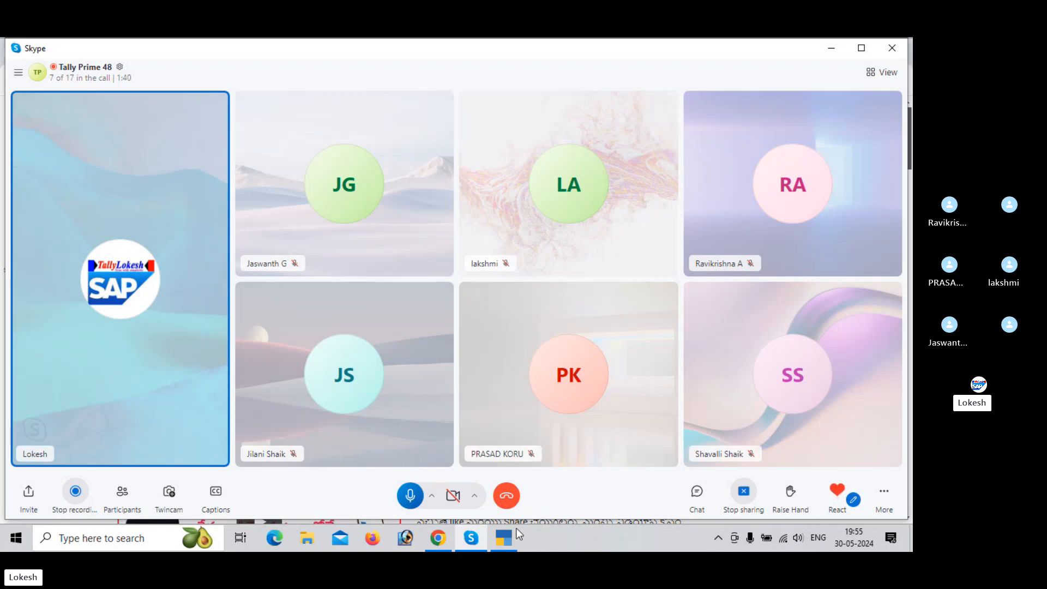
pyautogui.moveTo(518, 531)
pyautogui.moveTo(468, 550)
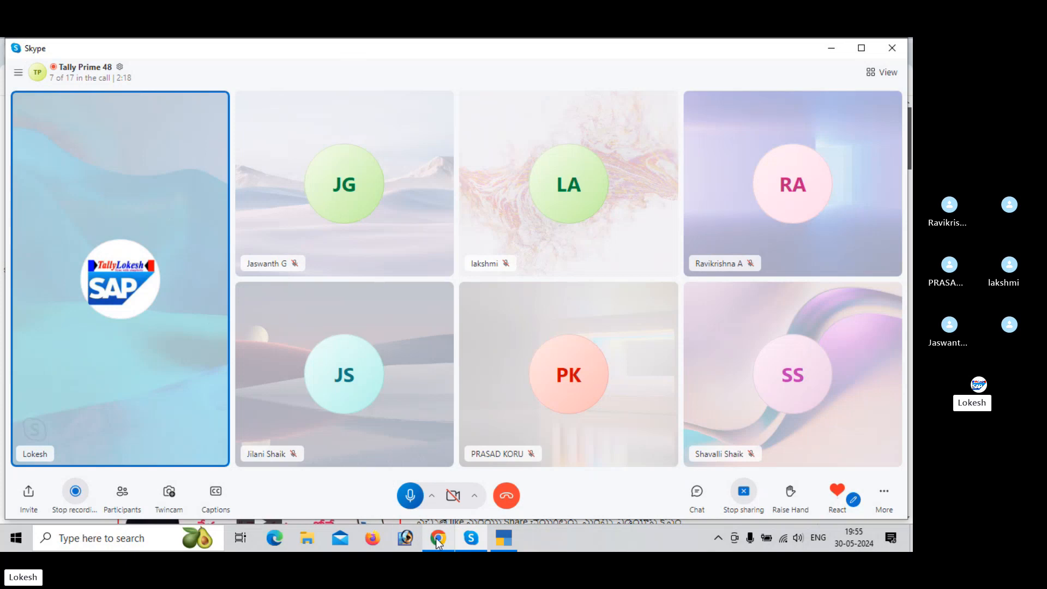
pyautogui.moveTo(438, 540)
pyautogui.click(456, 500)
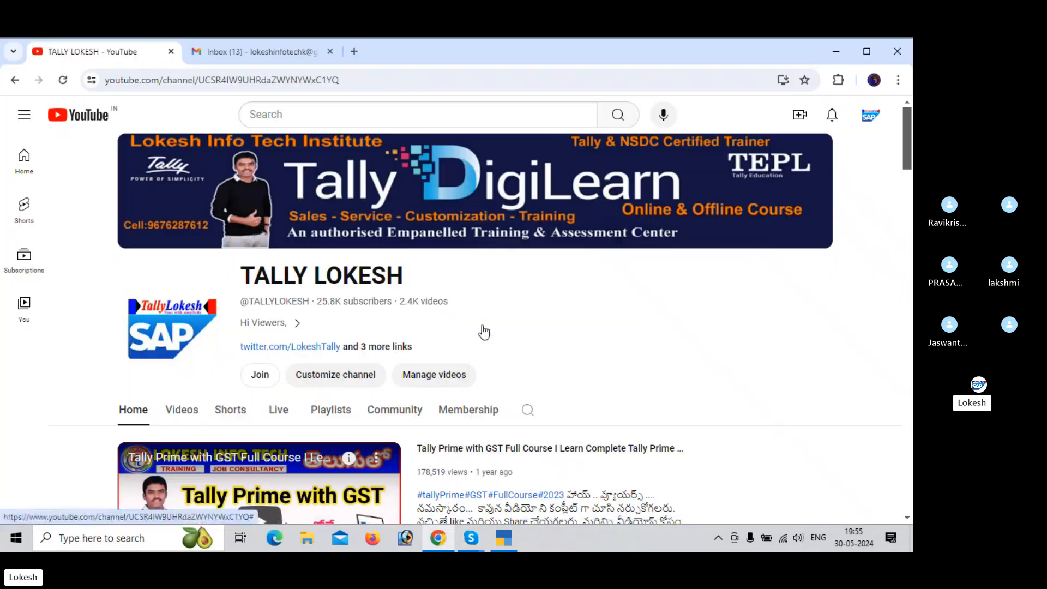
pyautogui.click(230, 54)
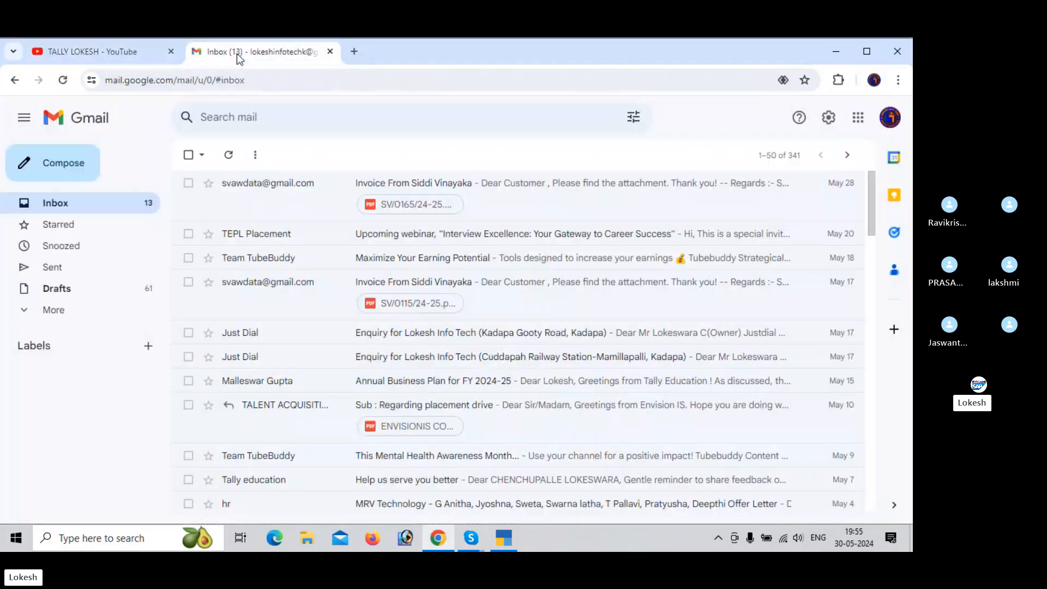
pyautogui.click(133, 51)
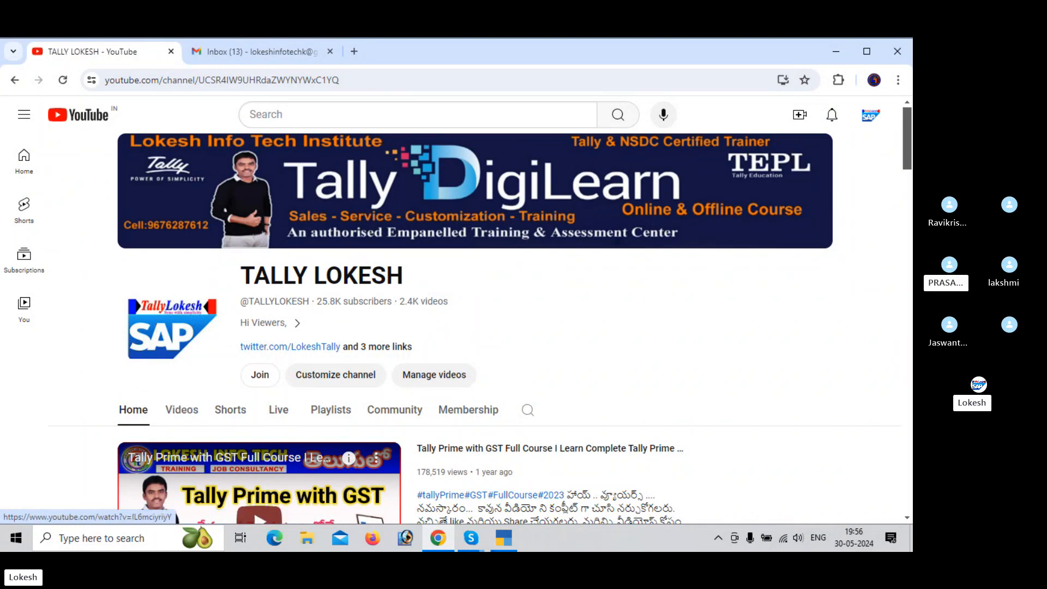
pyautogui.click(504, 538)
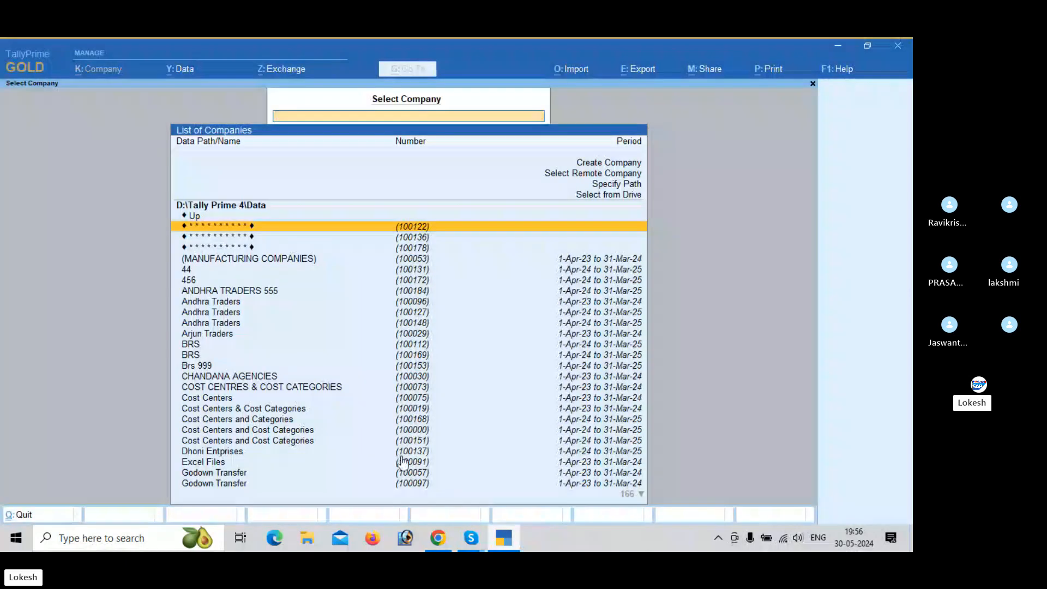
pyautogui.click(438, 538)
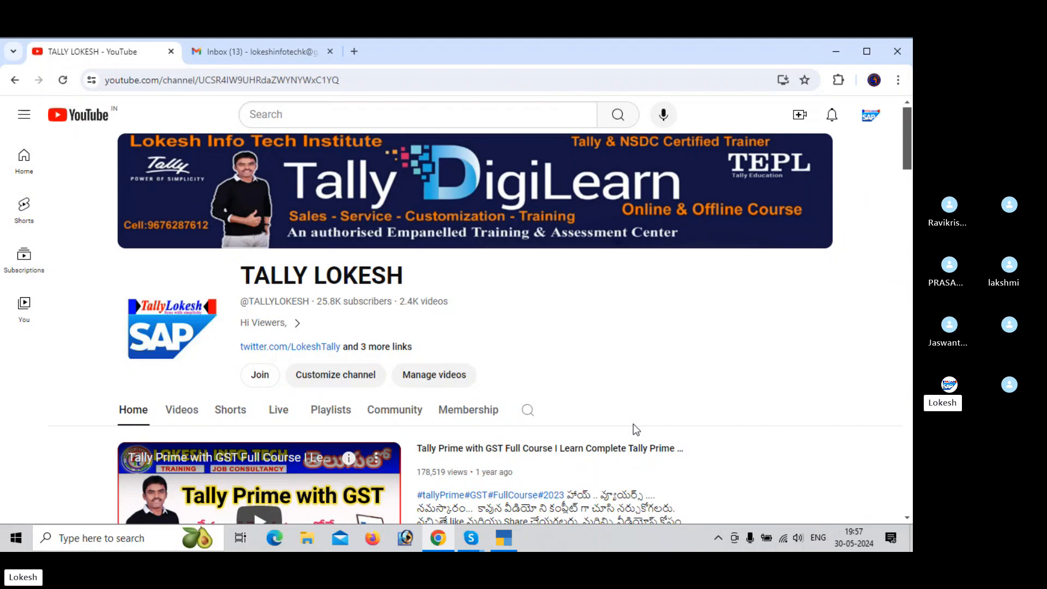
# - Switch to TallyPrime and start creating a new company named "Trading Compnay 05"
pyautogui.click(501, 540)
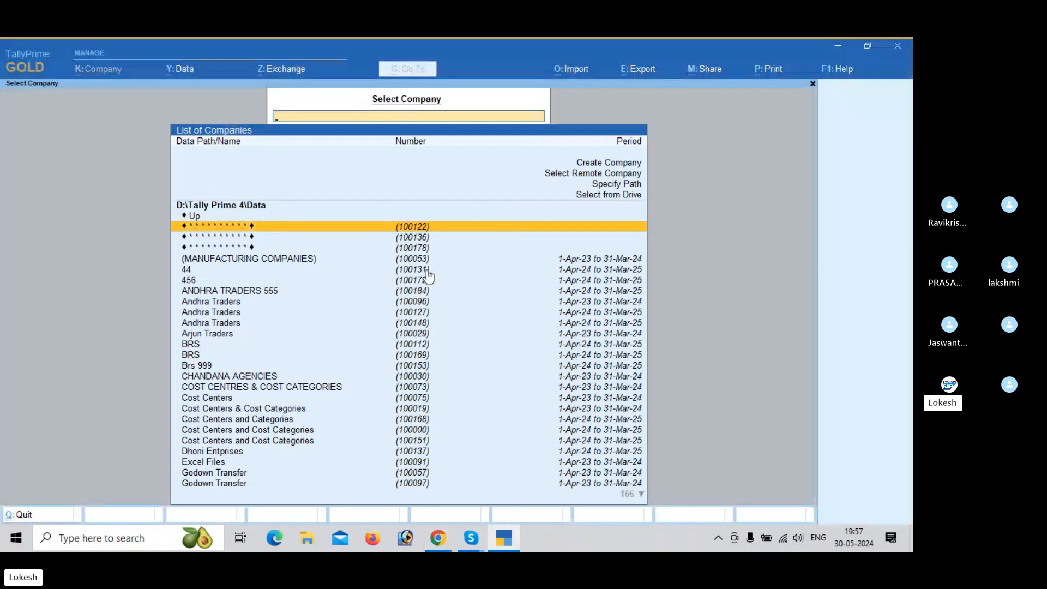
pyautogui.press('Up')
pyautogui.press('Up')
pyautogui.press('Up')
pyautogui.press('Up')
pyautogui.press('Up')
pyautogui.press('Up')
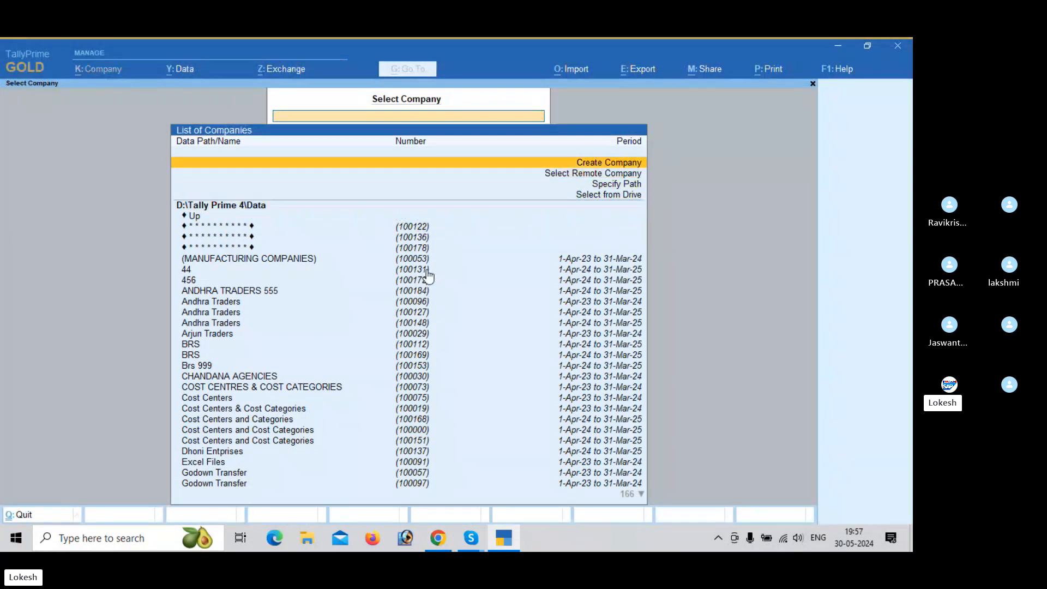
pyautogui.press('Return')
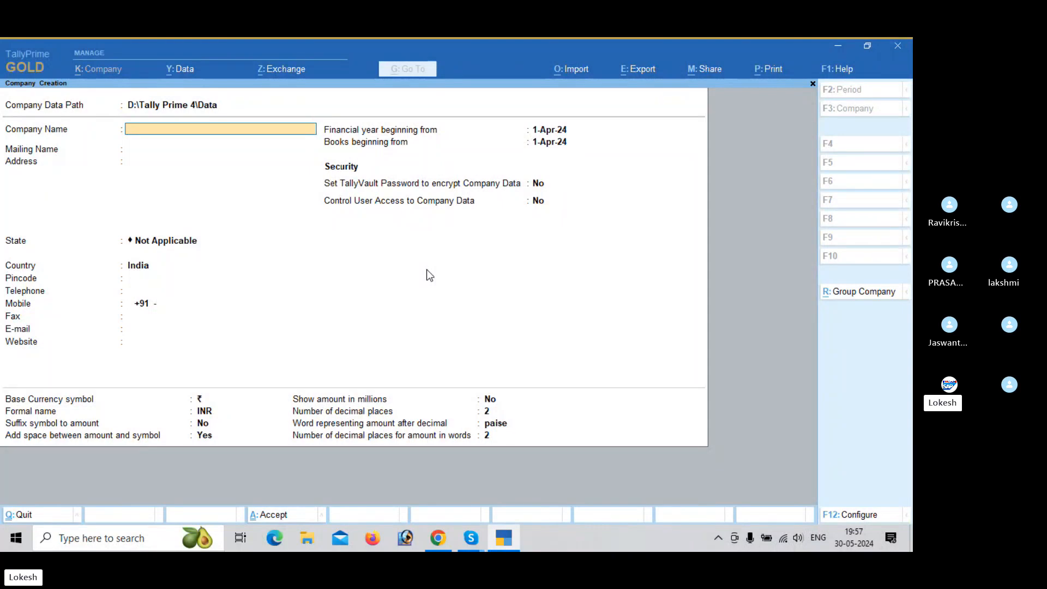
pyautogui.write('Trading Compnay 05')
pyautogui.press('Return')
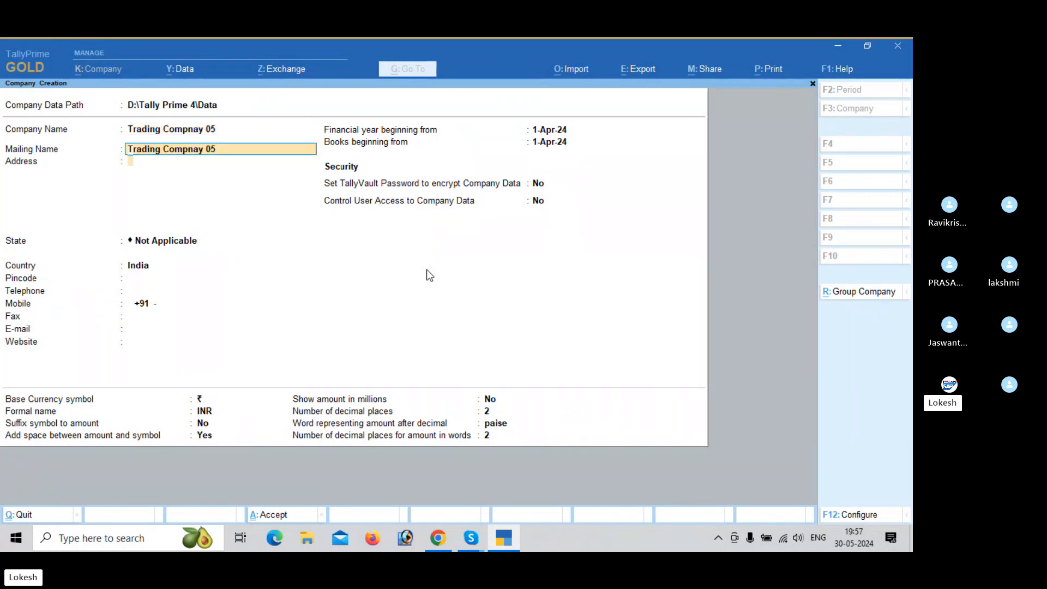
# - Set the new company's state to Andhra Pradesh and save the company with the other details at their defaults
pyautogui.press('Return')
pyautogui.press('Return')
pyautogui.press('Down')
pyautogui.press('Down')
pyautogui.press('Return')
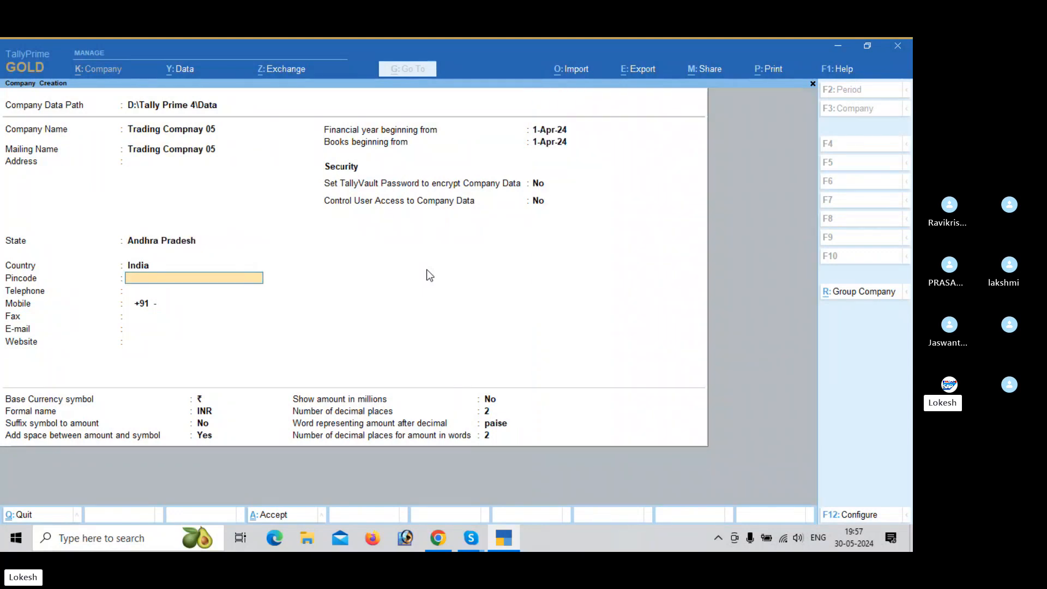
pyautogui.hotkey('ctrl', 'a')
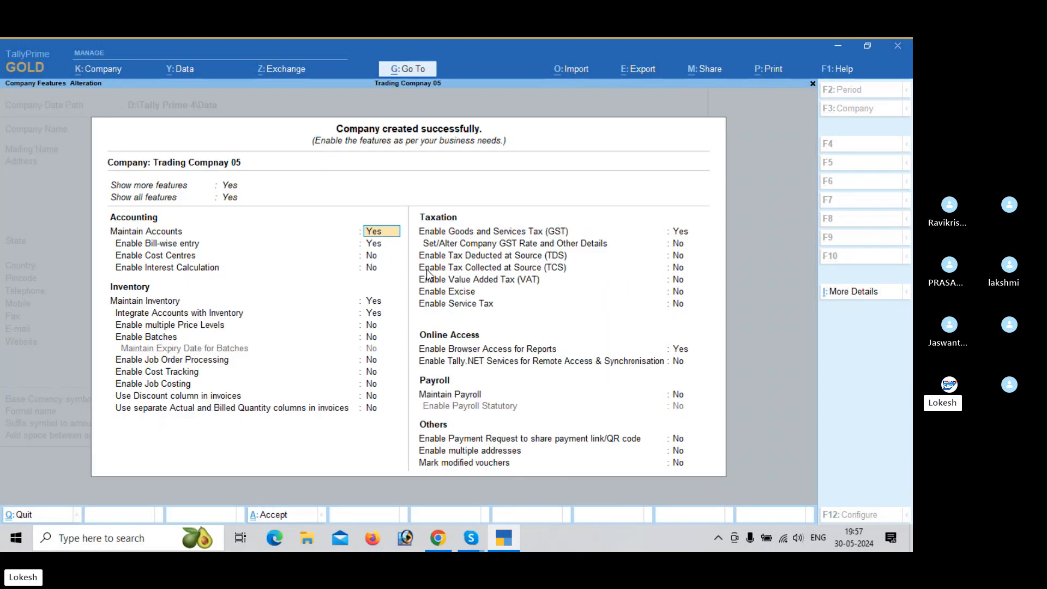
# - Keep Maintain Accounts enabled, disable bill-wise entry, and leave cost centres and interest calculation off in the company features
pyautogui.press('Return')
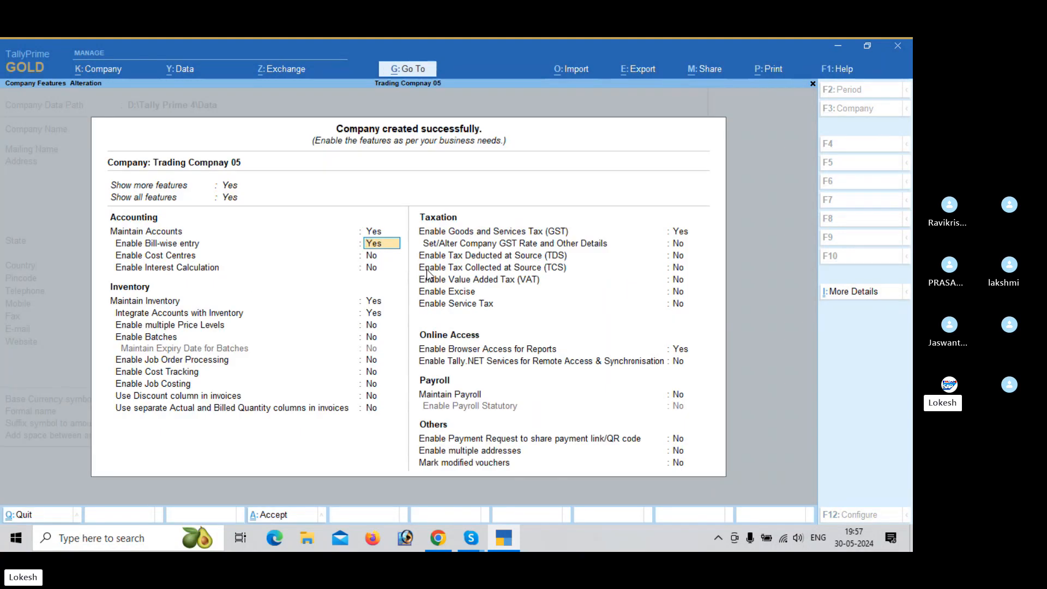
pyautogui.write('n')
pyautogui.press('Return')
pyautogui.press('Return')
pyautogui.press('Return')
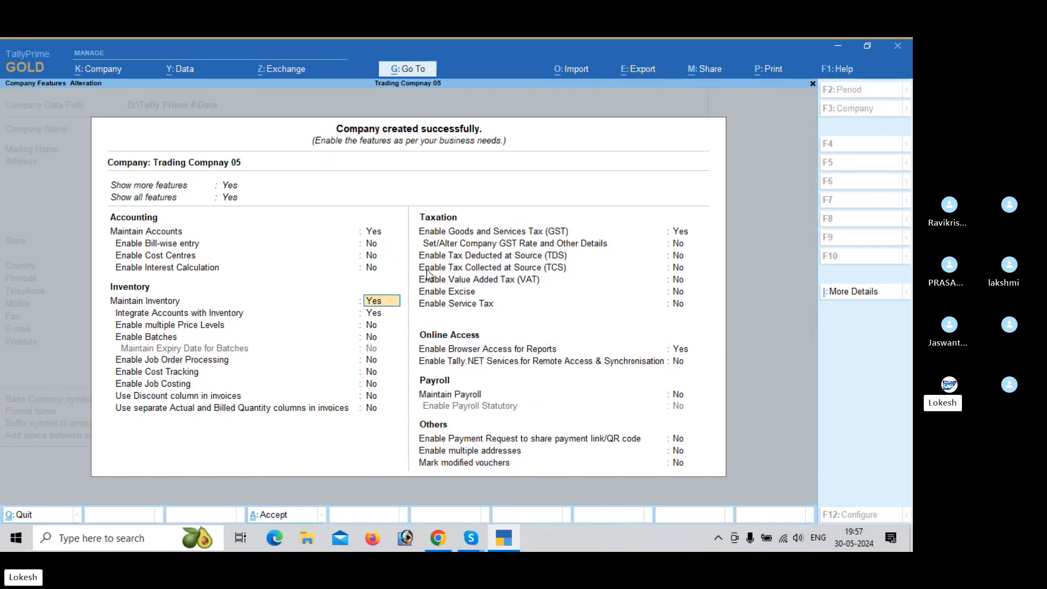
# - Accept the default inventory features and keep Goods and Services Tax enabled, proceeding to the GST registration details
pyautogui.press('Return')
pyautogui.press('Return')
pyautogui.press('Return')
pyautogui.press('Return')
pyautogui.press('Return')
pyautogui.press('Return')
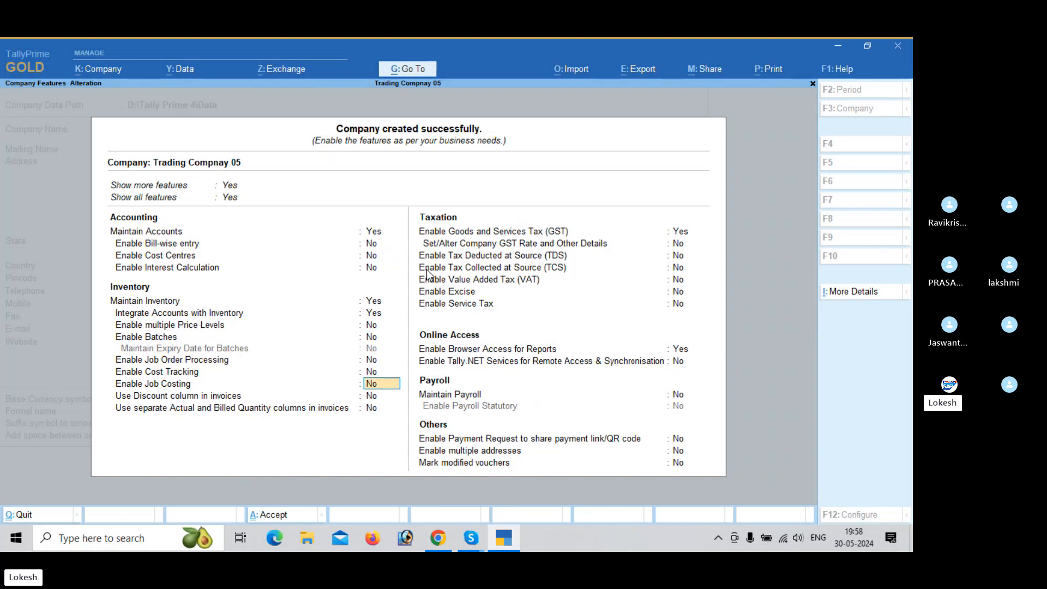
pyautogui.press('Return')
pyautogui.press('Return')
pyautogui.press('Return')
pyautogui.press('Return')
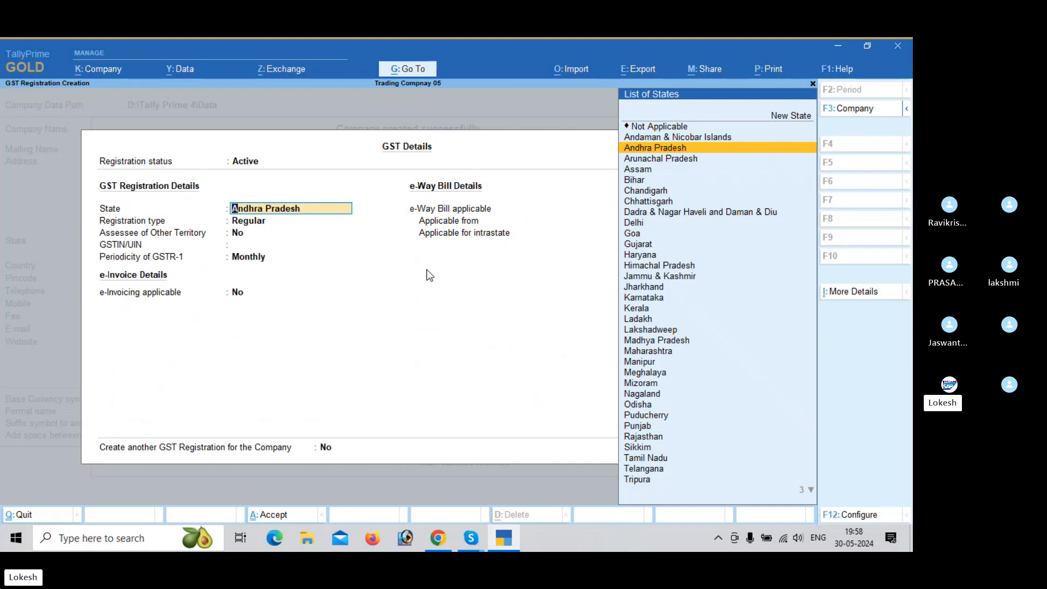
# - Save the GST registration for Andhra Pradesh as Regular with 37 as the GSTIN/UIN entry, and accept the company features
pyautogui.press('Return')
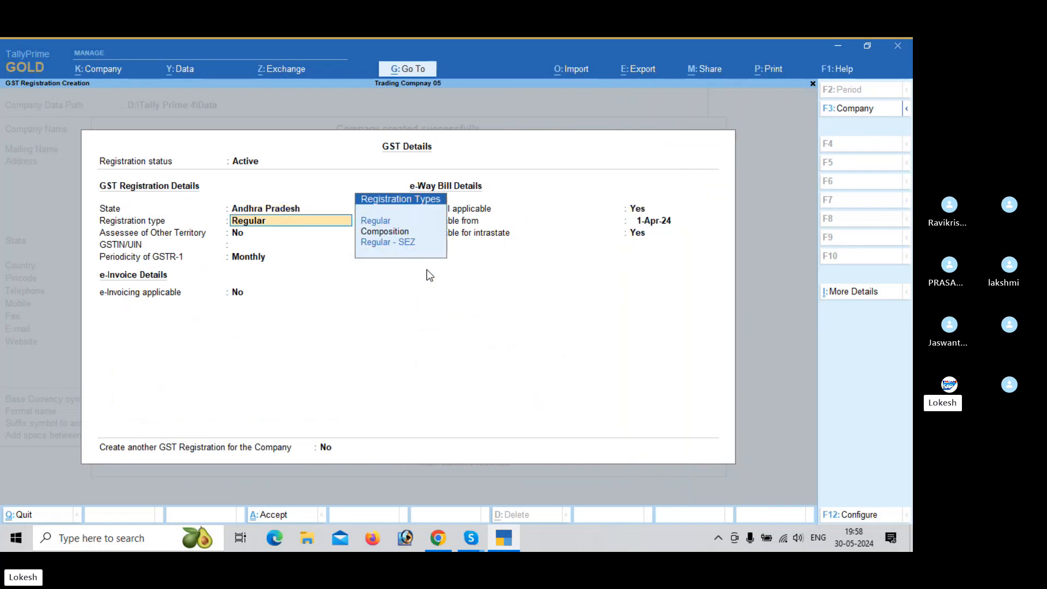
pyautogui.press('Return')
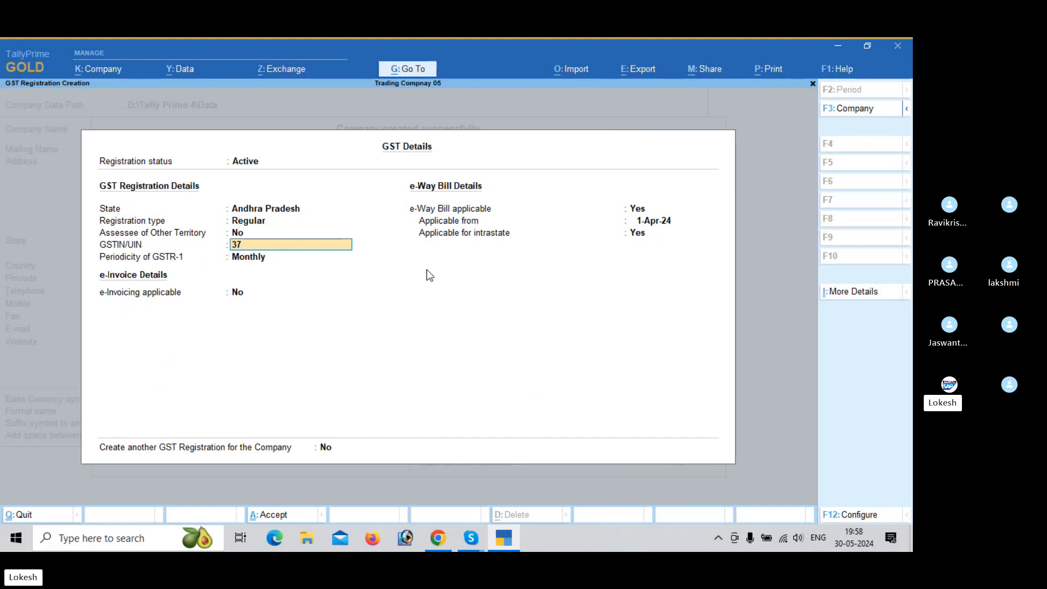
pyautogui.write('37')
pyautogui.press('Return')
pyautogui.press('Return')
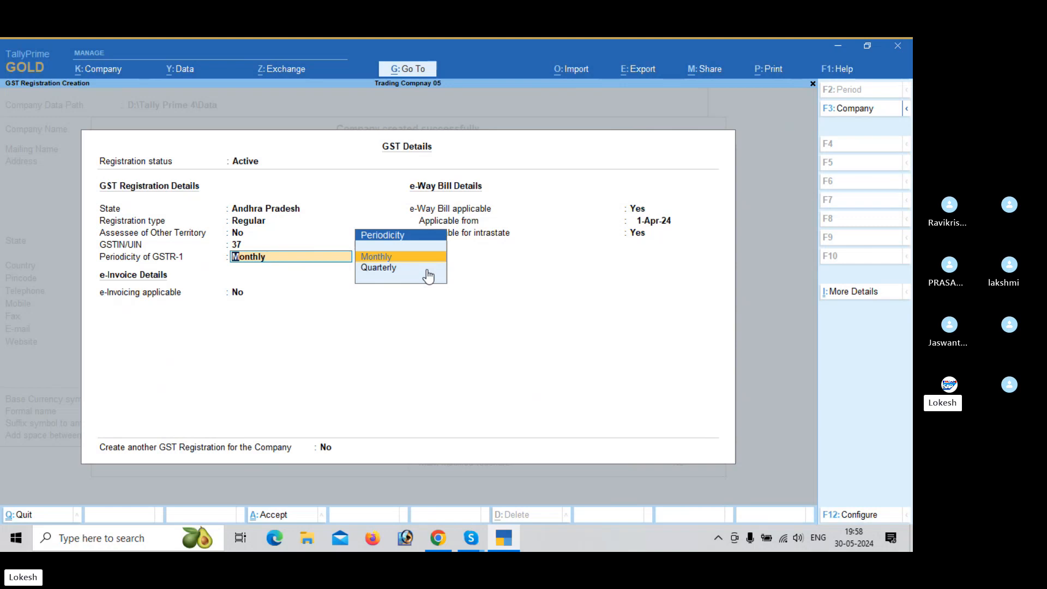
pyautogui.press('ctrl')
pyautogui.hotkey('ctrl', 'a')
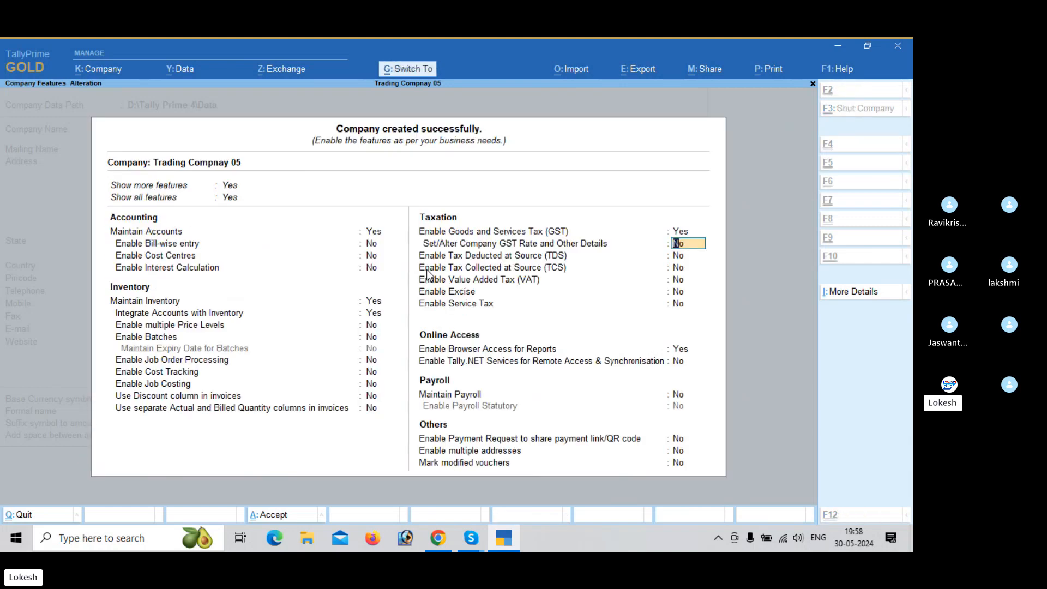
pyautogui.hotkey('ctrl', 'a')
# - Open a new Receipt voucher and set its date to 1-Jul-24
pyautogui.press('Down')
pyautogui.press('Down')
pyautogui.press('Down')
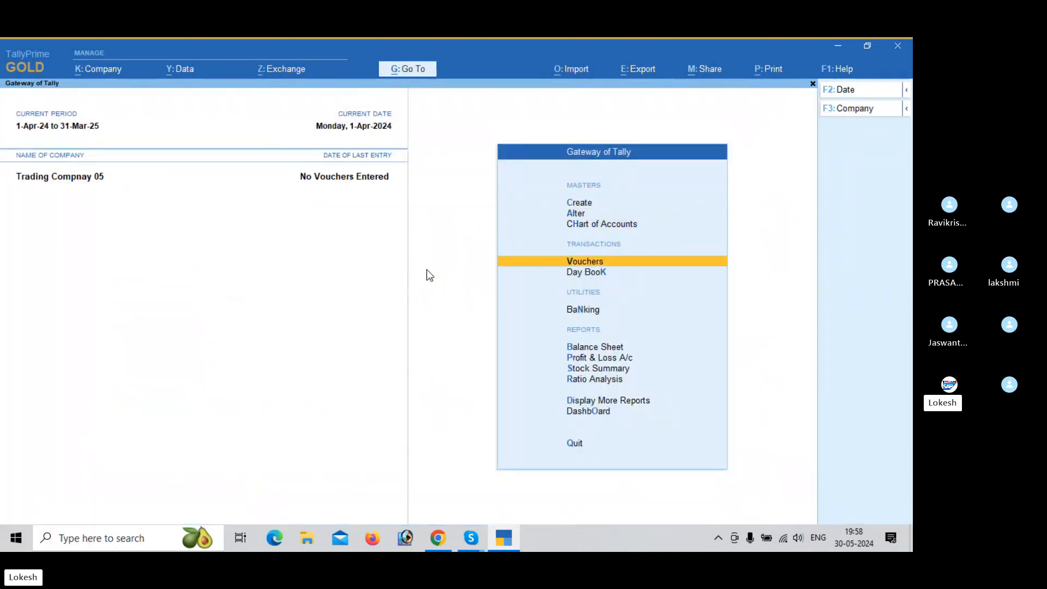
pyautogui.press('Return')
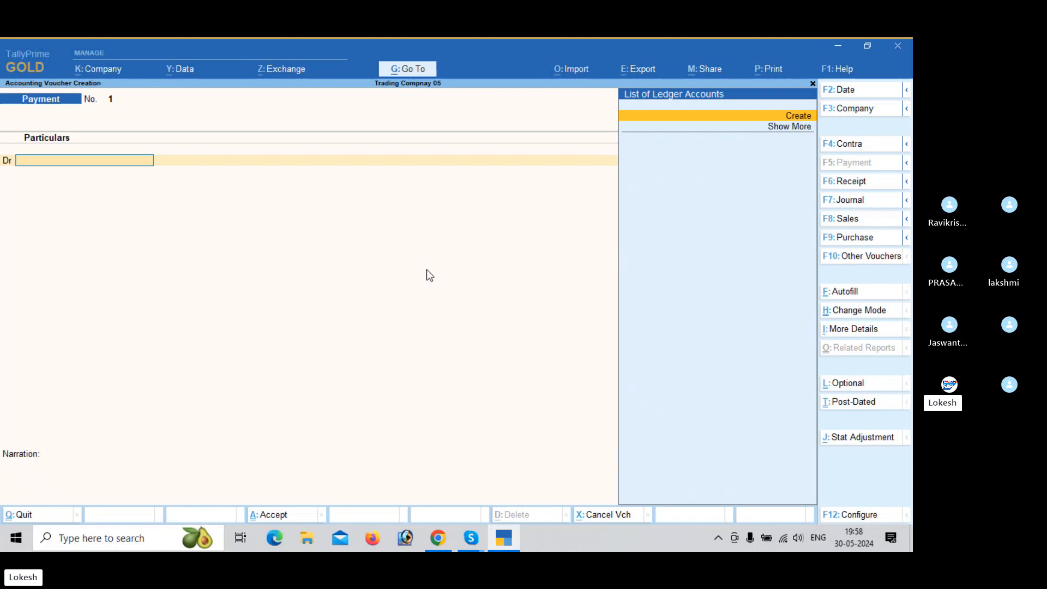
pyautogui.click(859, 184)
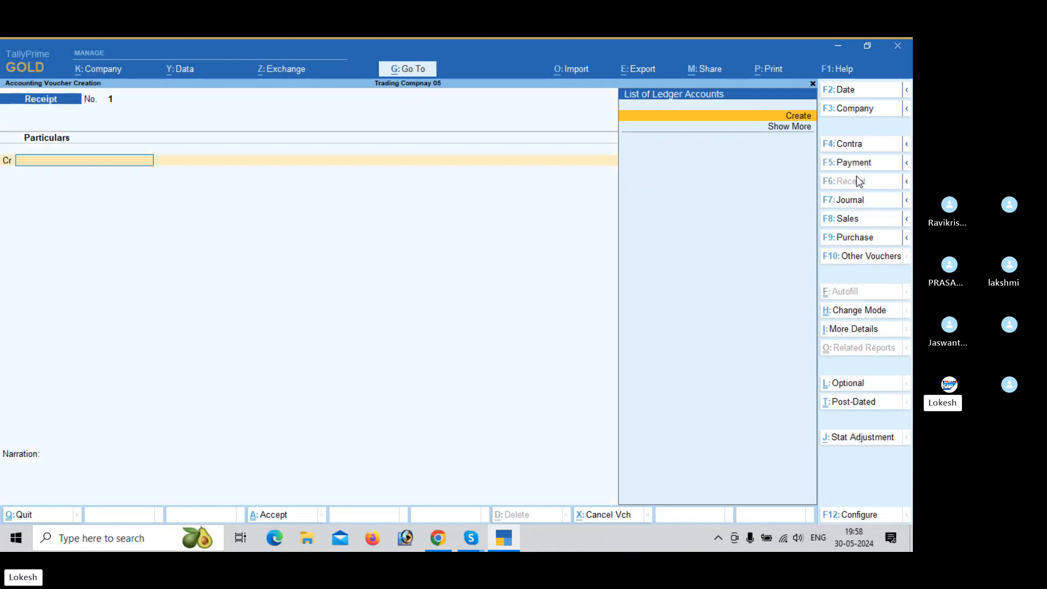
pyautogui.click(857, 95)
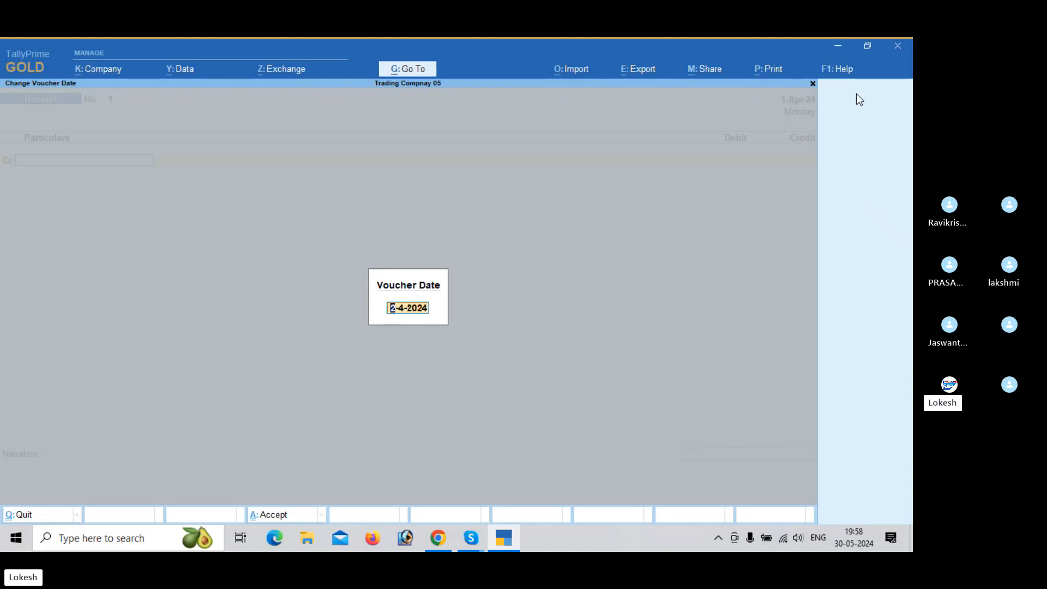
pyautogui.write('1-7')
pyautogui.press('Return')
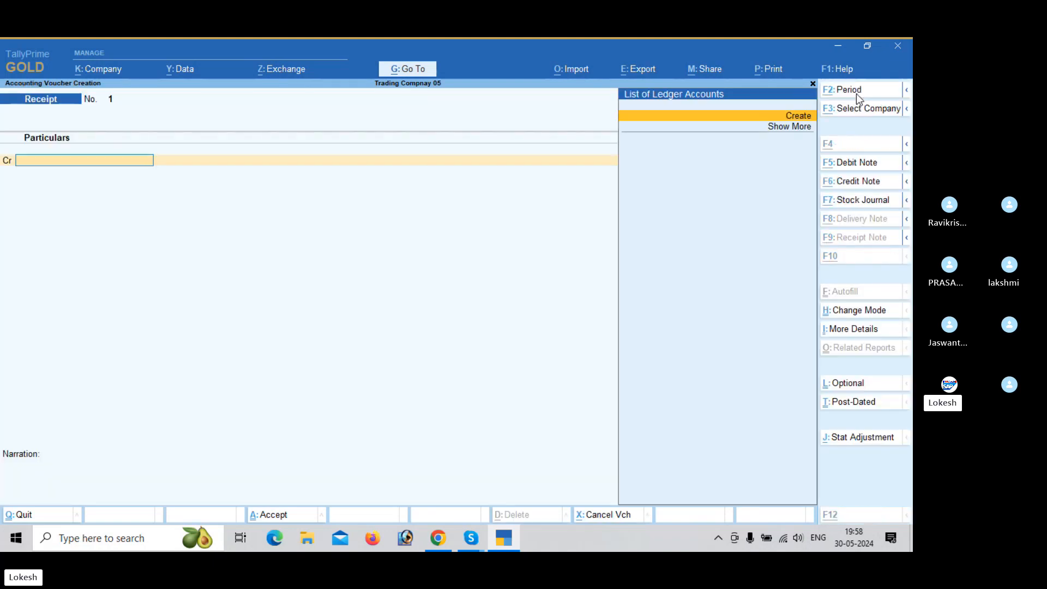
# - Create a ledger named Capital under the Capital Account group from the voucher's credit line
pyautogui.press('Return')
pyautogui.write('Capital')
pyautogui.press('Return')
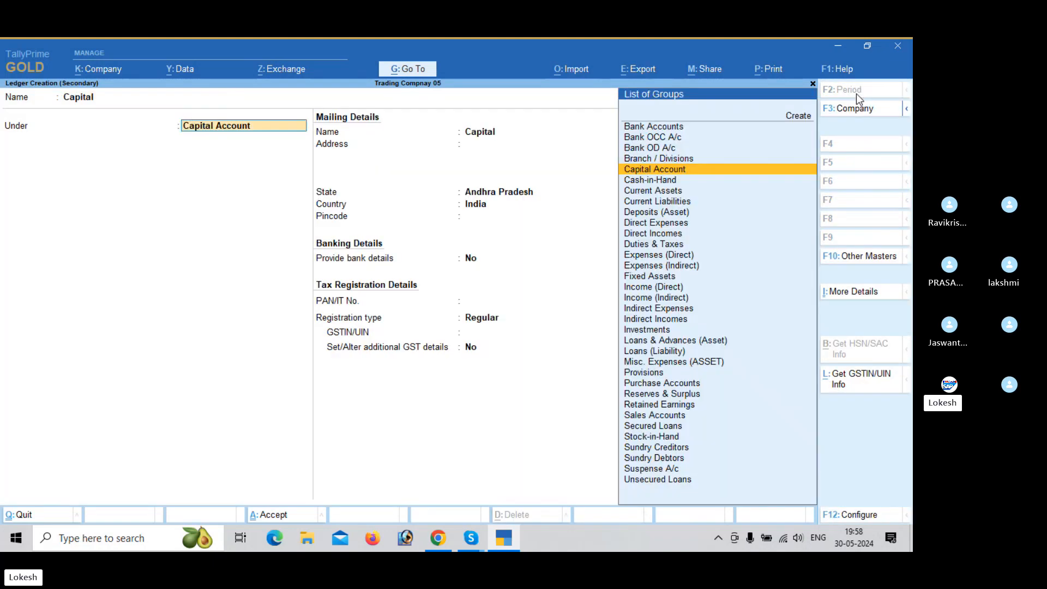
pyautogui.press('Return')
pyautogui.press('Return')
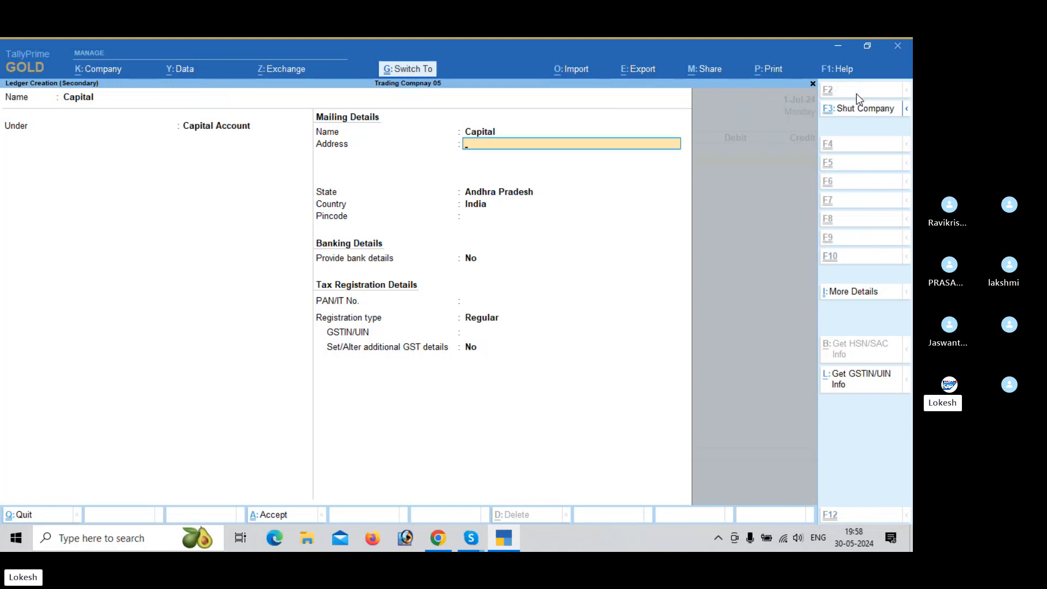
pyautogui.hotkey('ctrl', 'a')
# - Credit the Capital ledger with 15,00,000 and move on to the debit line
pyautogui.write('15,00,000')
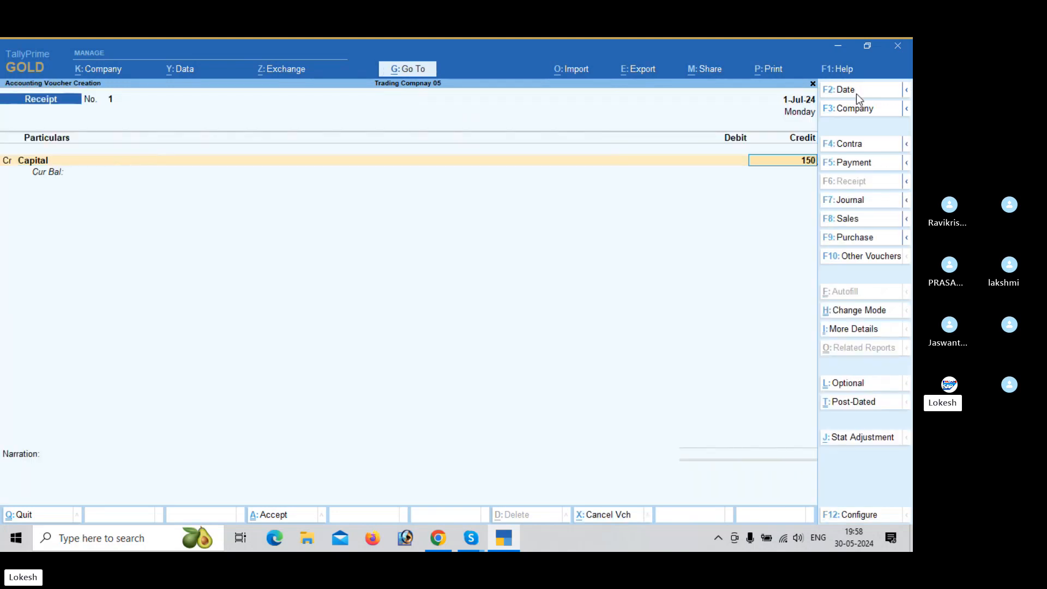
pyautogui.press('Return')
pyautogui.press('Return')
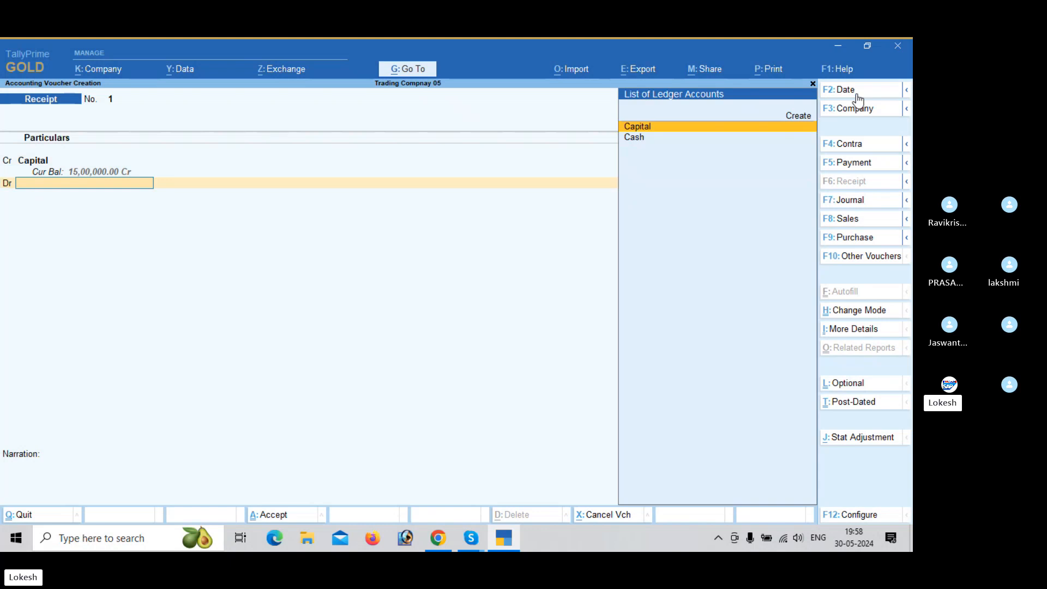
# - Create a ledger named Icici Bank under Bank Accounts for the debit line, and save the 15,00,000 receipt voucher
pyautogui.write('i')
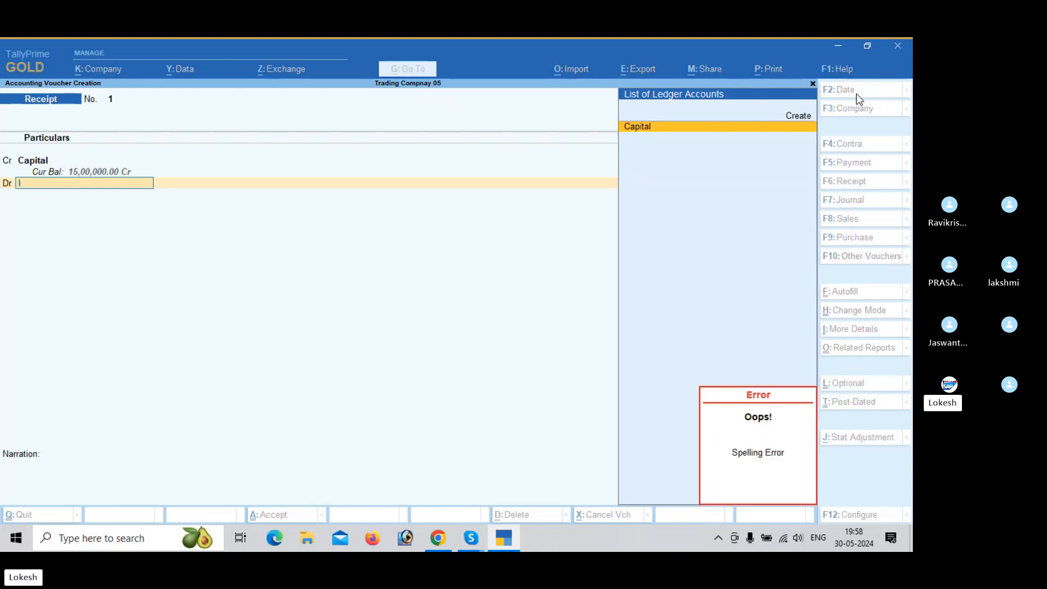
pyautogui.hotkey('alt', 'c')
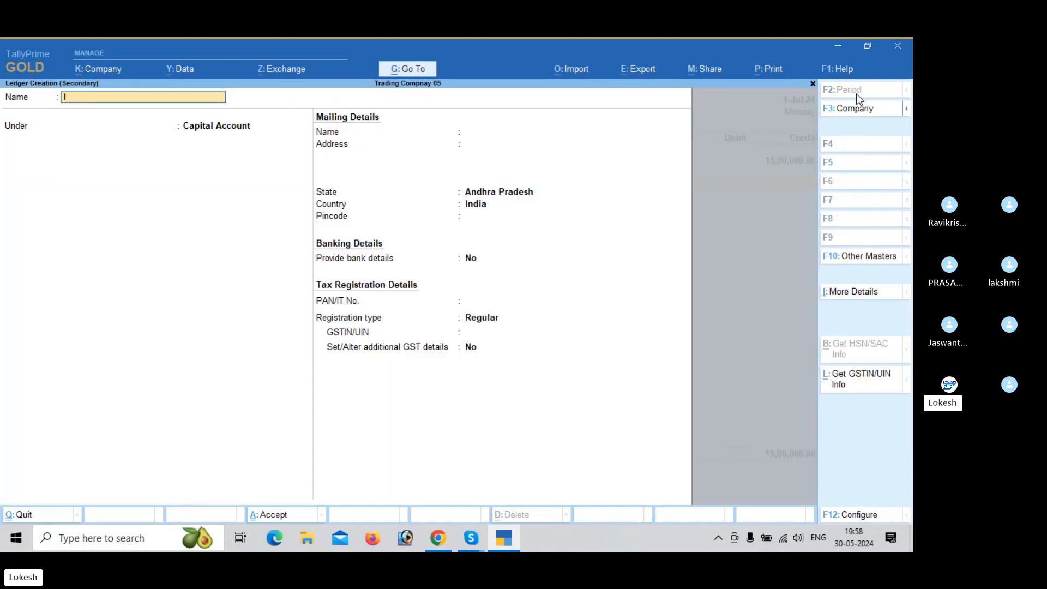
pyautogui.write('Icici Bank')
pyautogui.press('Return')
pyautogui.write('Ba')
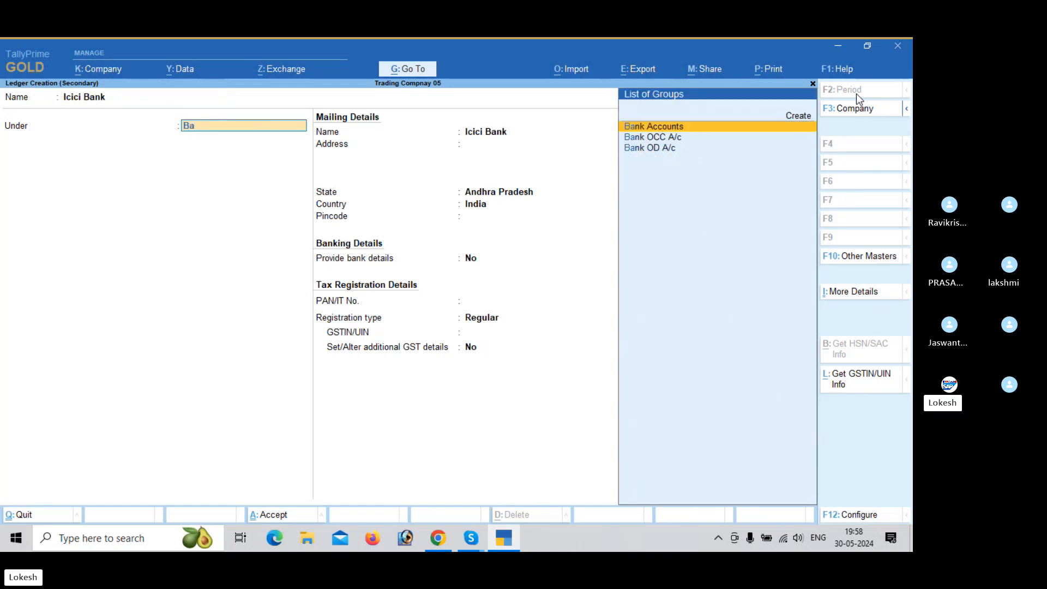
pyautogui.press('Return')
pyautogui.press('Return')
pyautogui.press('Return')
pyautogui.press('Return')
pyautogui.press('Return')
pyautogui.press('Return')
pyautogui.press('Return')
pyautogui.press('Return')
pyautogui.press('Return')
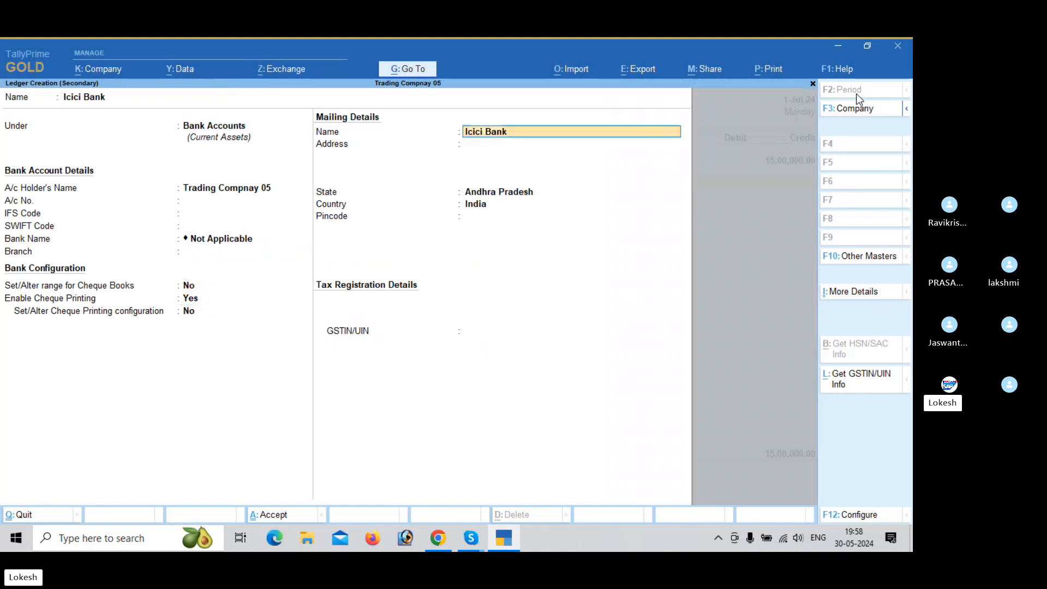
pyautogui.press('ctrl')
pyautogui.hotkey('ctrl', 'a')
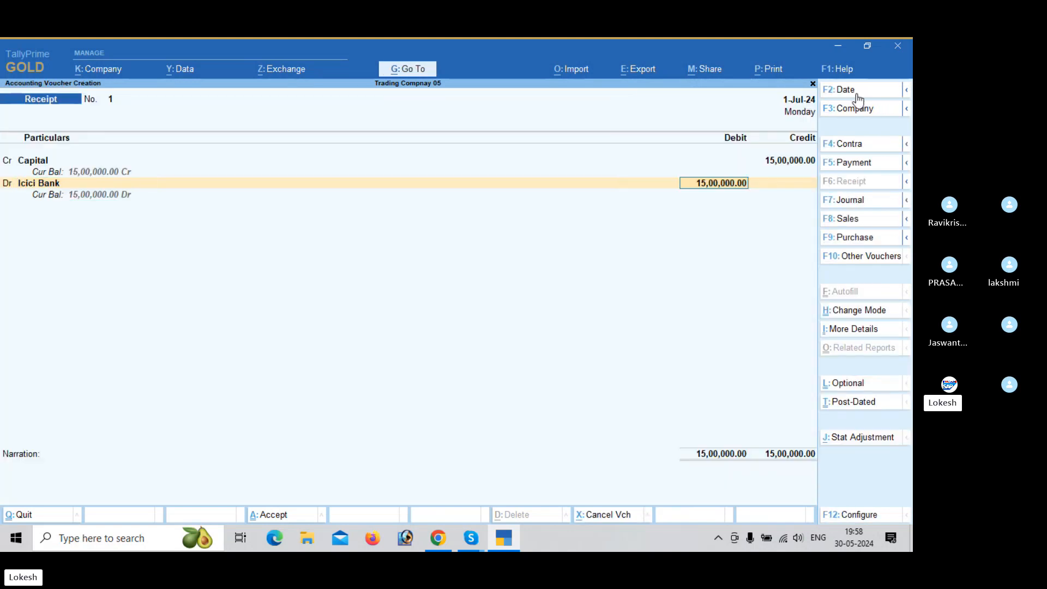
pyautogui.hotkey('ctrl', 'a')
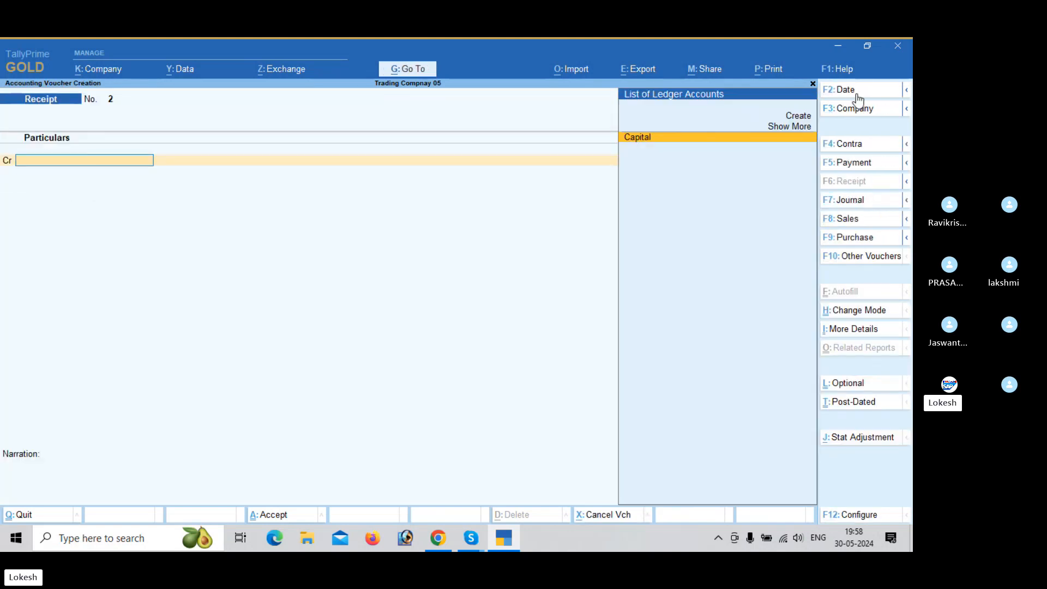
# - Record and save a Contra voucher that credits Icici Bank and debits Cash with 50,000
pyautogui.click(871, 146)
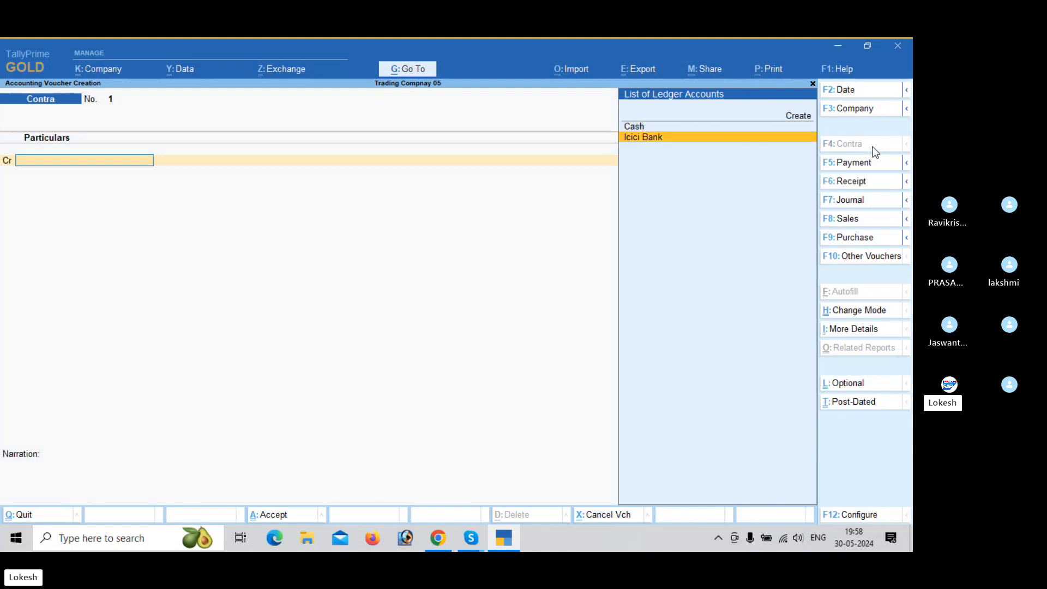
pyautogui.press('Return')
pyautogui.write('5')
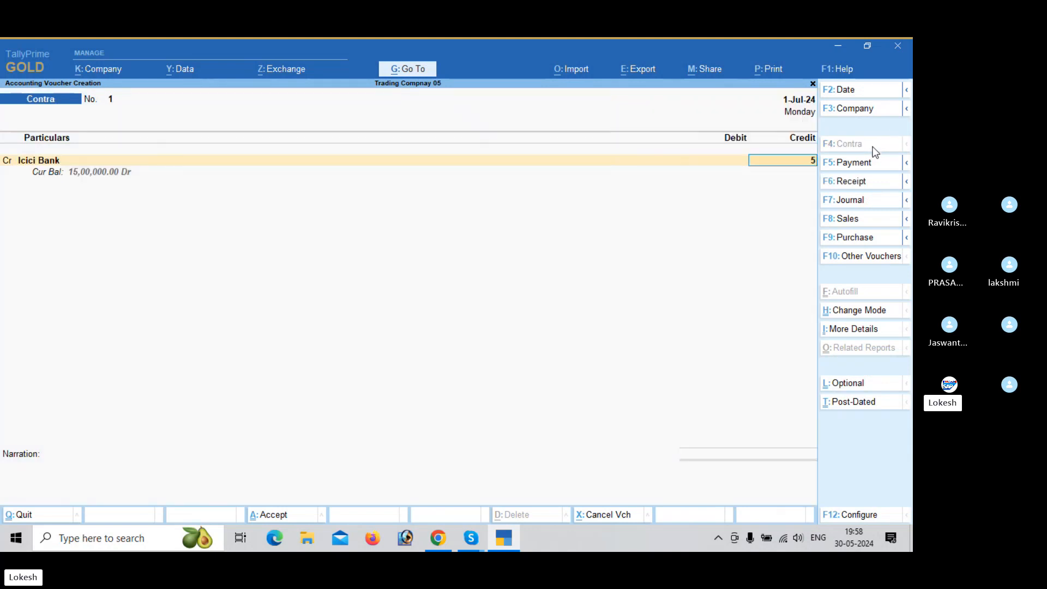
pyautogui.write('0,000')
pyautogui.press('Return')
pyautogui.press('Return')
pyautogui.press('Return')
pyautogui.press('Return')
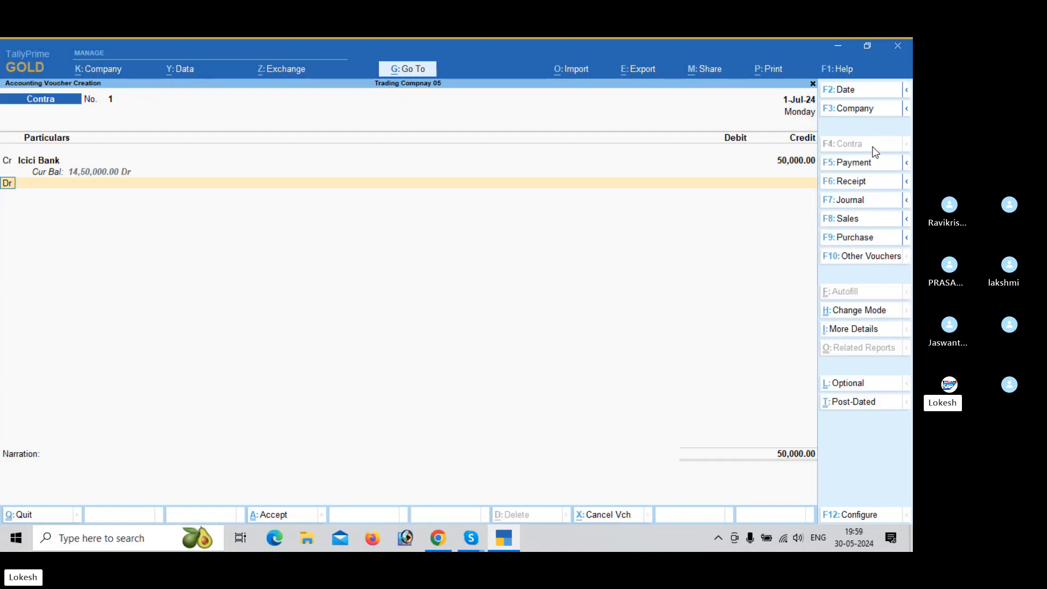
pyautogui.press('Return')
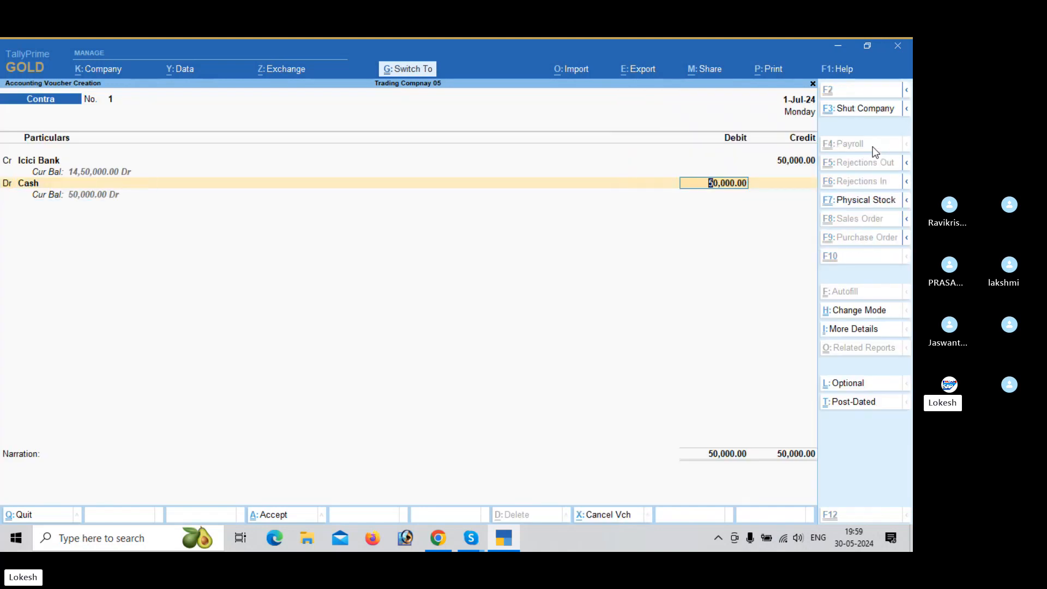
pyautogui.hotkey('ctrl', 'a')
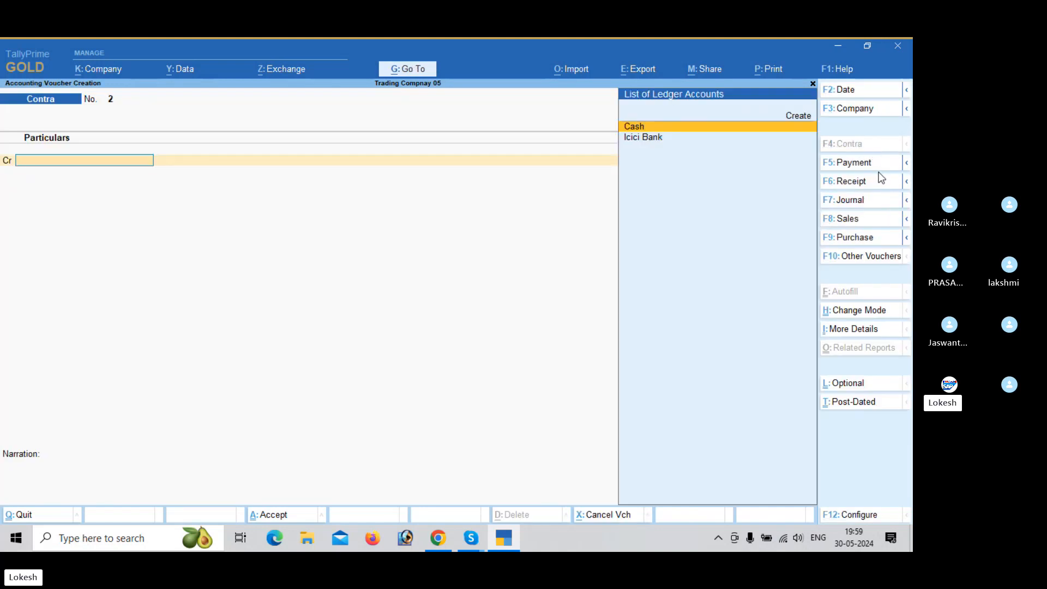
# - Start a Payment voucher and create a ledger named Furniture and Fixtures under Fixed Assets for its debit line
pyautogui.click(867, 169)
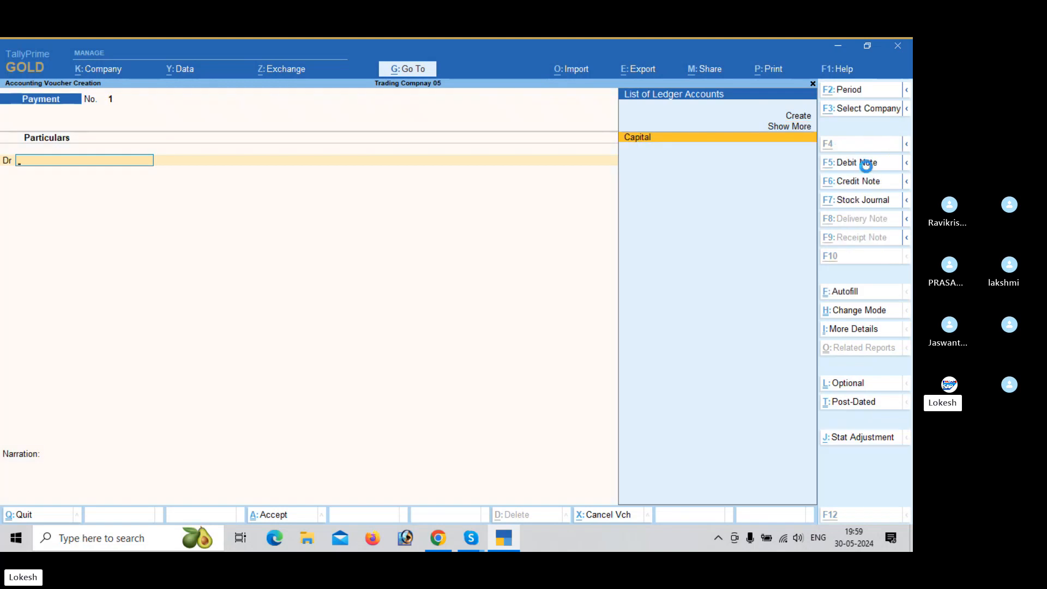
pyautogui.hotkey('alt', 'c')
pyautogui.write('Furni')
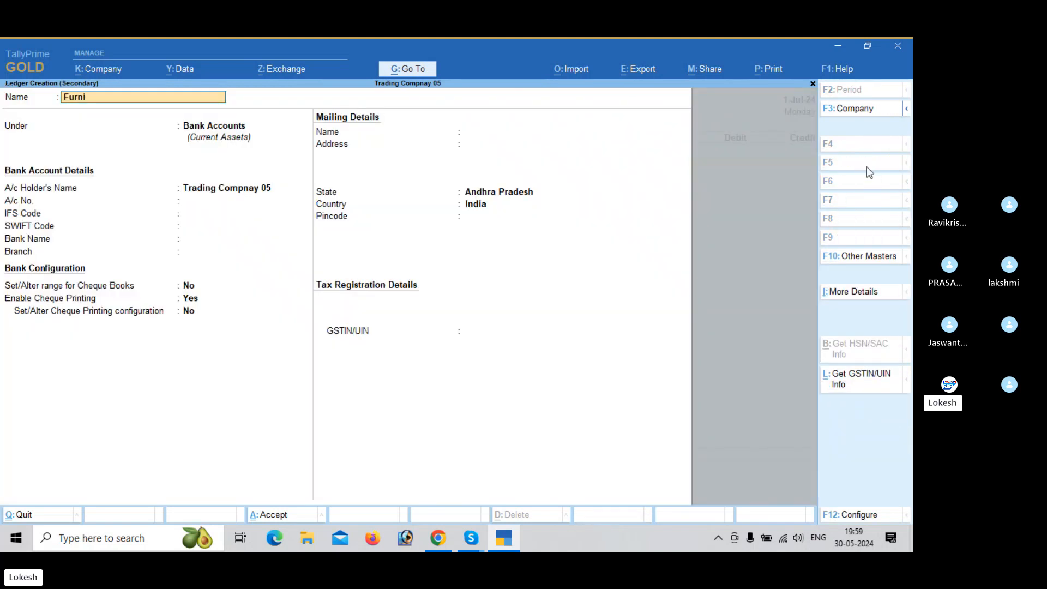
pyautogui.write('ture and Fixtures')
pyautogui.press('Return')
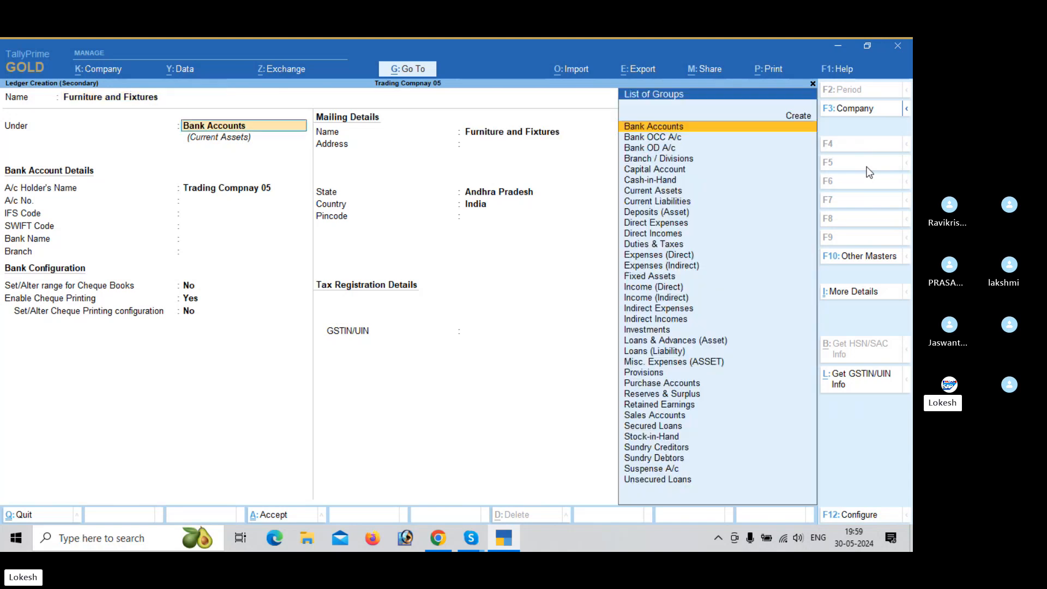
pyautogui.write('fix')
pyautogui.press('Return')
pyautogui.hotkey('ctrl', 'a')
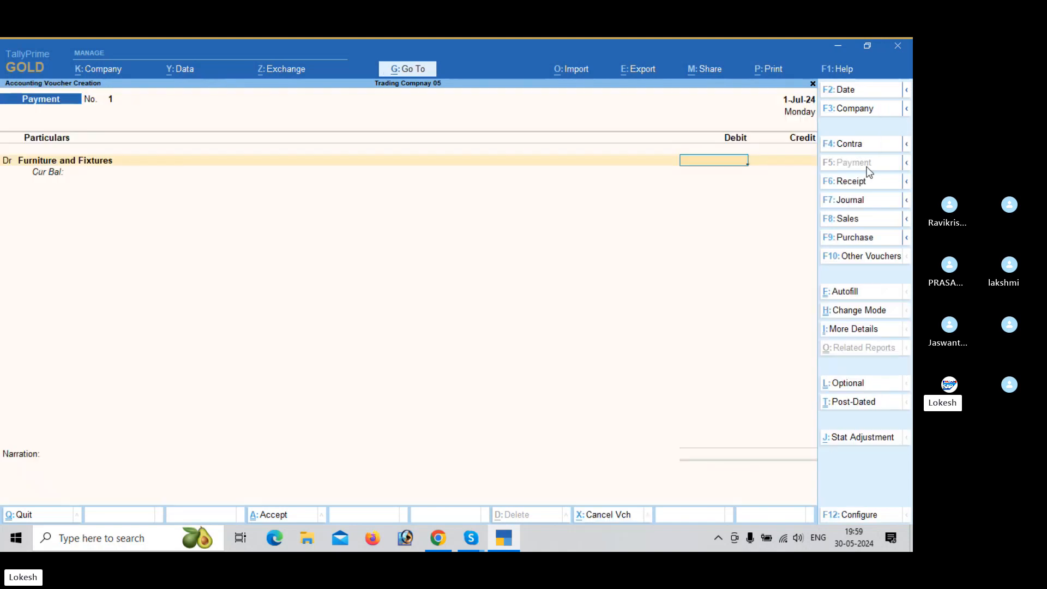
# - Debit Furniture and Fixtures with 1,50,000 against a credit to Icici Bank, and save the payment voucher
pyautogui.write('150000')
pyautogui.press('Return')
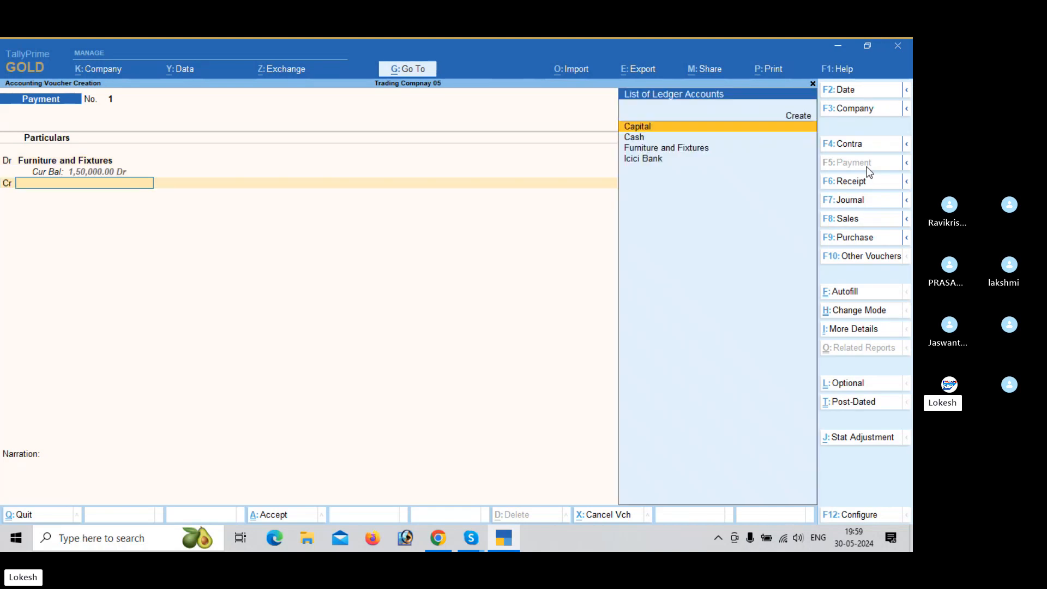
pyautogui.press('Down')
pyautogui.press('Down')
pyautogui.press('Down')
pyautogui.press('Return')
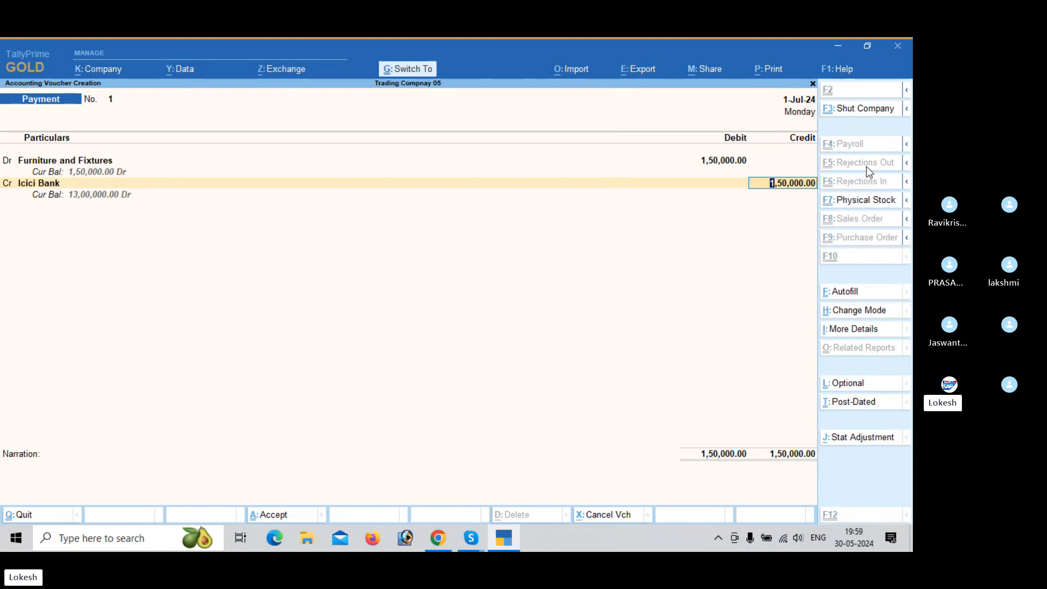
pyautogui.hotkey('ctrl', 'a')
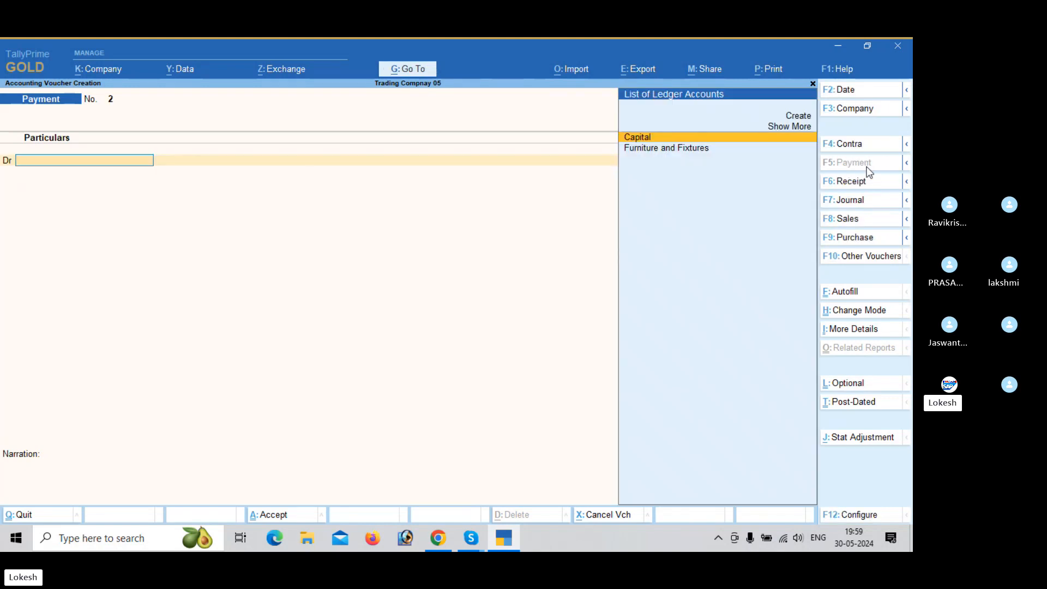
# - Create a ledger named Sd Office under Deposits (Asset) from the debit line of the next payment voucher
pyautogui.hotkey('alt', 'c')
pyautogui.write('Sd')
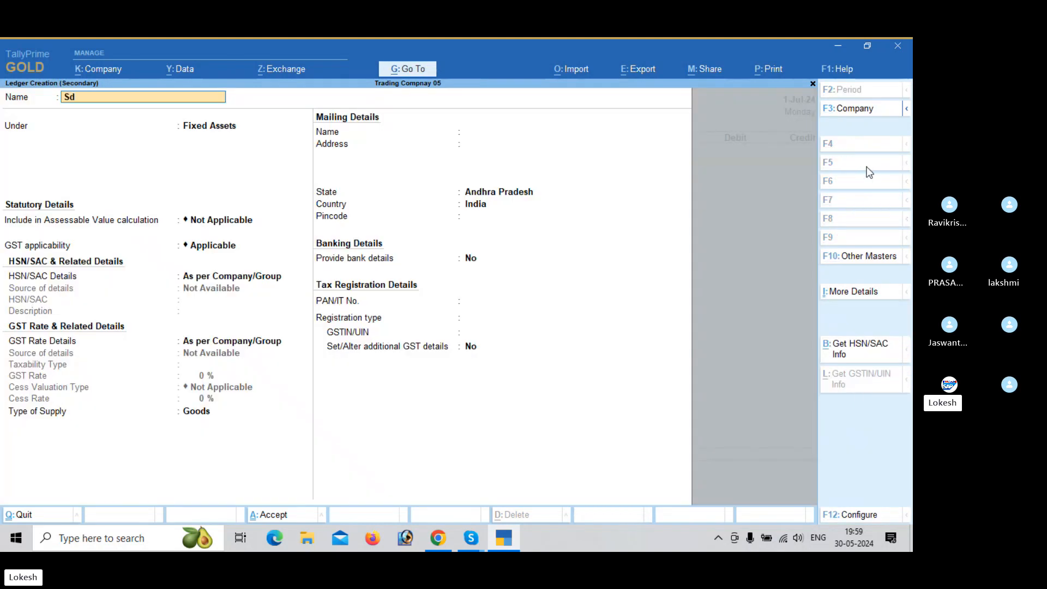
pyautogui.write(' Office')
pyautogui.press('Return')
pyautogui.write('De')
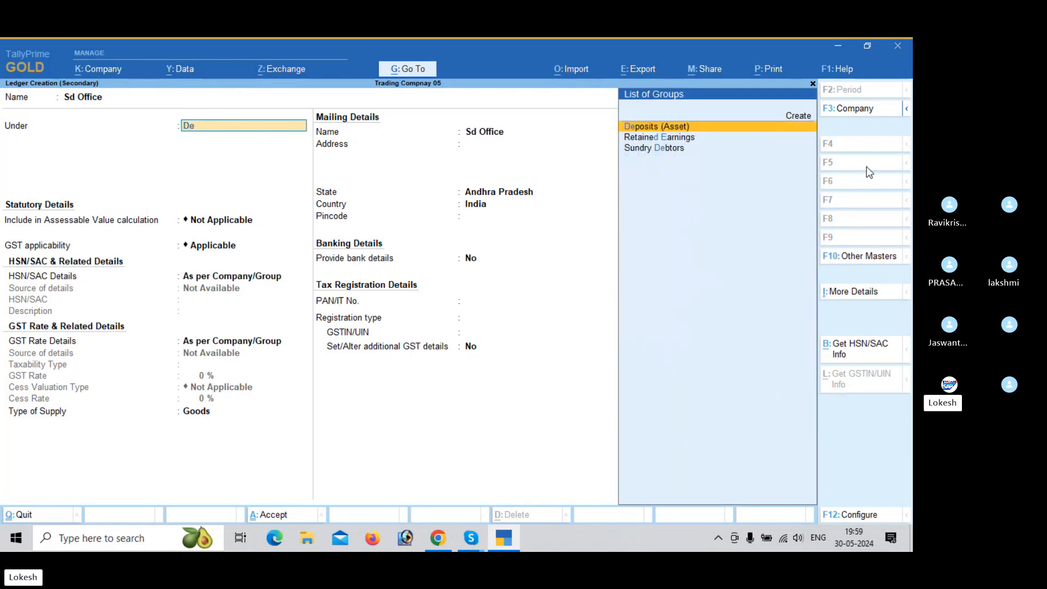
pyautogui.press('Return')
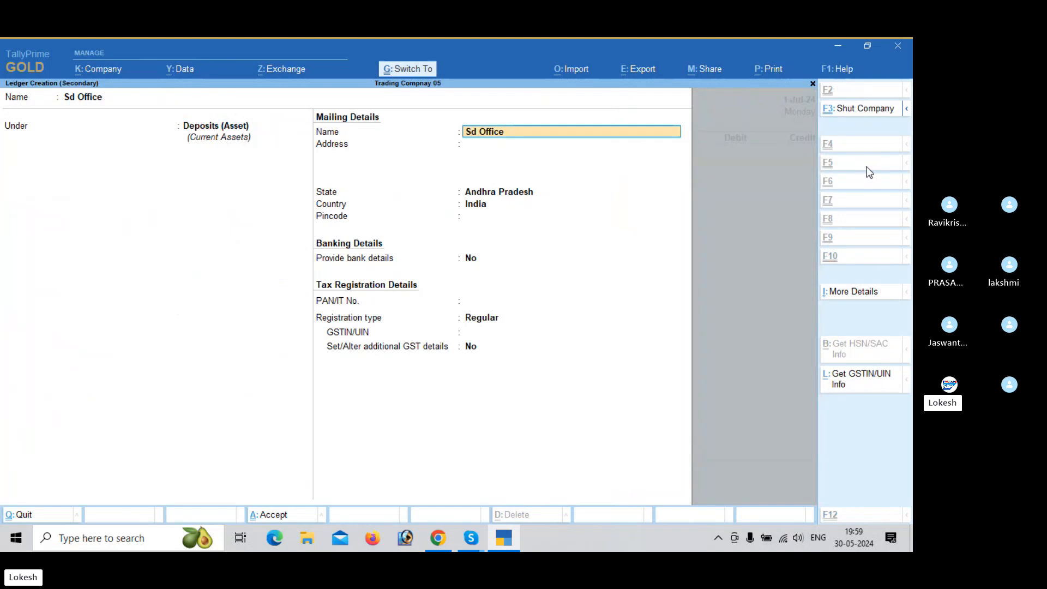
pyautogui.hotkey('ctrl', 'a')
# - Debit Sd Office with 25,000 against a credit to Icici Bank, and save the payment voucher
pyautogui.write('25000')
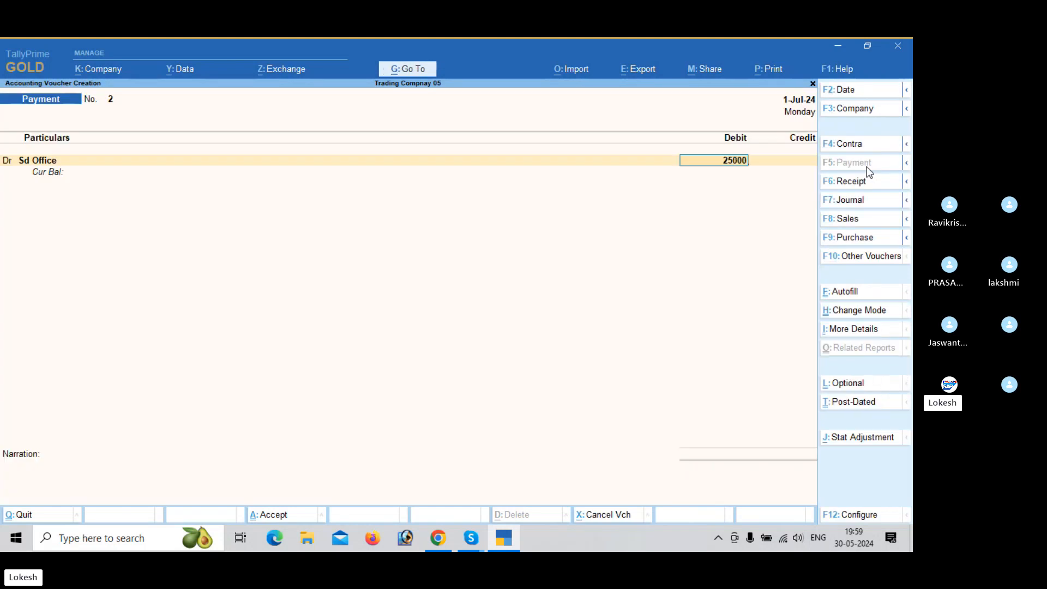
pyautogui.press('Return')
pyautogui.write('i')
pyautogui.press('Return')
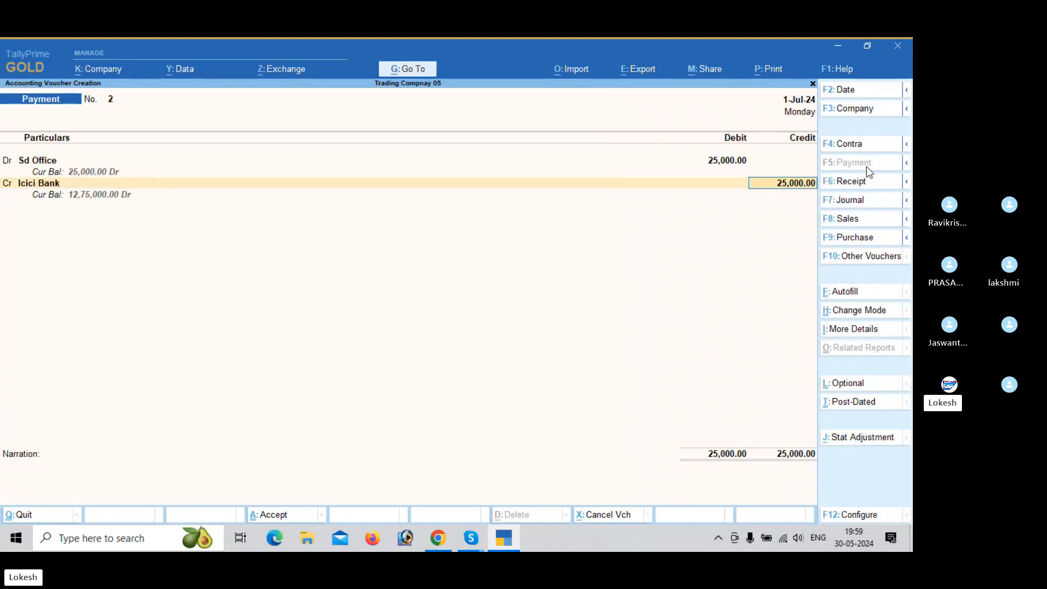
pyautogui.hotkey('ctrl', 'a')
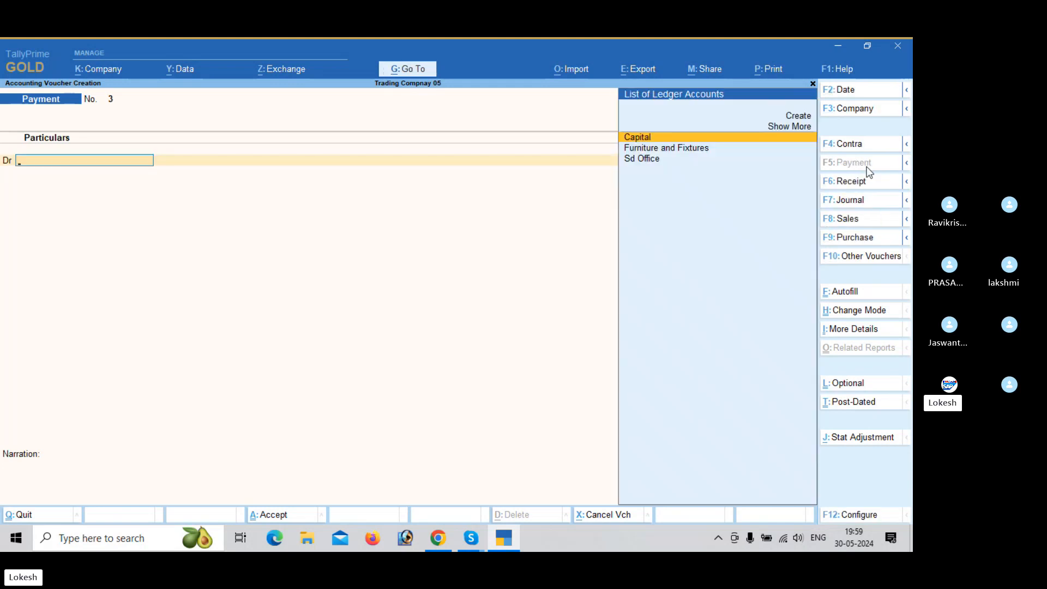
# - Create a ledger named Cell Phone under Fixed Assets in the new payment voucher and debit it with 5,500
pyautogui.hotkey('alt', 'c')
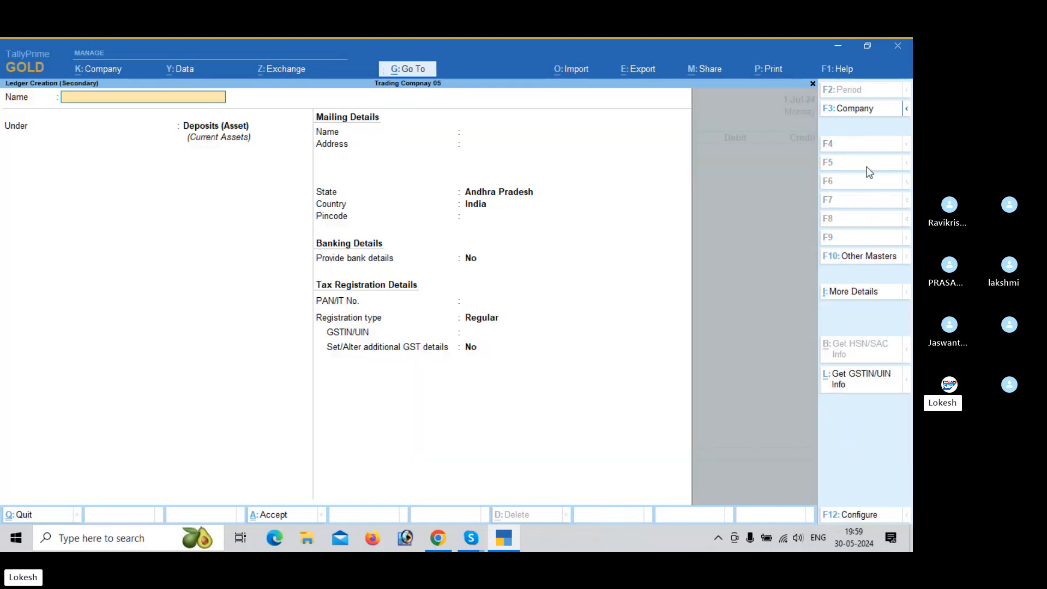
pyautogui.write('Cell Phone')
pyautogui.press('Return')
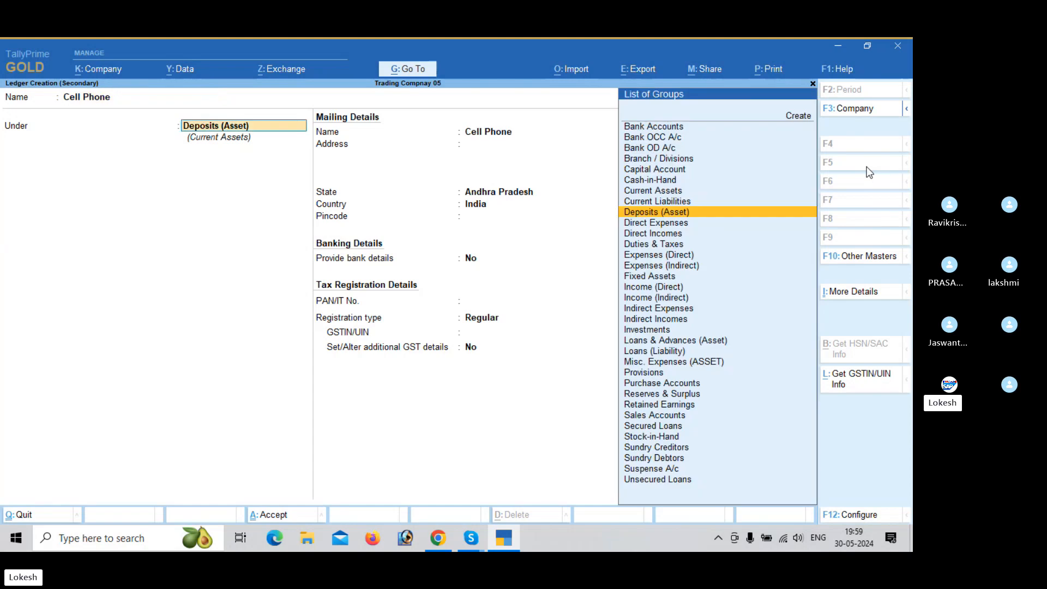
pyautogui.write('f')
pyautogui.press('Return')
pyautogui.press('Return')
pyautogui.hotkey('ctrl', 'a')
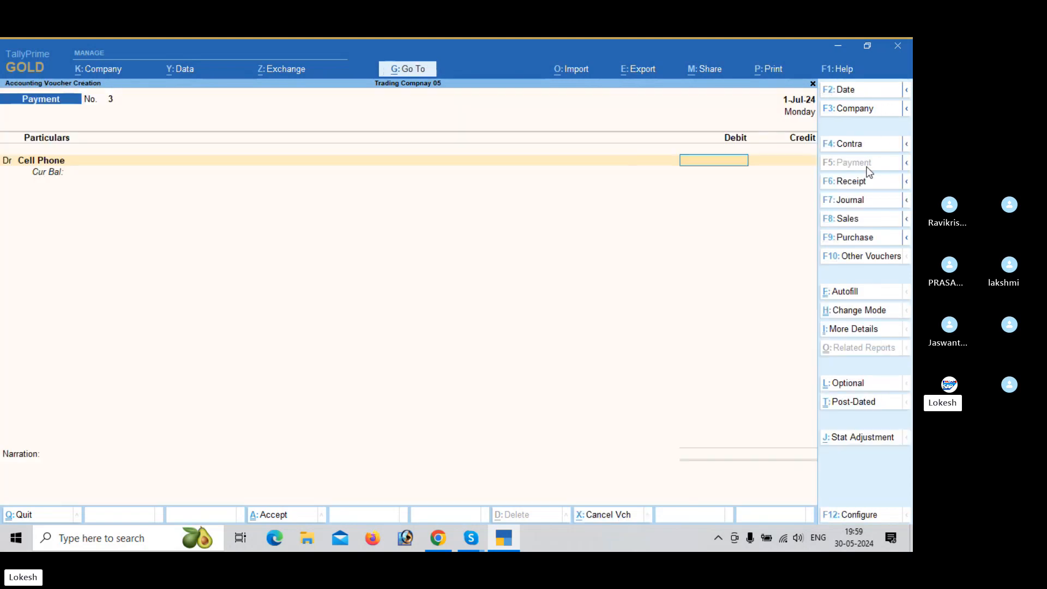
pyautogui.write('5500')
pyautogui.press('Return')
# - Create a ledger named Computer under Fixed Assets for the second debit line and debit it with 25,000
pyautogui.hotkey('alt', 'c')
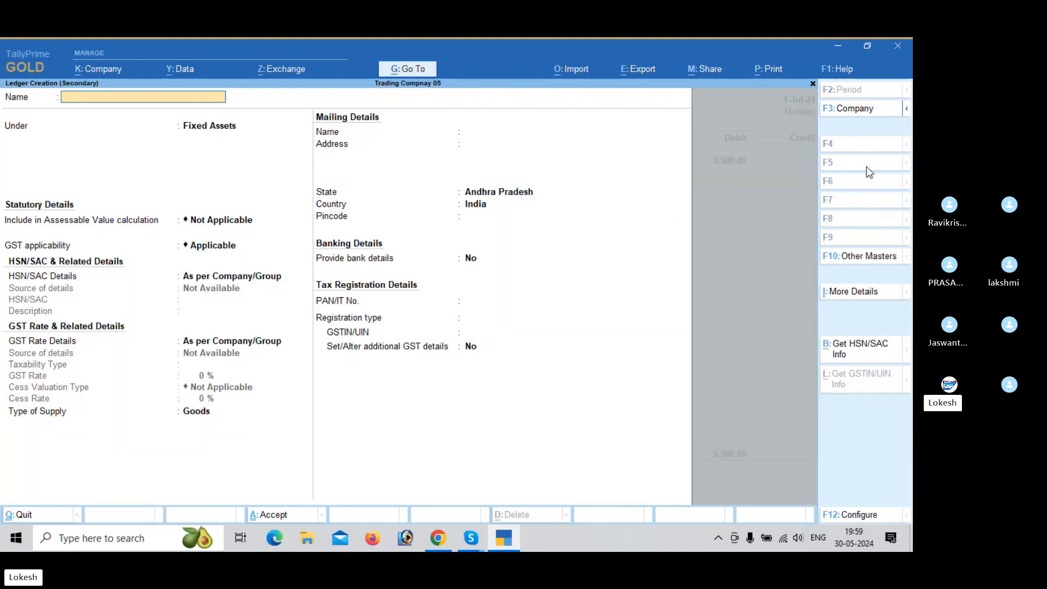
pyautogui.write('Computer')
pyautogui.press('Return')
pyautogui.press('Return')
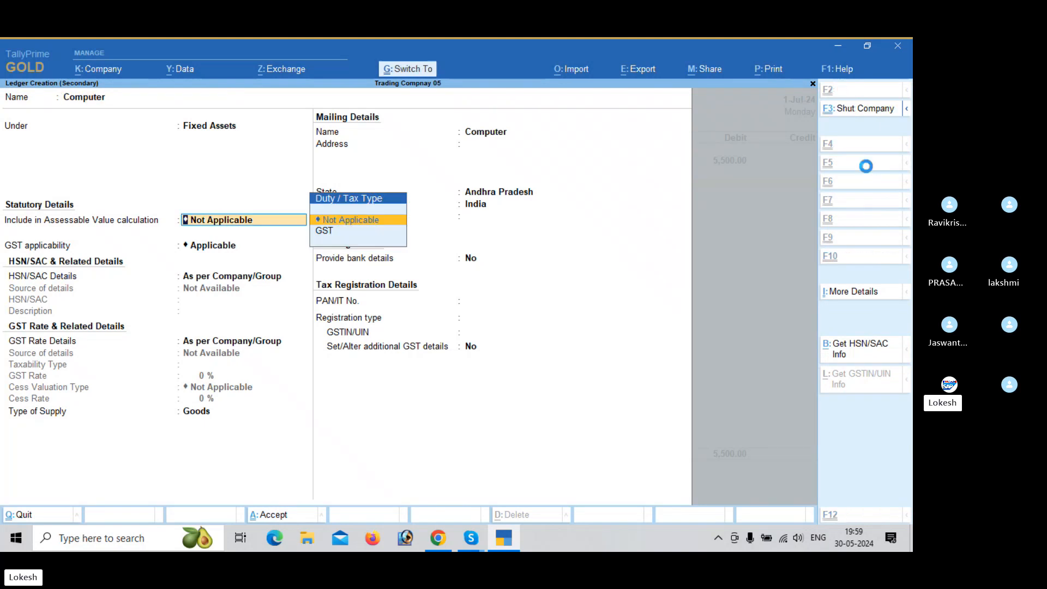
pyautogui.hotkey('ctrl', 'a')
pyautogui.write('25000')
pyautogui.press('Return')
# - Add a third debit line with a new Electrical Fittings ledger under Fixed Assets and debit it with 5,000
pyautogui.write('d')
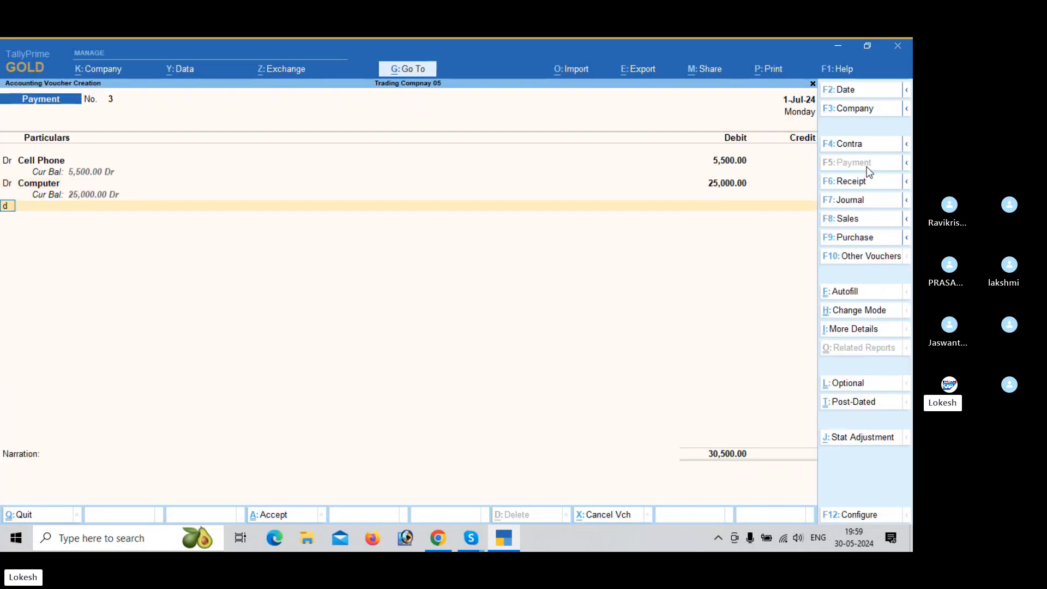
pyautogui.press('Return')
pyautogui.hotkey('alt', 'c')
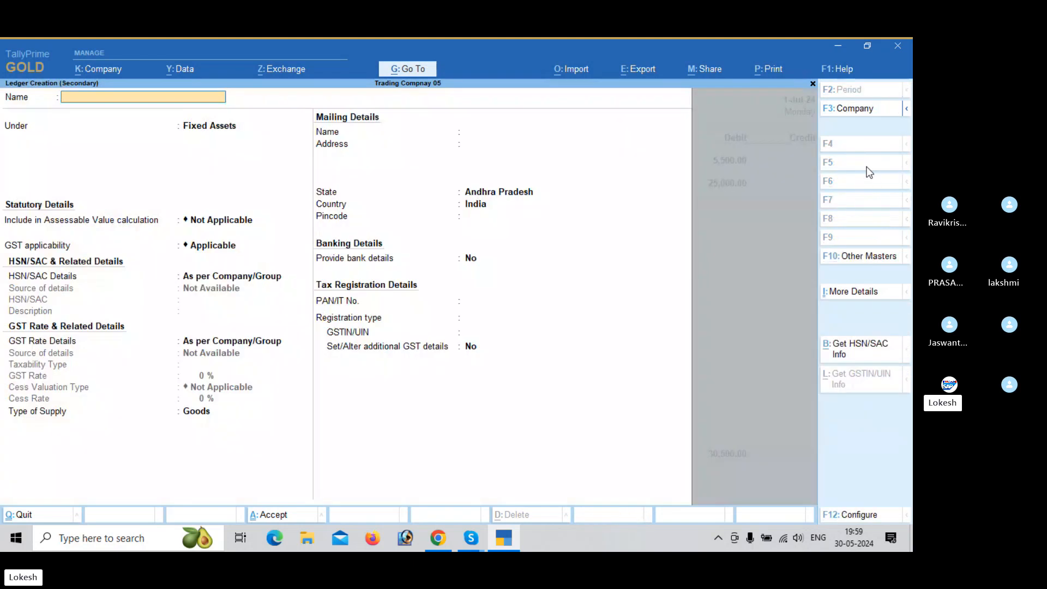
pyautogui.write('Electrical Fittings')
pyautogui.press('Return')
pyautogui.press('Return')
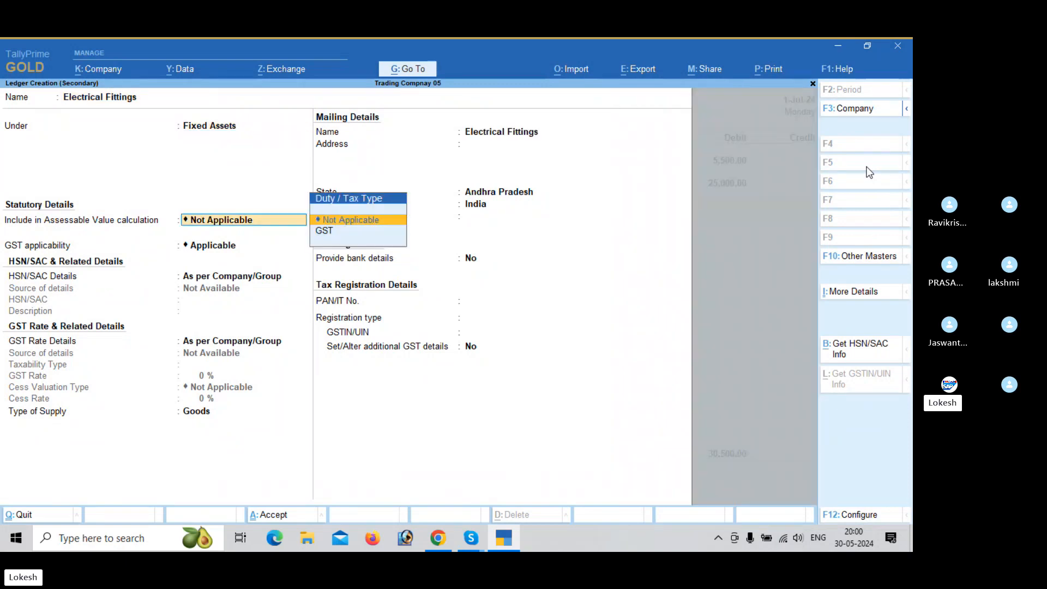
pyautogui.hotkey('ctrl', 'a')
pyautogui.write('5000')
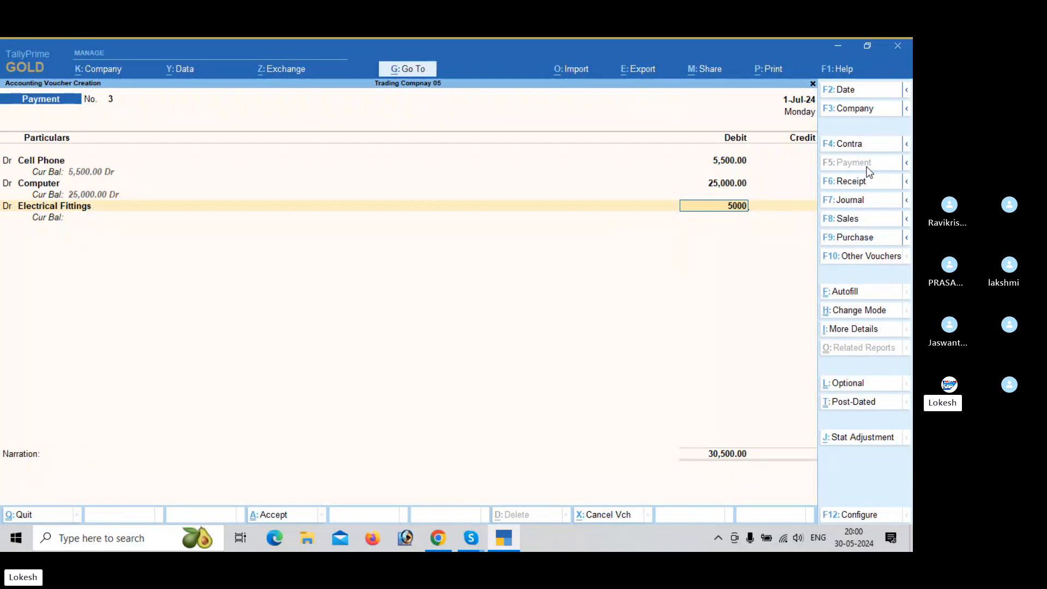
pyautogui.press('Return')
# - Create a ledger named Motor Vehicle under Fixed Assets for the fourth debit line and debit it with 50,000
pyautogui.hotkey('alt', 'c')
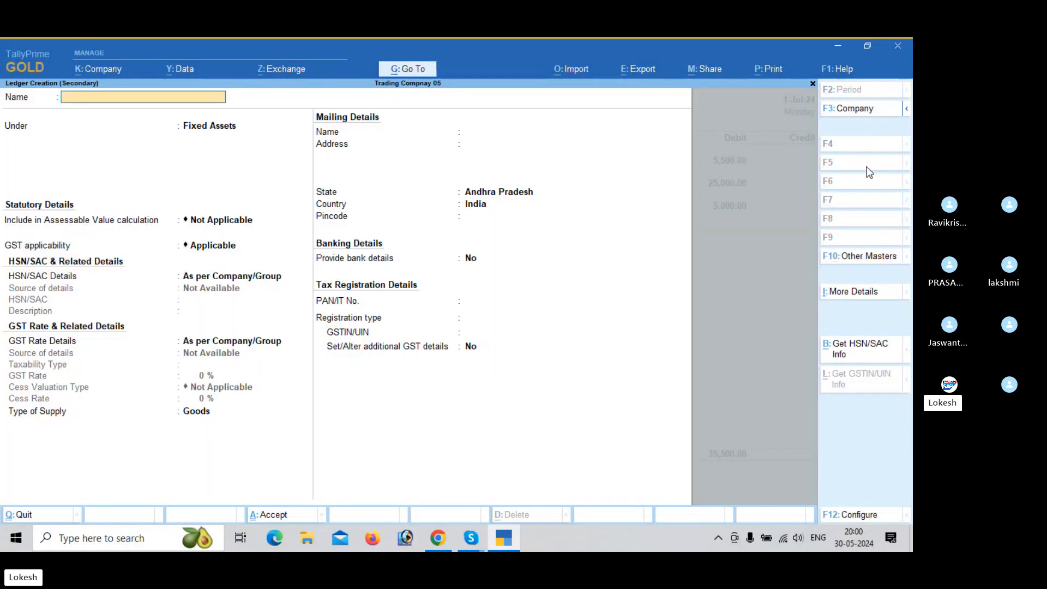
pyautogui.write('Motor Vehicle')
pyautogui.press('Return')
pyautogui.press('Return')
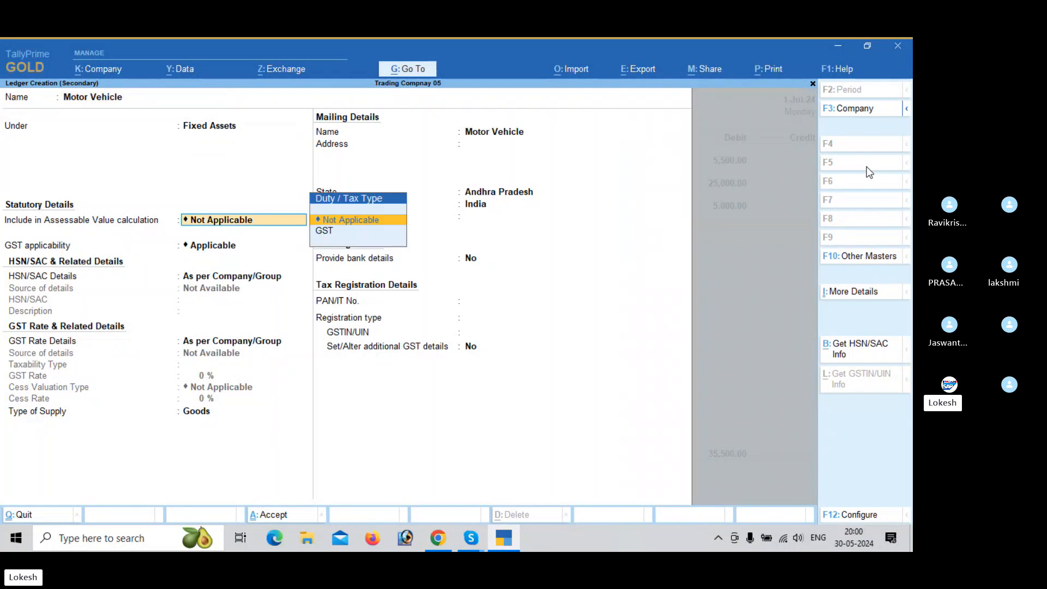
pyautogui.hotkey('ctrl', 'a')
pyautogui.write('50000')
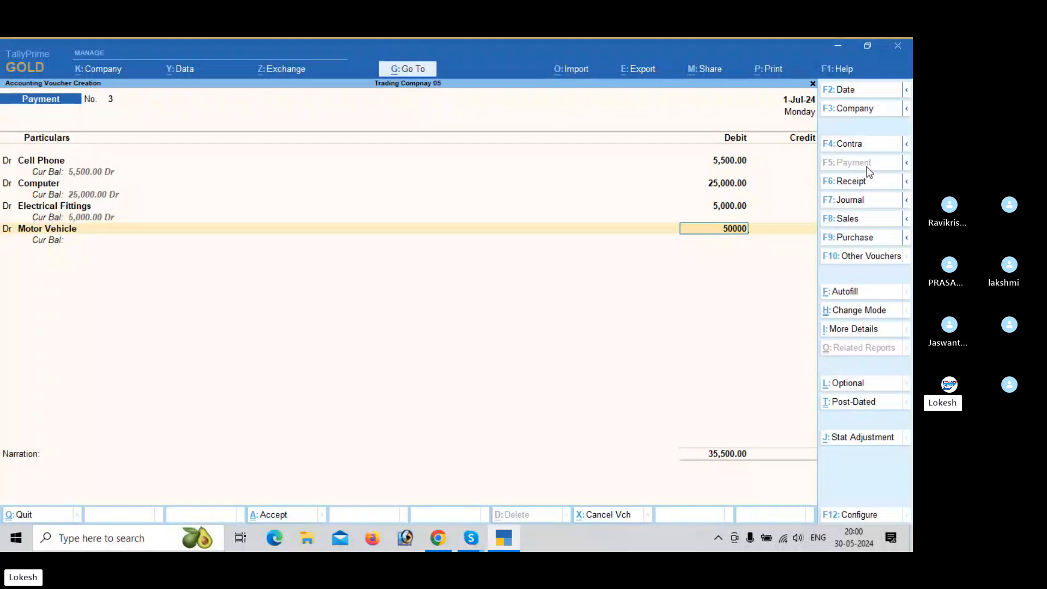
pyautogui.press('Return')
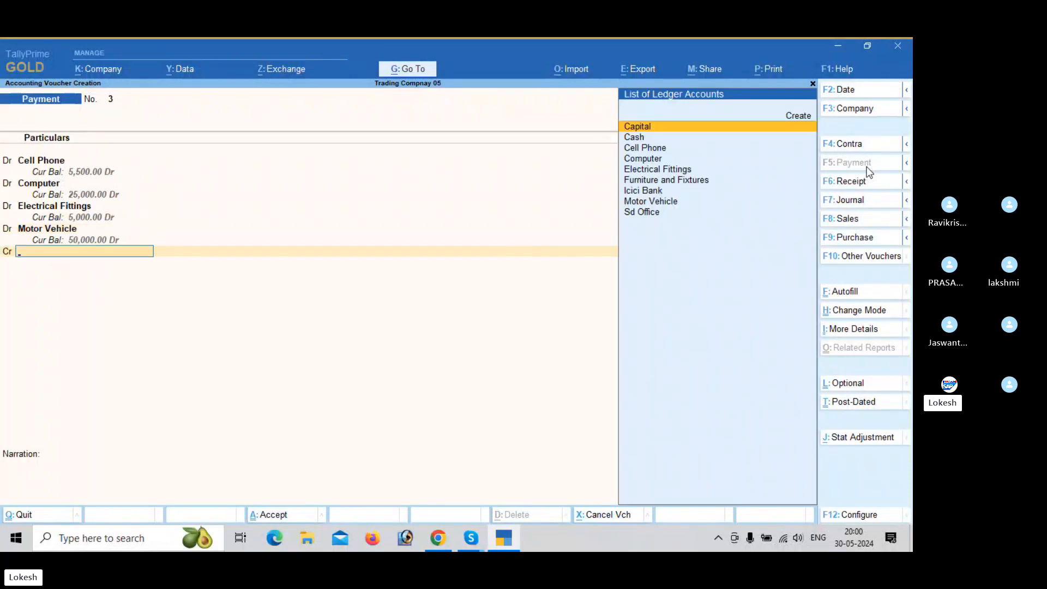
# - Credit Icici Bank with the full 85,500 and save the fixed asset payment voucher
pyautogui.write('i')
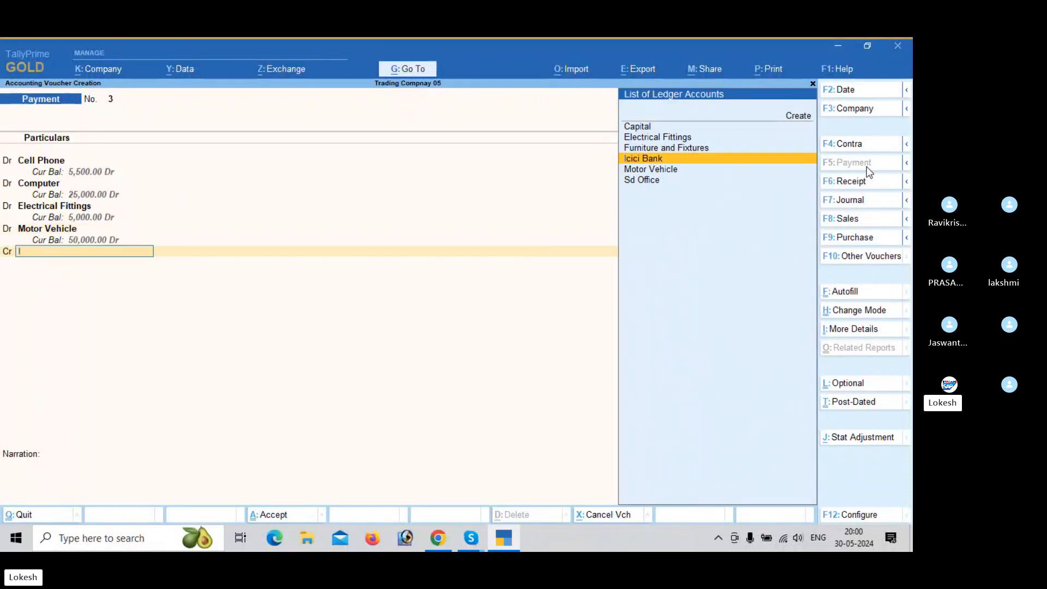
pyautogui.press('Return')
pyautogui.press('Return')
pyautogui.press('Return')
pyautogui.press('Return')
pyautogui.press('Return')
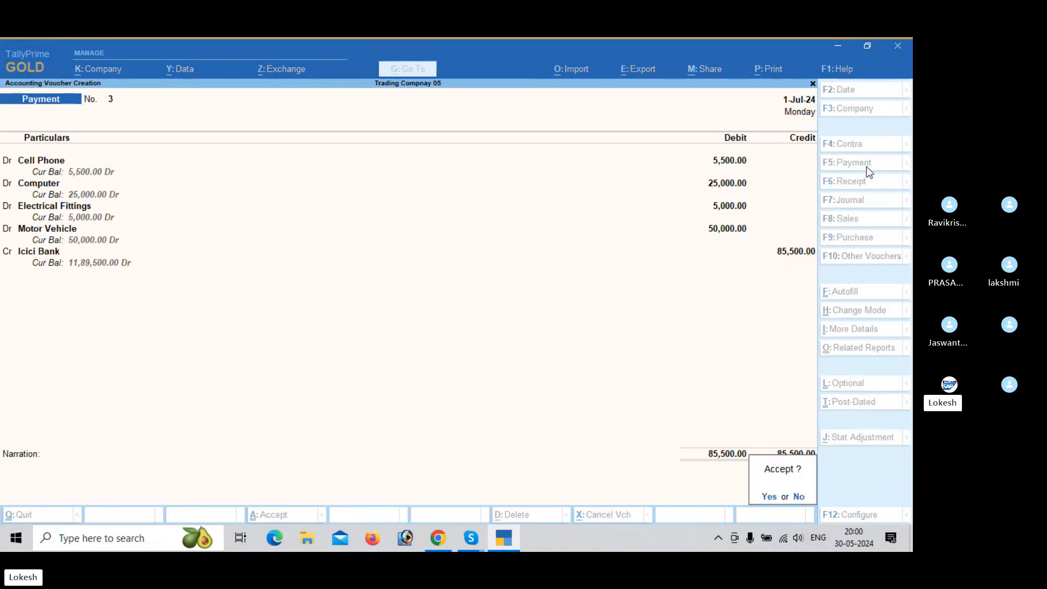
pyautogui.press('Return')
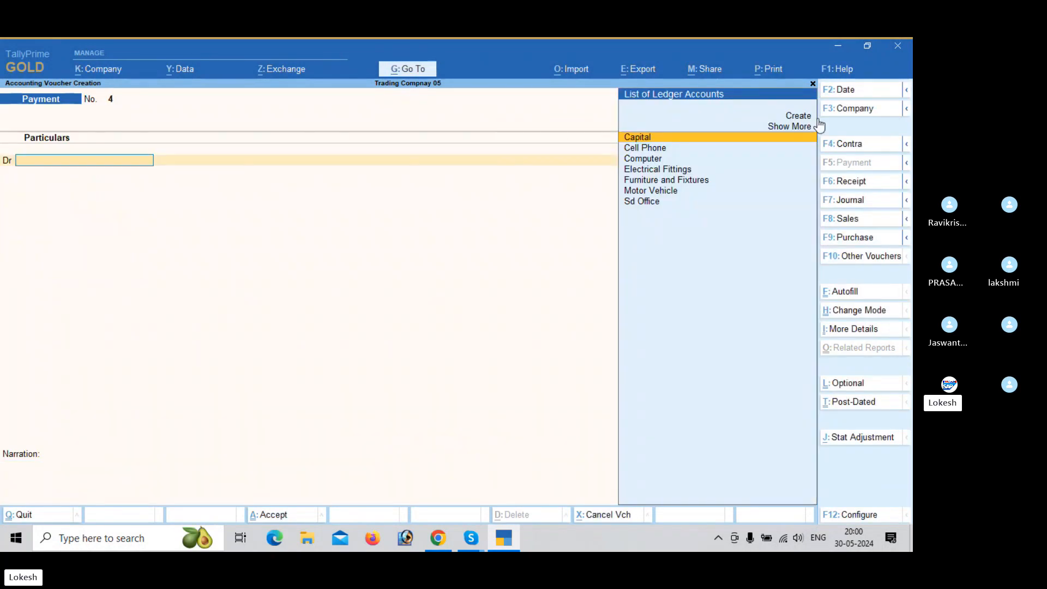
# - Start a purchase voucher and add a new party ledger named A2z Traders under Sundry Creditors
pyautogui.click(863, 243)
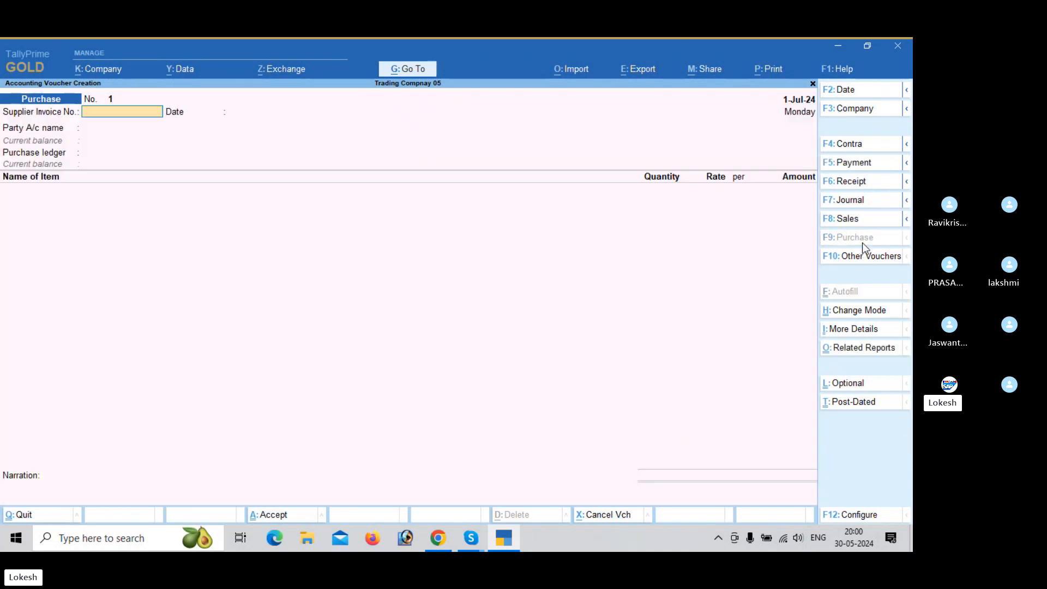
pyautogui.press('Return')
pyautogui.press('Return')
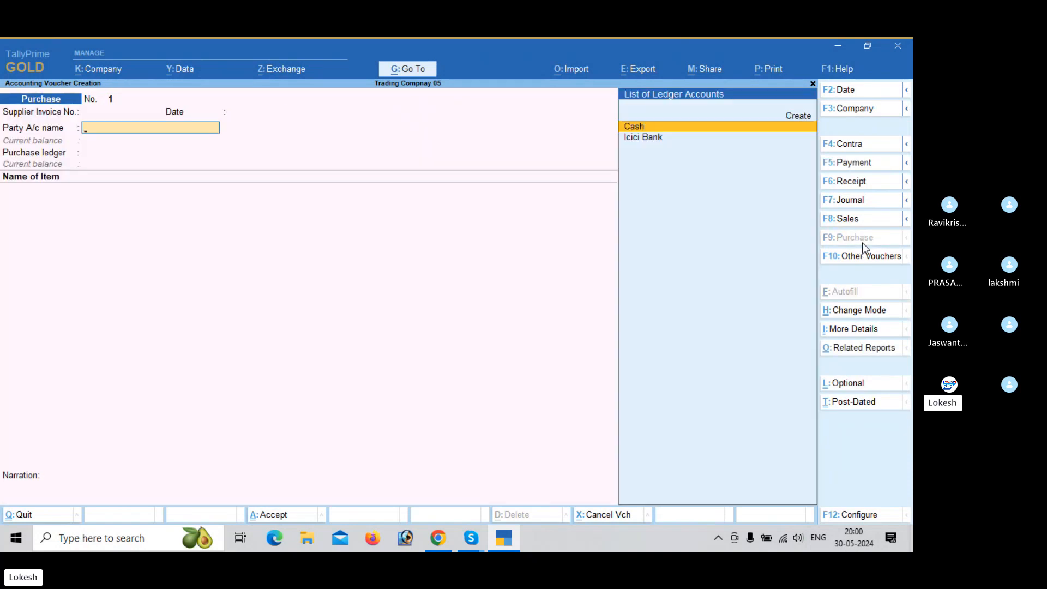
pyautogui.hotkey('alt', 'c')
pyautogui.write('A2')
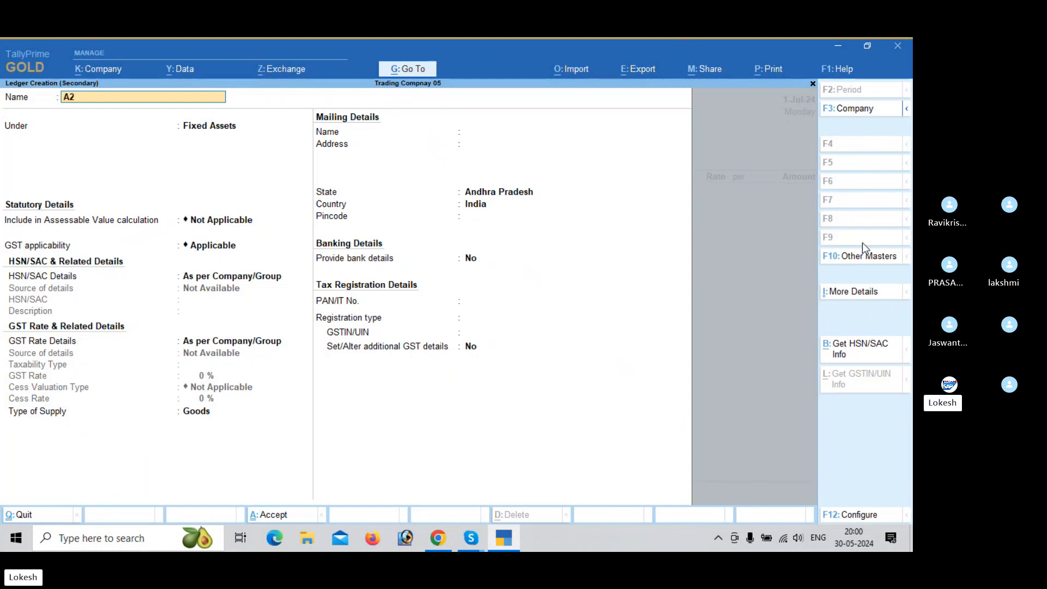
pyautogui.write('z Traders')
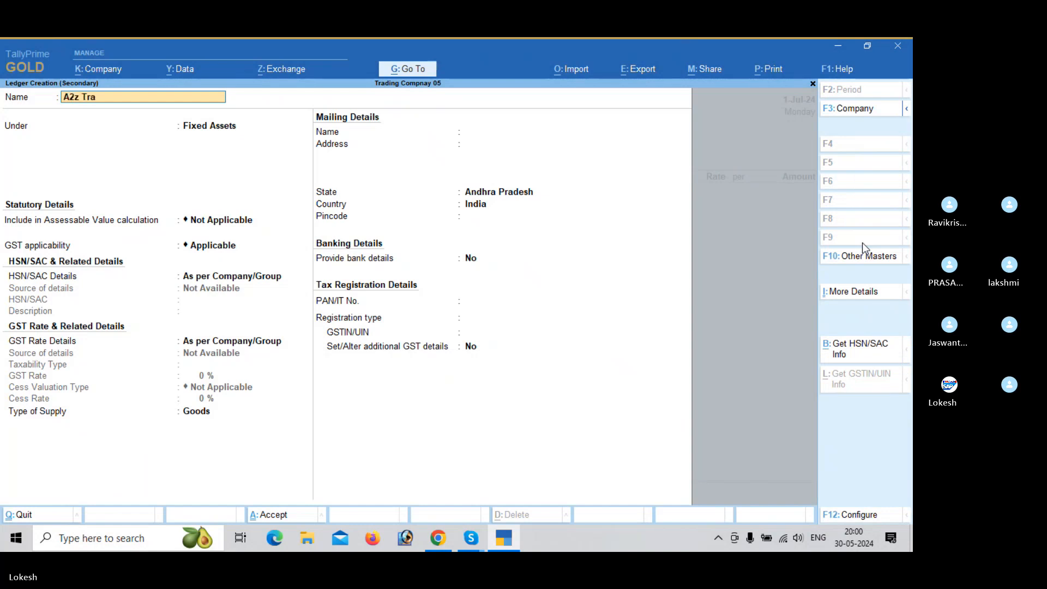
pyautogui.press('Return')
pyautogui.write('Sun')
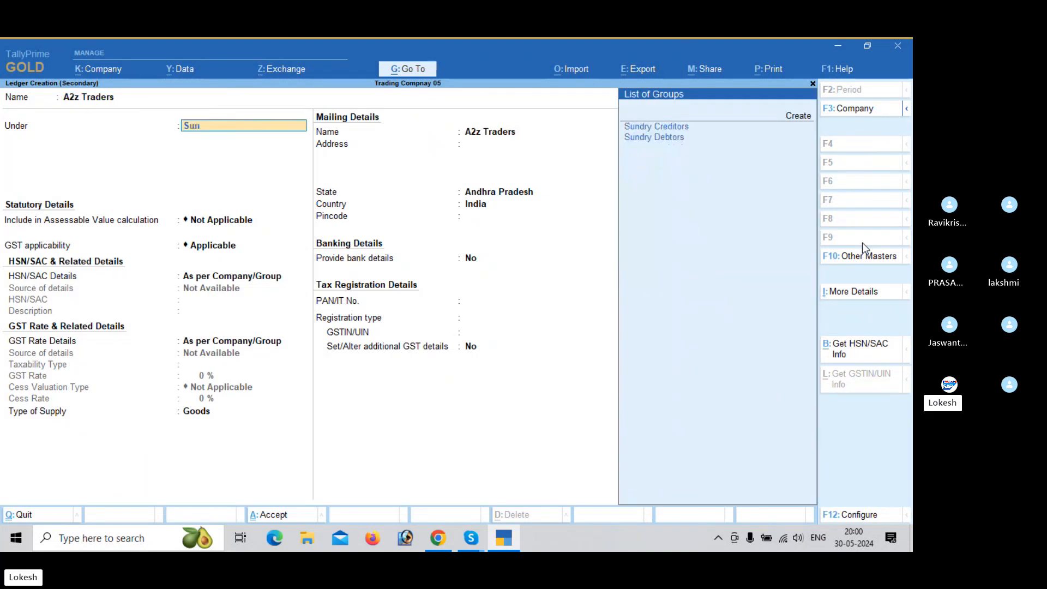
pyautogui.press('Down')
pyautogui.press('Up')
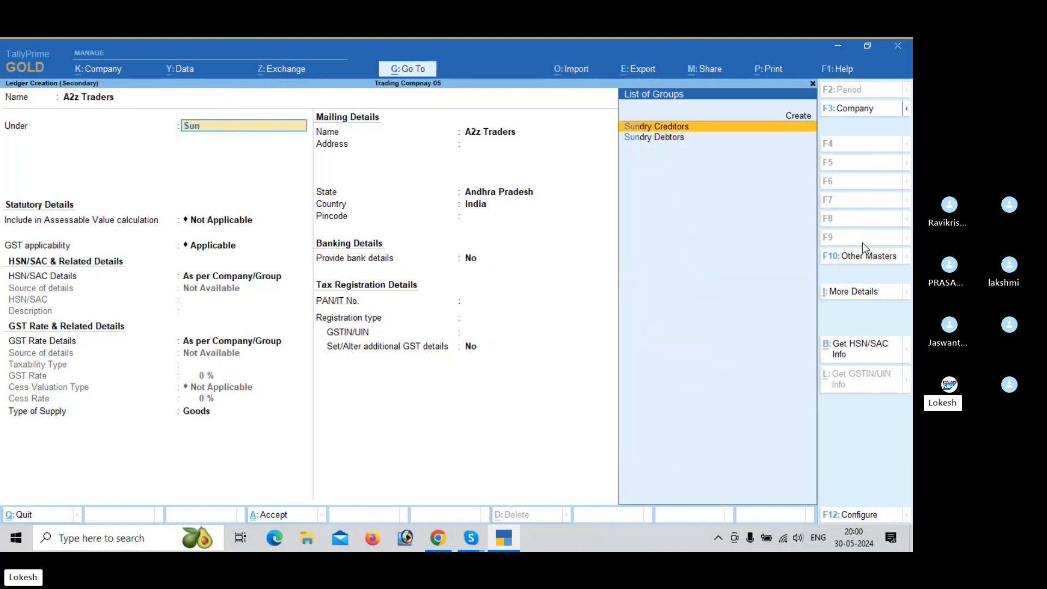
pyautogui.press('Return')
# - Enter the GSTIN for the Regular-registered A2z Traders ledger, save it, and accept the voucher's receipt and party details as they are
pyautogui.press('Return')
pyautogui.press('Return')
pyautogui.press('Return')
pyautogui.press('Return')
pyautogui.press('Return')
pyautogui.press('Return')
pyautogui.press('Return')
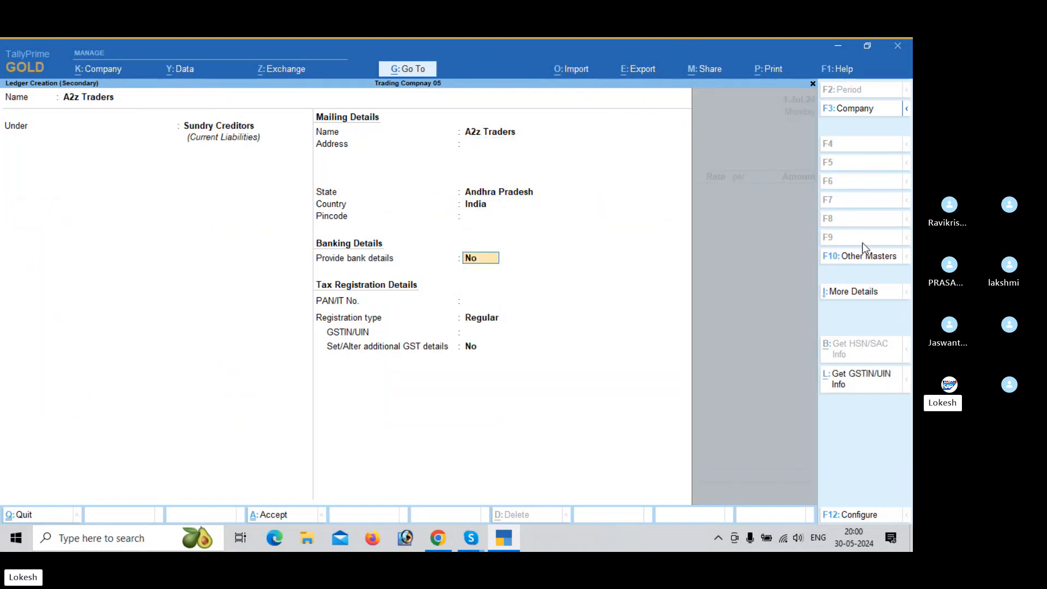
pyautogui.press('Return')
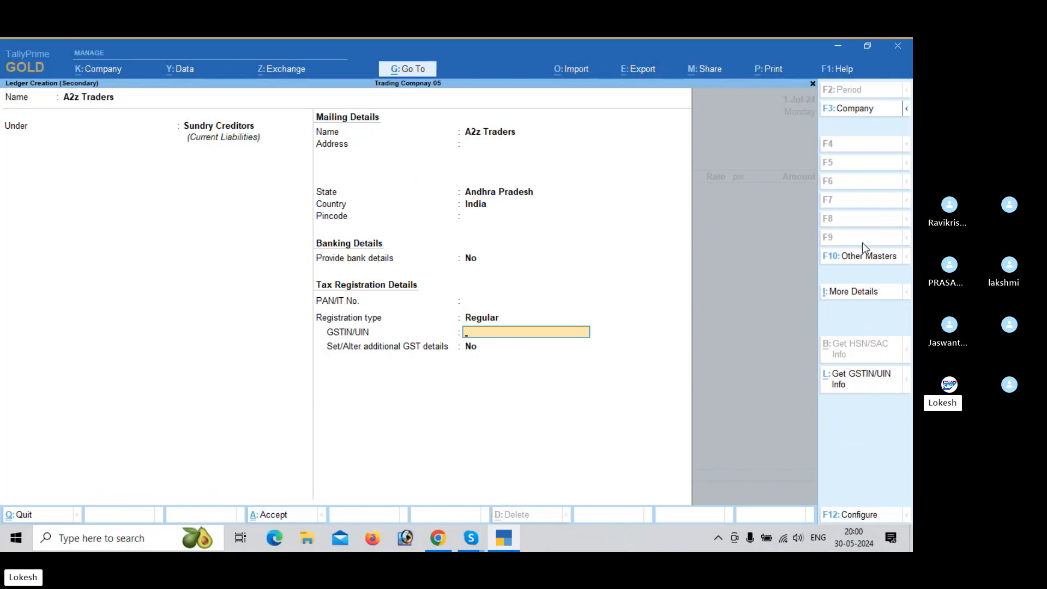
pyautogui.write('37')
pyautogui.press('Return')
pyautogui.press('ctrl')
pyautogui.hotkey('ctrl', 'a')
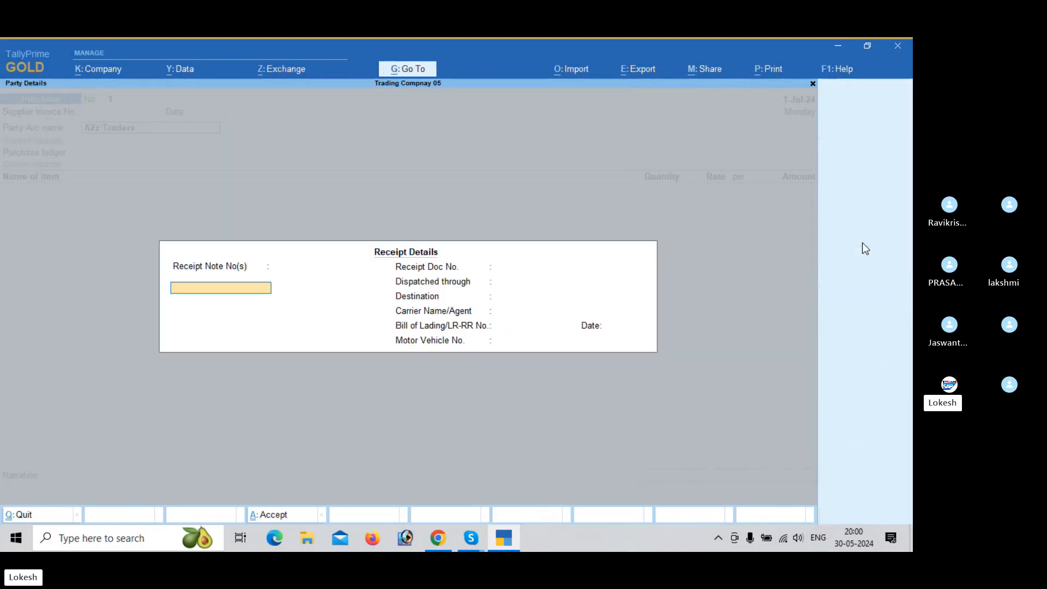
pyautogui.hotkey('ctrl', 'a')
pyautogui.hotkey('ctrl', 'a')
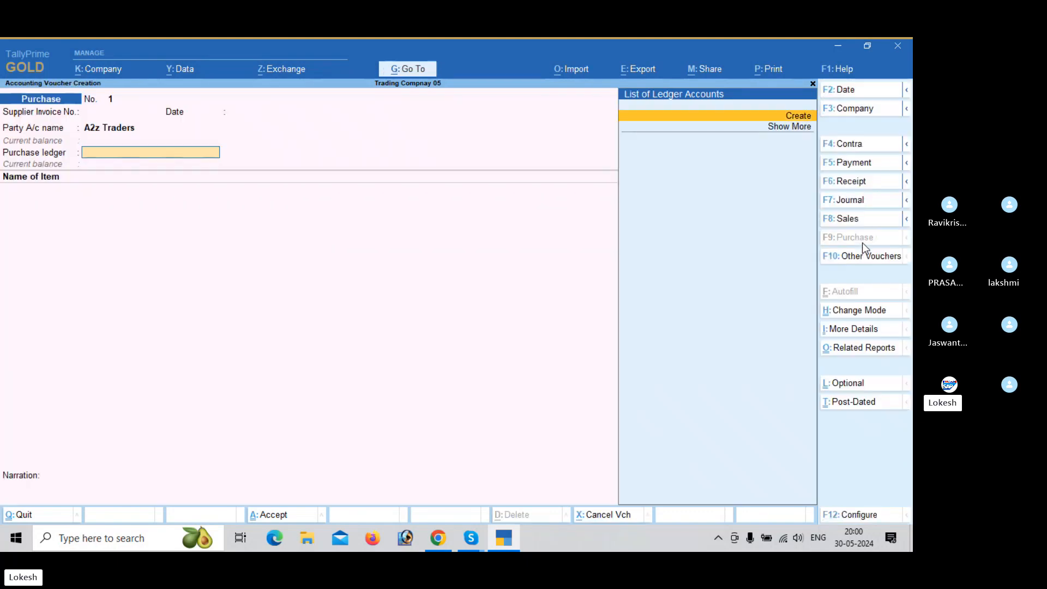
# - Add a new ledger named Purchase under Purchase Accounts as the voucher's purchase ledger
pyautogui.press('Return')
pyautogui.write('P')
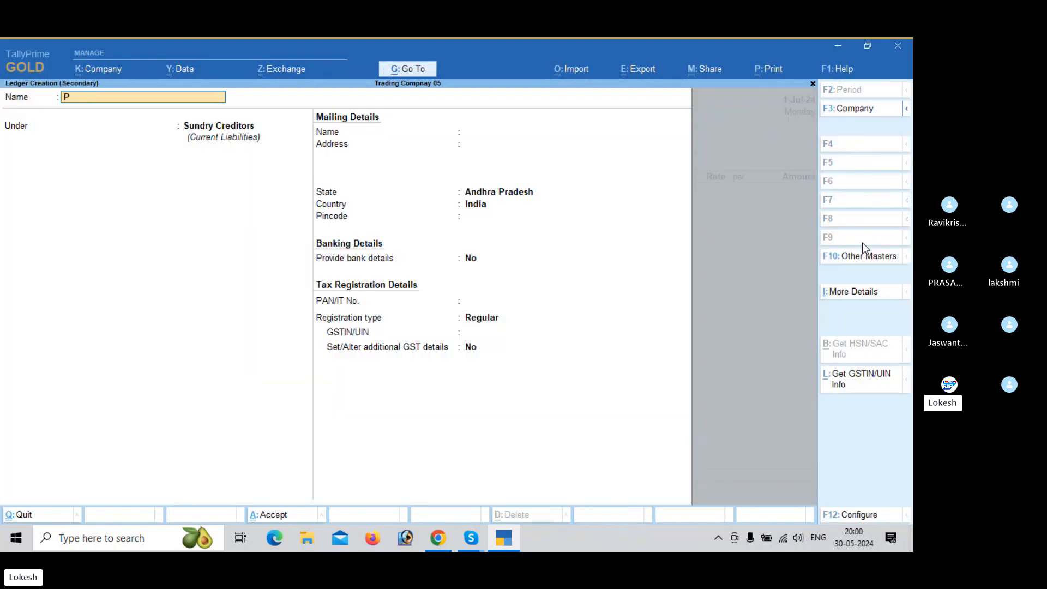
pyautogui.write('urchase')
pyautogui.press('Return')
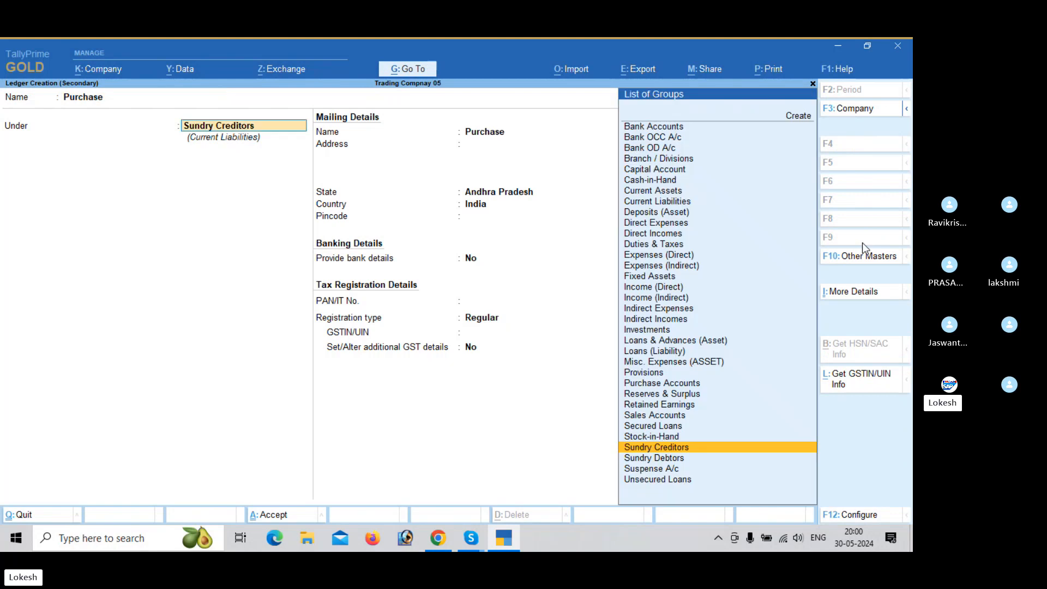
pyautogui.write('Pu')
pyautogui.press('Return')
# - Keep GST applicable with company-level HSN and rate details, set the type of supply to Goods, and save the Purchase ledger
pyautogui.press('Return')
pyautogui.press('Return')
pyautogui.press('Return')
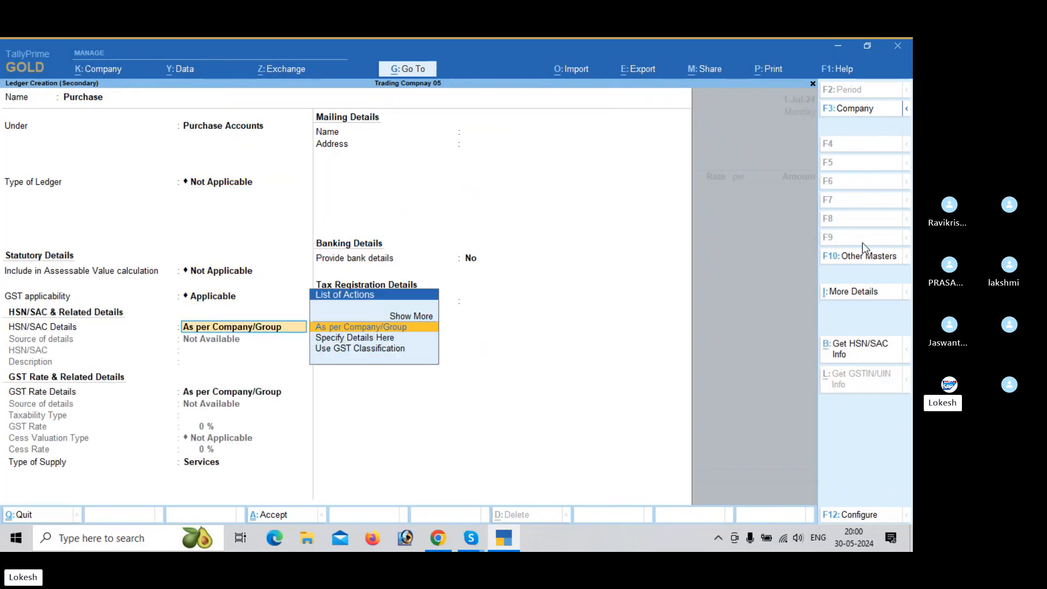
pyautogui.press('Return')
pyautogui.press('Return')
pyautogui.press('Up')
pyautogui.press('Return')
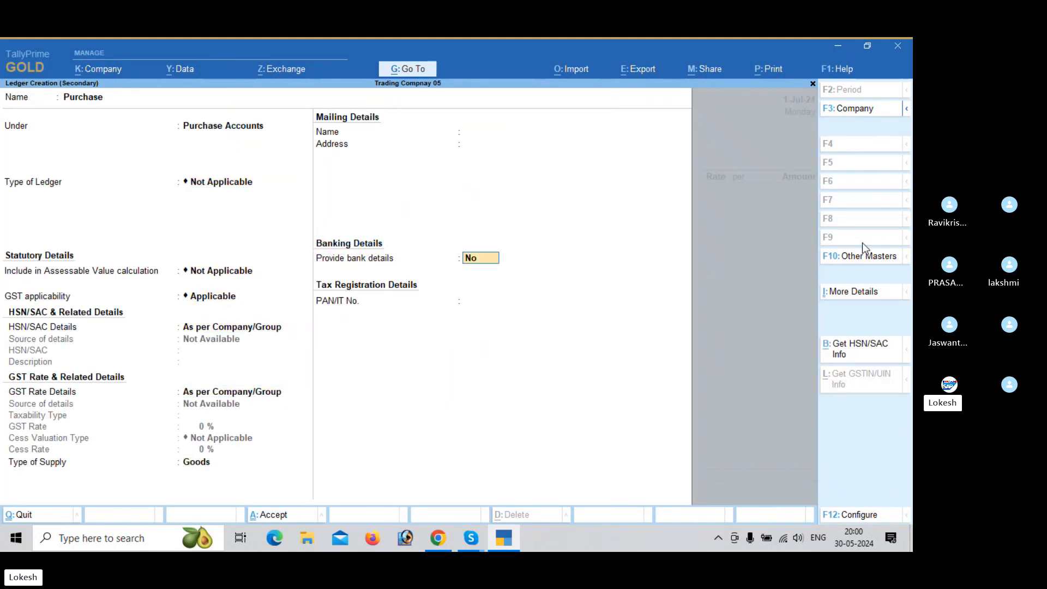
pyautogui.press('Return')
pyautogui.press('Return')
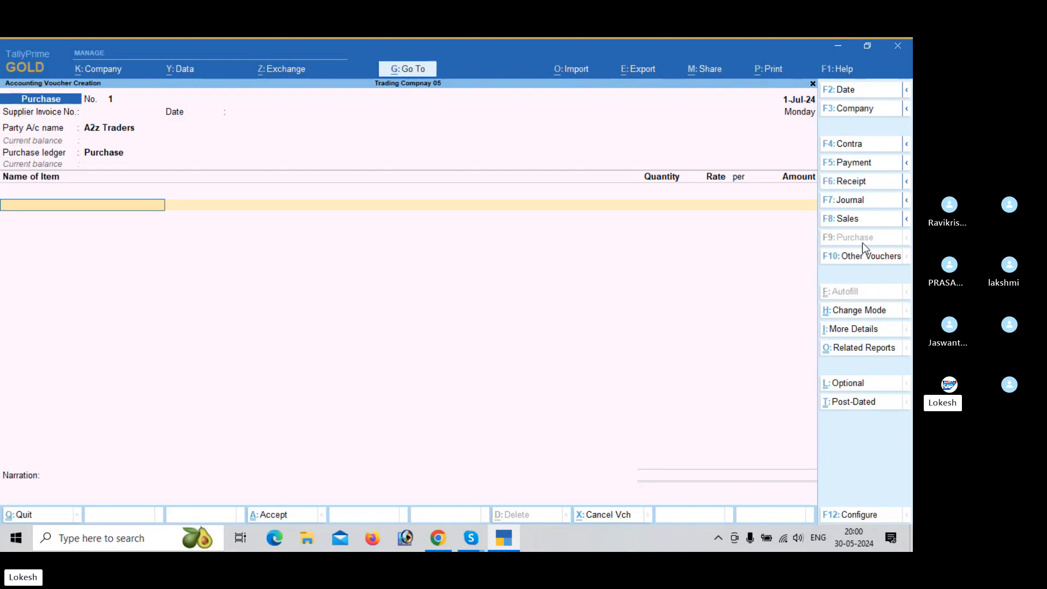
# - Start a new stock item named High Capacity Stabilizers for the first item line of the purchase voucher
pyautogui.hotkey('alt', 'c')
pyautogui.write('Hi')
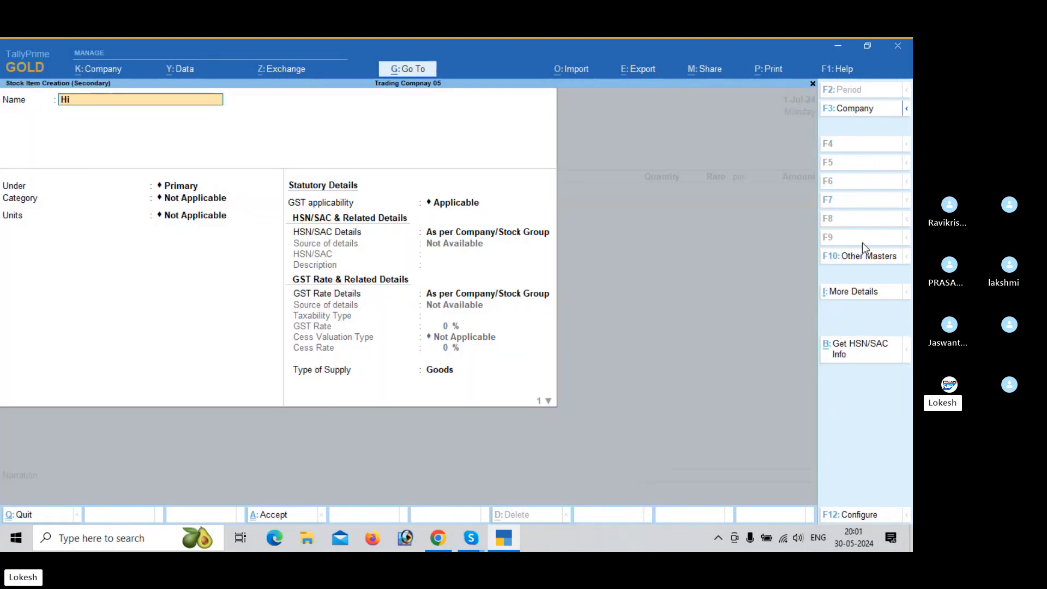
pyautogui.write('gh Capacity Stabilizers')
pyautogui.press('Return')
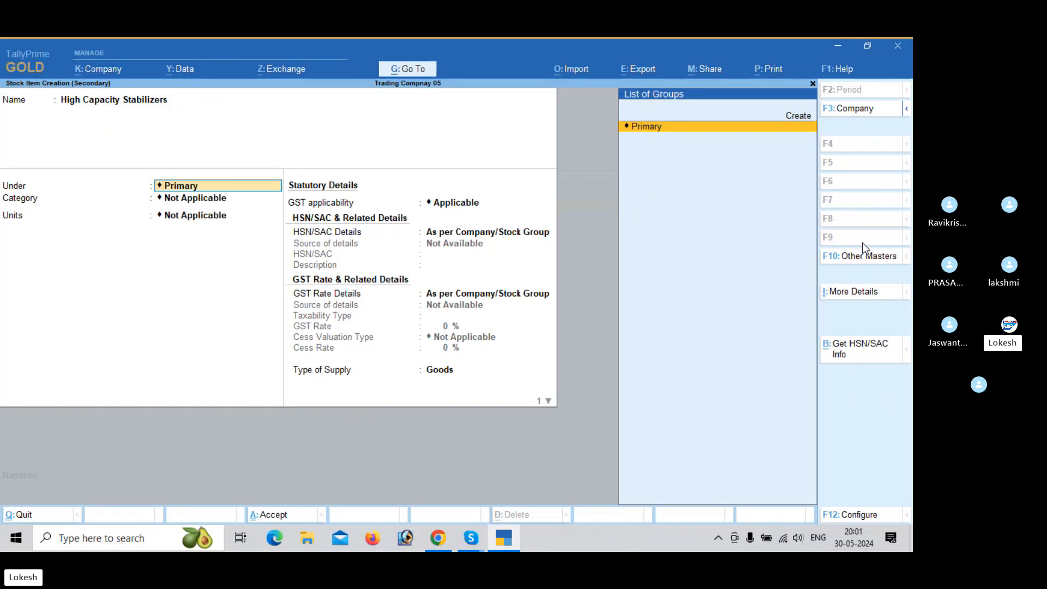
# - Create a stock group named Stabilizers and place the new stock item under it
pyautogui.press('alt')
pyautogui.hotkey('alt', 'c')
pyautogui.write('Stab')
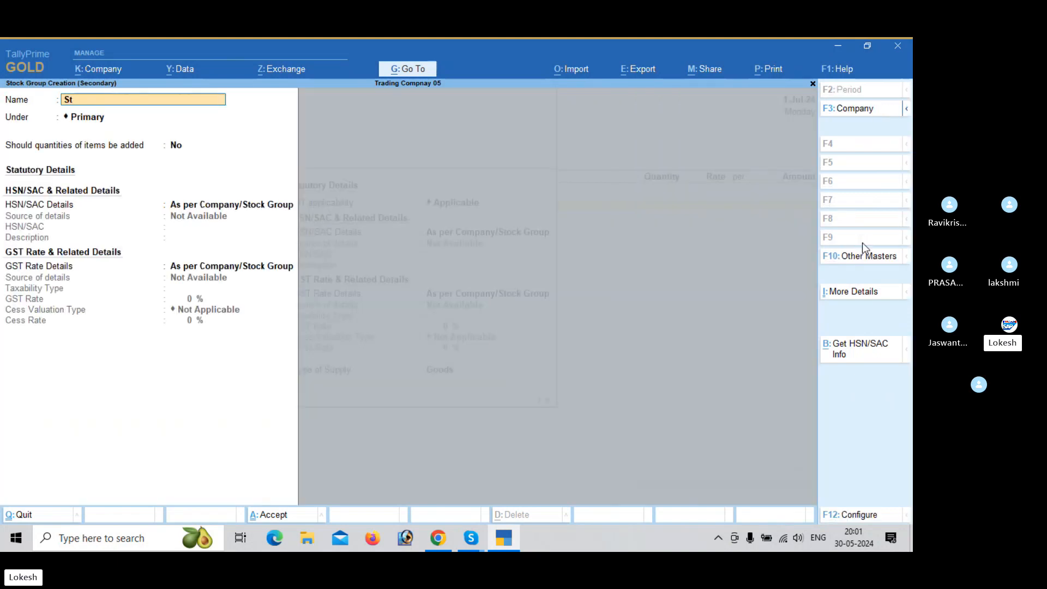
pyautogui.write('zers')
pyautogui.press('Return')
pyautogui.hotkey('ctrl', 'a')
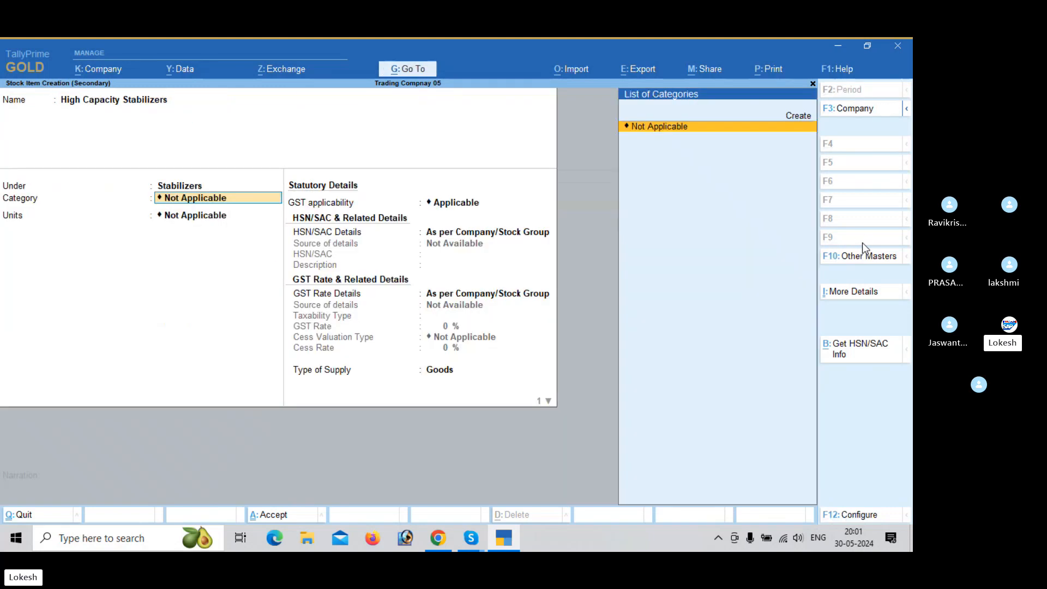
# - Create a simple unit with symbol nos and quantity code NOS-NUMBERS for the stock item, keeping its category not applicable
pyautogui.press('Return')
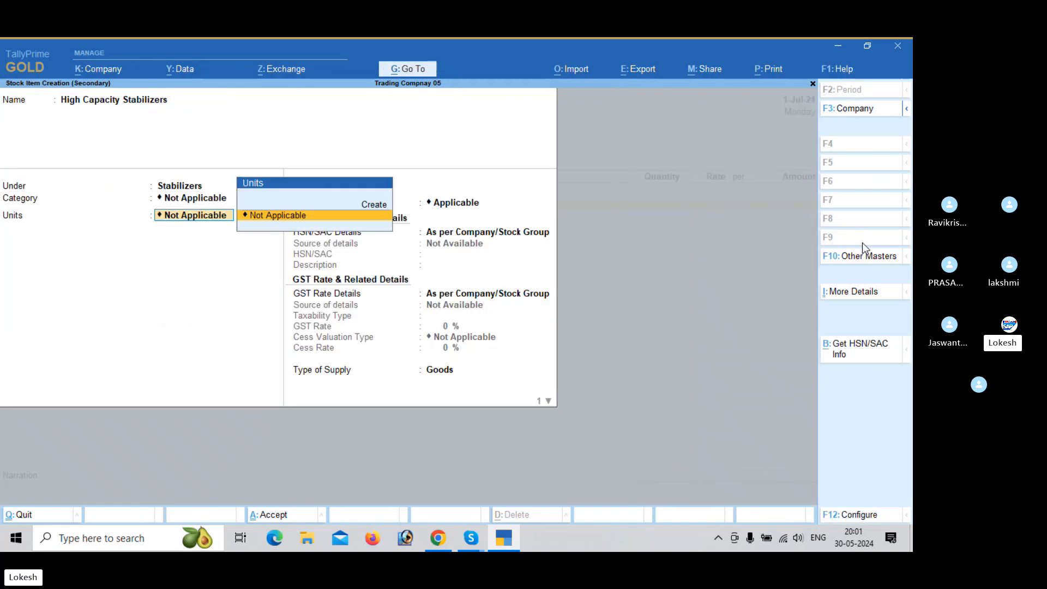
pyautogui.hotkey('alt', 'c')
pyautogui.write('nos')
pyautogui.press('Return')
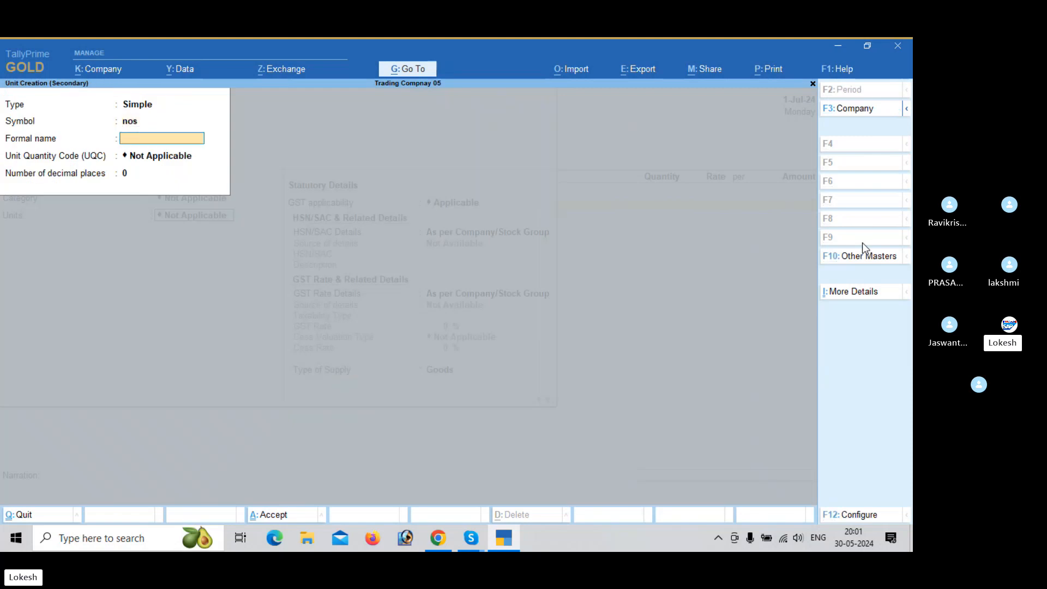
pyautogui.press('Return')
pyautogui.write('no')
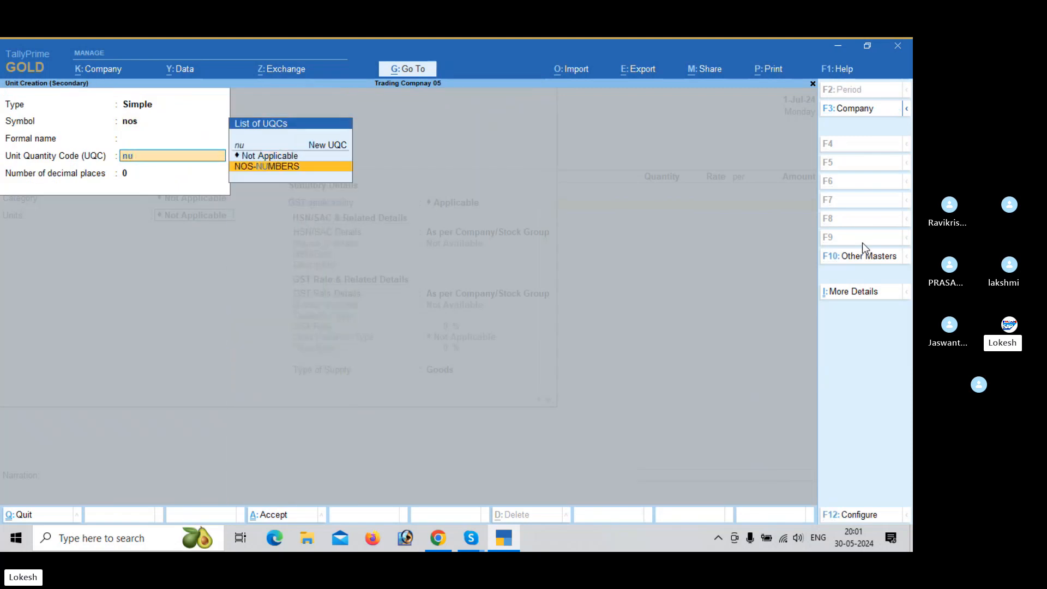
pyautogui.press('Return')
pyautogui.press('Return')
pyautogui.press('Return')
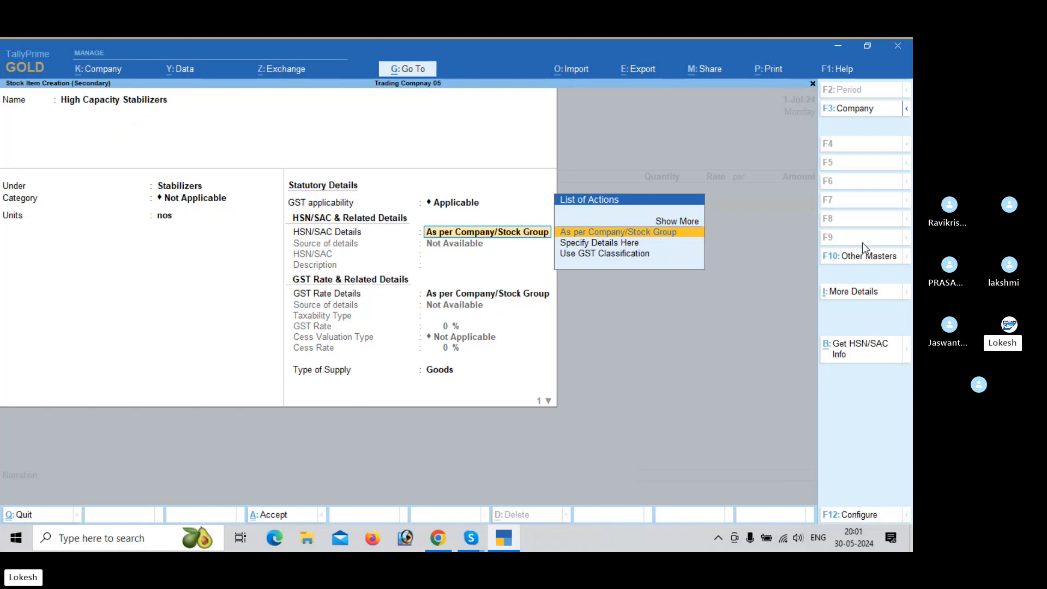
# - Specify the stock item's HSN details directly, with HSN/SAC code 741258
pyautogui.press('Down')
pyautogui.press('Return')
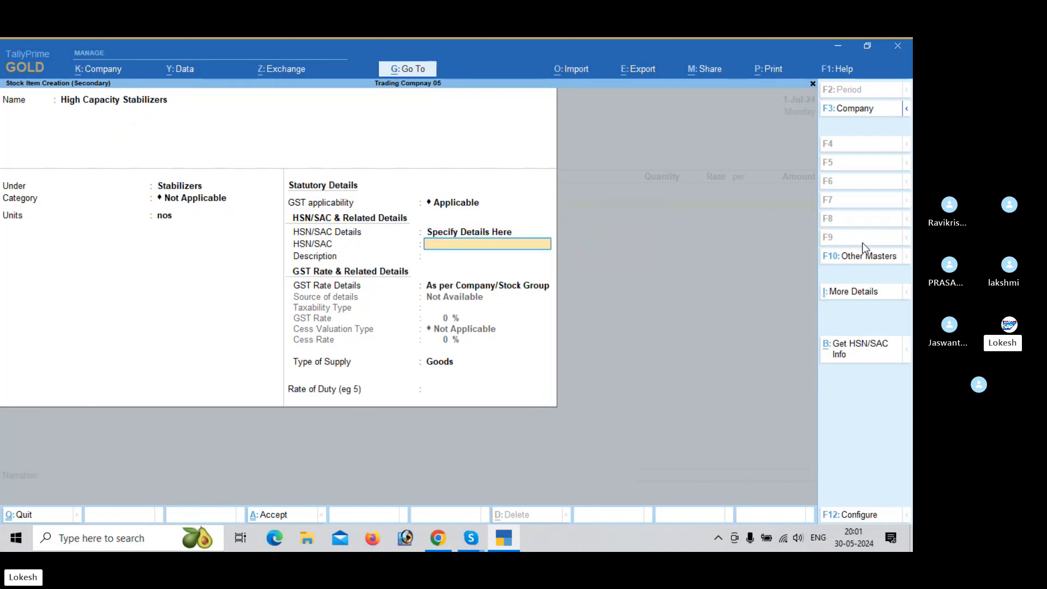
pyautogui.write('741258')
pyautogui.press('Return')
pyautogui.press('Return')
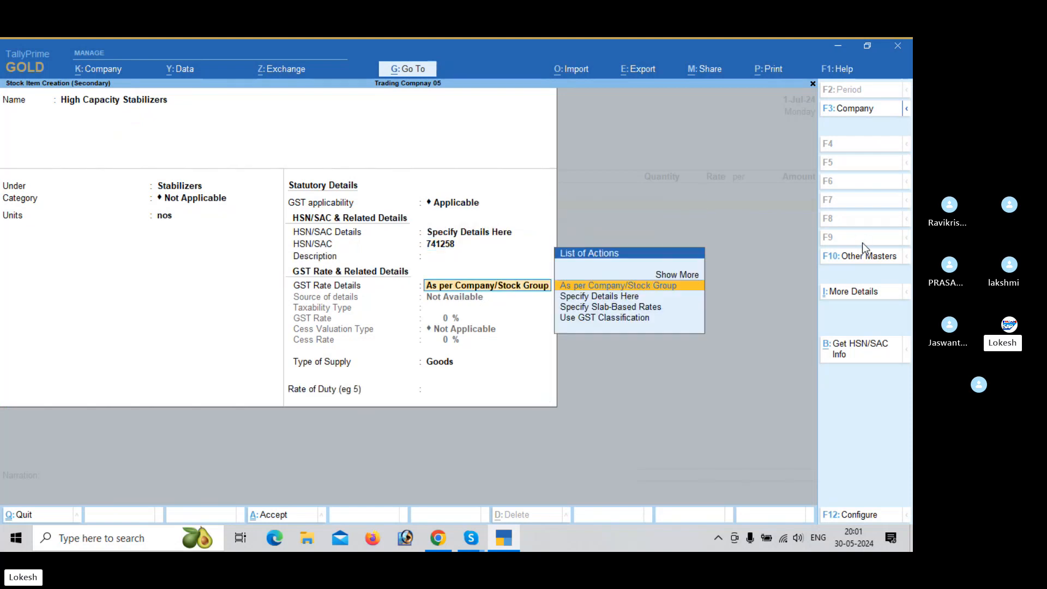
# - Specify a taxable GST rate of 28% for High Capacity Stabilizers and save the stock item
pyautogui.press('Down')
pyautogui.press('Return')
pyautogui.write('28')
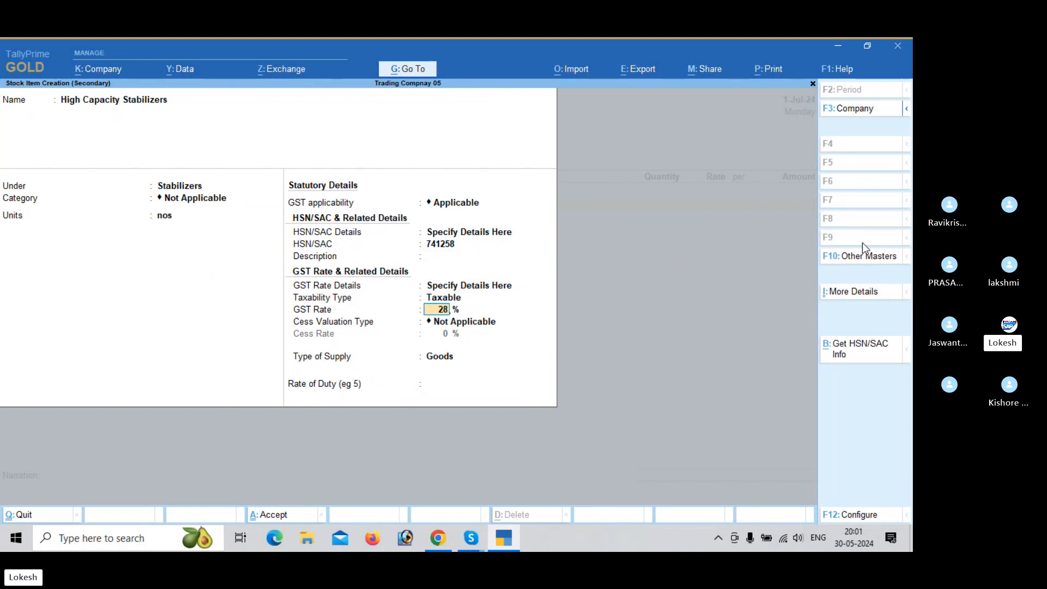
pyautogui.press('Return')
pyautogui.press('Return')
pyautogui.press('Return')
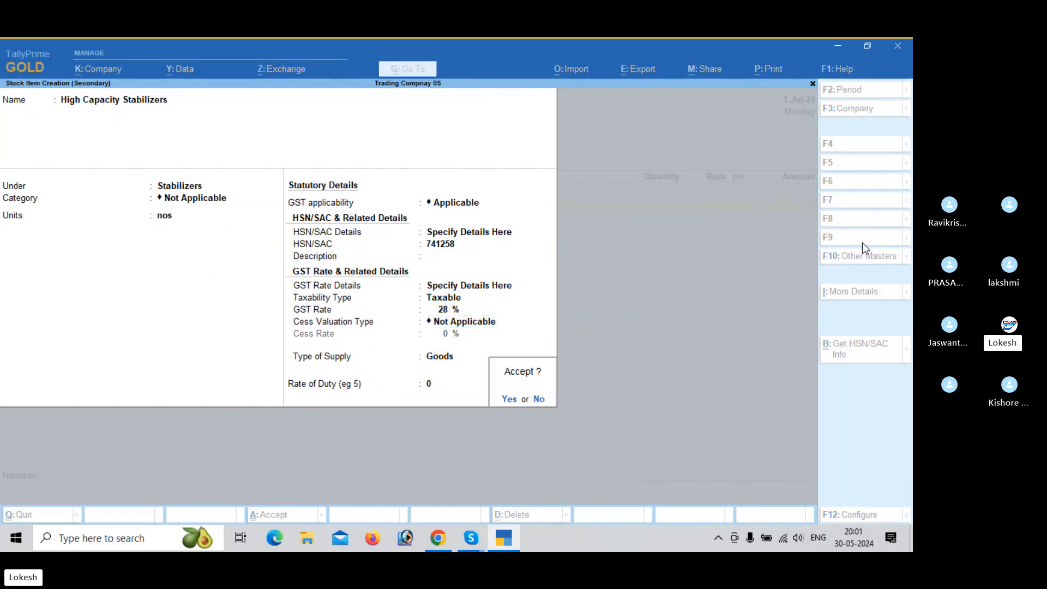
pyautogui.press('Return')
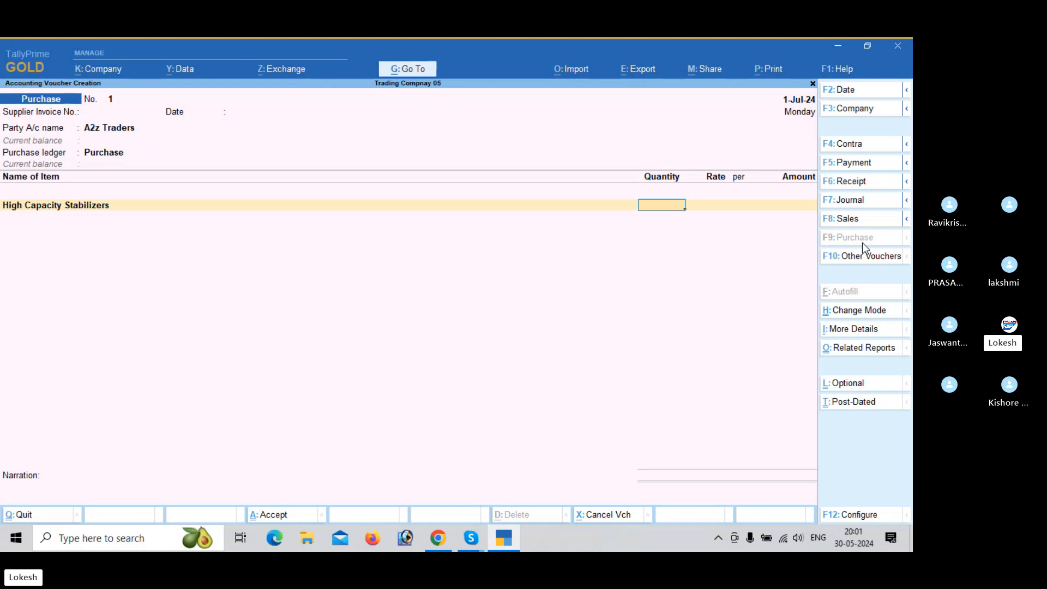
# - Enter a quantity of 100 nos at a rate of 600 for High Capacity Stabilizers in the purchase voucher
pyautogui.write('100')
pyautogui.press('Return')
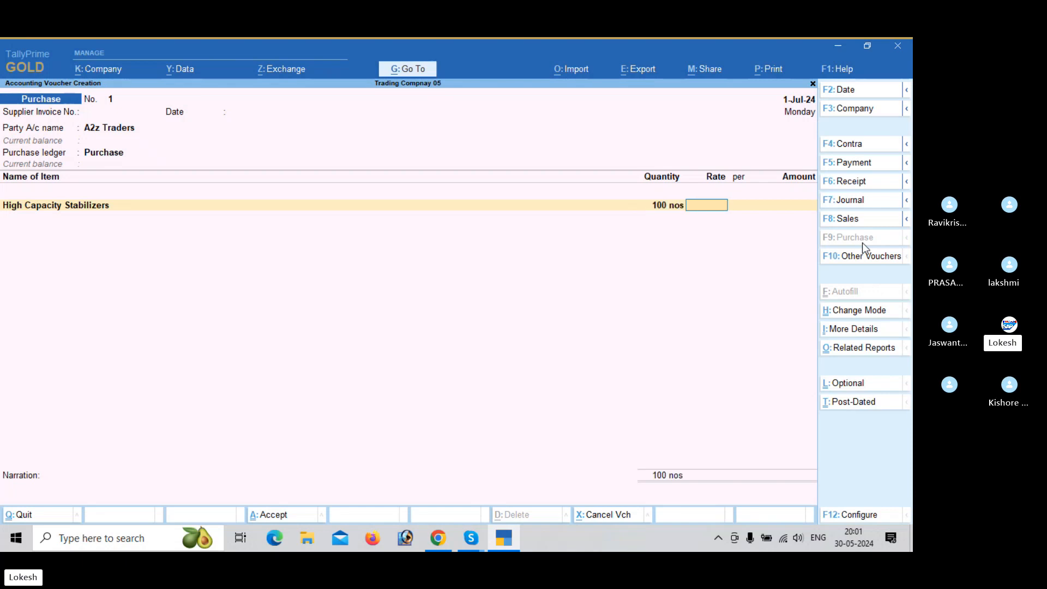
pyautogui.write('600')
pyautogui.press('Return')
pyautogui.press('Return')
pyautogui.press('Return')
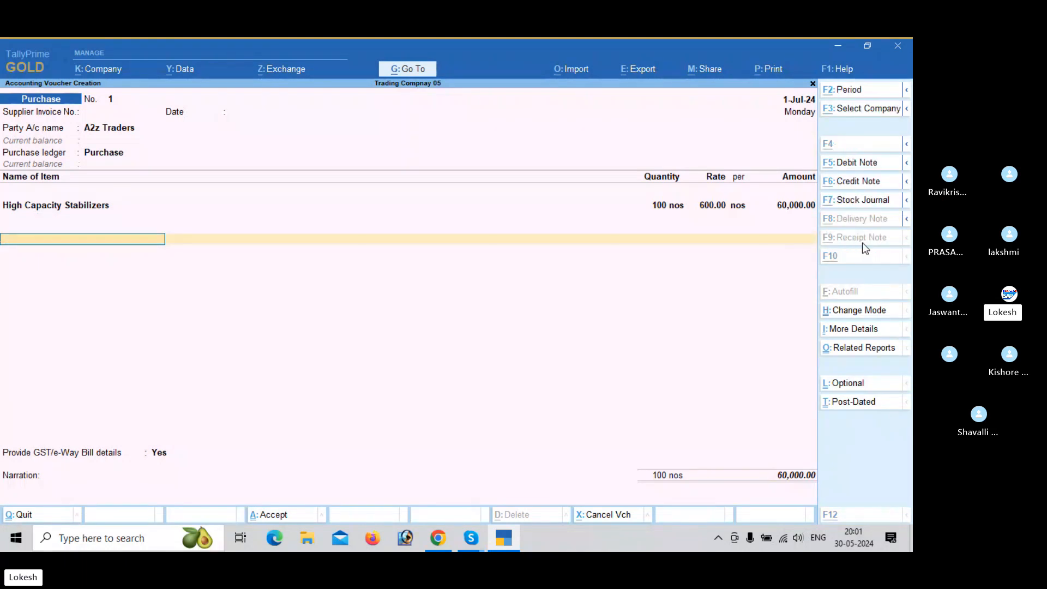
# - Create a new ledger named CGST under Duties & Taxes from the purchase voucher
pyautogui.hotkey('alt', 'c')
pyautogui.write('CGST')
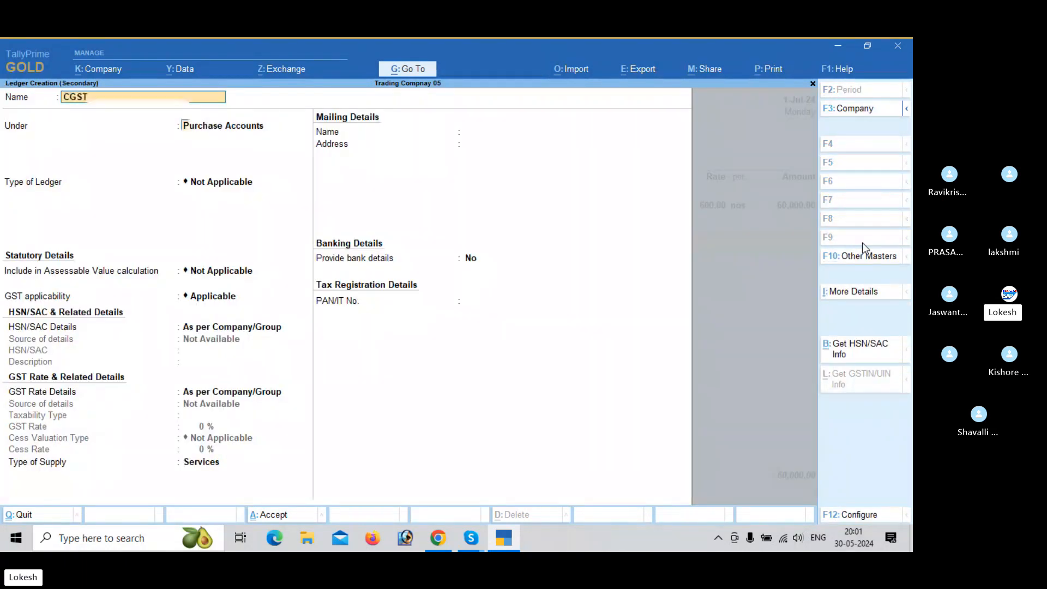
pyautogui.press('Return')
pyautogui.write('D')
pyautogui.press('Return')
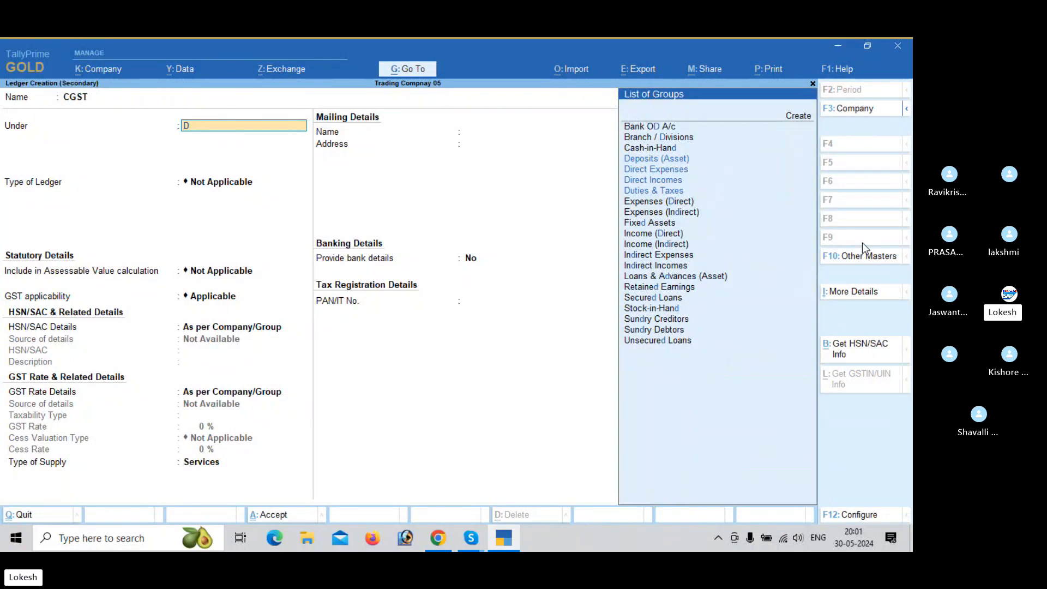
pyautogui.press('Return')
pyautogui.write('u')
pyautogui.press('Return')
# - Set the CGST ledger's duty type to GST and tax type to CGST, save it and add it to the voucher
pyautogui.press('Up')
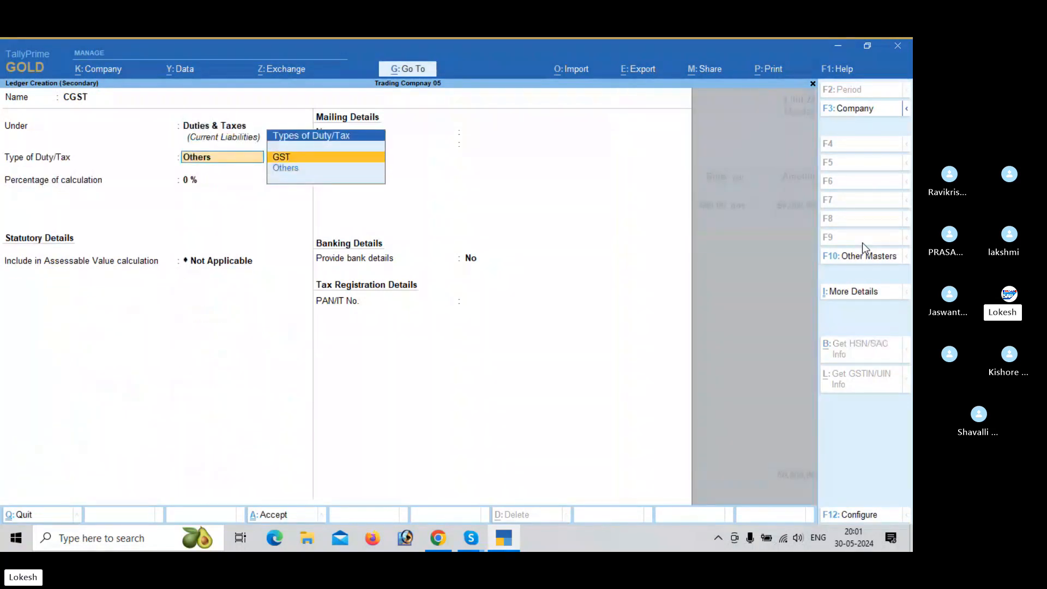
pyautogui.press('Return')
pyautogui.press('Down')
pyautogui.press('Down')
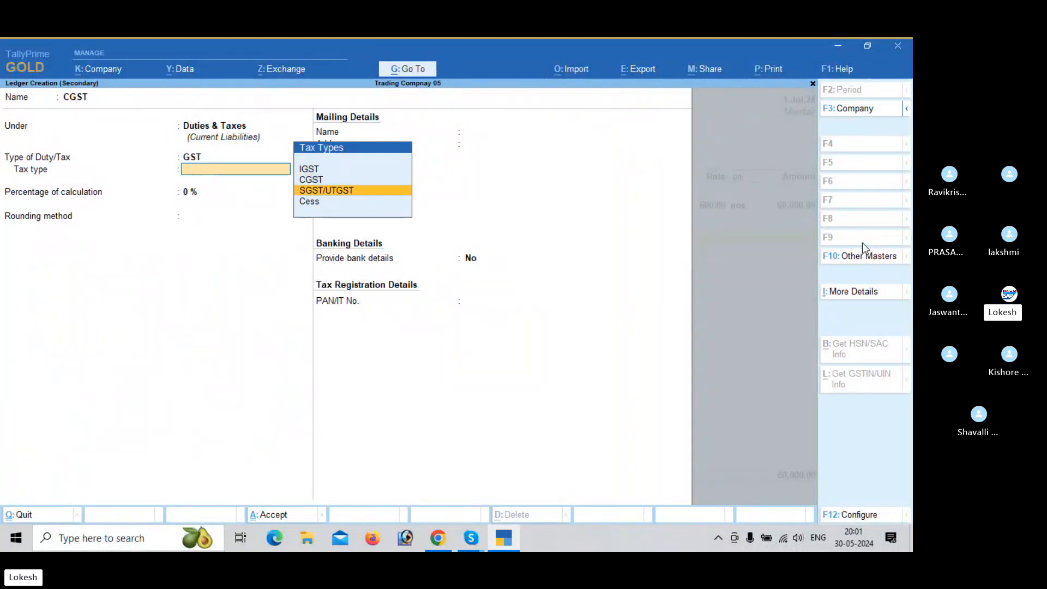
pyautogui.press('Return')
pyautogui.press('BackSpace')
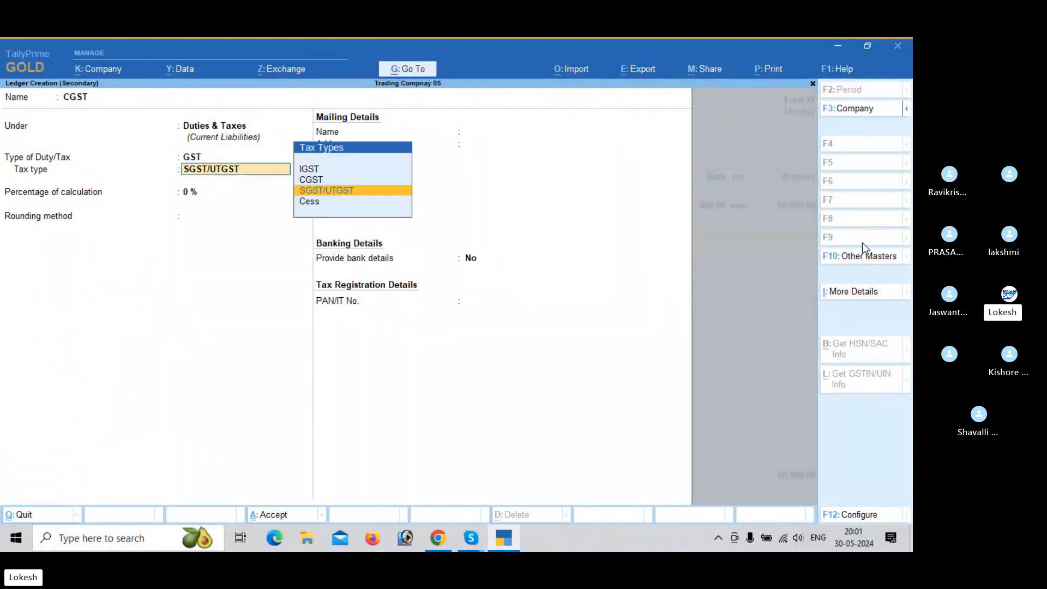
pyautogui.press('Up')
pyautogui.hotkey('ctrl', 'a')
pyautogui.press('Return')
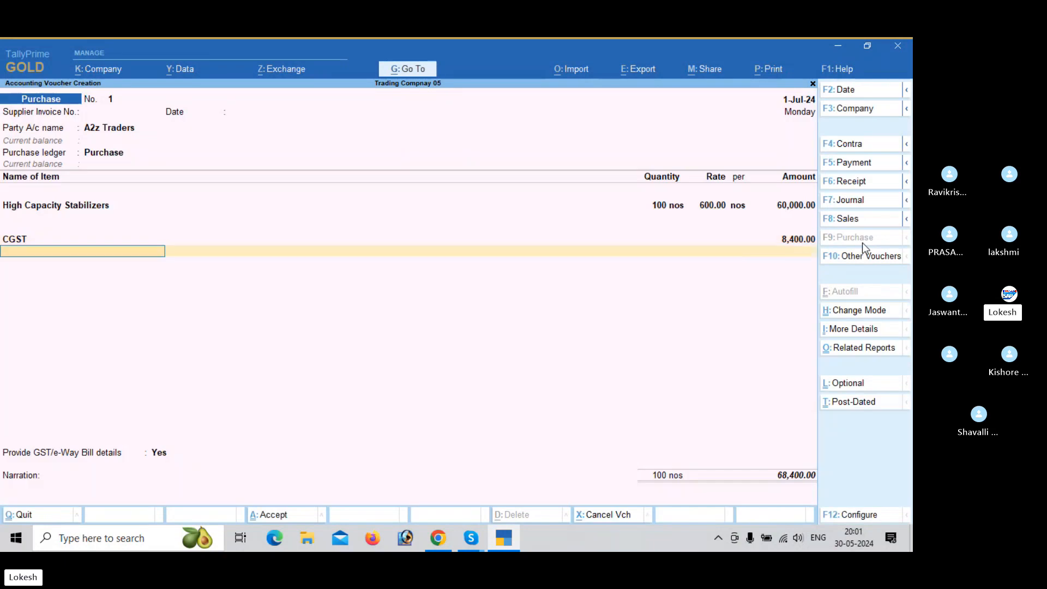
# - Create a ledger named SGST under Duties & Taxes with GST as the type of duty
pyautogui.hotkey('alt', 'c')
pyautogui.write('SGST')
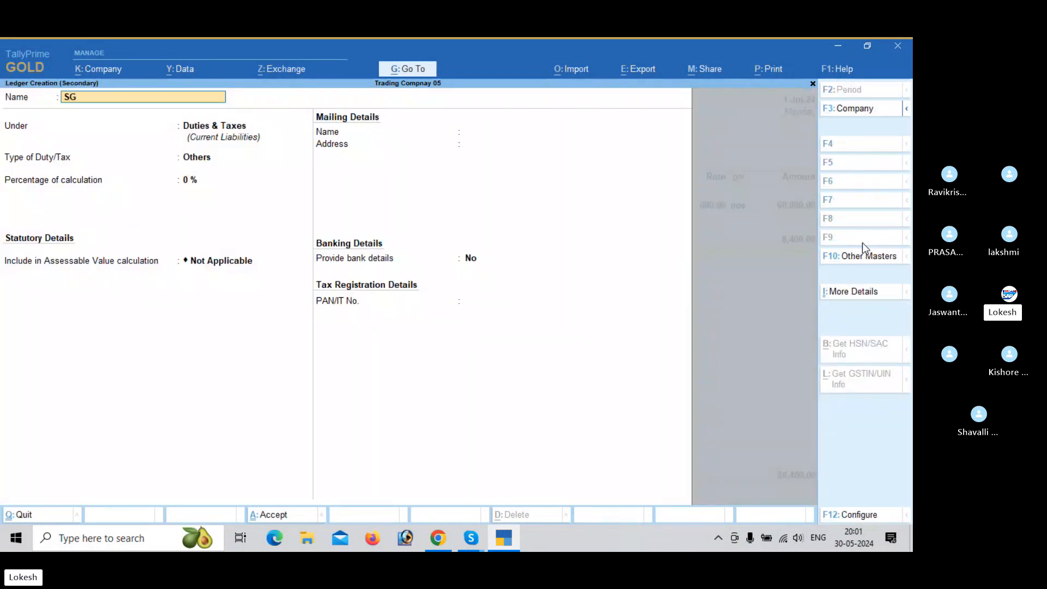
pyautogui.press('Return')
pyautogui.press('Return')
pyautogui.press('Up')
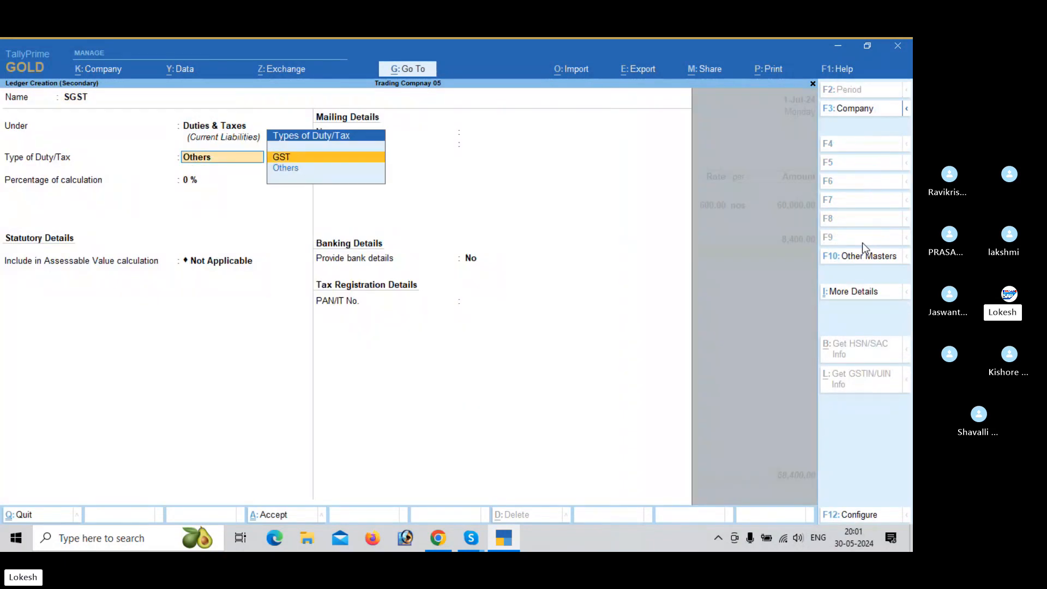
pyautogui.press('Return')
# - Set the SGST ledger's tax type to SGST/UTGST, save it and add it to the voucher
pyautogui.press('Down')
pyautogui.press('Down')
pyautogui.press('Return')
pyautogui.press('Return')
pyautogui.press('Return')
pyautogui.press('Return')
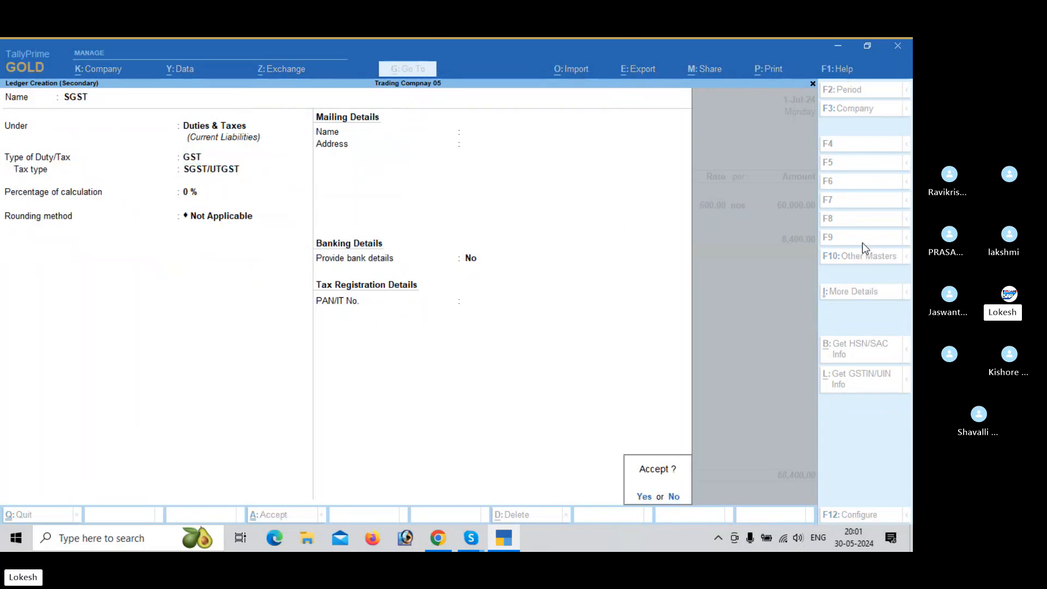
pyautogui.press('Return')
pyautogui.press('Return')
# - Set Provide GST/e-Way Bill details to No and save the first purchase voucher
pyautogui.press('Return')
pyautogui.press('Return')
pyautogui.press('Up')
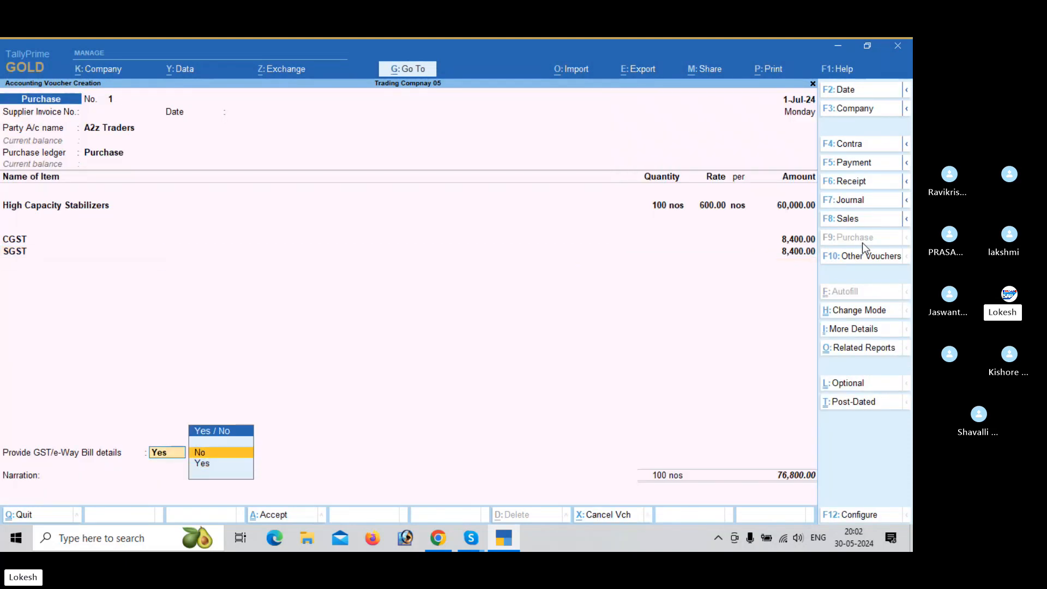
pyautogui.press('Return')
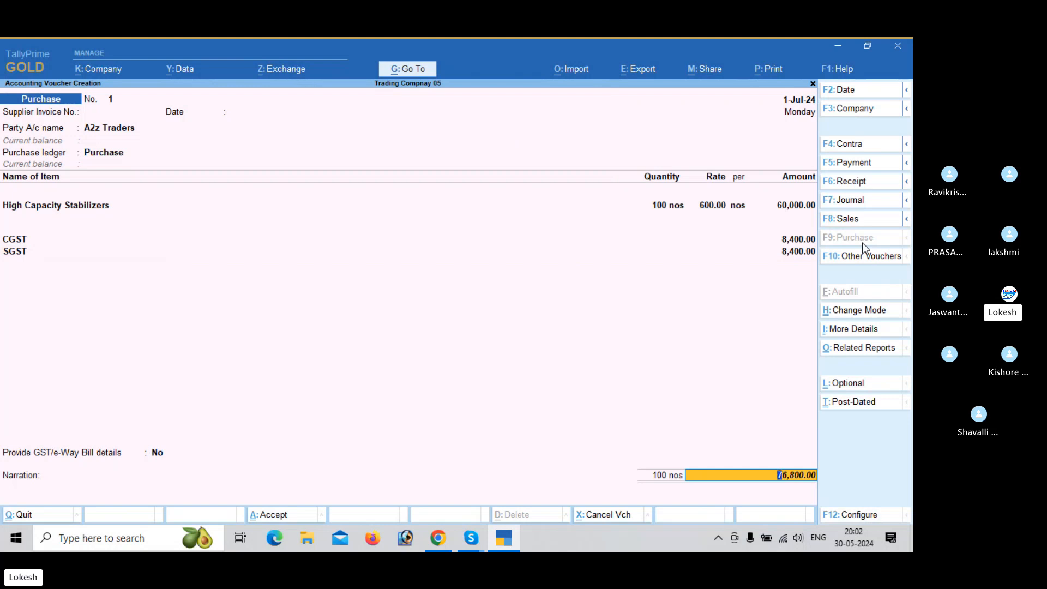
pyautogui.press('Return')
pyautogui.press('Return')
pyautogui.press('Return')
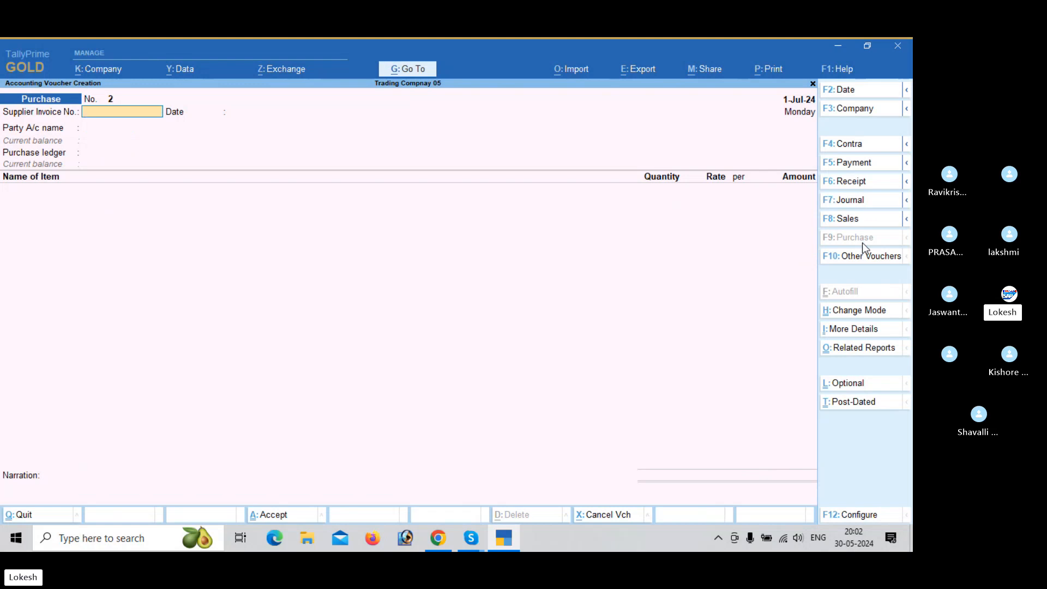
# - Start the second purchase voucher with party A2z Traders and purchase ledger Purchase, leaving invoice and receipt details blank
pyautogui.press('Return')
pyautogui.press('Return')
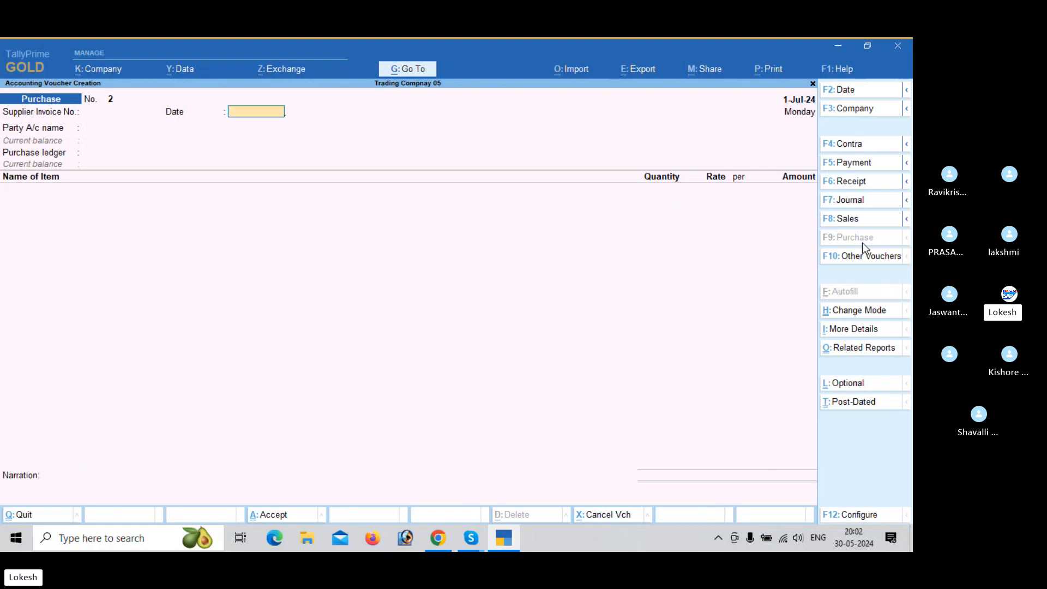
pyautogui.press('Return')
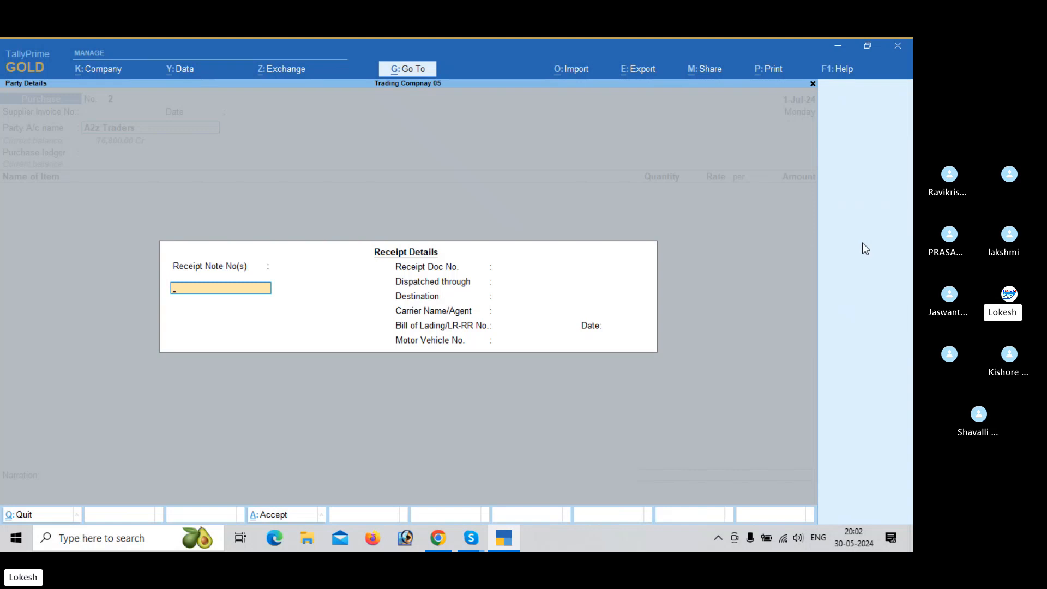
pyautogui.press('Return')
pyautogui.press('Return')
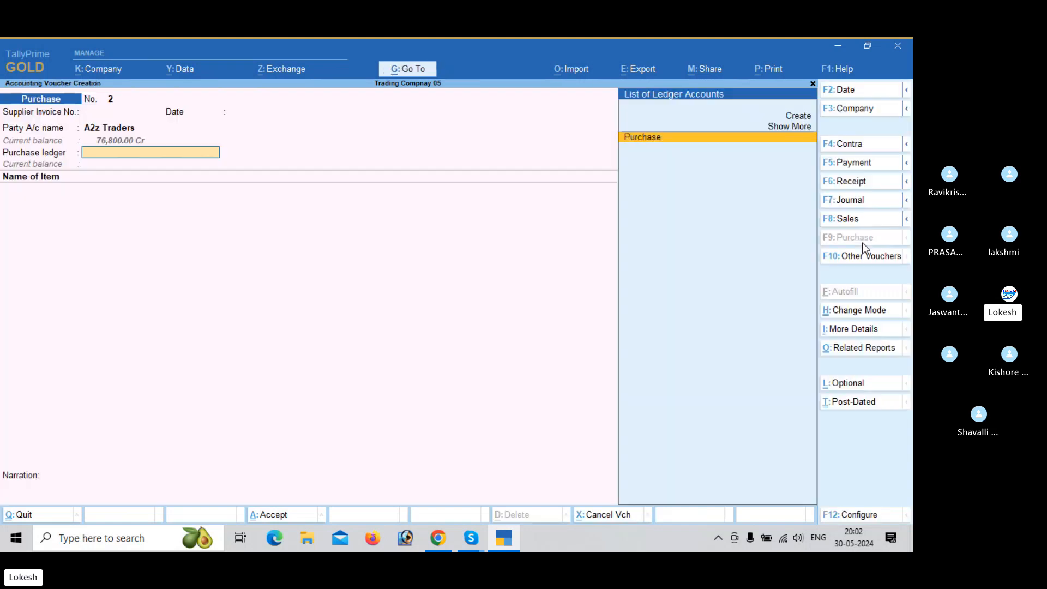
pyautogui.press('Return')
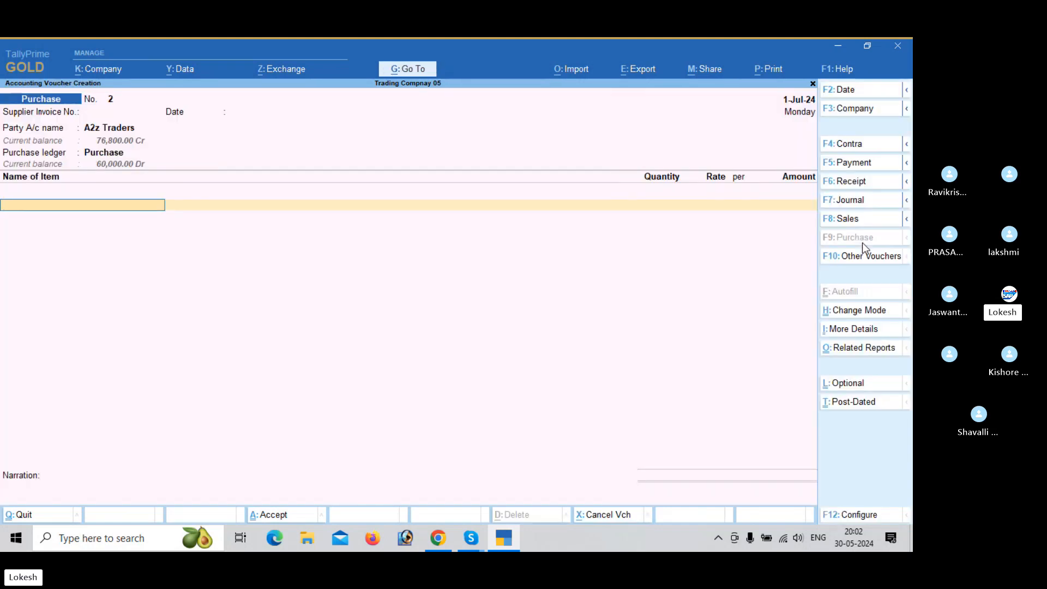
# - Create a new stock item named Low Capacity Stabilizers from the second purchase voucher
pyautogui.hotkey('alt', 'c')
pyautogui.write('LOW')
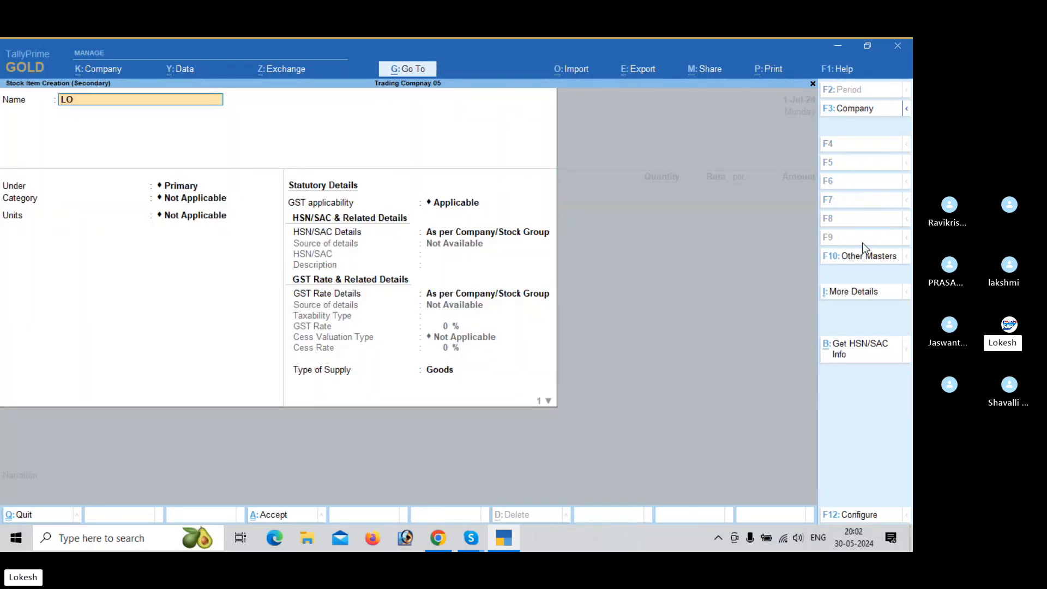
pyautogui.press('BackSpace')
pyautogui.press('BackSpace')
pyautogui.write('ow capacity Stabilizers')
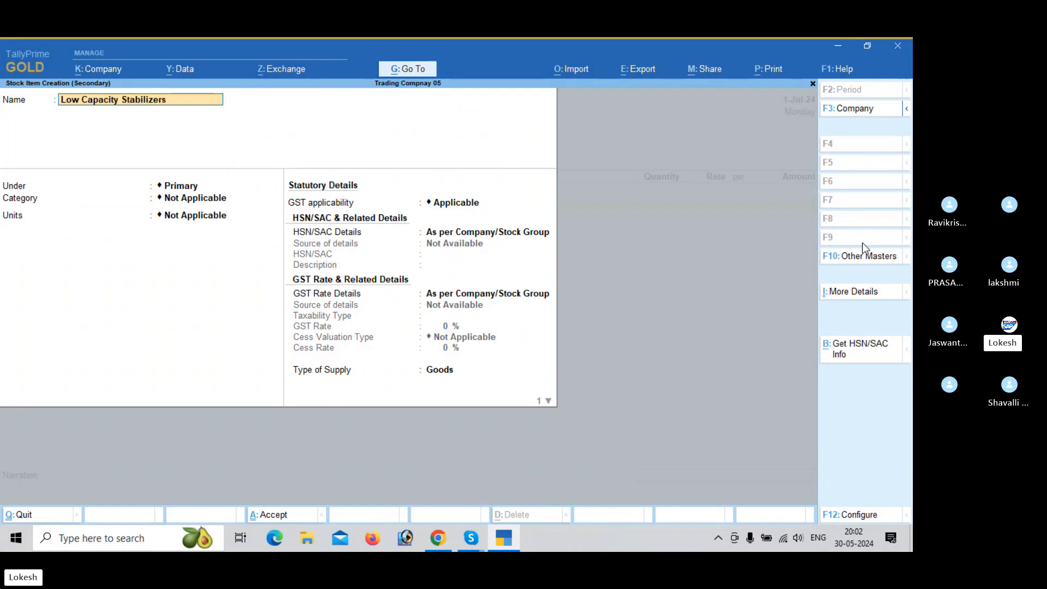
pyautogui.press('Return')
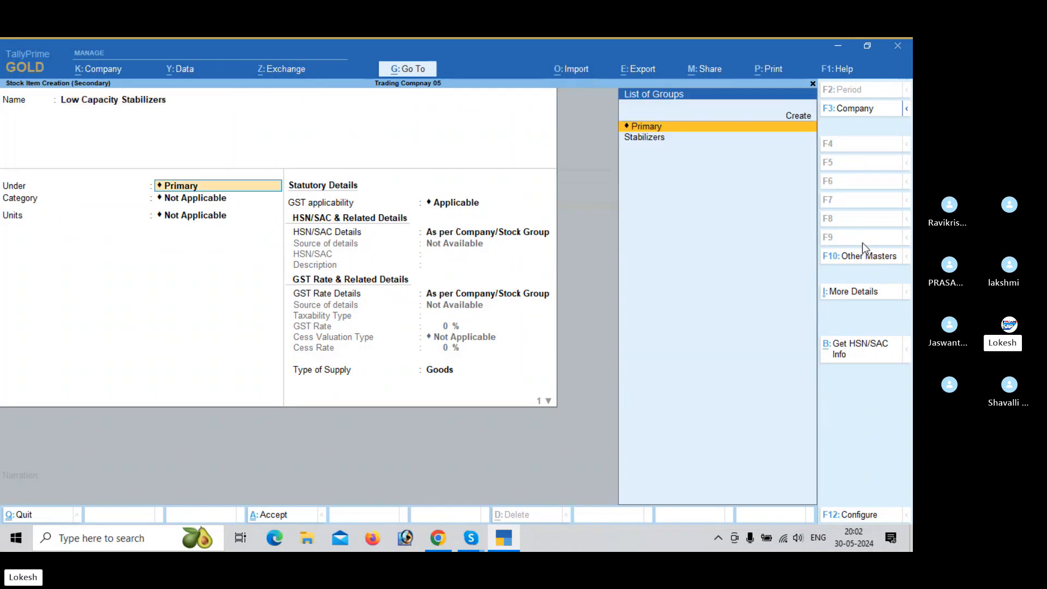
# - Place Low Capacity Stabilizers under the Stabilizers group with nos as its unit, keeping category not applicable and GST applicable
pyautogui.press('Down')
pyautogui.press('Return')
pyautogui.press('Return')
pyautogui.press('Return')
pyautogui.press('Return')
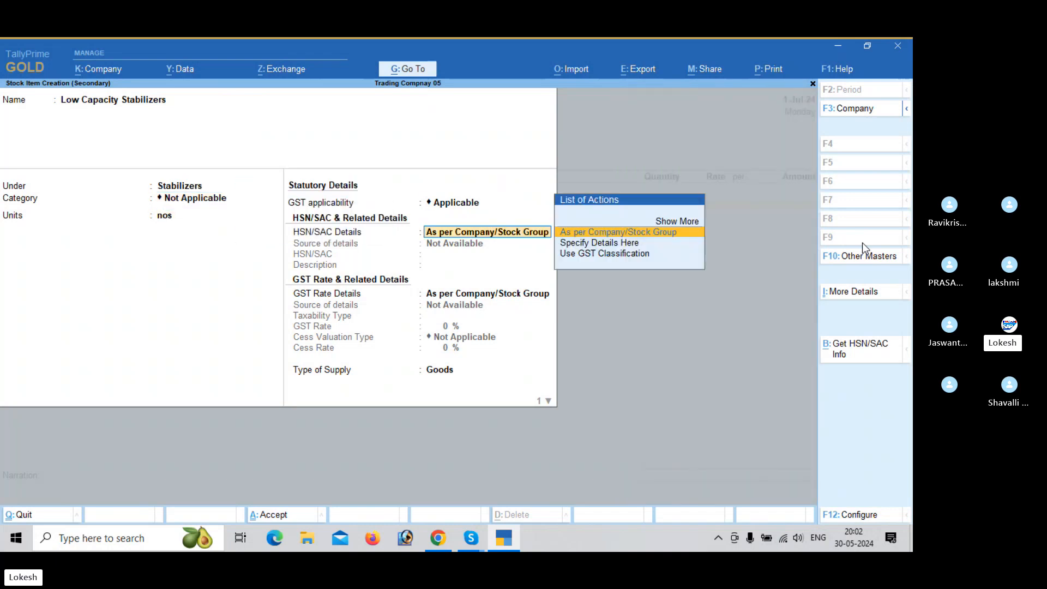
# - Specify the HSN/SAC details of Low Capacity Stabilizers directly, with code 963258 and no description
pyautogui.press('Down')
pyautogui.press('Return')
pyautogui.write('963258')
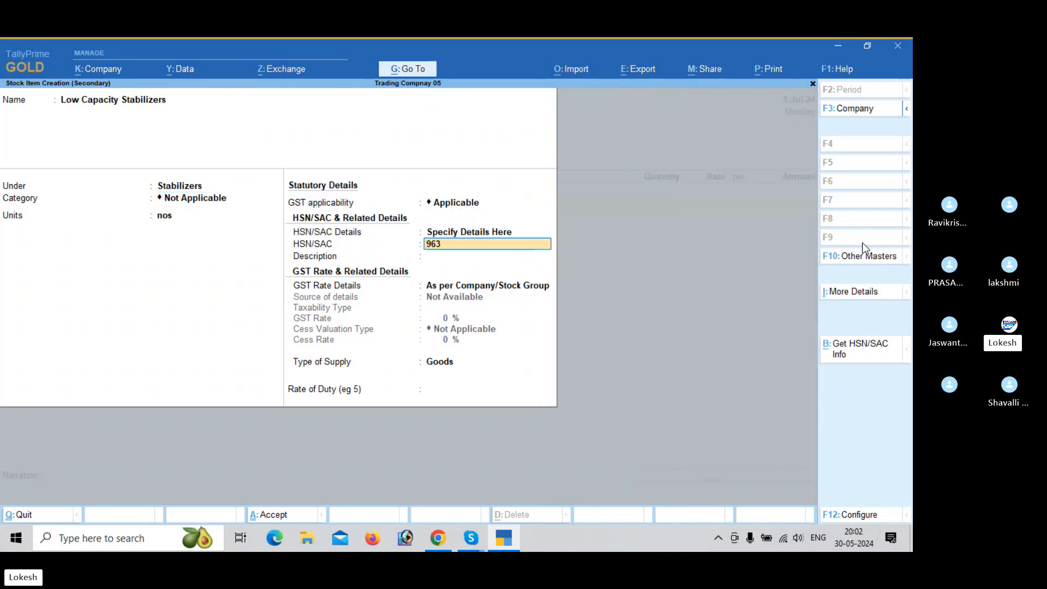
pyautogui.press('Return')
pyautogui.press('Return')
# - Specify a taxable GST rate of 28% for Low Capacity Stabilizers with supply type Goods, and save the stock item
pyautogui.press('Down')
pyautogui.press('Return')
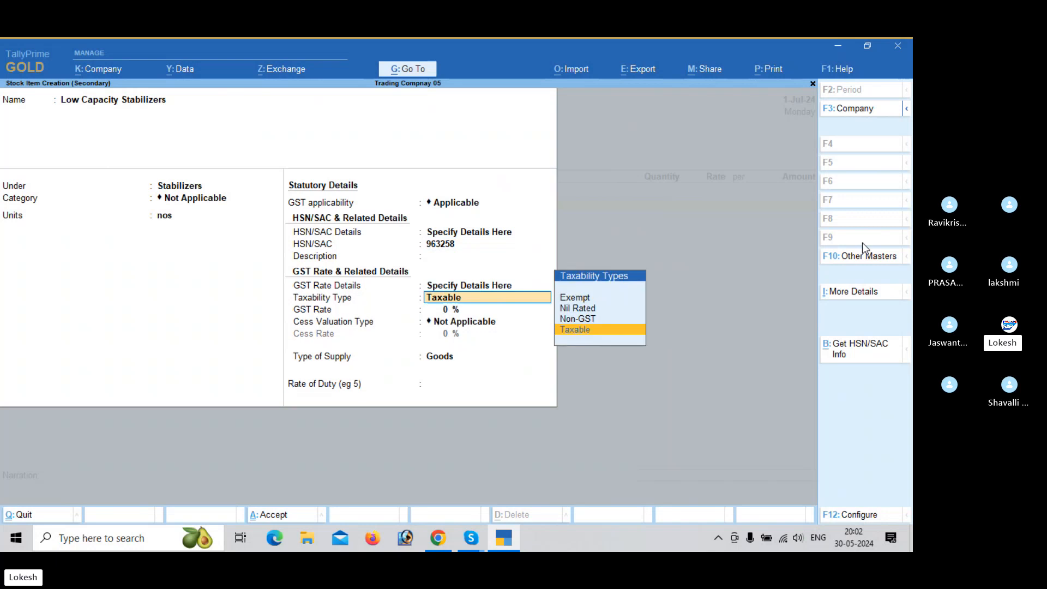
pyautogui.press('Return')
pyautogui.write('28')
pyautogui.press('Return')
pyautogui.press('Return')
pyautogui.press('Return')
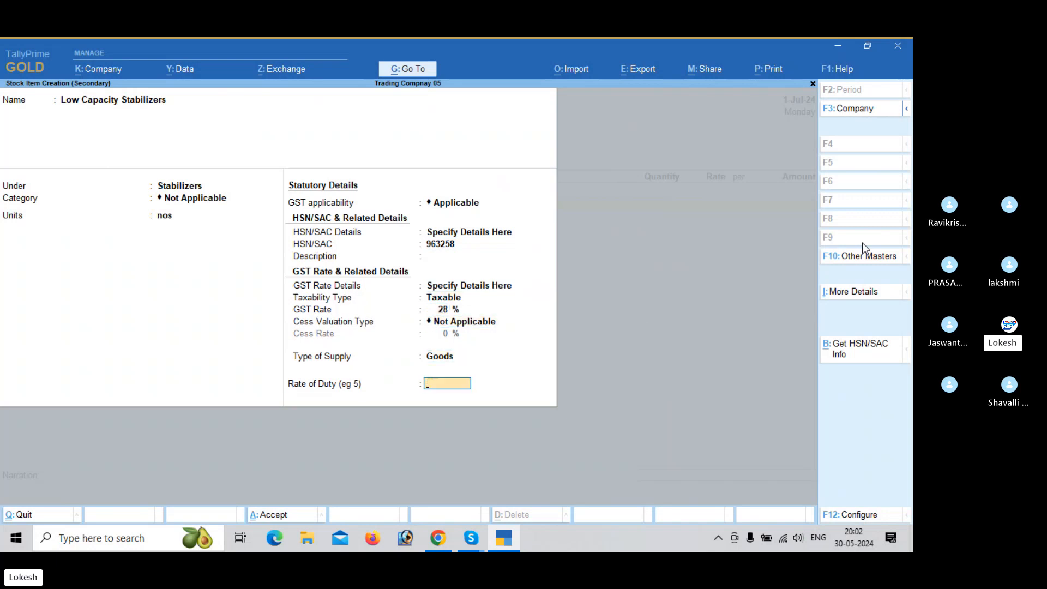
pyautogui.press('Return')
pyautogui.press('Return')
# - Enter a quantity of 100 nos at a rate of 400 for Low Capacity Stabilizers
pyautogui.write('100')
pyautogui.press('Return')
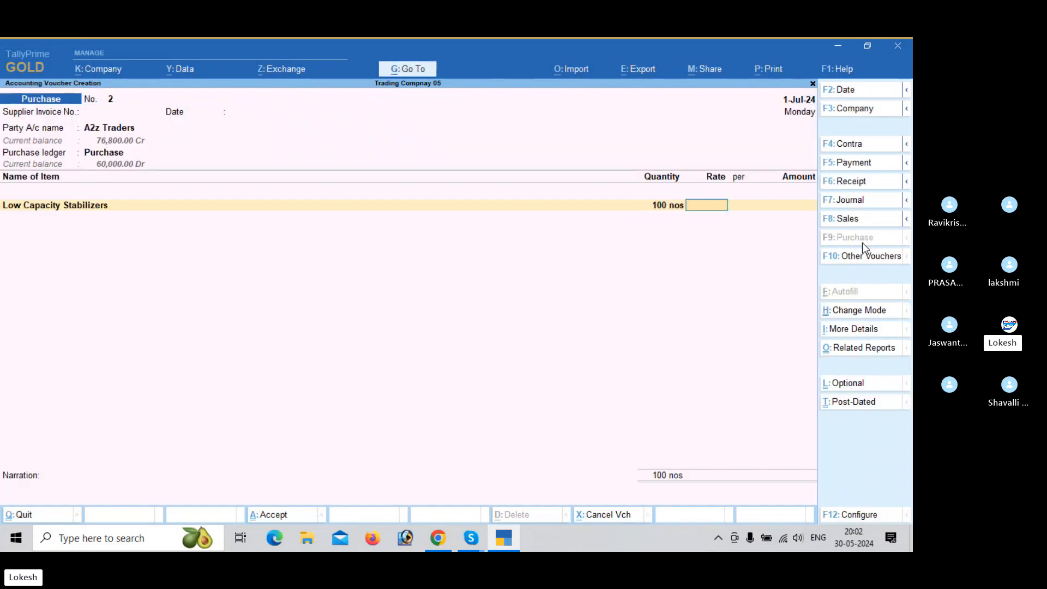
pyautogui.write('400')
pyautogui.press('Return')
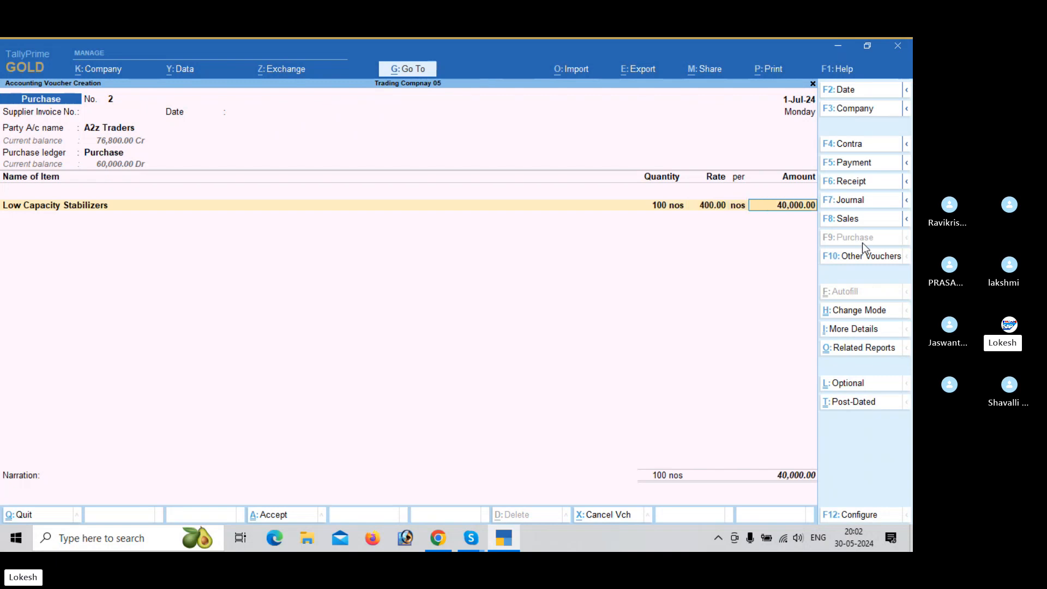
pyautogui.press('Return')
# - Create another stock item named Open Well Pumps for the voucher's second item line
pyautogui.hotkey('alt', 'c')
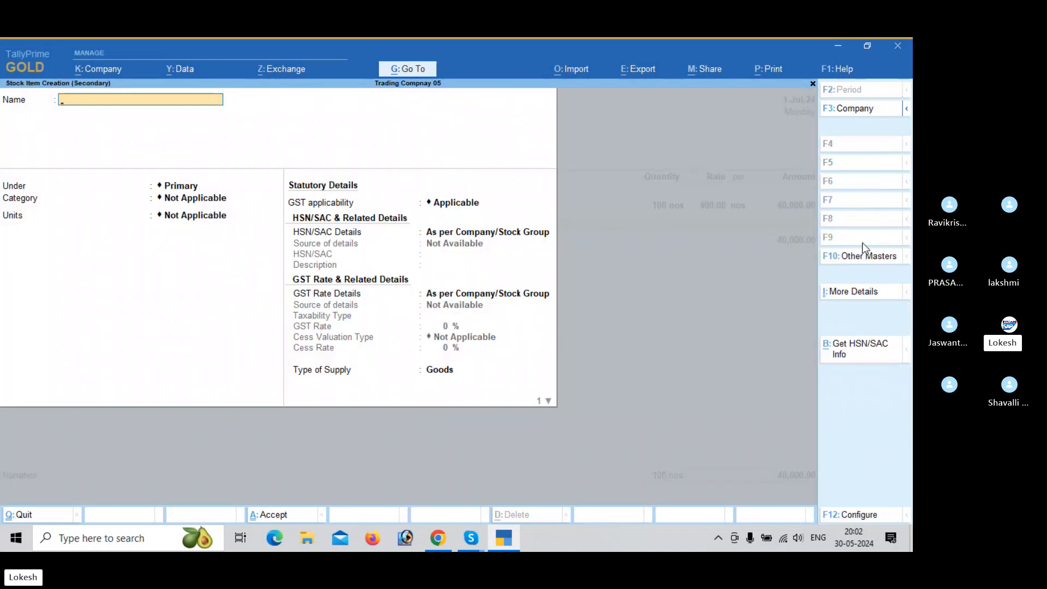
pyautogui.write('Open')
pyautogui.write(' well')
pyautogui.write(' Pu')
pyautogui.write('mps')
pyautogui.press('Return')
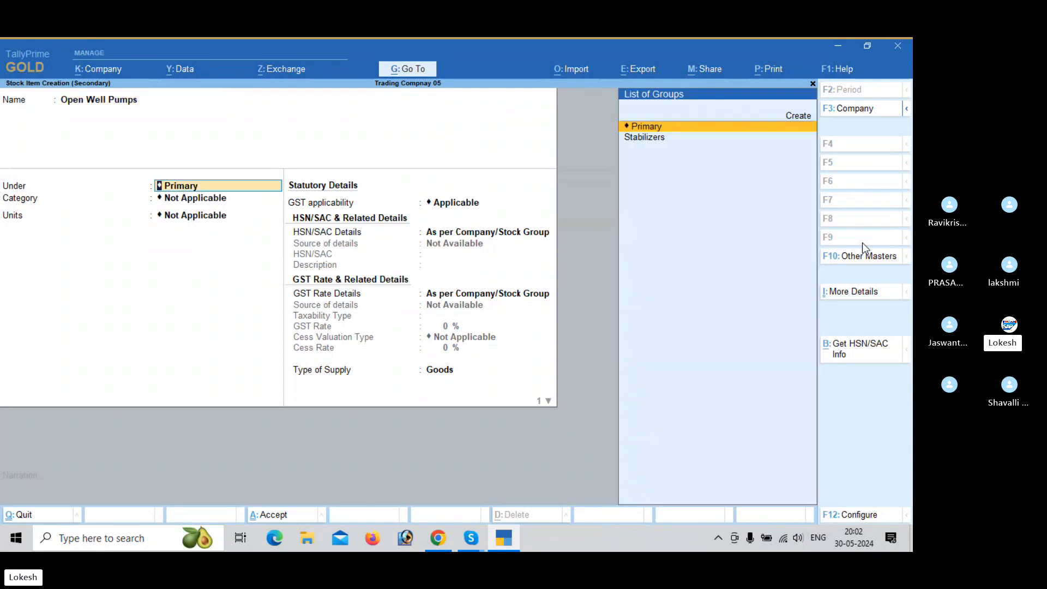
# - Create a stock group named Pumps for Open Well Pumps and set the item's unit to nos
pyautogui.hotkey('alt', 'c')
pyautogui.write('Pumps')
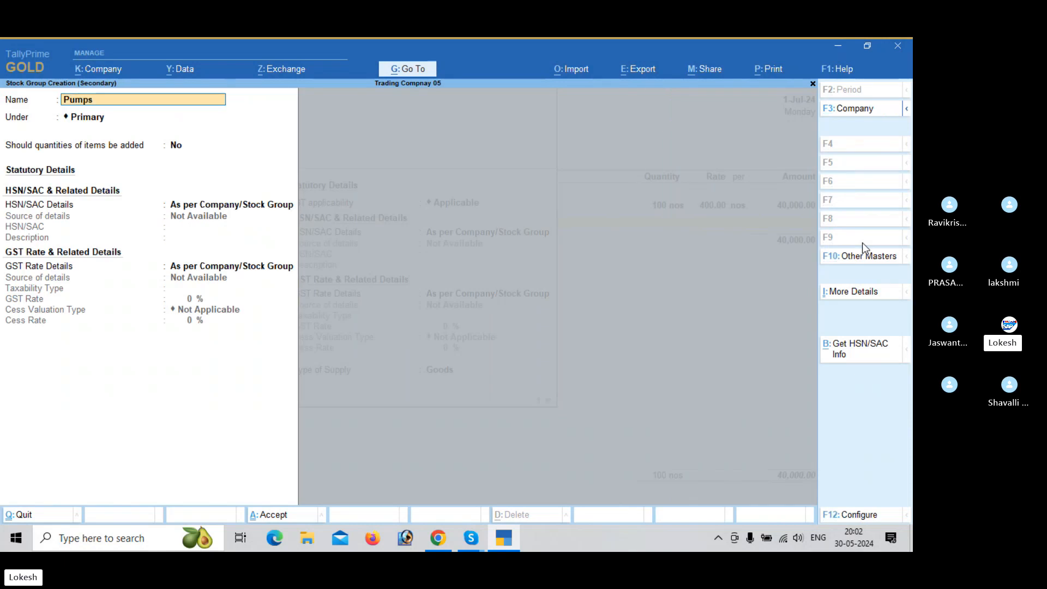
pyautogui.press('Return')
pyautogui.hotkey('ctrl', 'a')
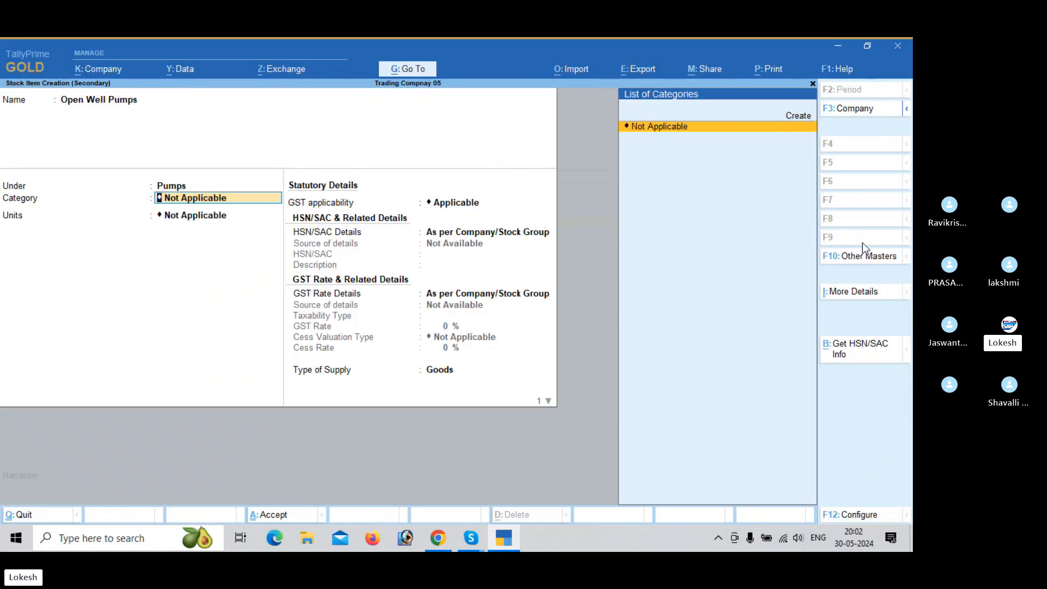
pyautogui.press('Return')
pyautogui.press('Down')
pyautogui.press('Return')
# - Keep GST applicable for Open Well Pumps and specify its HSN/SAC code directly as 287945
pyautogui.press('Return')
pyautogui.press('Down')
pyautogui.press('Return')
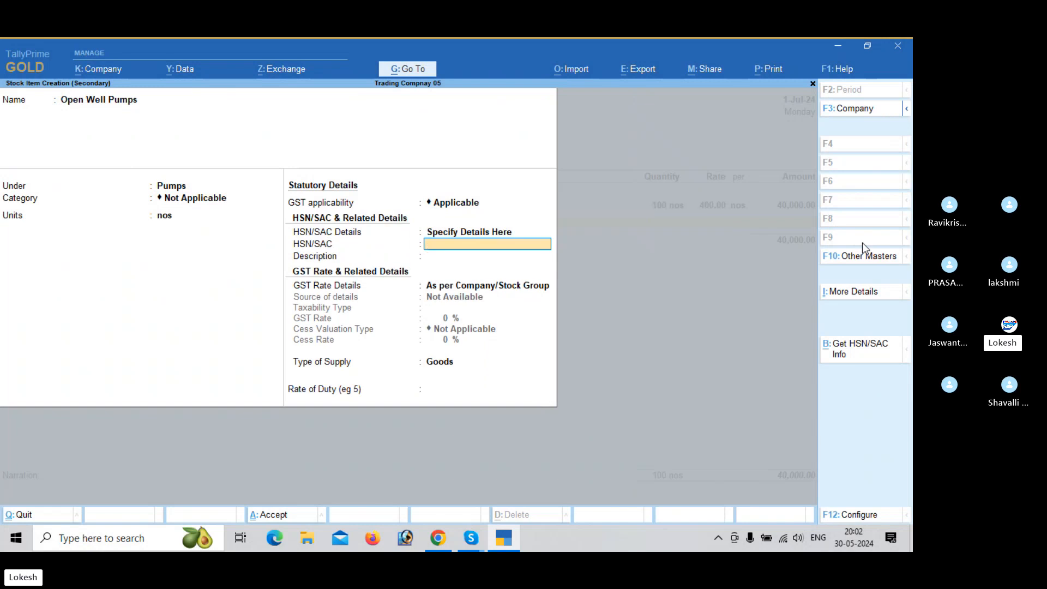
pyautogui.write('287945')
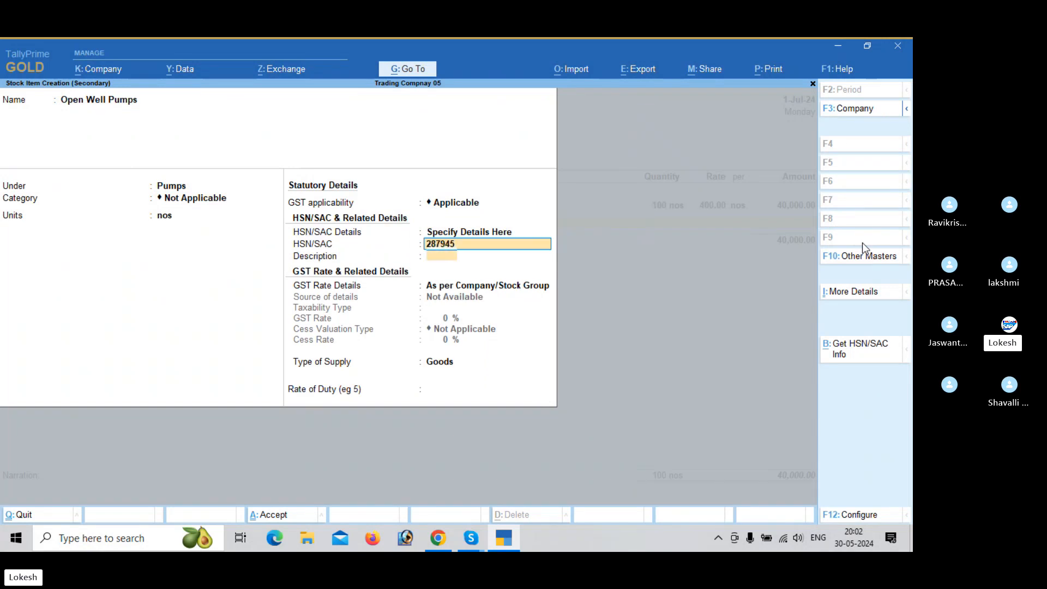
pyautogui.press('Return')
pyautogui.press('Return')
# - Specify a taxable GST rate of 5% for Open Well Pumps, keeping cess valuation not applicable
pyautogui.press('Down')
pyautogui.press('Return')
pyautogui.press('Return')
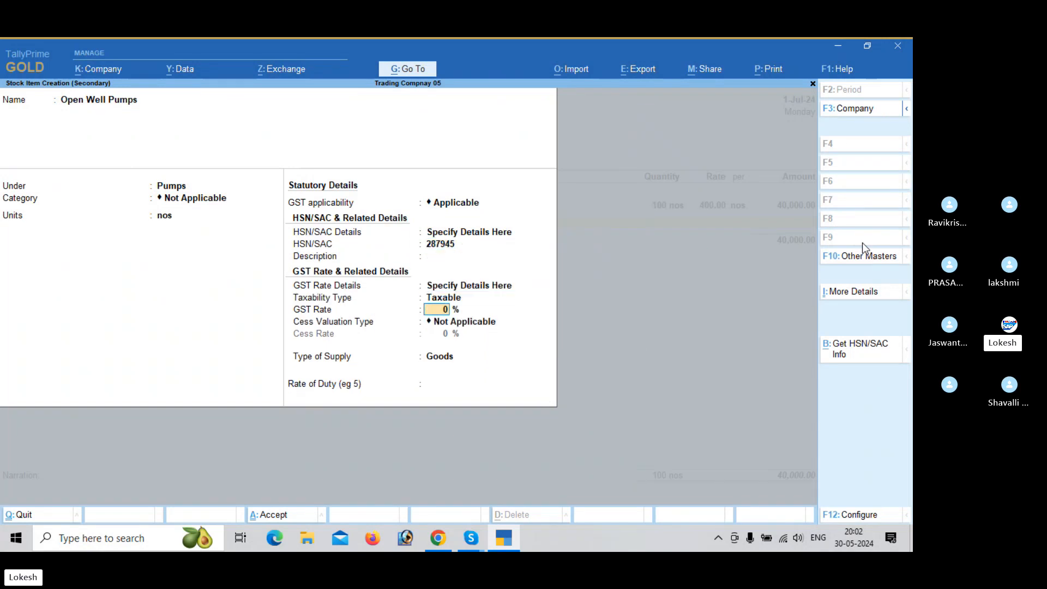
pyautogui.write('5')
pyautogui.press('Return')
pyautogui.press('Return')
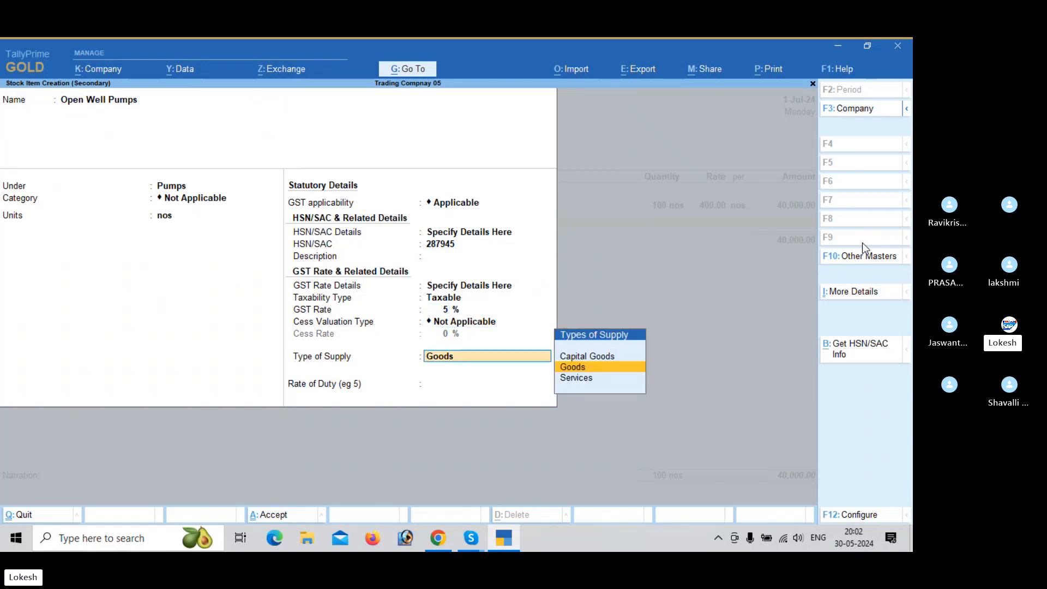
# - Save Open Well Pumps with supply type Goods and enter 50 nos at a rate of 1,500 on its voucher line
pyautogui.press('Return')
pyautogui.press('Return')
pyautogui.press('Return')
pyautogui.write('50')
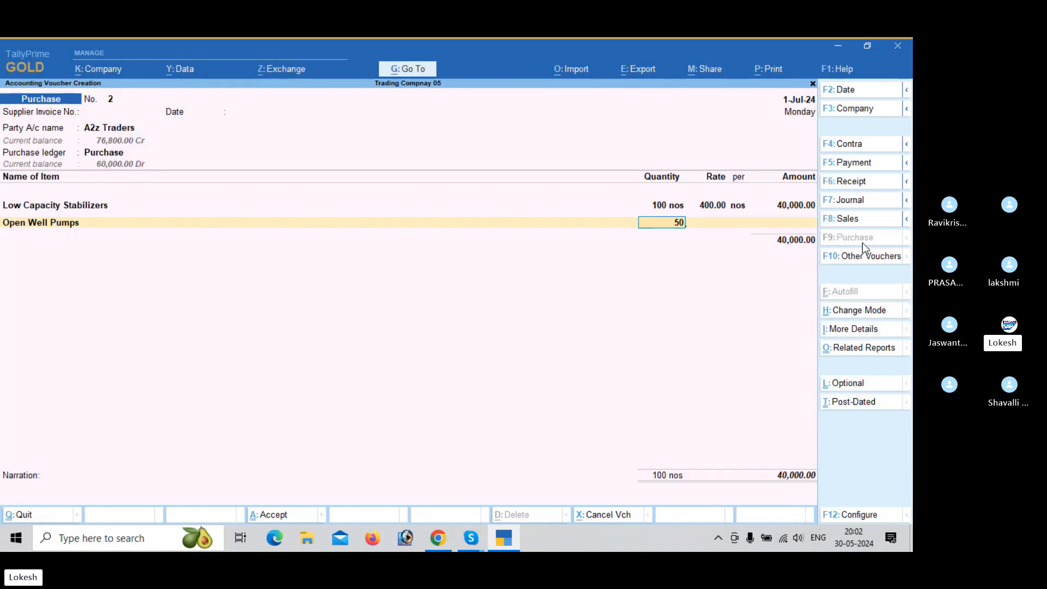
pyautogui.press('Return')
pyautogui.write('1500')
pyautogui.press('Return')
pyautogui.press('Return')
pyautogui.press('Return')
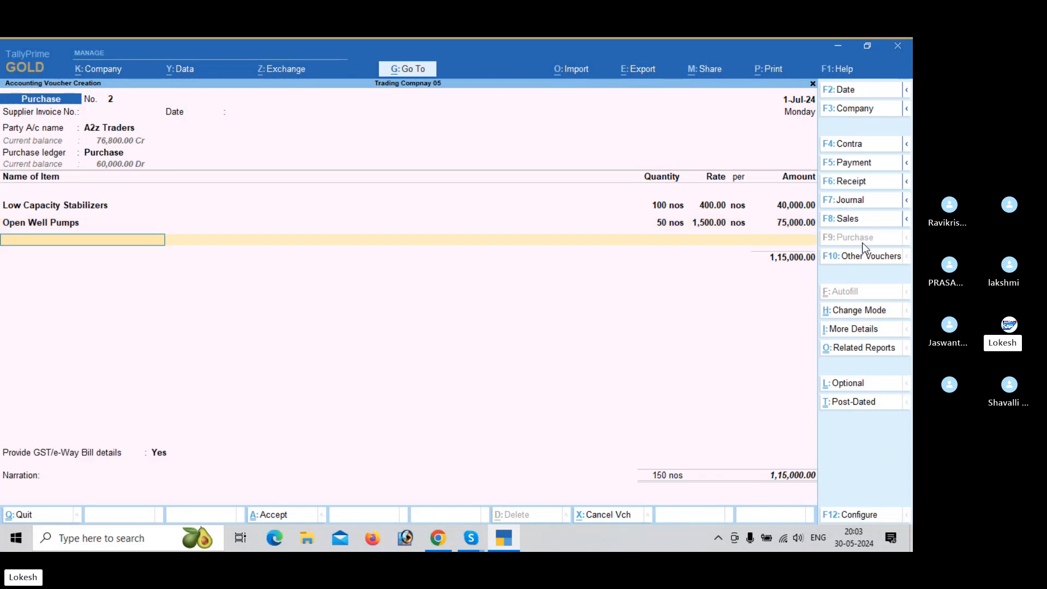
# - Create a stock item named Subnersible Pumps under the Pumps group with nos as its unit
pyautogui.hotkey('alt', 'c')
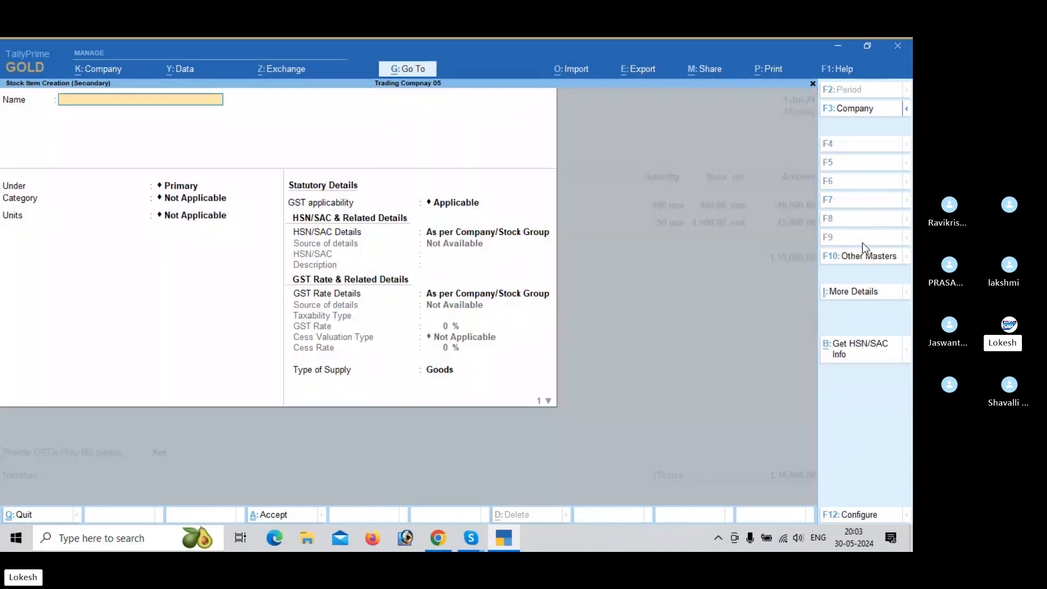
pyautogui.write('Subnersible Pumps')
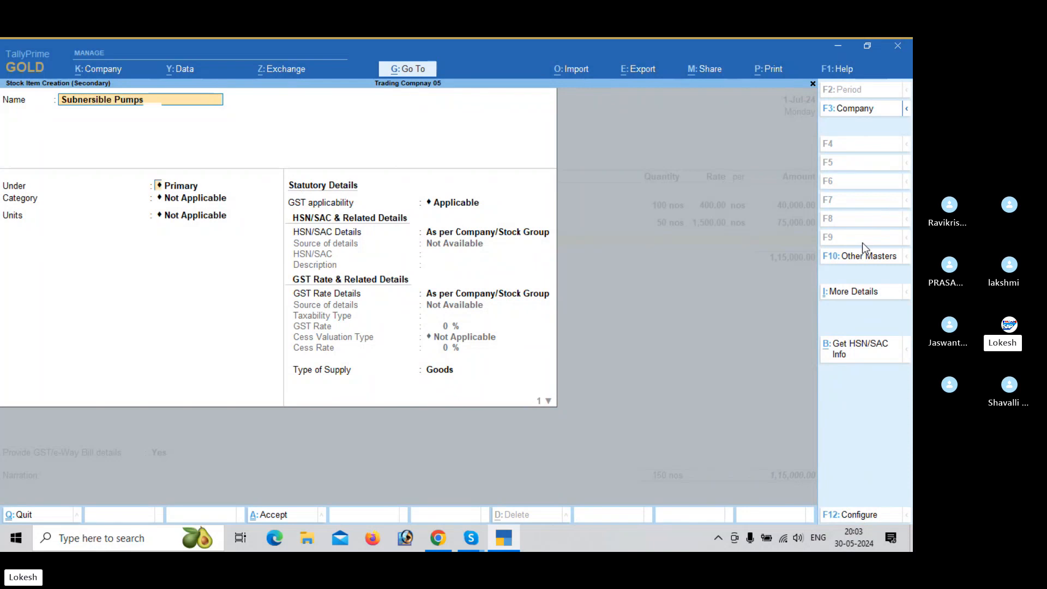
pyautogui.press('Return')
pyautogui.press('Down')
pyautogui.press('Return')
pyautogui.press('Return')
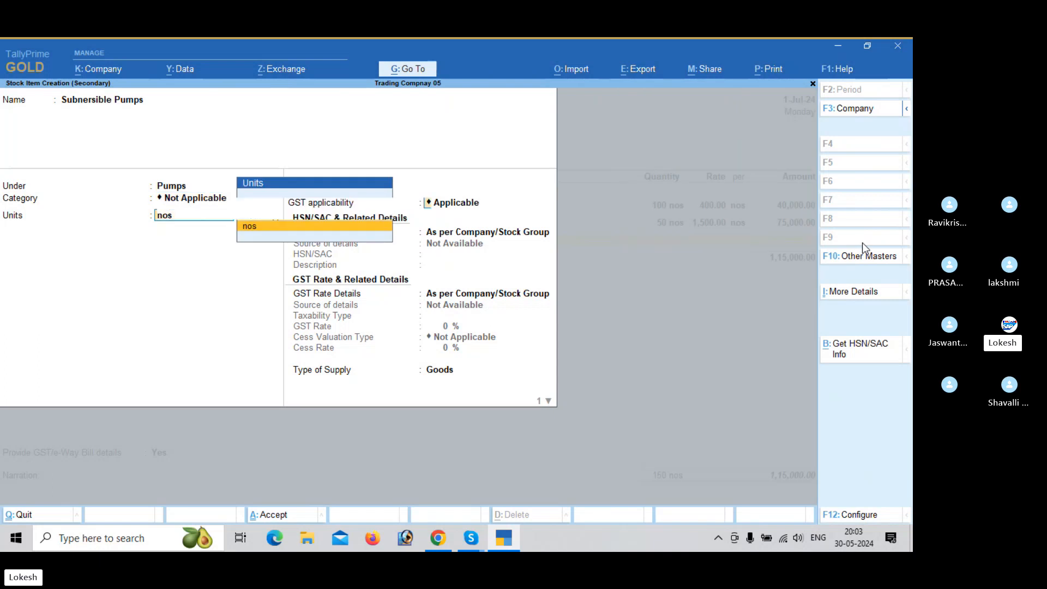
# - Keep GST applicable for Subnersible Pumps and specify its HSN/SAC code directly as 954123
pyautogui.press('Return')
pyautogui.press('Return')
pyautogui.press('Down')
pyautogui.press('Return')
pyautogui.write('95')
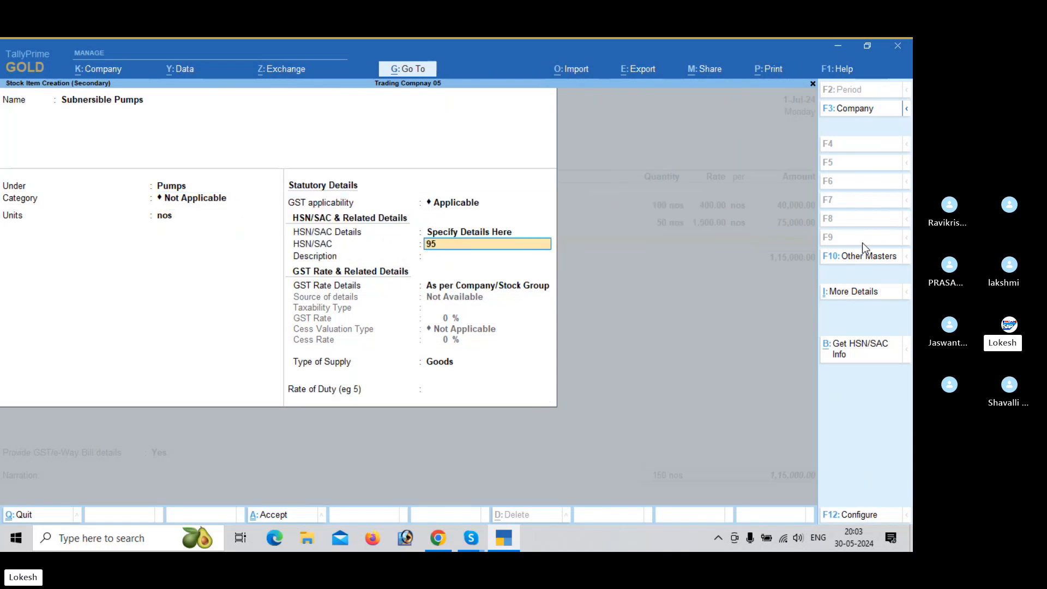
pyautogui.press('Return')
pyautogui.press('Return')
# - Specify a taxable GST rate of 5% for Subnersible Pumps and save the item with supply type Goods
pyautogui.press('Down')
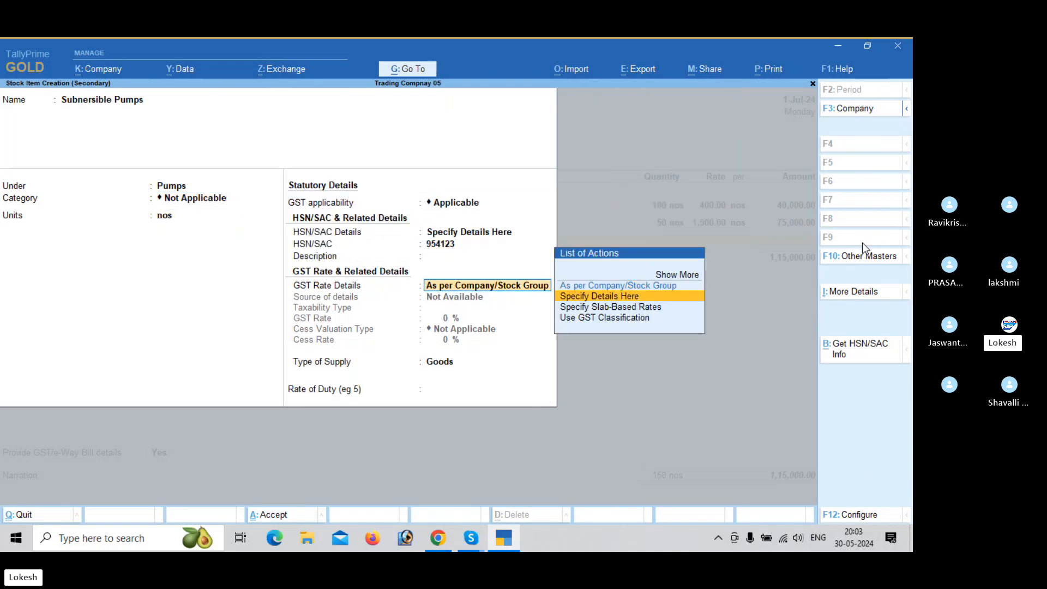
pyautogui.press('Return')
pyautogui.press('Return')
pyautogui.write('5')
pyautogui.press('Return')
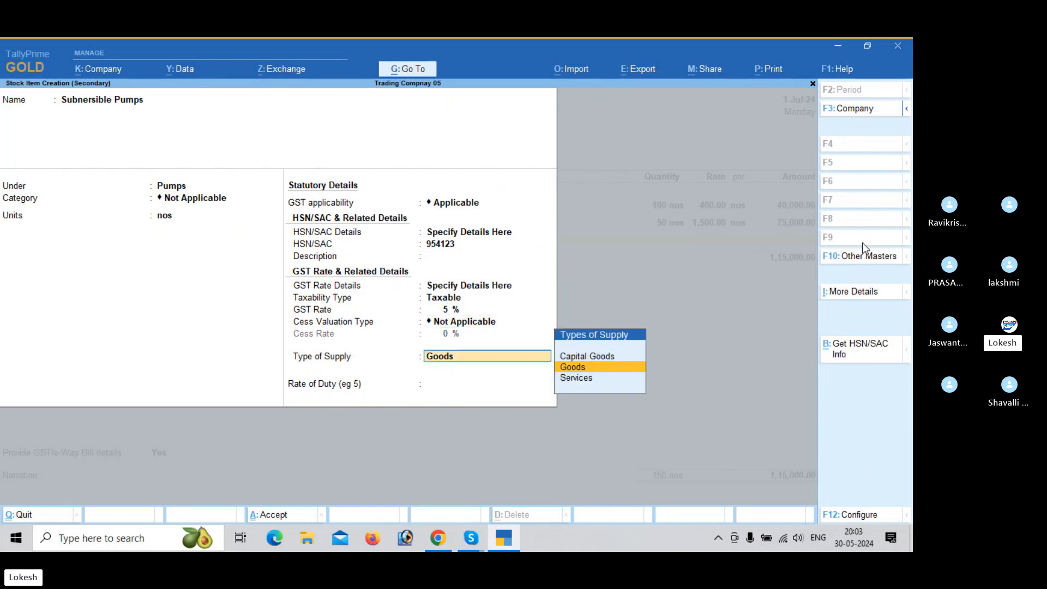
pyautogui.press('Return')
pyautogui.press('Return')
# - Enter 100 nos at a rate of 2,000 for Subnersible Pumps in the purchase voucher
pyautogui.write('100')
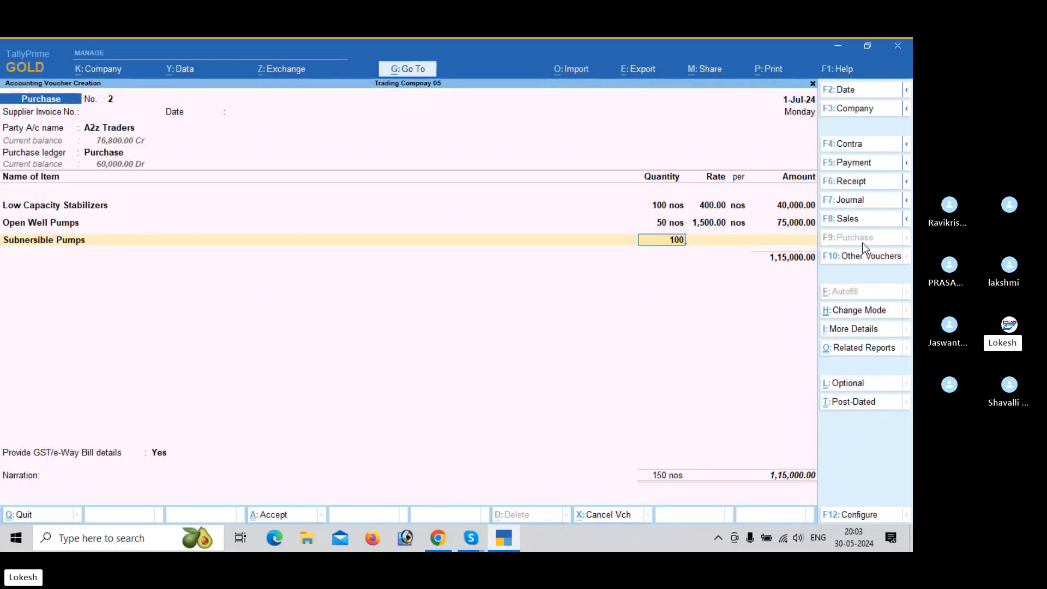
pyautogui.press('Return')
pyautogui.write('2000')
pyautogui.press('Return')
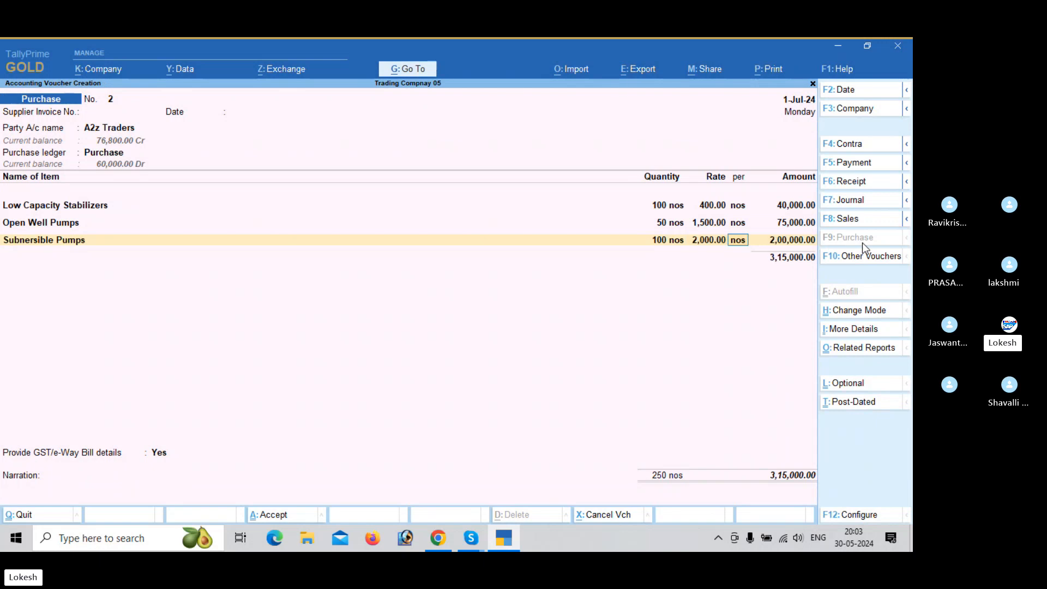
pyautogui.press('Return')
pyautogui.press('Return')
# - Finish the item list and add the CGST and SGST ledgers to the purchase voucher
pyautogui.press('Return')
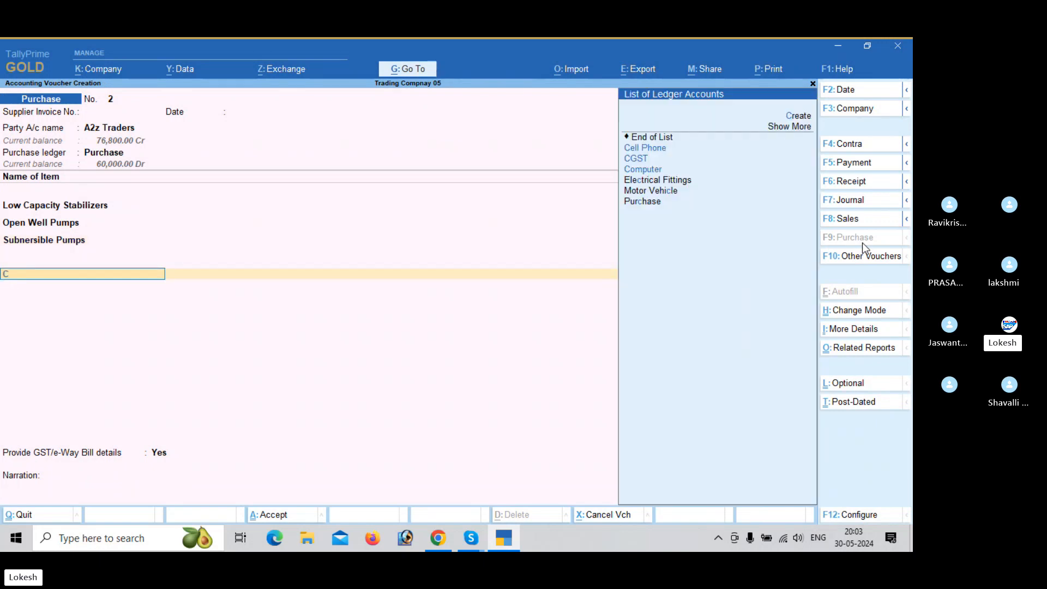
pyautogui.write('CG')
pyautogui.press('Return')
pyautogui.write('S')
pyautogui.press('Return')
pyautogui.press('Return')
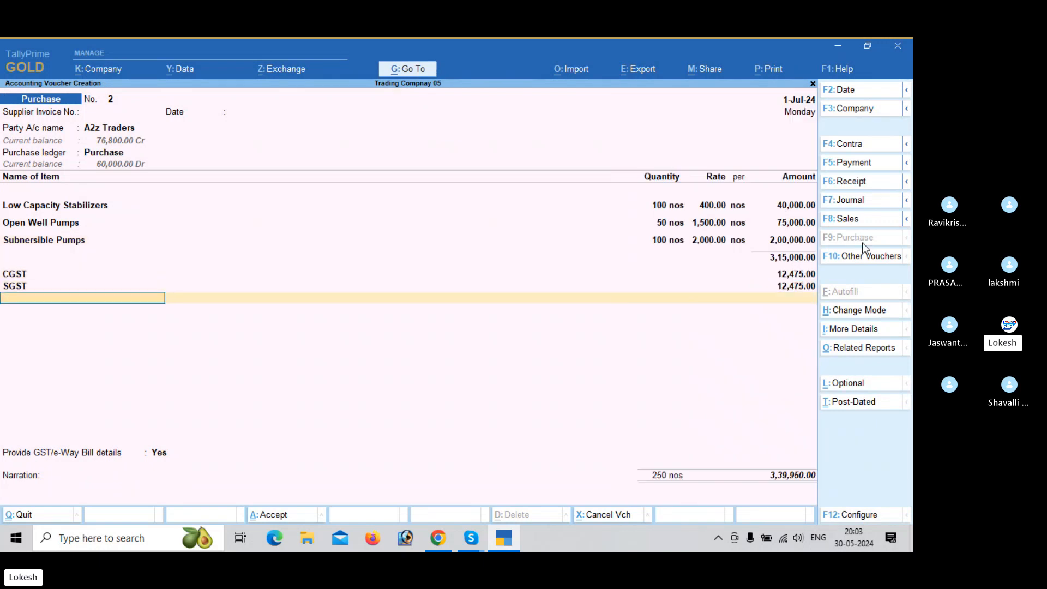
# - Set the purchase voucher's option to provide GST/e-Way Bill details to No and save the voucher
pyautogui.press('Return')
pyautogui.press('Return')
pyautogui.press('BackSpace')
pyautogui.press('BackSpace')
pyautogui.press('BackSpace')
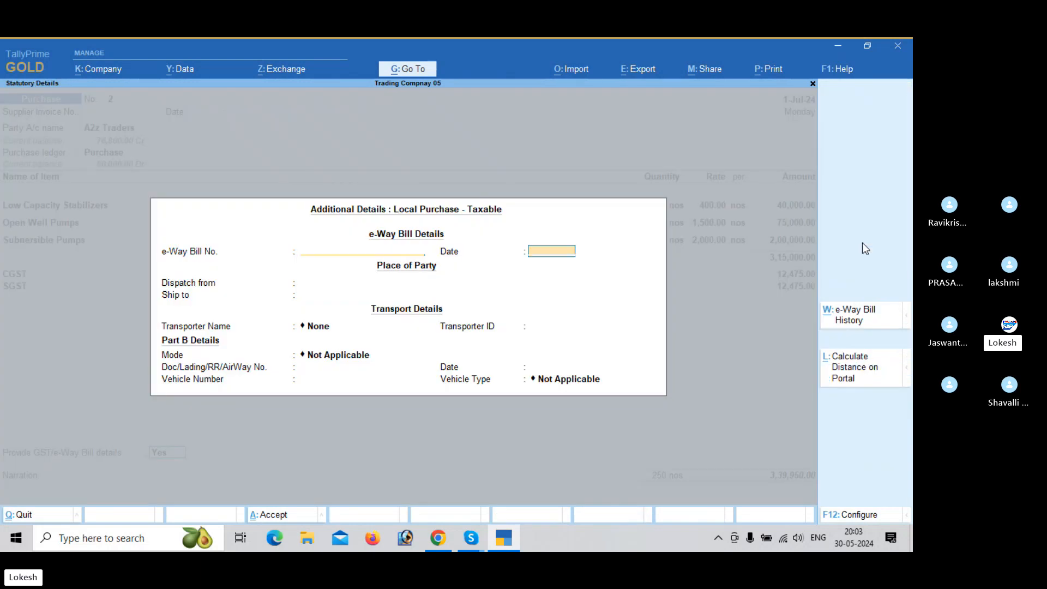
pyautogui.press('Up')
pyautogui.press('Return')
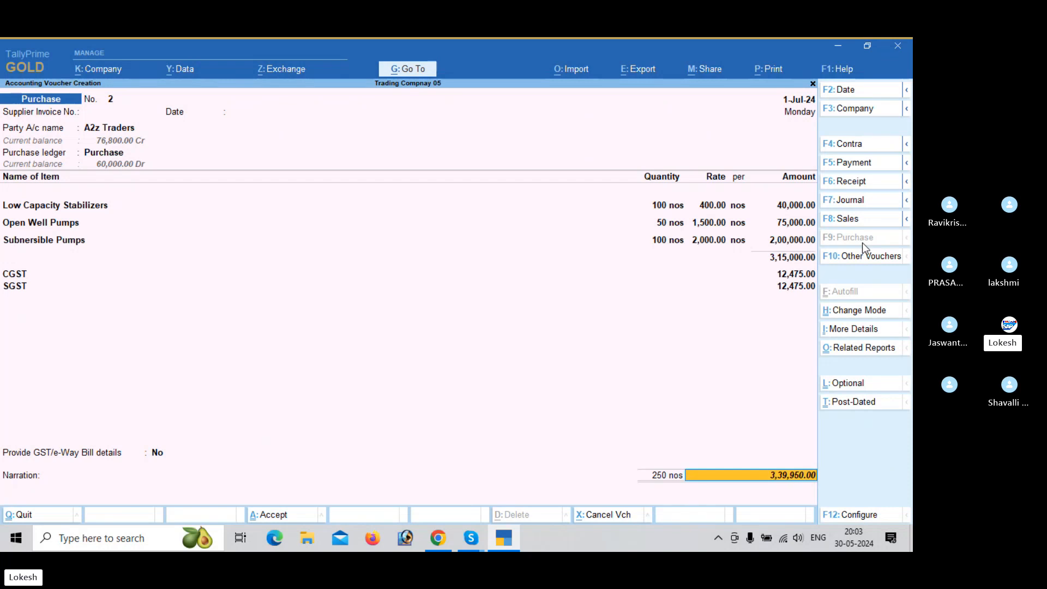
pyautogui.press('Return')
pyautogui.press('Return')
pyautogui.press('Return')
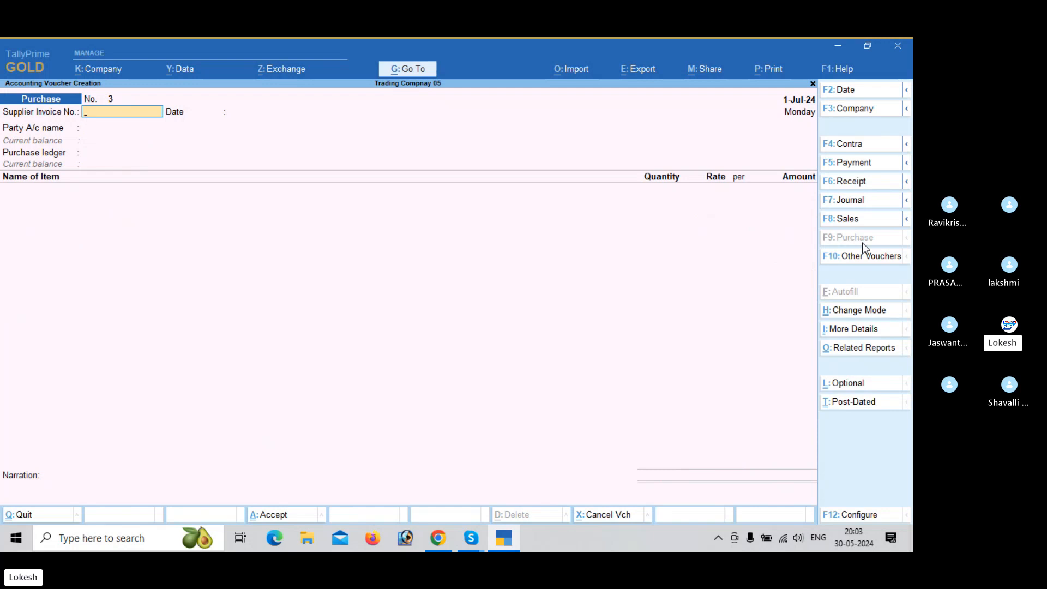
# - Start a contra voucher and credit Cash with 10,000
pyautogui.click(864, 148)
pyautogui.press('Return')
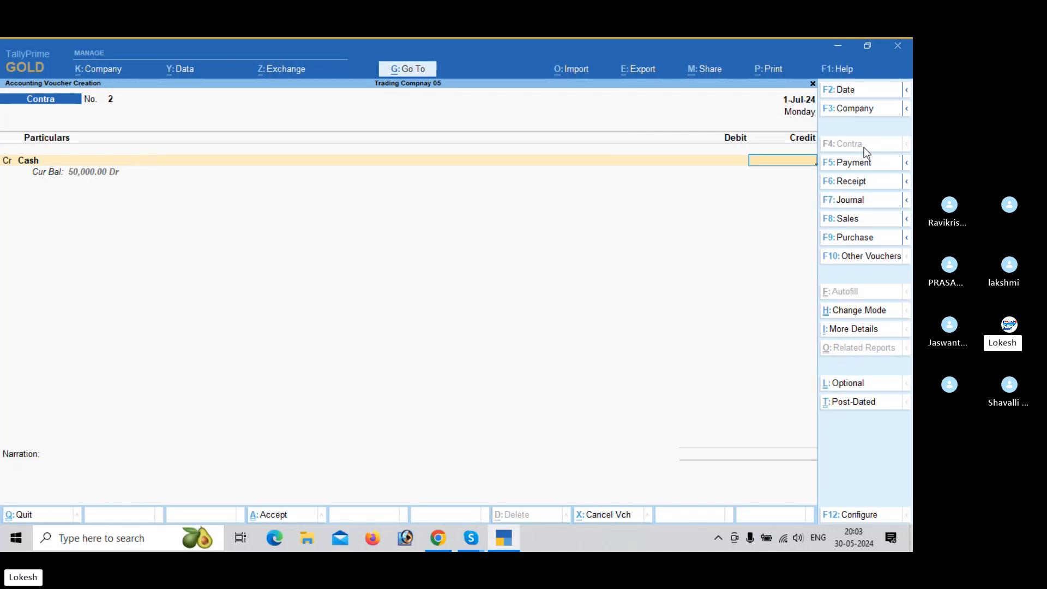
pyautogui.write('10000')
pyautogui.press('Return')
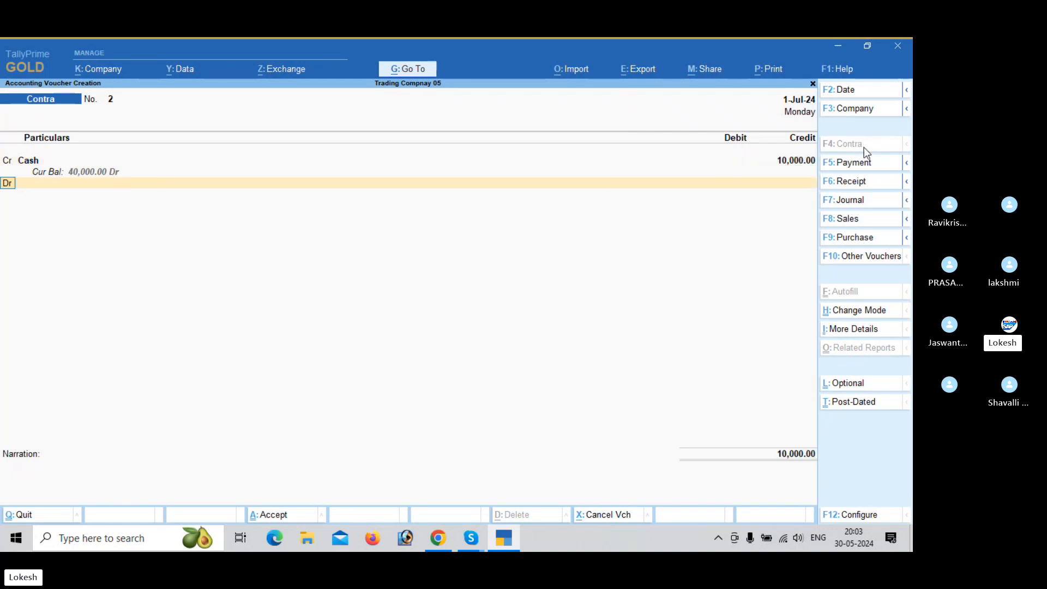
# - Create a Petty Cash ledger under Cash-in-Hand for the contra voucher's debit line
pyautogui.press('Return')
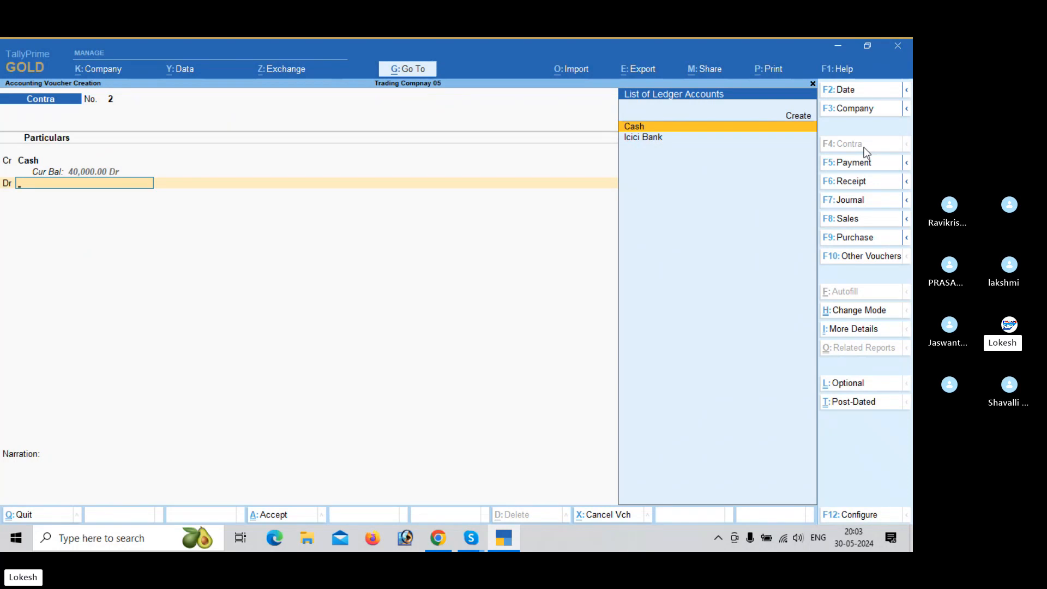
pyautogui.hotkey('alt', 'c')
pyautogui.write('Petty Cash')
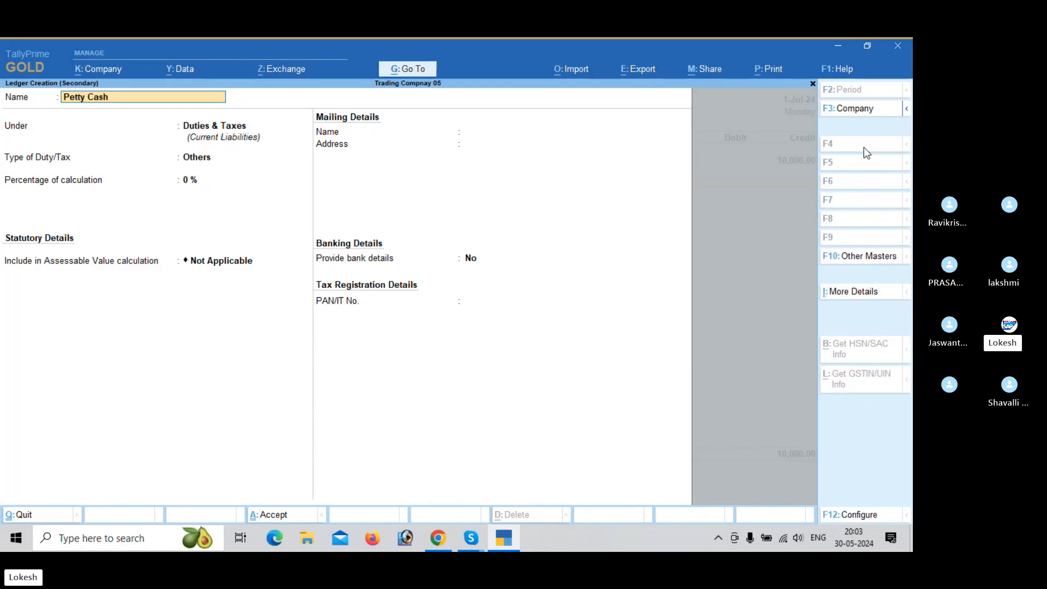
pyautogui.press('Return')
pyautogui.write('Cash')
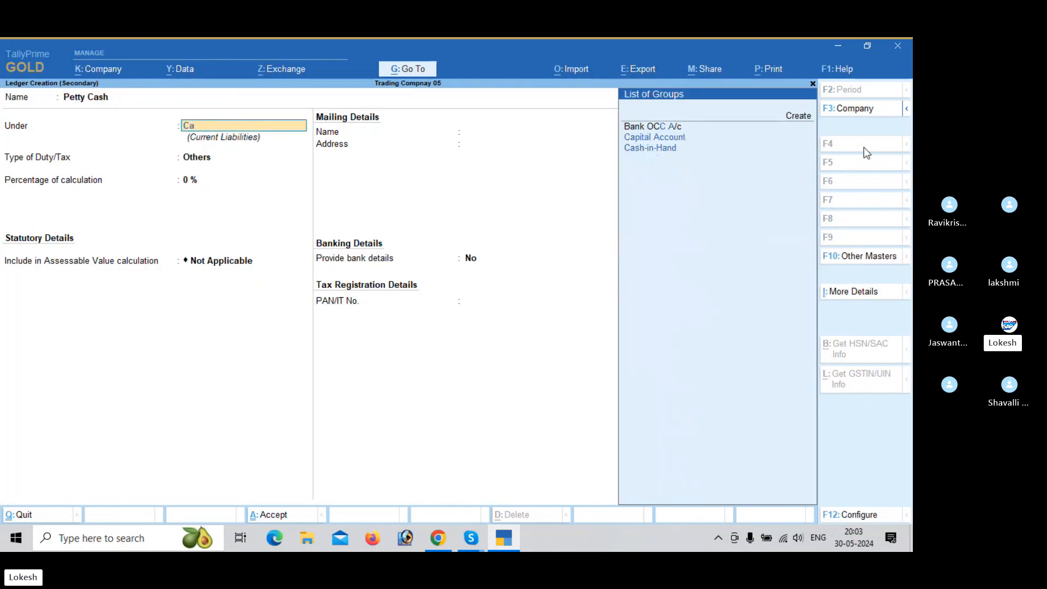
pyautogui.press('Return')
pyautogui.press('Return')
pyautogui.press('Return')
pyautogui.press('Return')
pyautogui.press('Return')
# - Debit Petty Cash with 10,000 and save the contra voucher
pyautogui.press('Return')
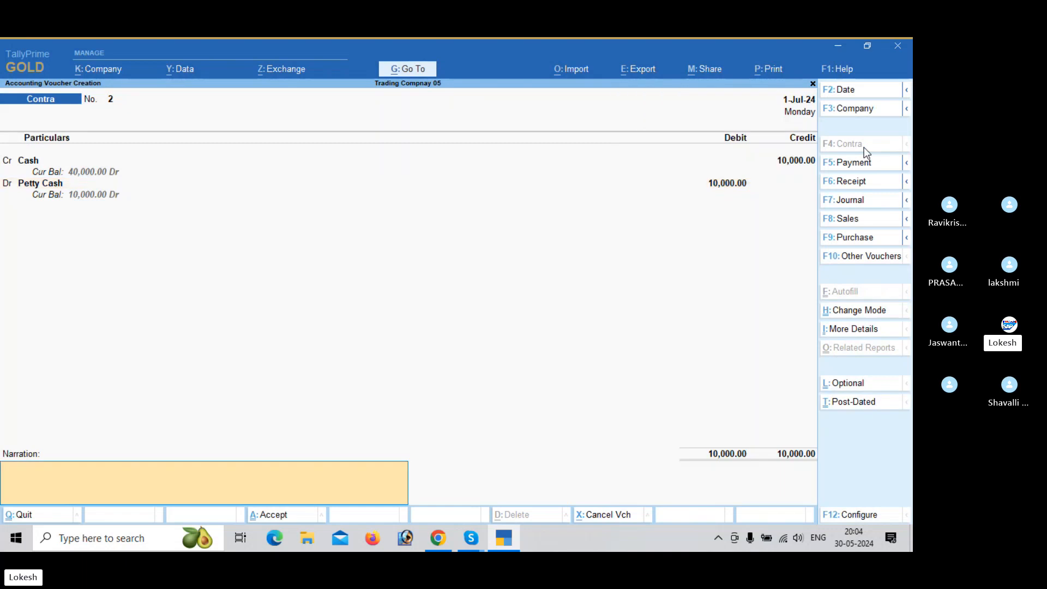
pyautogui.press('Return')
pyautogui.press('Return')
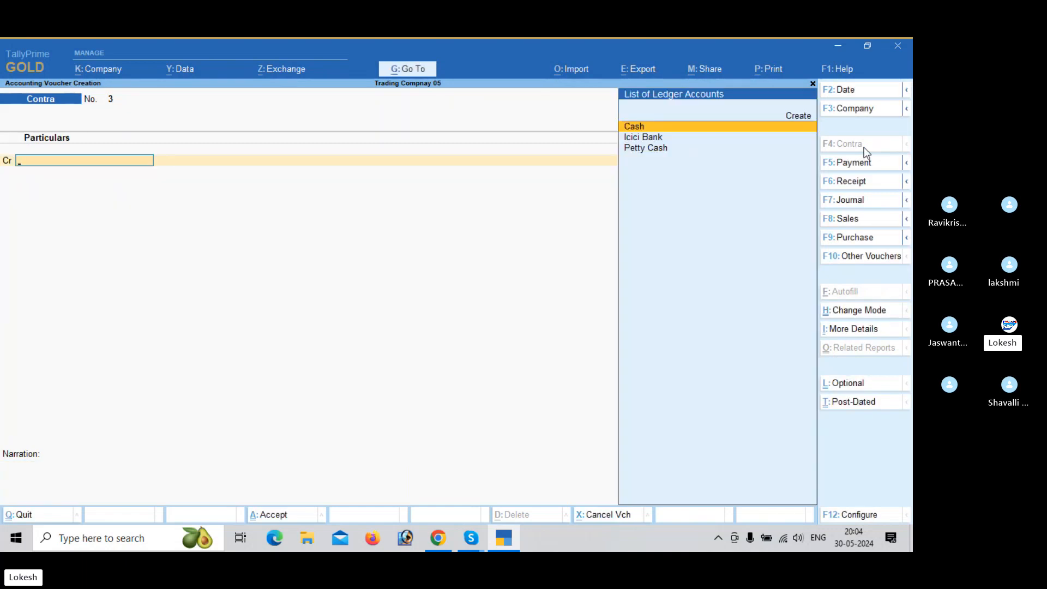
# - Start a payment voucher and debit 5,000 to a new Drawings ledger created under Capital Account
pyautogui.click(869, 159)
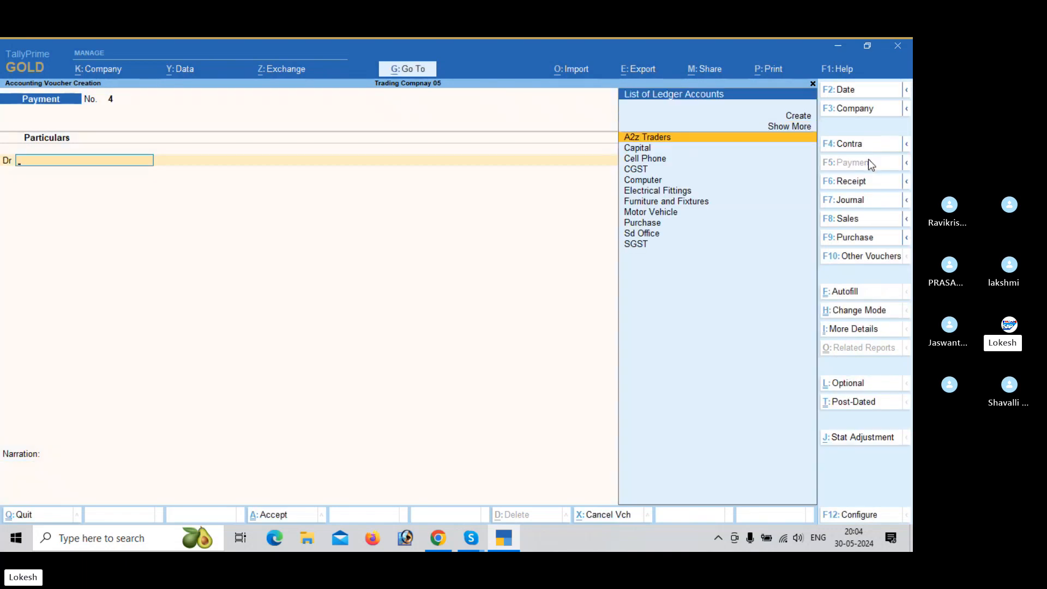
pyautogui.hotkey('alt', 'c')
pyautogui.write('Drawings')
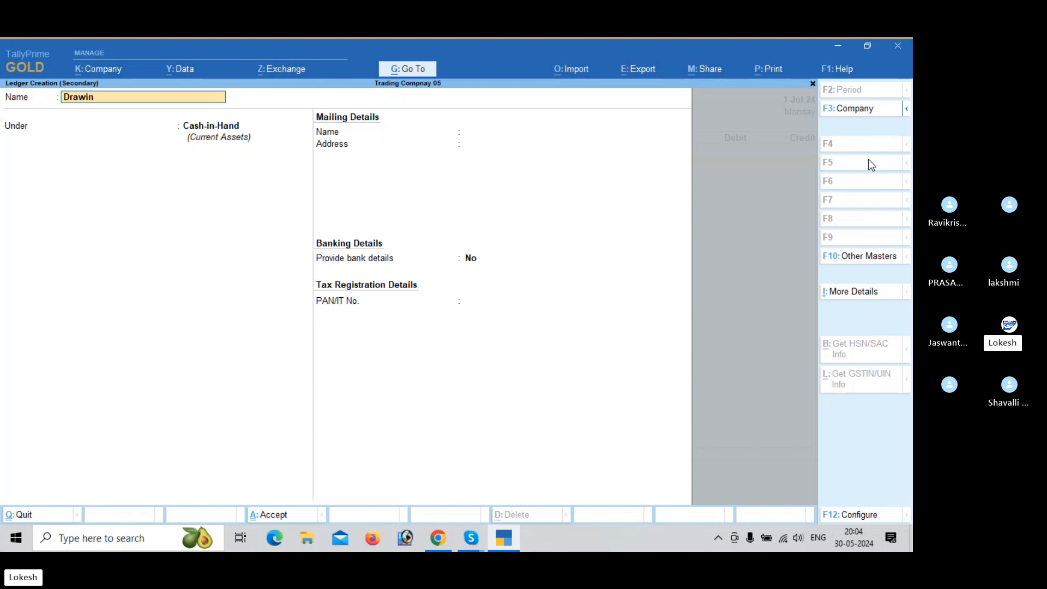
pyautogui.press('Return')
pyautogui.write('Ca')
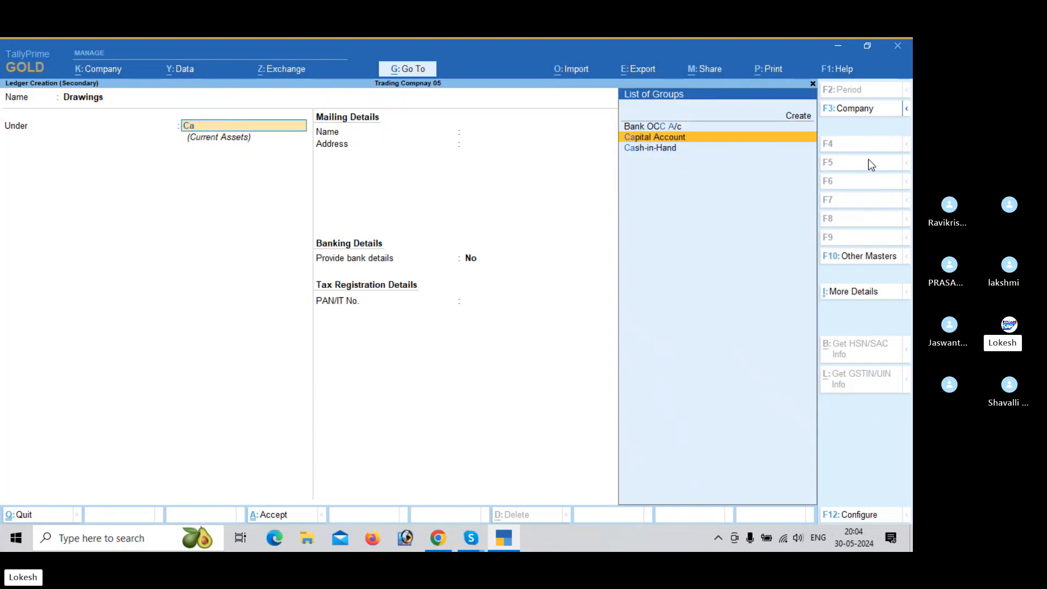
pyautogui.press('Return')
pyautogui.hotkey('ctrl', 'a')
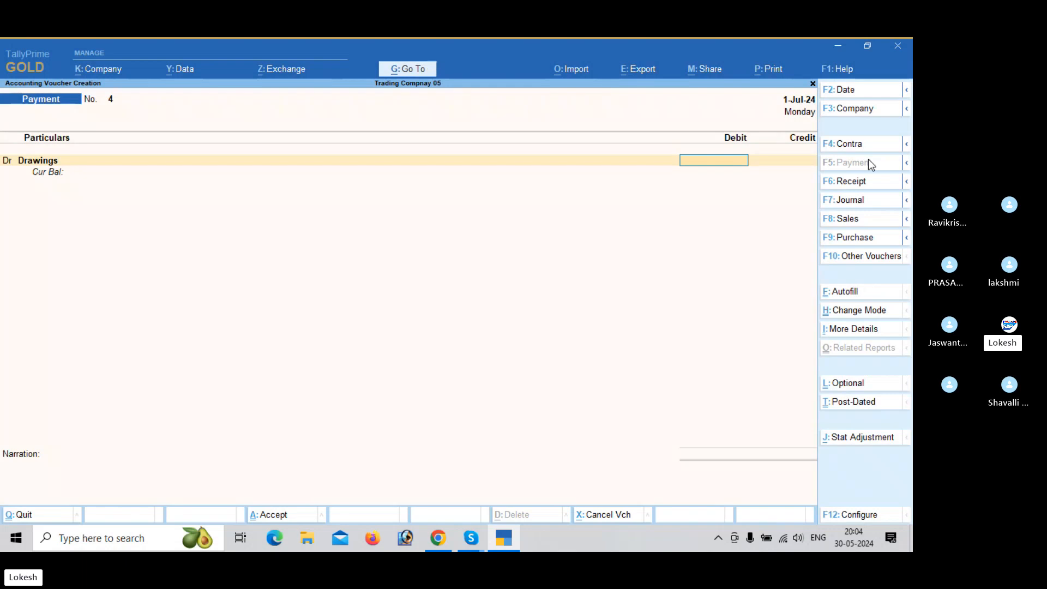
pyautogui.write('5000')
pyautogui.press('Return')
# - Add a second debit line of 500 for a new Carriage Inwards ledger created under Direct Expenses
pyautogui.press('d')
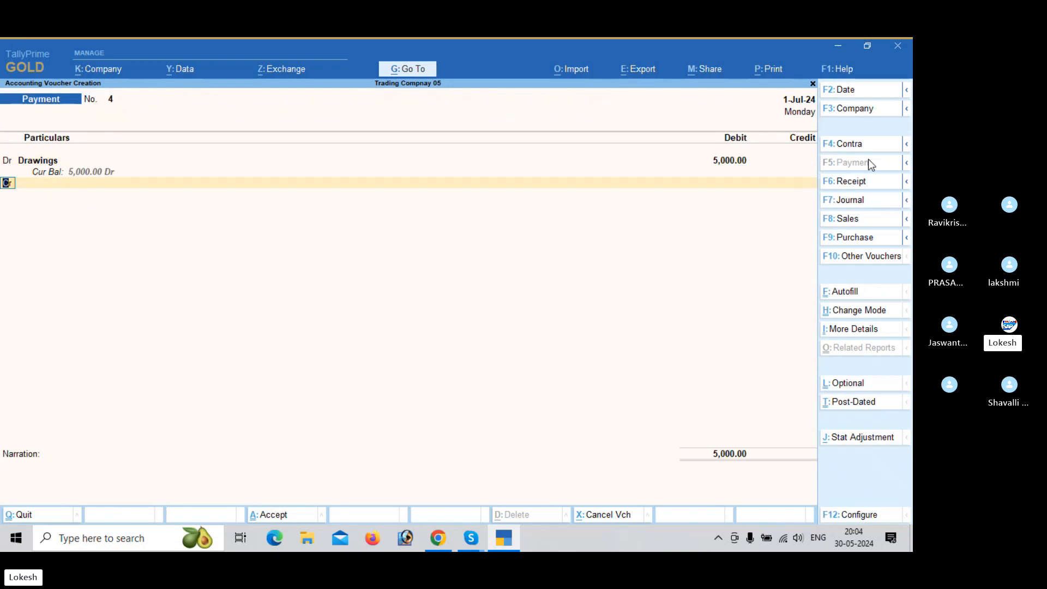
pyautogui.press('Return')
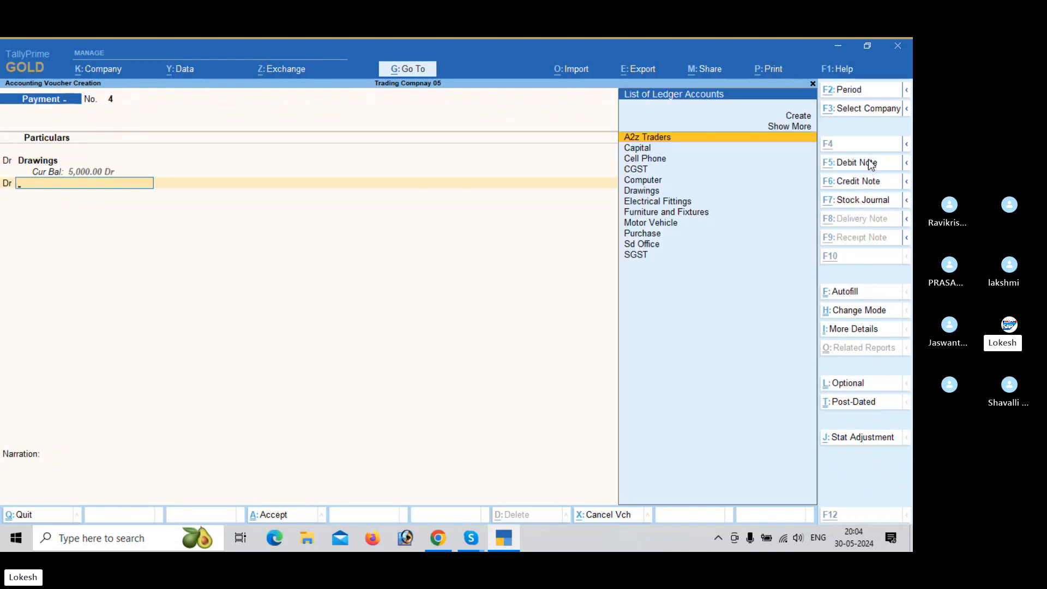
pyautogui.hotkey('alt', 'c')
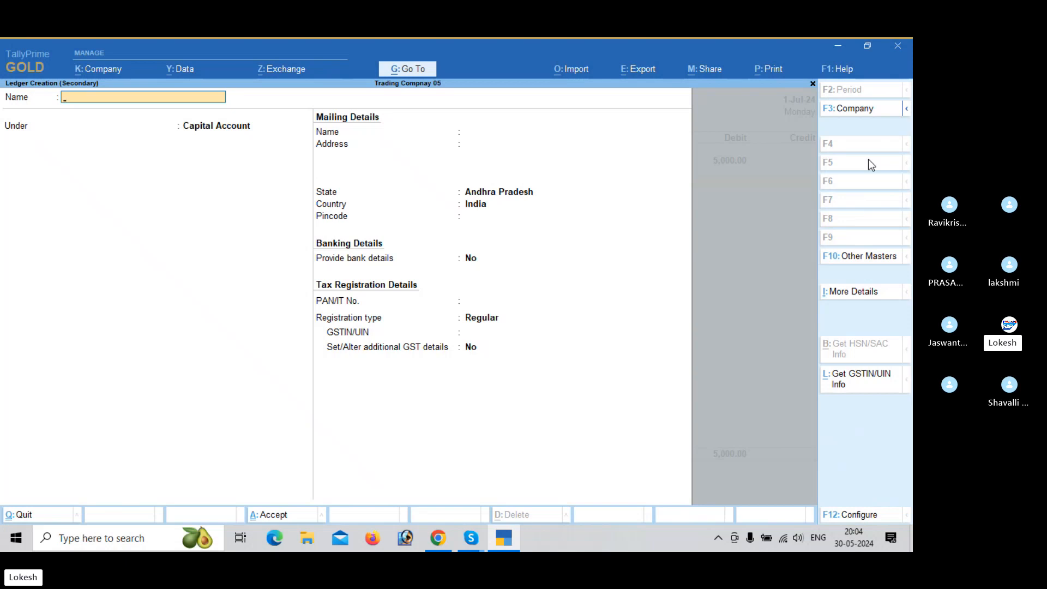
pyautogui.write('Carriage inwards')
pyautogui.press('Return')
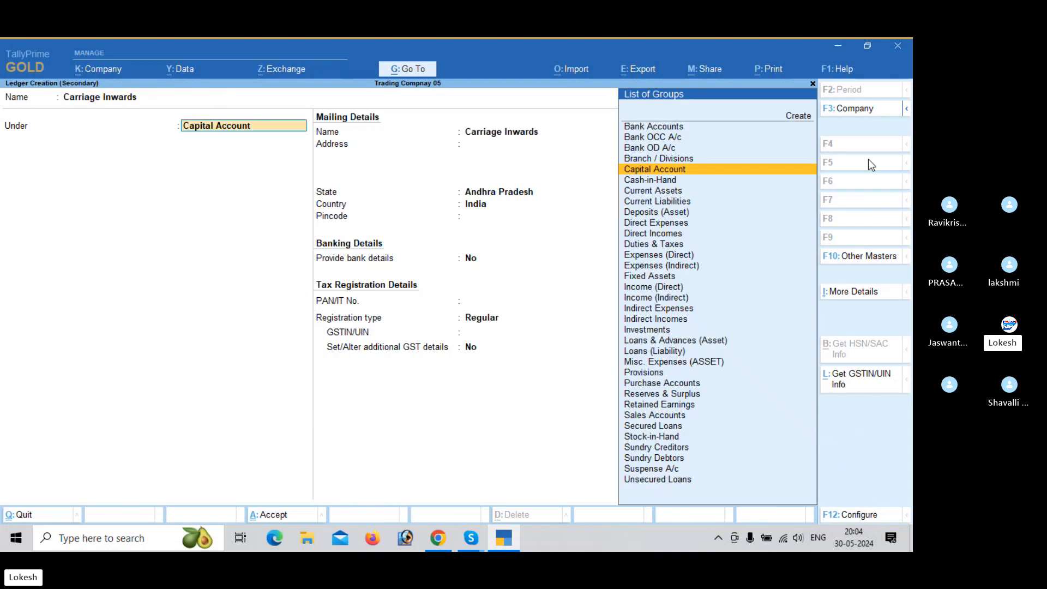
pyautogui.write('dir')
pyautogui.press('Return')
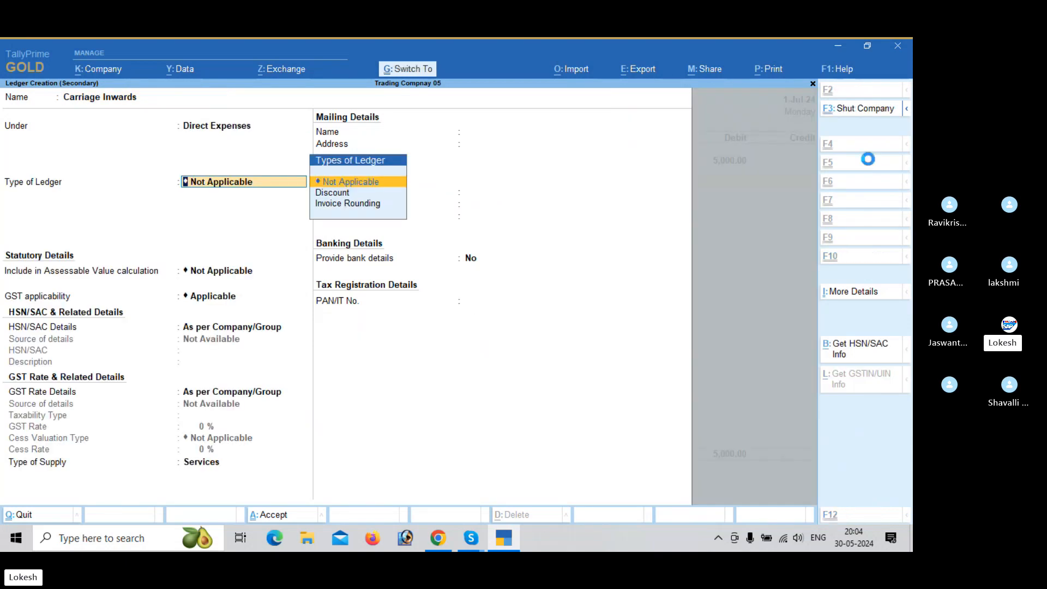
pyautogui.hotkey('ctrl', 'a')
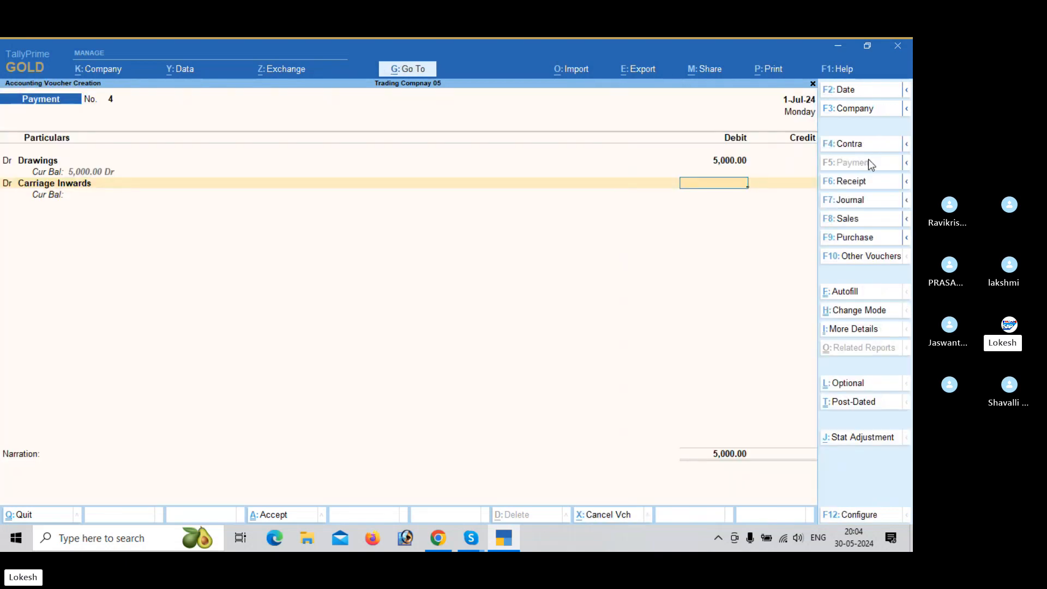
pyautogui.write('500')
pyautogui.press('Return')
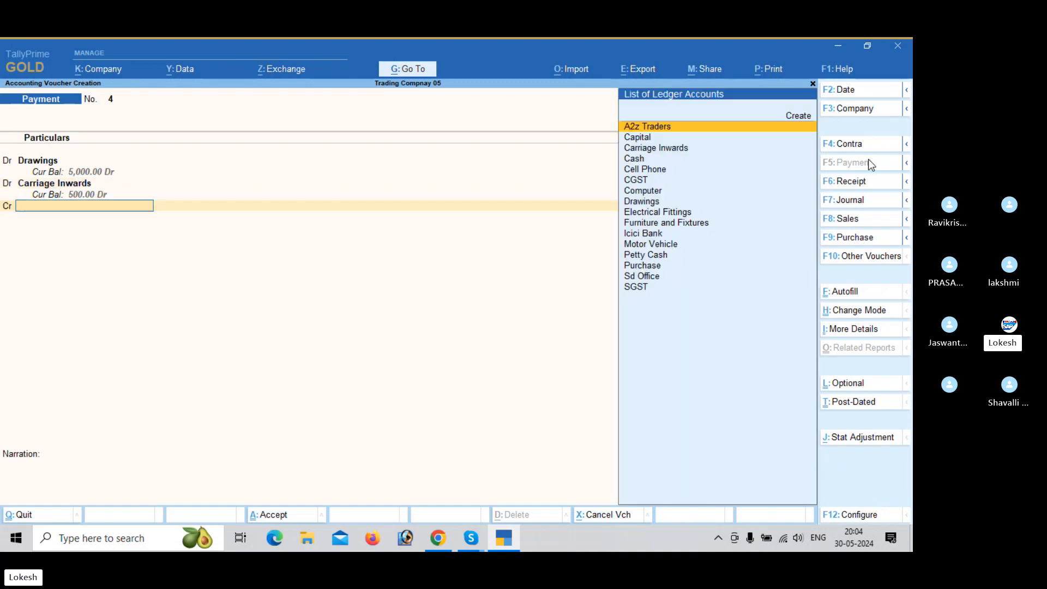
# - Credit Cash for the Drawings and Carriage Inwards payments and save the payment voucher
pyautogui.press('Down')
pyautogui.press('Down')
pyautogui.press('Down')
pyautogui.press('Down')
pyautogui.press('Down')
pyautogui.press('Up')
pyautogui.press('Up')
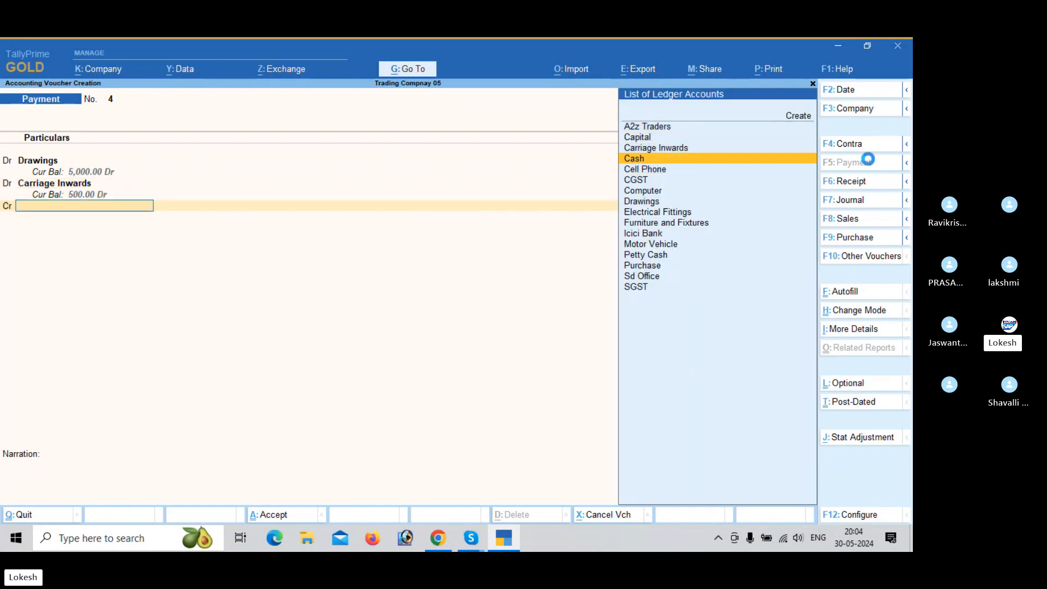
pyautogui.press('Return')
pyautogui.press('Return')
pyautogui.press('Return')
pyautogui.press('Return')
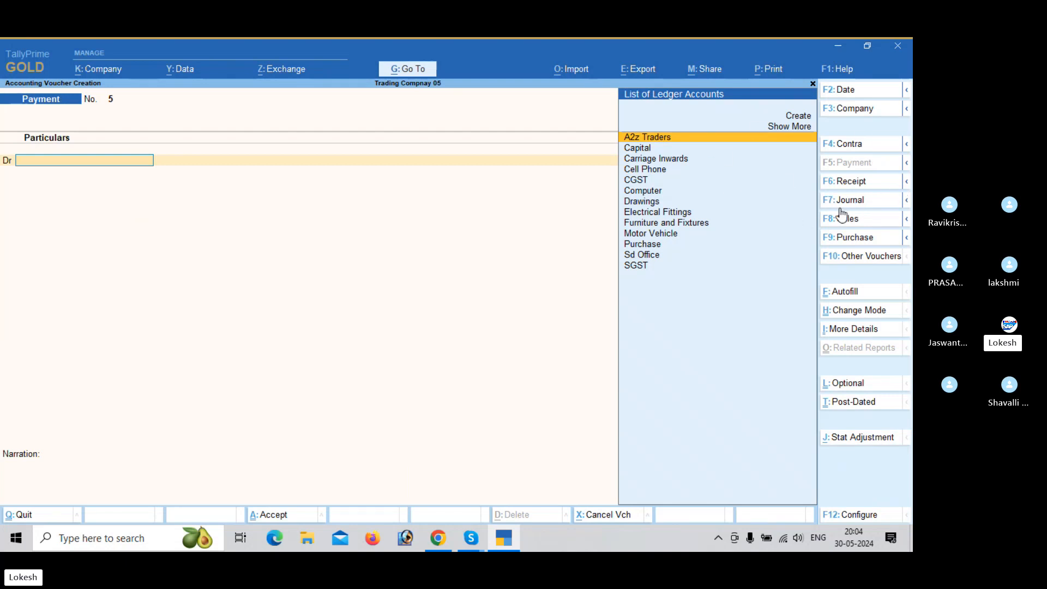
# - Debit 1,00,000 in payment voucher 5 to a new Land ledger created under Fixed Assets
pyautogui.hotkey('alt', 'c')
pyautogui.write('Land')
pyautogui.press('Return')
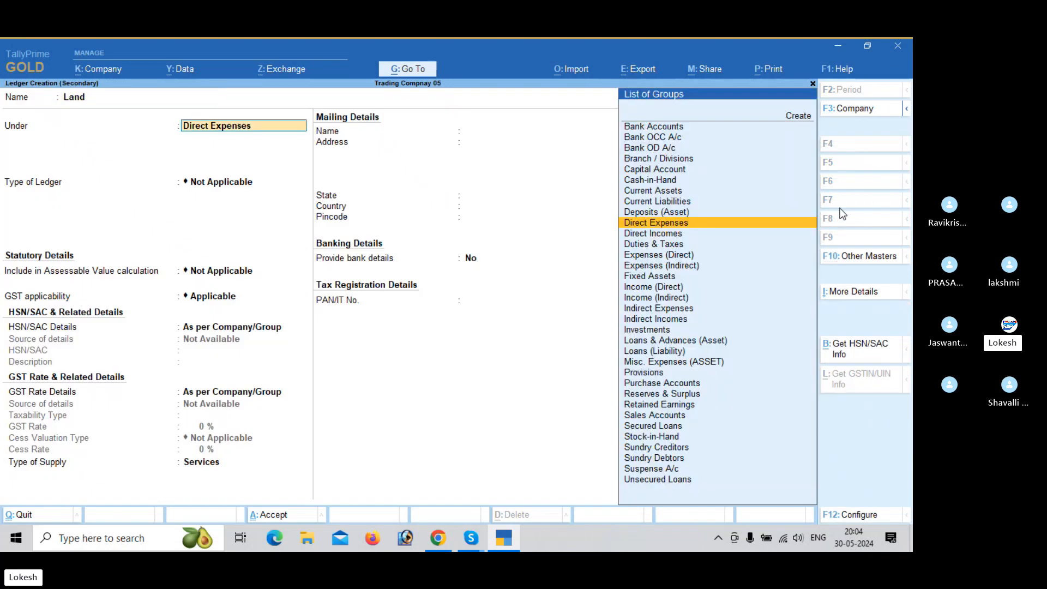
pyautogui.write('fi')
pyautogui.press('Return')
pyautogui.hotkey('ctrl', 'a')
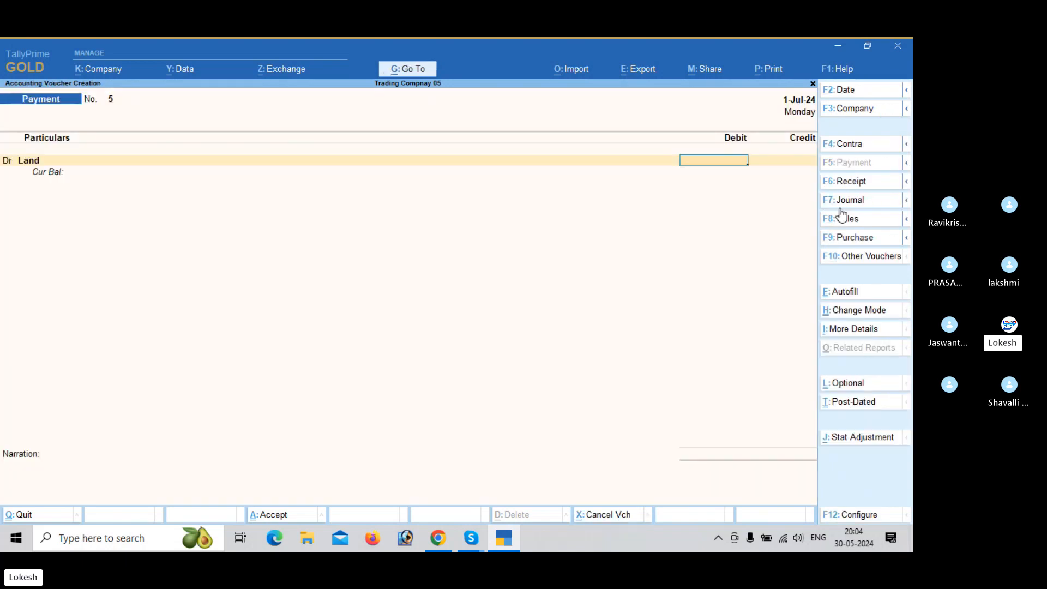
pyautogui.write('100000')
pyautogui.press('Return')
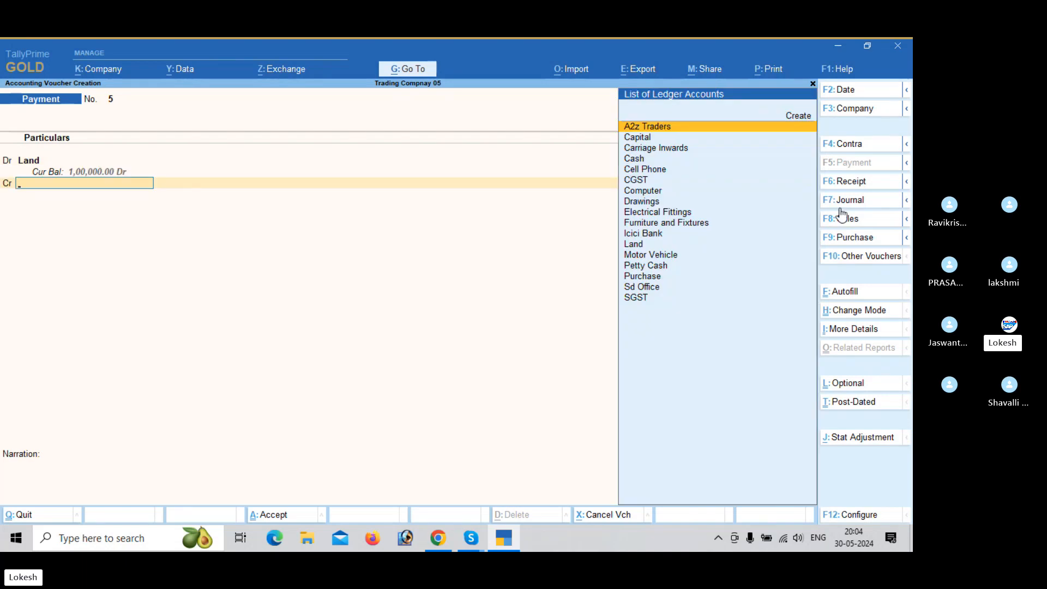
# - Credit Icici Bank with 1,00,000 for the land purchase and save the payment voucher
pyautogui.write('ic')
pyautogui.press('Return')
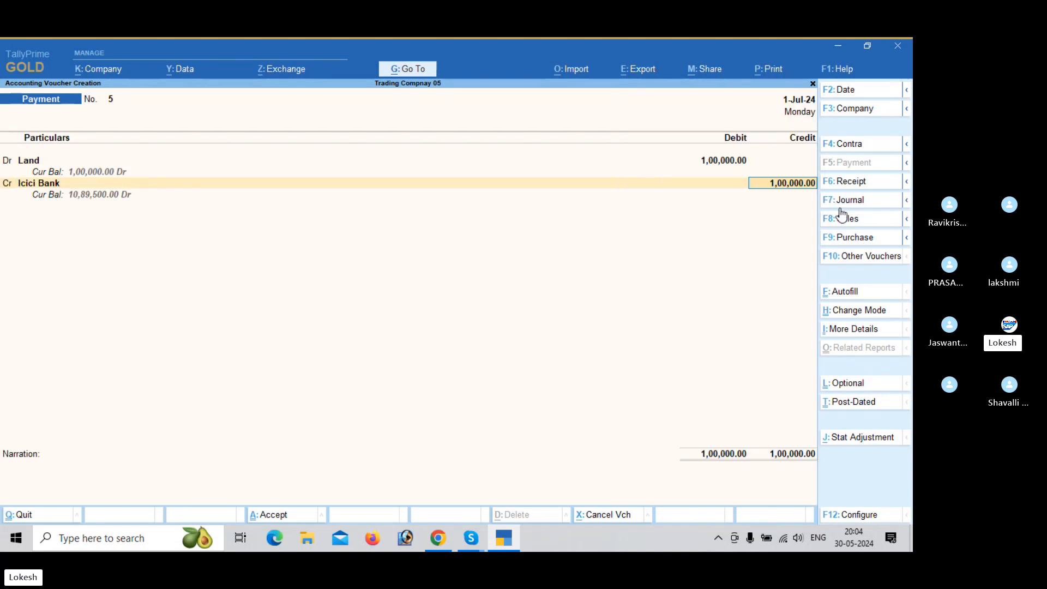
pyautogui.press('Return')
pyautogui.press('Return')
pyautogui.press('Return')
pyautogui.press('Return')
pyautogui.press('Return')
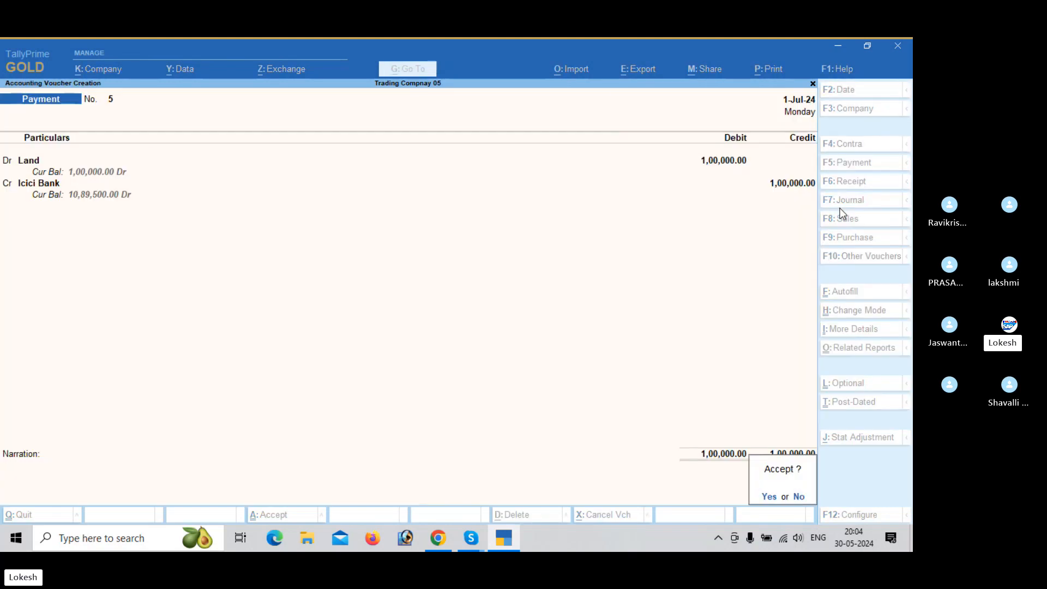
pyautogui.press('Return')
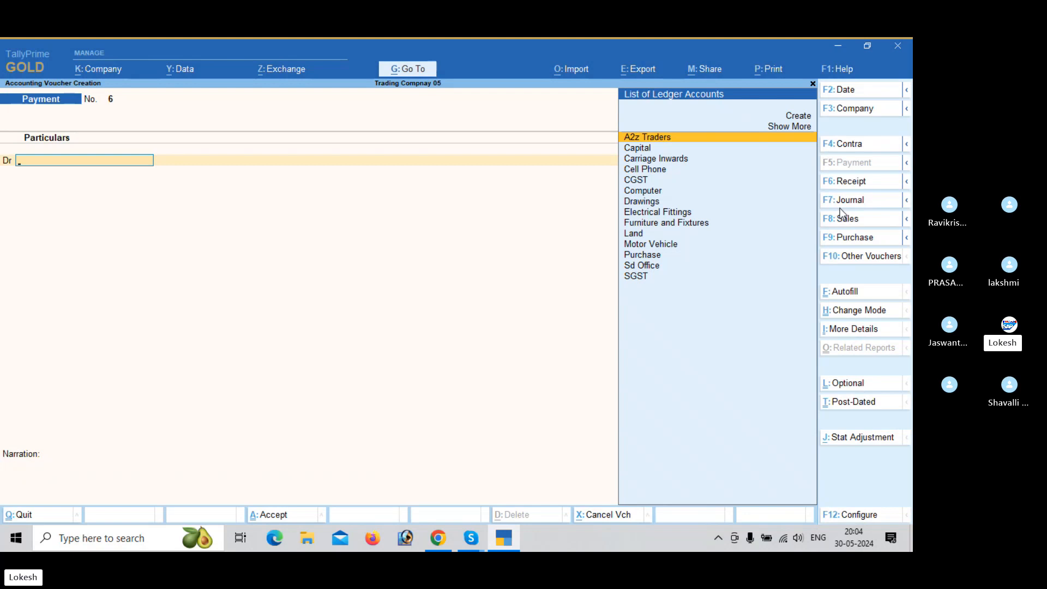
# - Leave voucher entry and review the vouchers recorded in the Day Book, down to the Land payment
pyautogui.press('Escape')
pyautogui.press('Down')
pyautogui.press('Return')
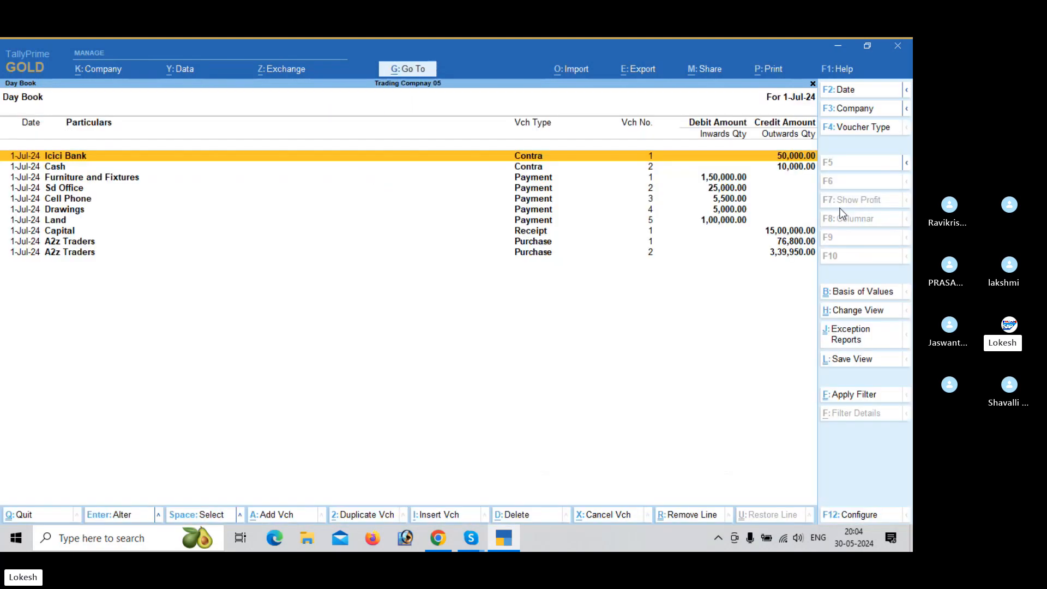
pyautogui.press('Down')
pyautogui.press('Down')
pyautogui.press('Down')
pyautogui.press('Down')
pyautogui.press('Down')
pyautogui.press('Down')
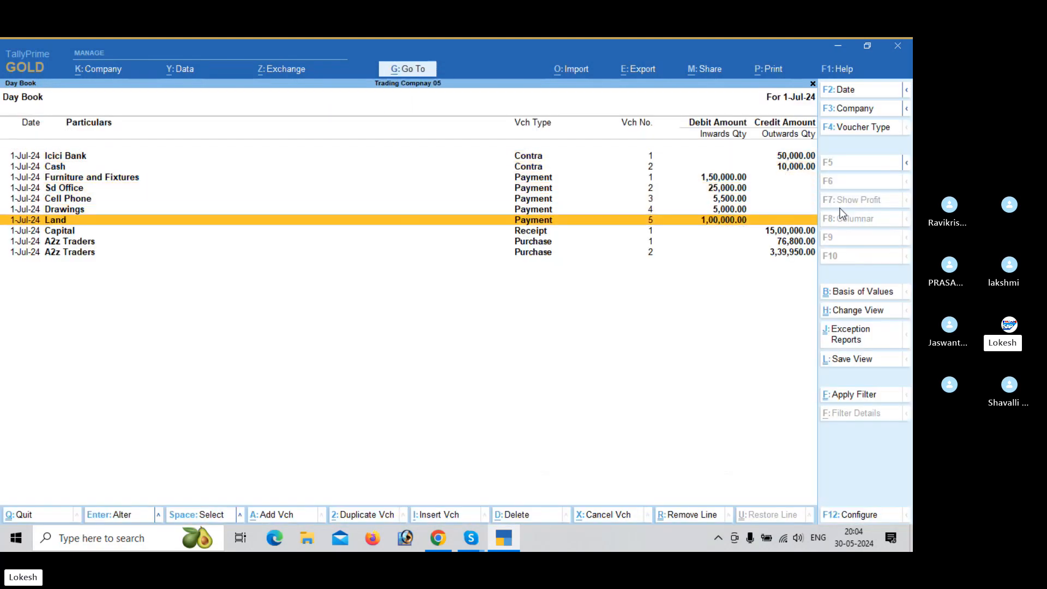
pyautogui.press('Escape')
# - Examine the Profit & Loss A/c in detailed format, through to the net result line
pyautogui.press('Down')
pyautogui.press('Down')
pyautogui.press('Down')
pyautogui.press('Down')
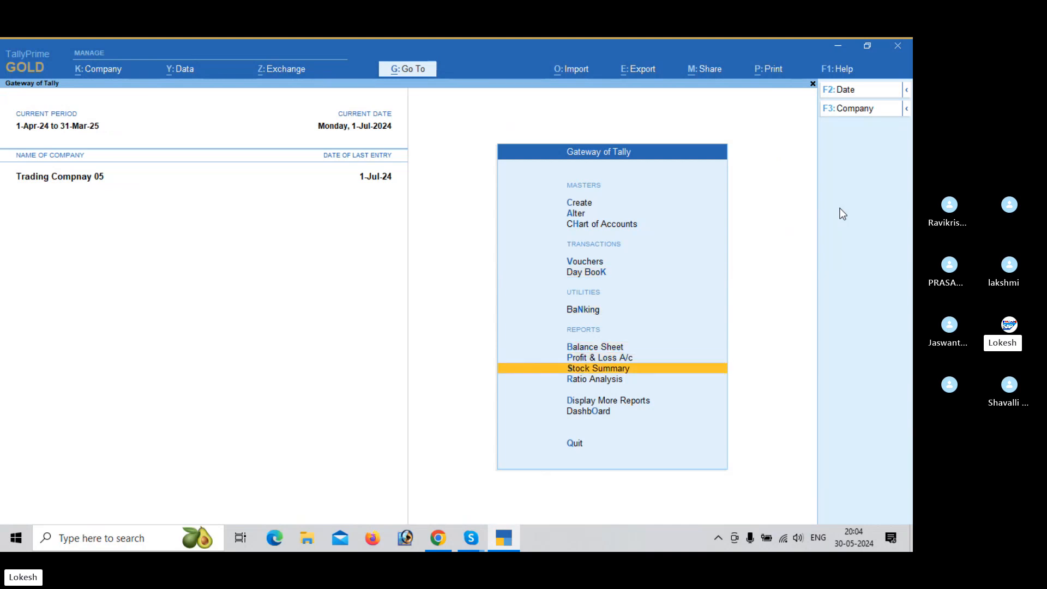
pyautogui.press('Up')
pyautogui.press('Return')
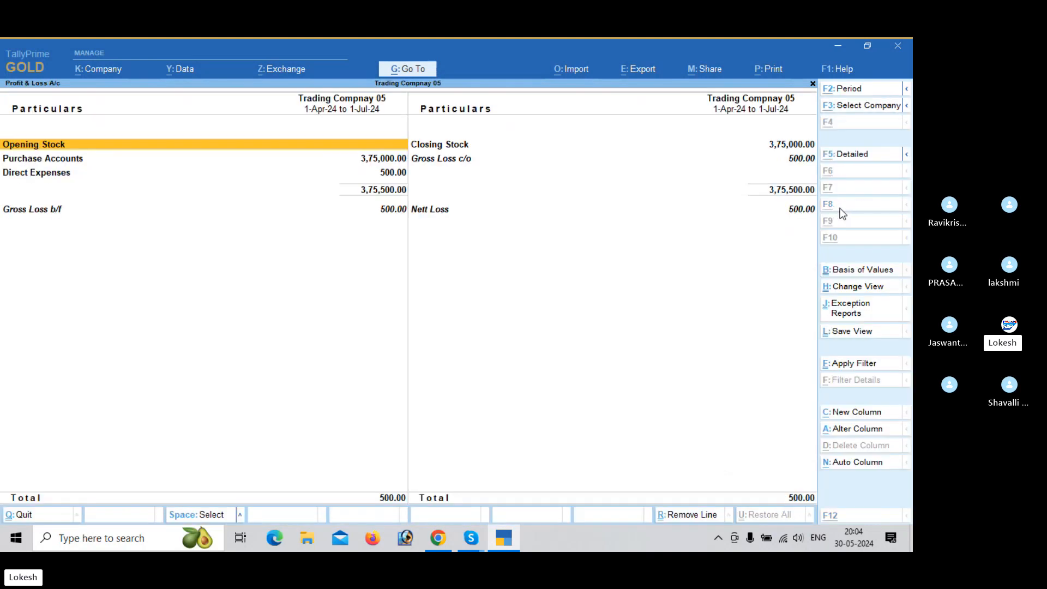
pyautogui.hotkey('alt', 'F5')
pyautogui.press('Right')
pyautogui.press('Down')
pyautogui.press('Down')
pyautogui.press('Down')
pyautogui.press('Down')
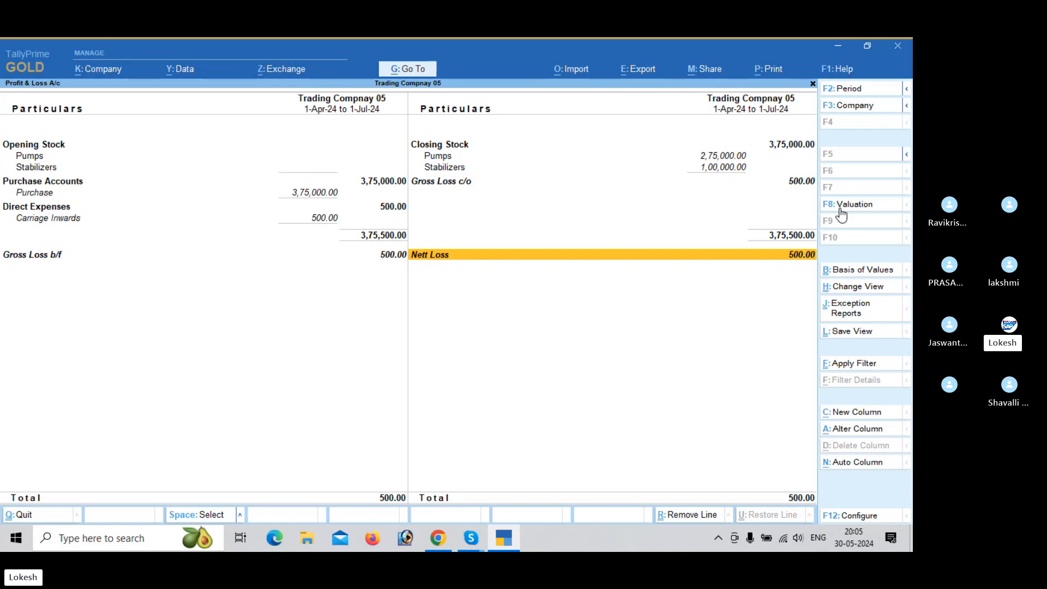
pyautogui.press('Escape')
# - View the Stock Summary in detailed format with the items under each stock group
pyautogui.press('Down')
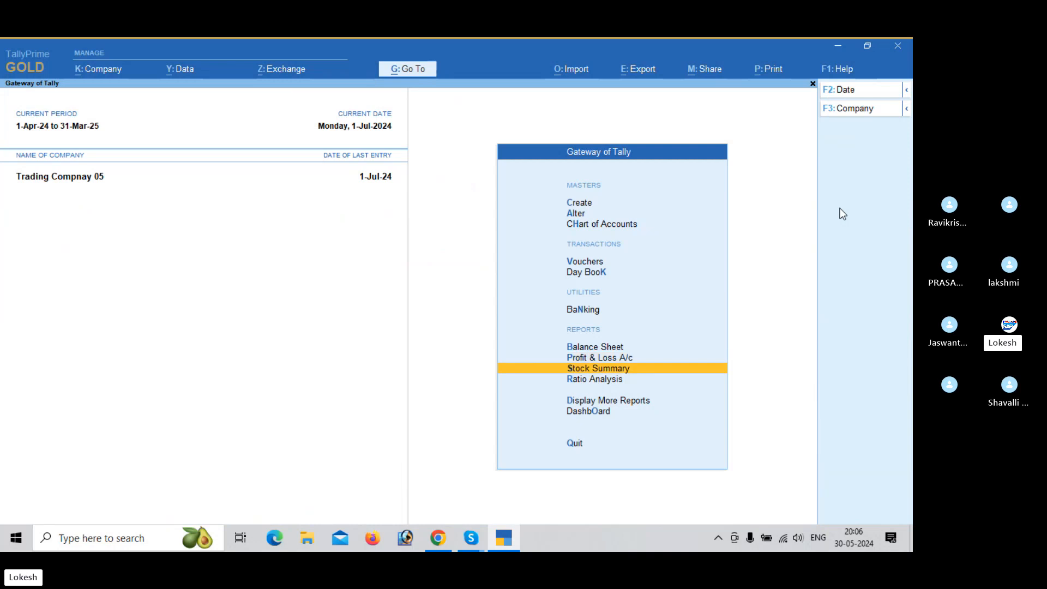
pyautogui.press('Return')
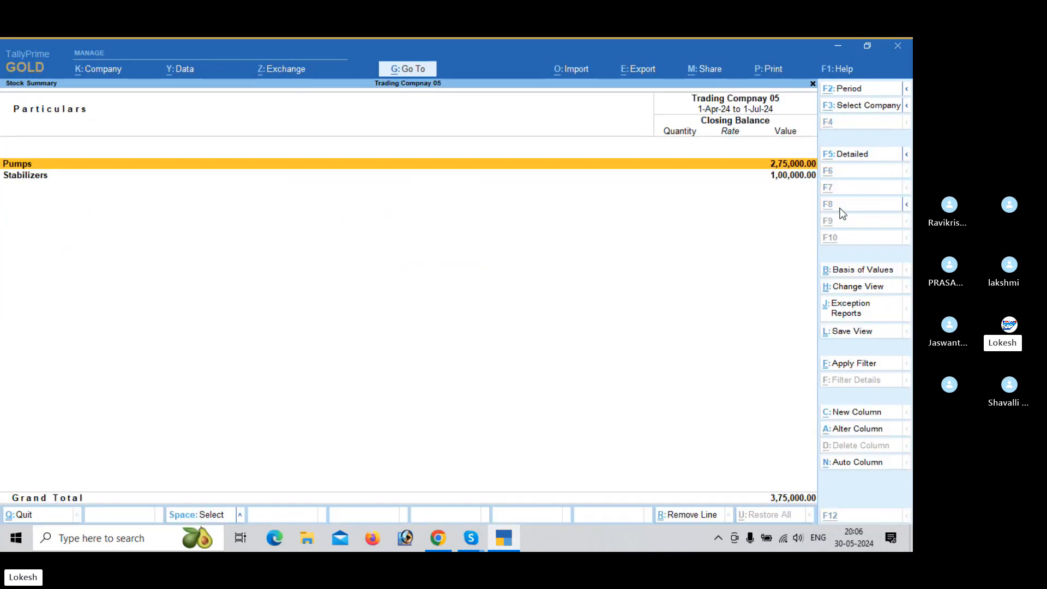
pyautogui.hotkey('alt', 'F5')
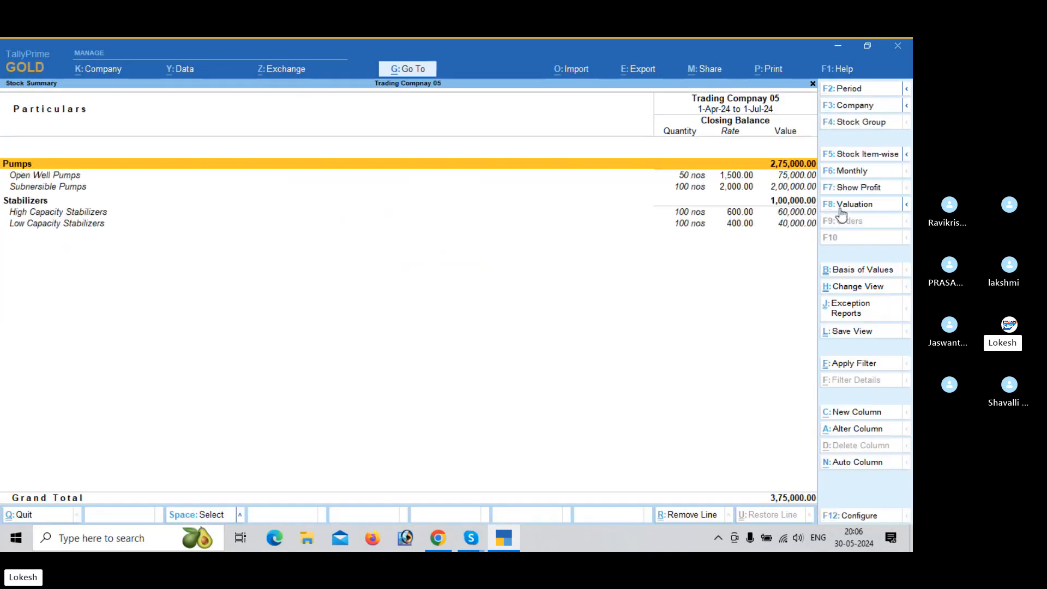
# - Configure the Stock Summary to show Goods Inwards and Goods Outwards, review the columns, and close the report
pyautogui.click(858, 516)
pyautogui.press('Down')
pyautogui.press('Down')
pyautogui.press('Down')
pyautogui.press('Down')
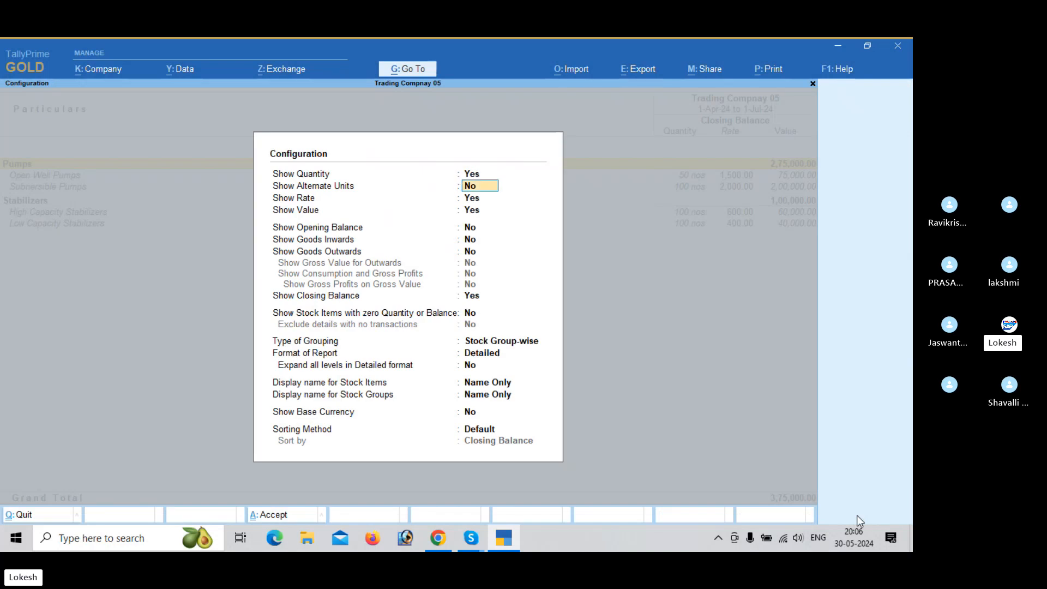
pyautogui.press('Down')
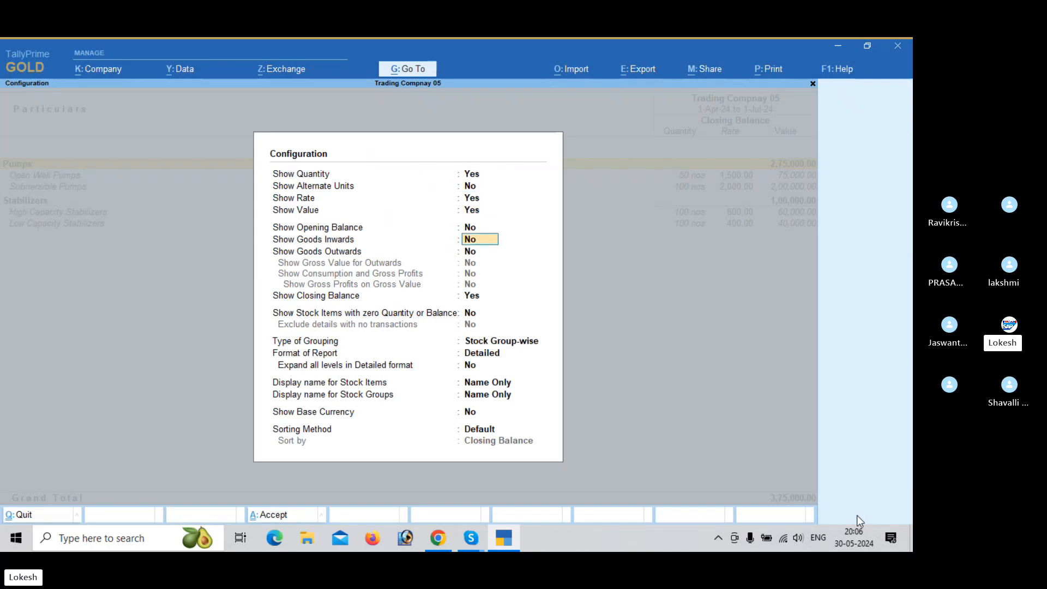
pyautogui.press('y')
pyautogui.press('Return')
pyautogui.press('y')
pyautogui.press('Return')
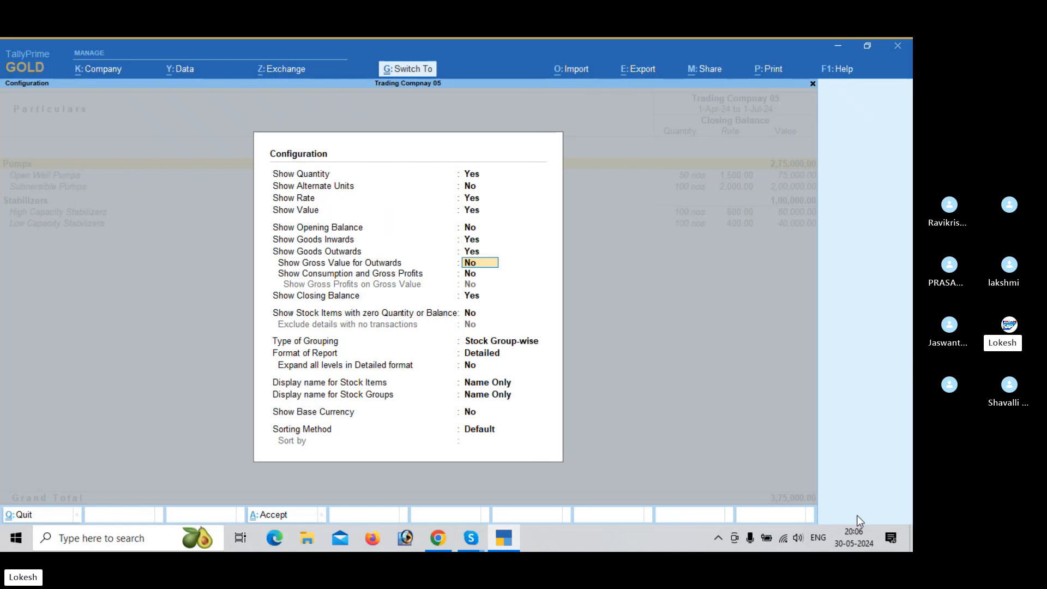
pyautogui.hotkey('ctrl', 'a')
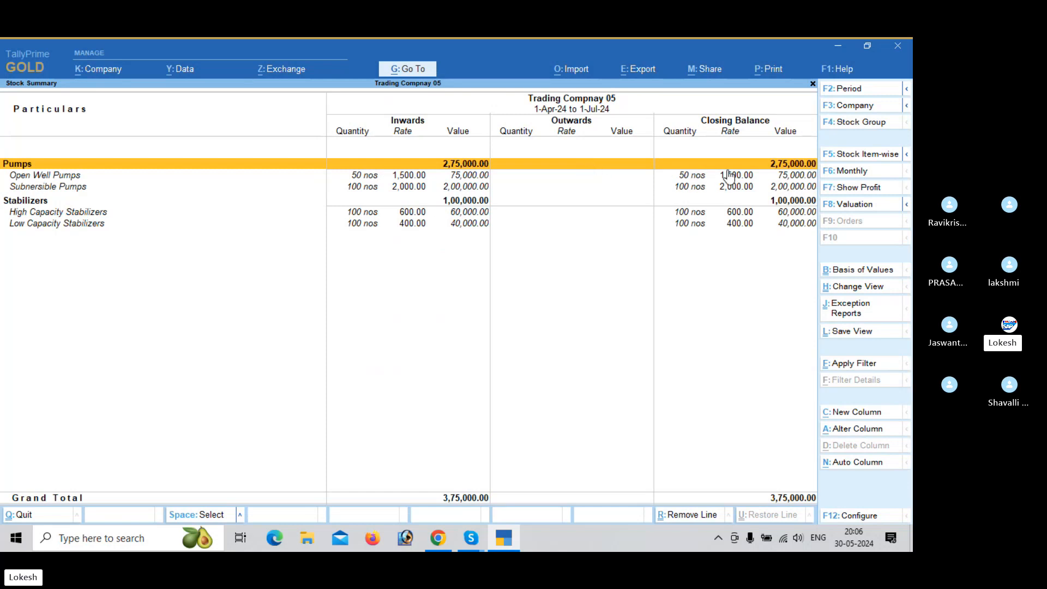
pyautogui.press('Escape')
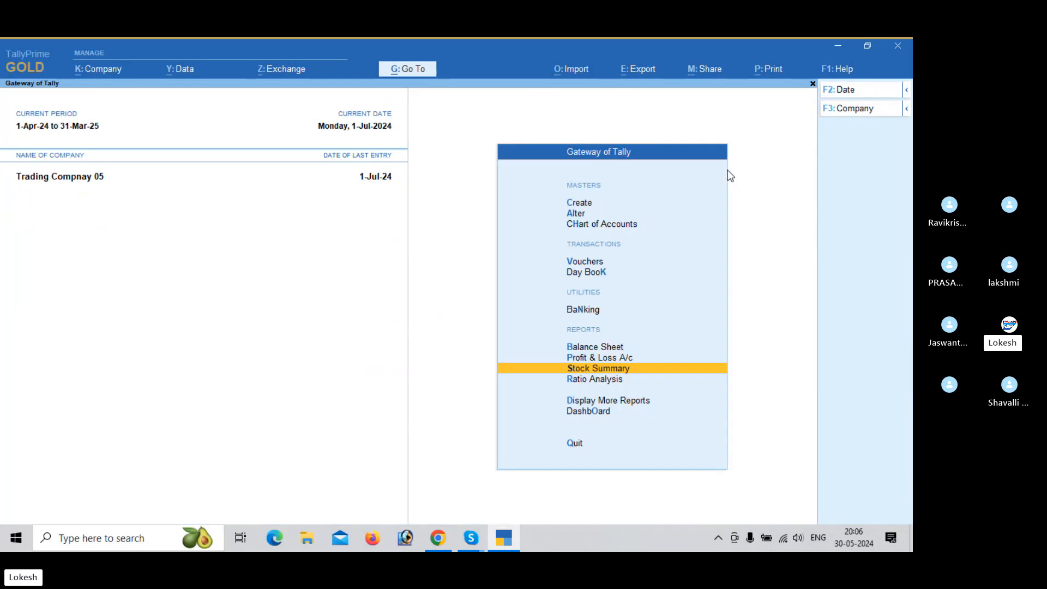
# - Review the company Dashboard tiles from Sales Trend down to Inventory Details
pyautogui.press('Down')
pyautogui.press('Down')
pyautogui.press('Down')
pyautogui.press('Return')
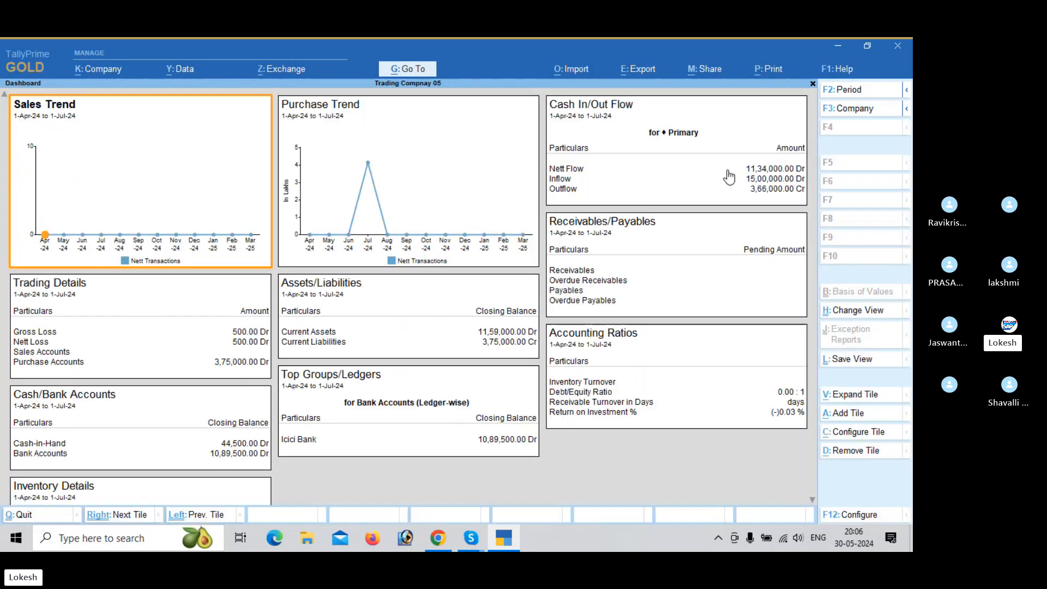
pyautogui.click(813, 500)
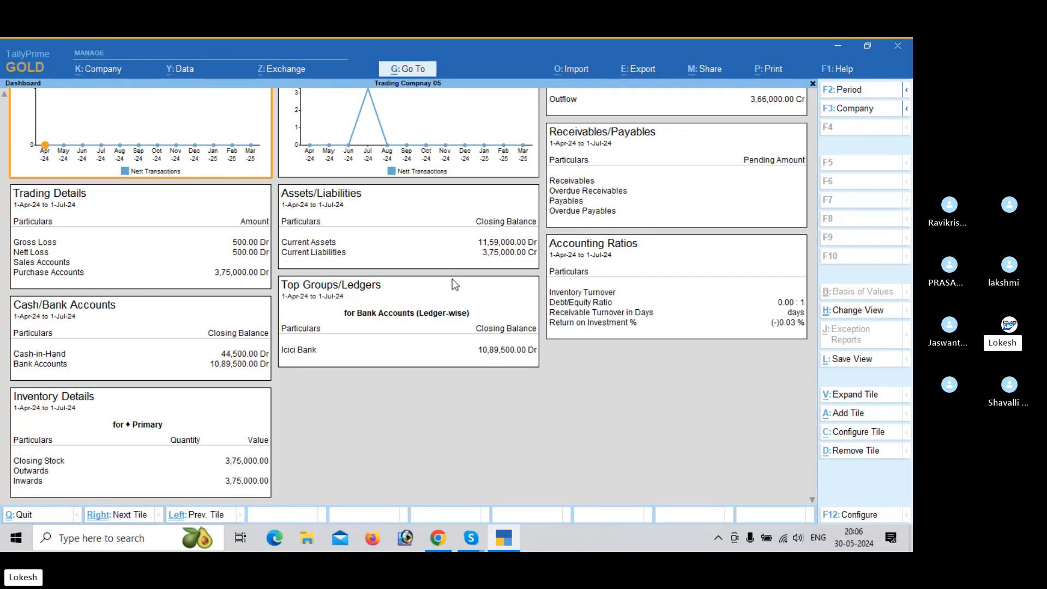
pyautogui.press('Escape')
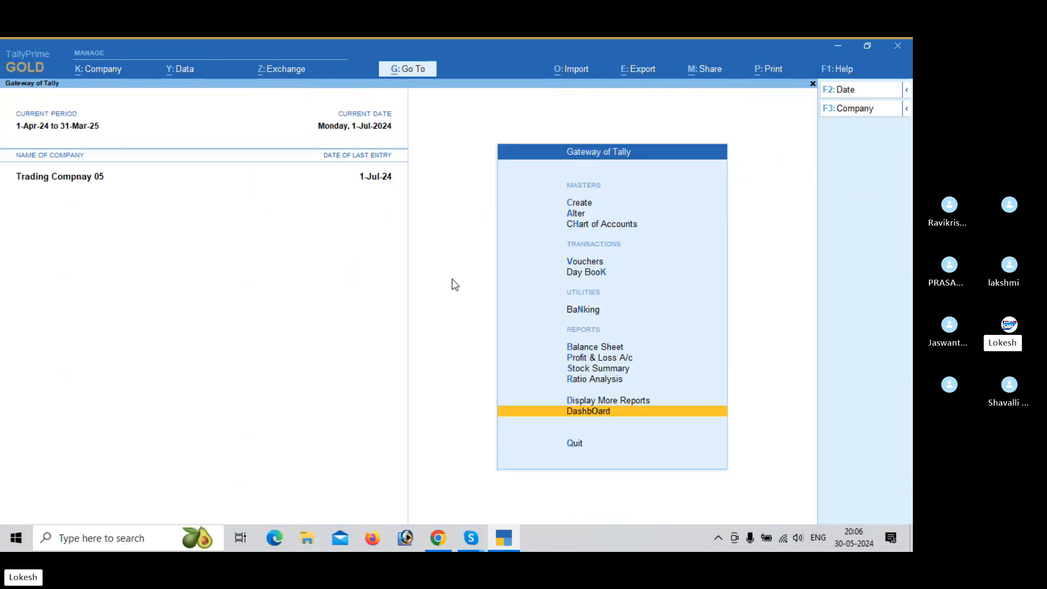
# - Check the Payment Register in the Account Books, including the July vouchers
pyautogui.press('Up')
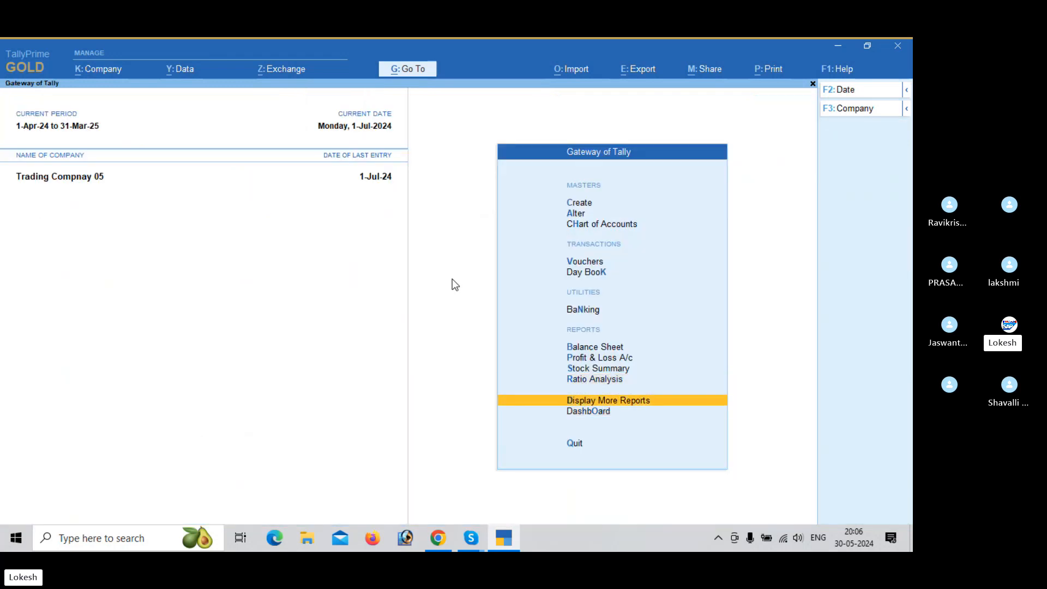
pyautogui.press('Return')
pyautogui.press('Down')
pyautogui.press('Down')
pyautogui.press('Down')
pyautogui.press('Down')
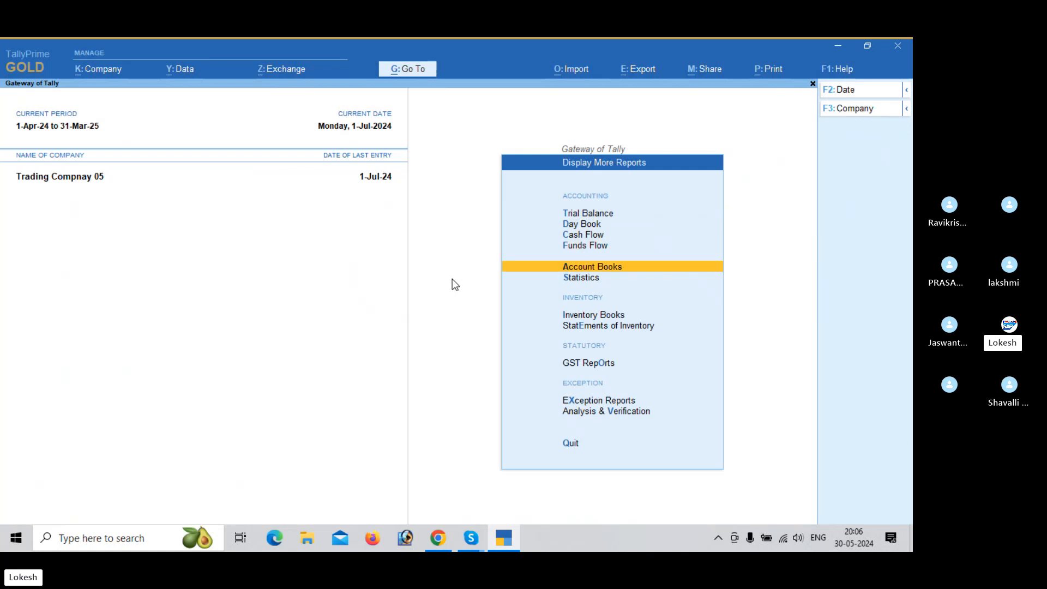
pyautogui.press('Return')
pyautogui.press('Down')
pyautogui.press('Down')
pyautogui.press('Down')
pyautogui.press('Down')
pyautogui.press('Down')
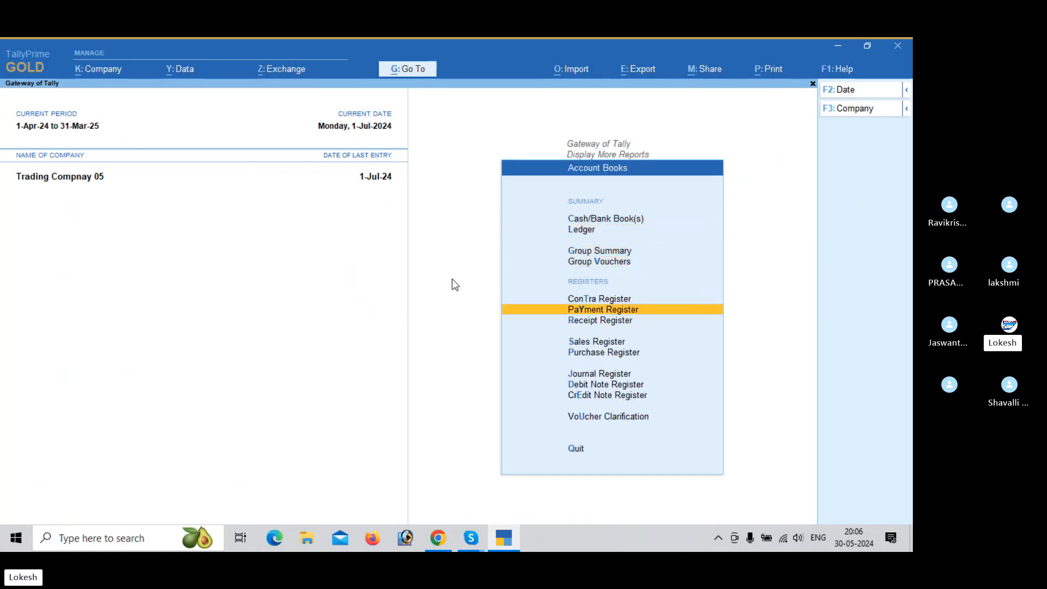
pyautogui.press('Return')
pyautogui.press('Return')
pyautogui.press('Escape')
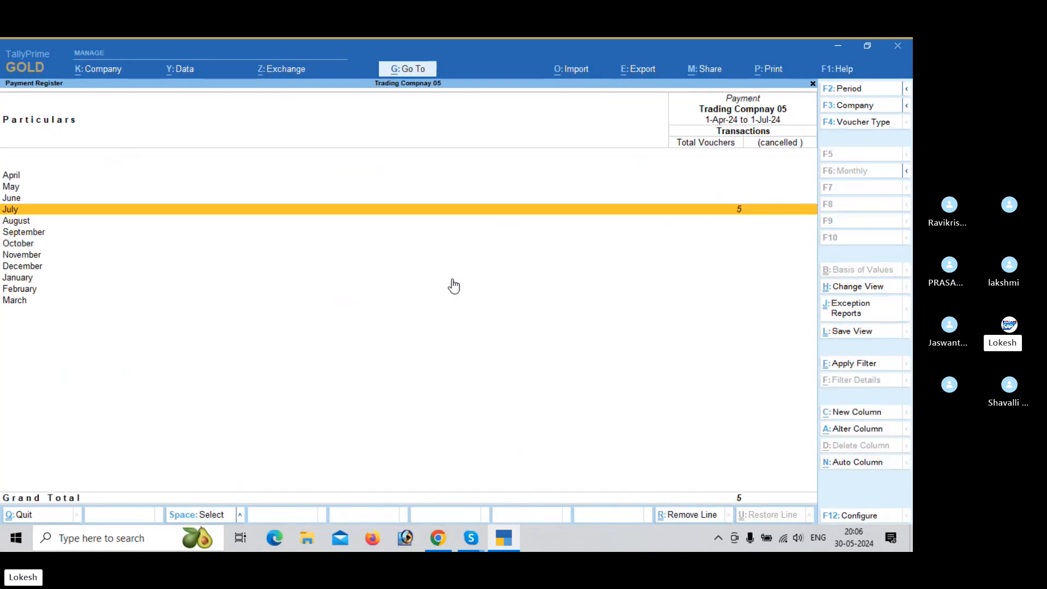
pyautogui.press('Escape')
# - Look through the Receipt, Sales and Purchase registers in the Account Books
pyautogui.press('Down')
pyautogui.press('Return')
pyautogui.press('Escape')
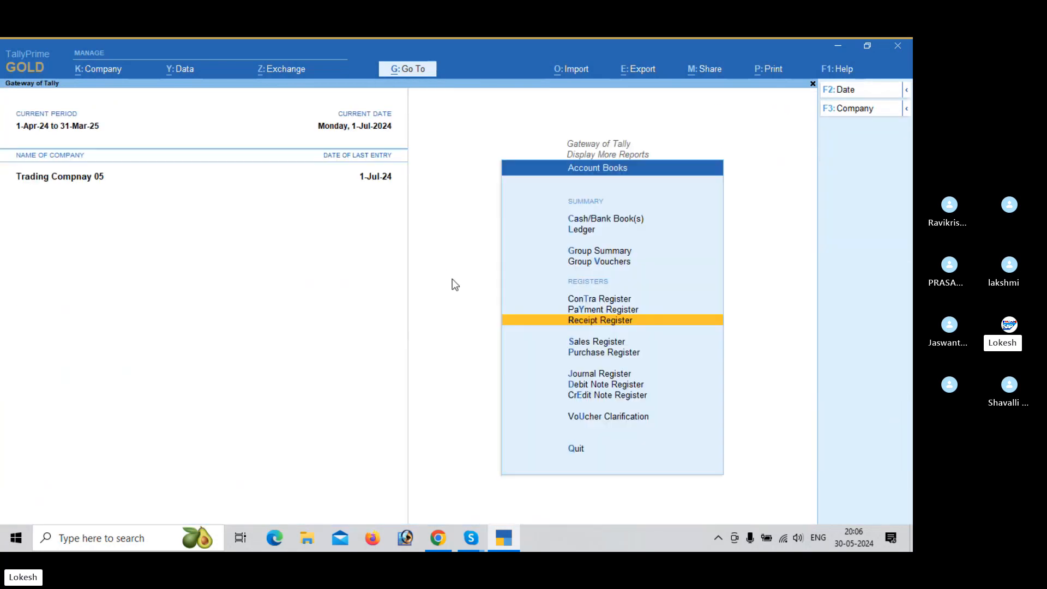
pyautogui.press('Down')
pyautogui.press('Return')
pyautogui.press('Escape')
pyautogui.press('Down')
pyautogui.press('Return')
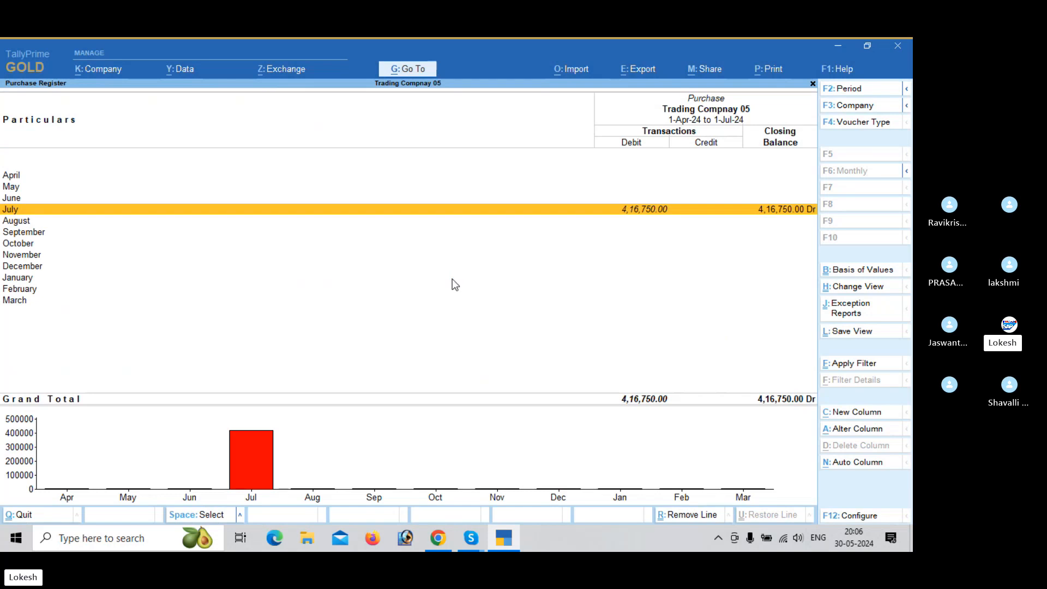
pyautogui.press('Escape')
# - Examine the GSTR-1 report among the GST reports, switching it to Return View
pyautogui.press('Escape')
pyautogui.press('Down')
pyautogui.press('Down')
pyautogui.press('Down')
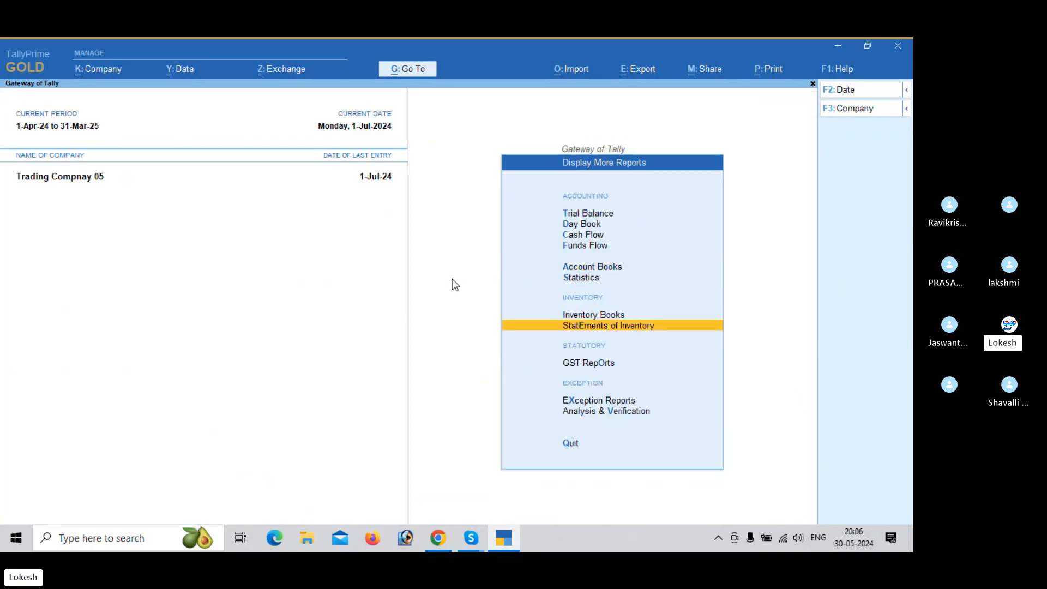
pyautogui.press('Down')
pyautogui.press('Return')
pyautogui.press('Down')
pyautogui.press('Return')
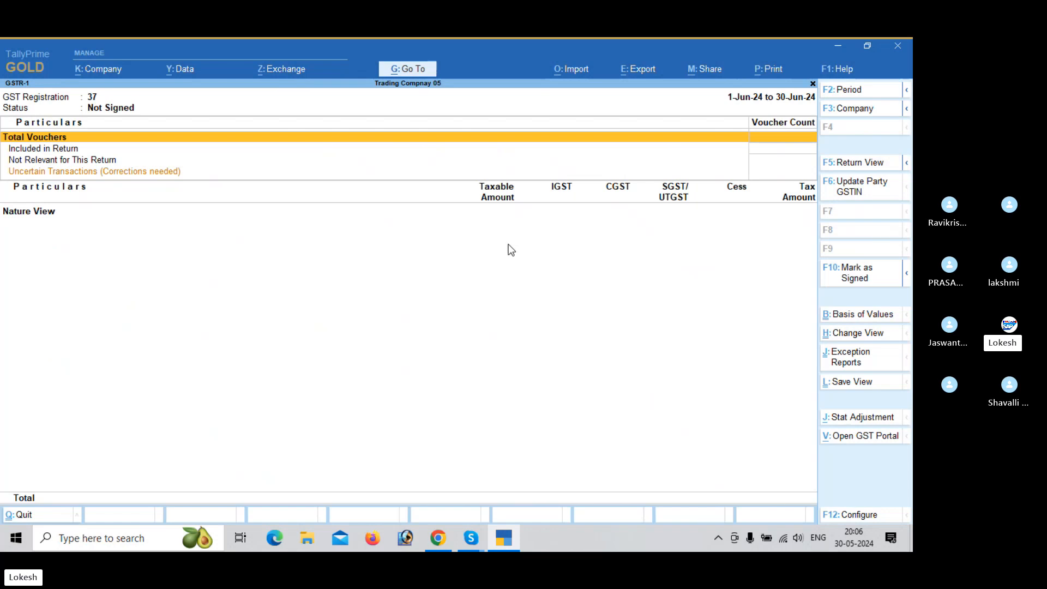
pyautogui.click(854, 162)
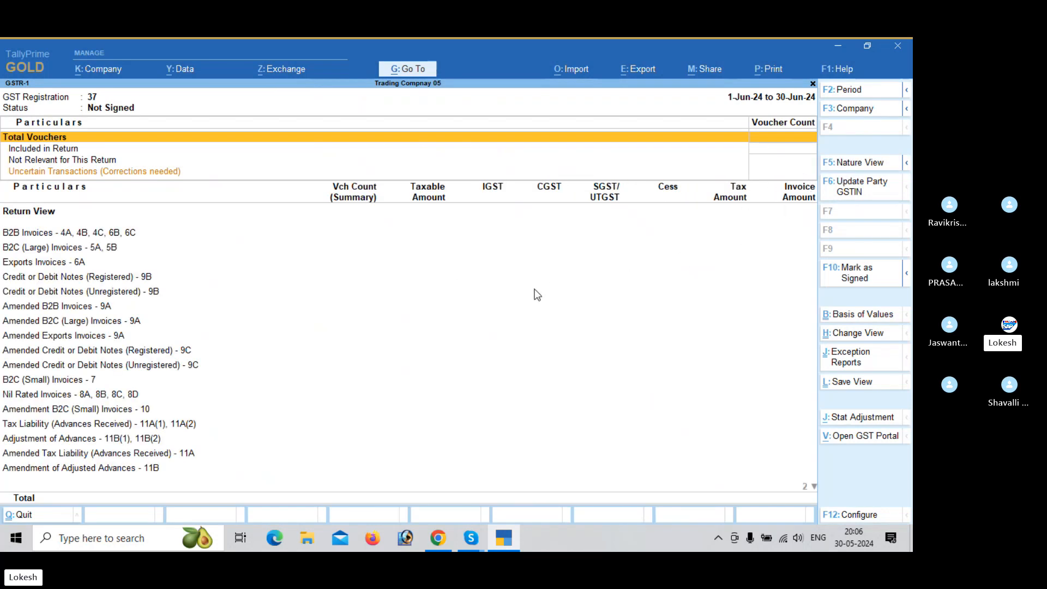
pyautogui.press('Escape')
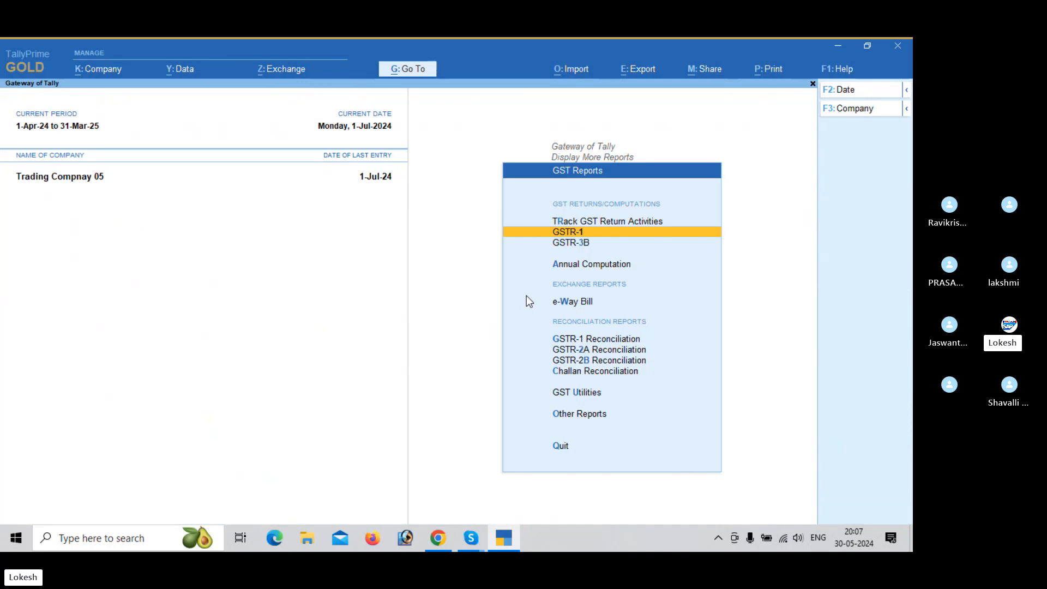
# - Return to the Gateway of Tally without quitting and reopen voucher creation for a new payment voucher
pyautogui.press('Escape')
pyautogui.press('Escape')
pyautogui.press('Escape')
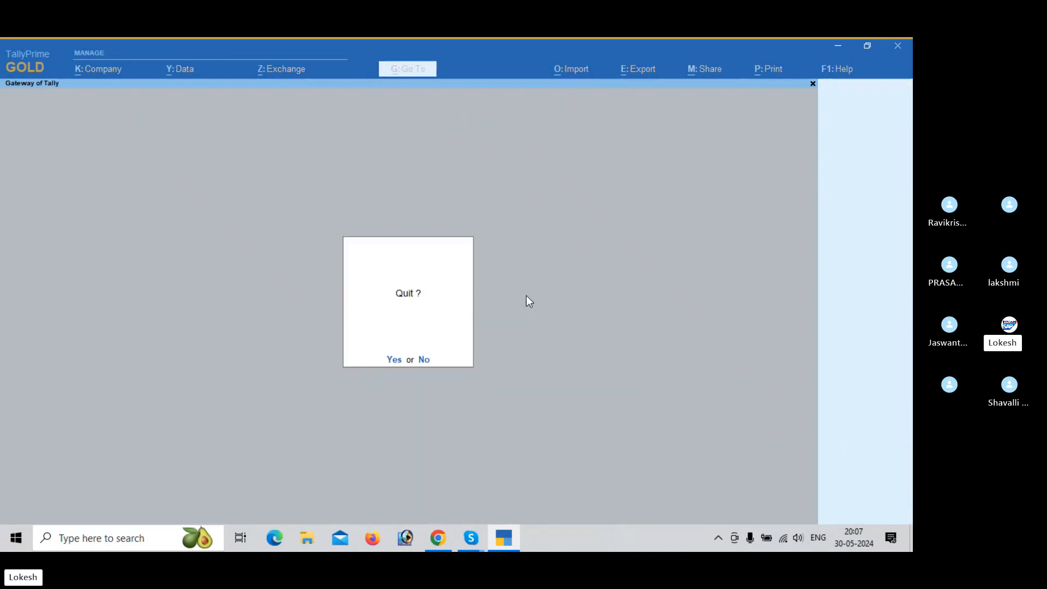
pyautogui.press('Escape')
pyautogui.press('Up')
pyautogui.press('Up')
pyautogui.press('Up')
pyautogui.press('Up')
pyautogui.press('Up')
pyautogui.press('Up')
pyautogui.press('Up')
pyautogui.press('Up')
pyautogui.press('Up')
pyautogui.press('Up')
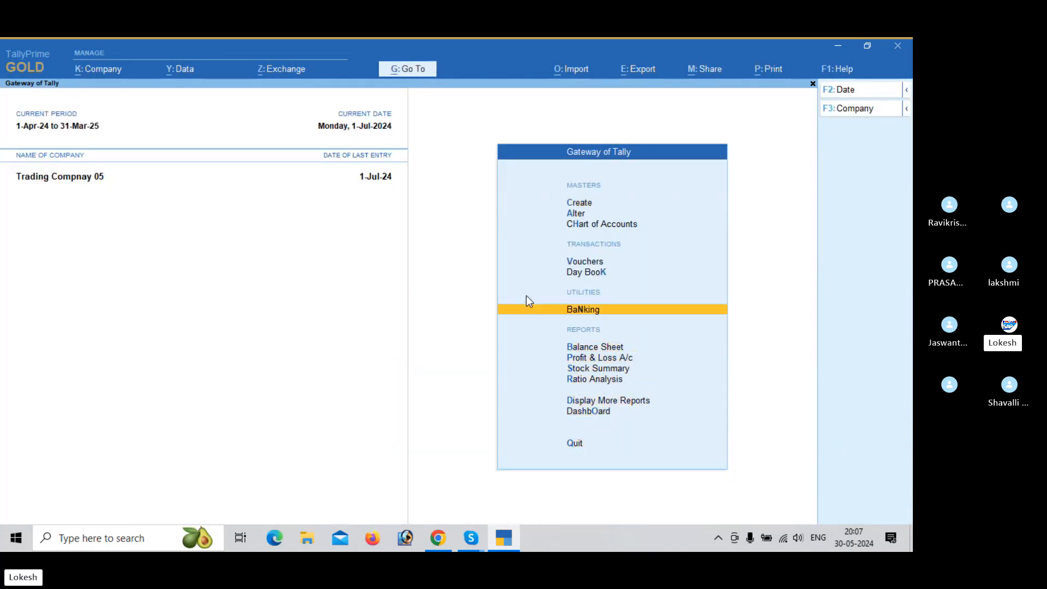
pyautogui.press('Return')
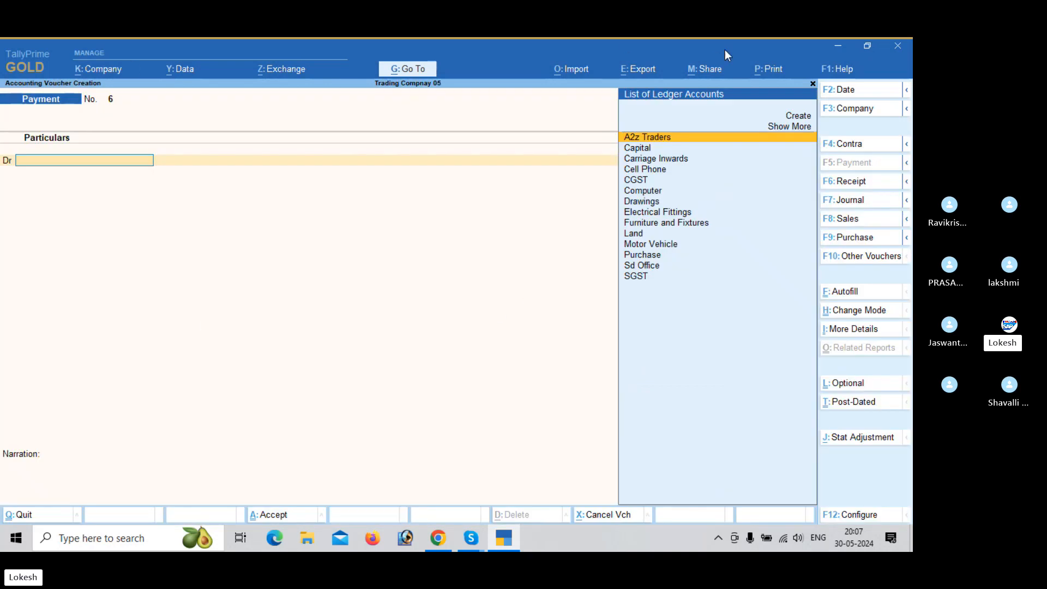
# - Date the payment voucher 1-8 and debit A2z Traders with 3,96,500
pyautogui.click(862, 90)
pyautogui.write('1-8')
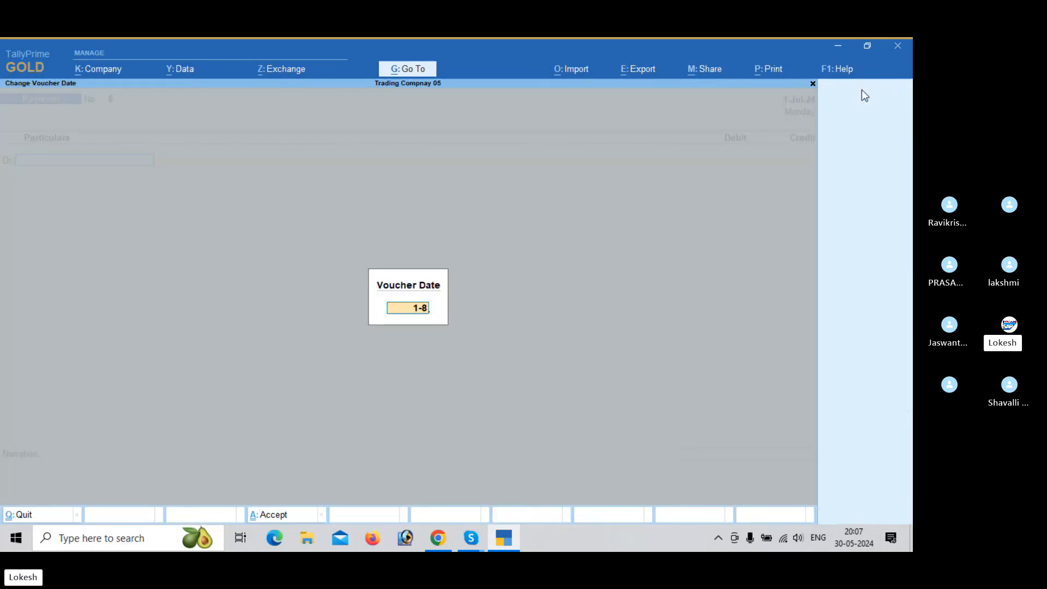
pyautogui.press('Return')
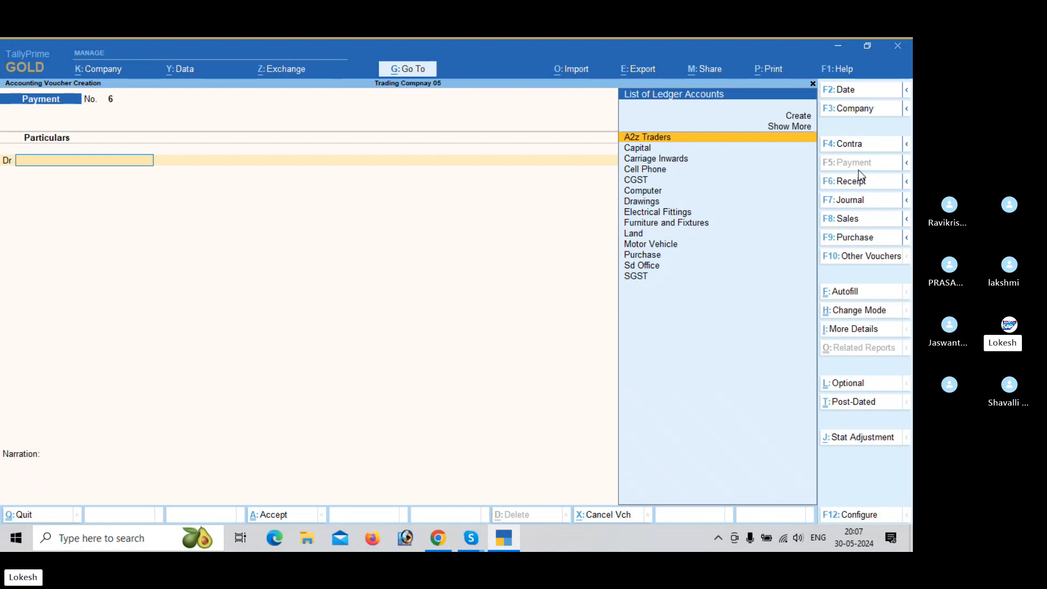
pyautogui.write('At')
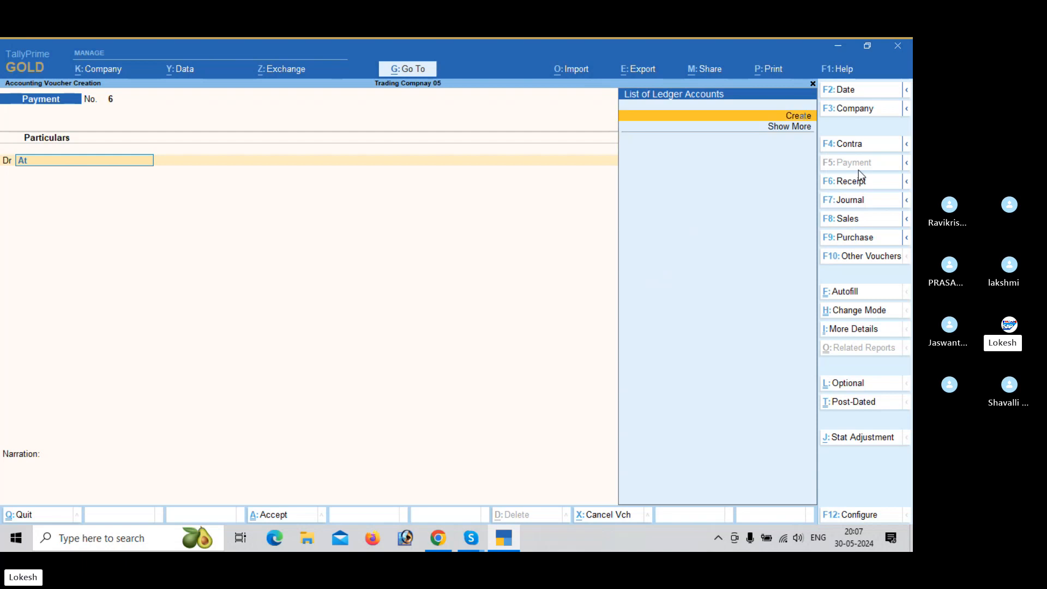
pyautogui.press('Return')
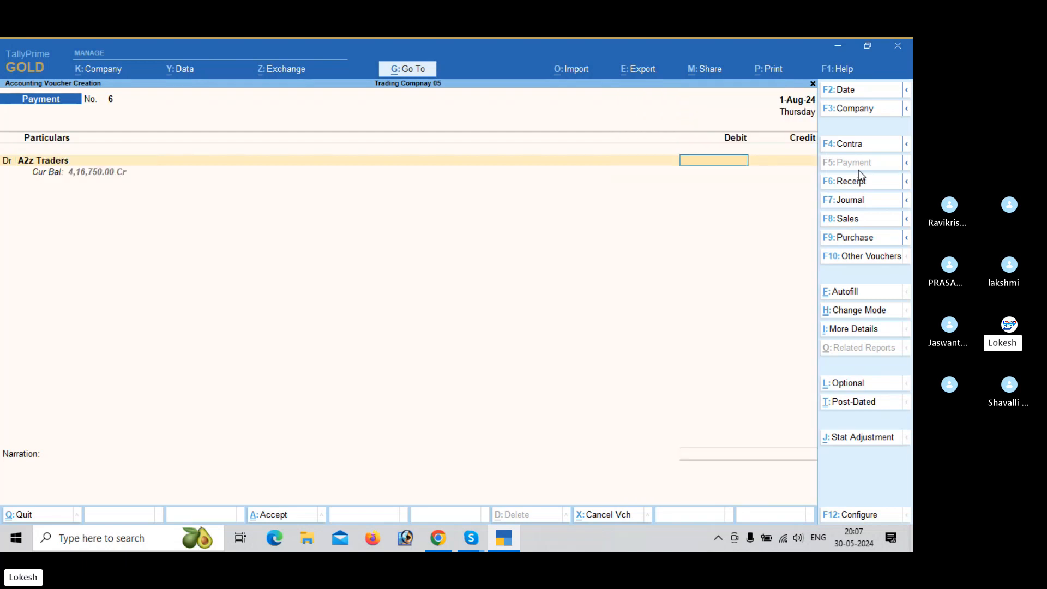
pyautogui.write('396500')
pyautogui.press('Return')
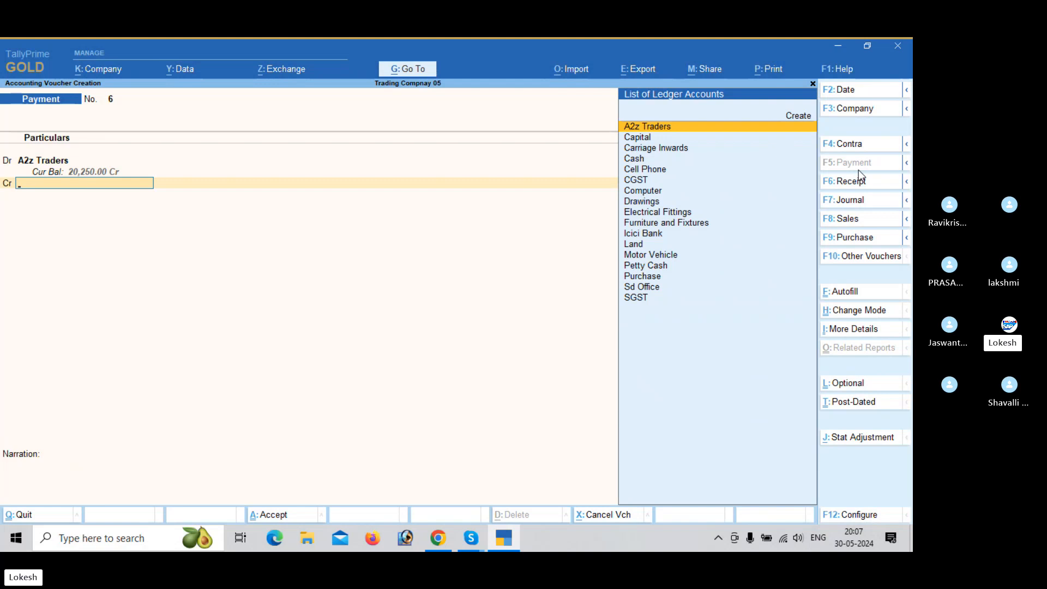
# - Create a Discount Received ledger under Indirect Incomes and credit it with 2,000 in the payment voucher
pyautogui.hotkey('alt', 'c')
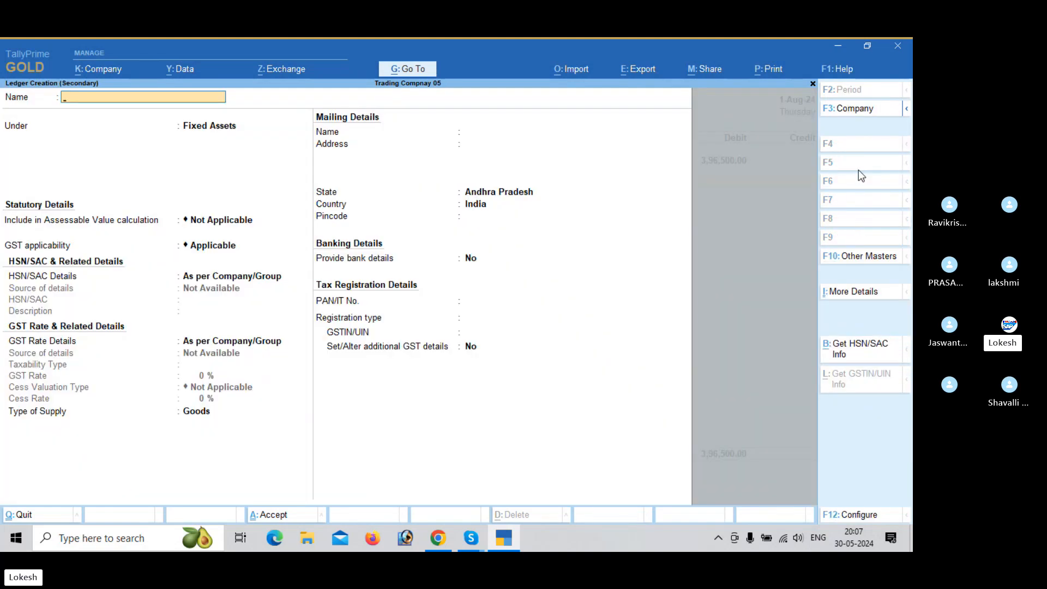
pyautogui.write('Discount Received')
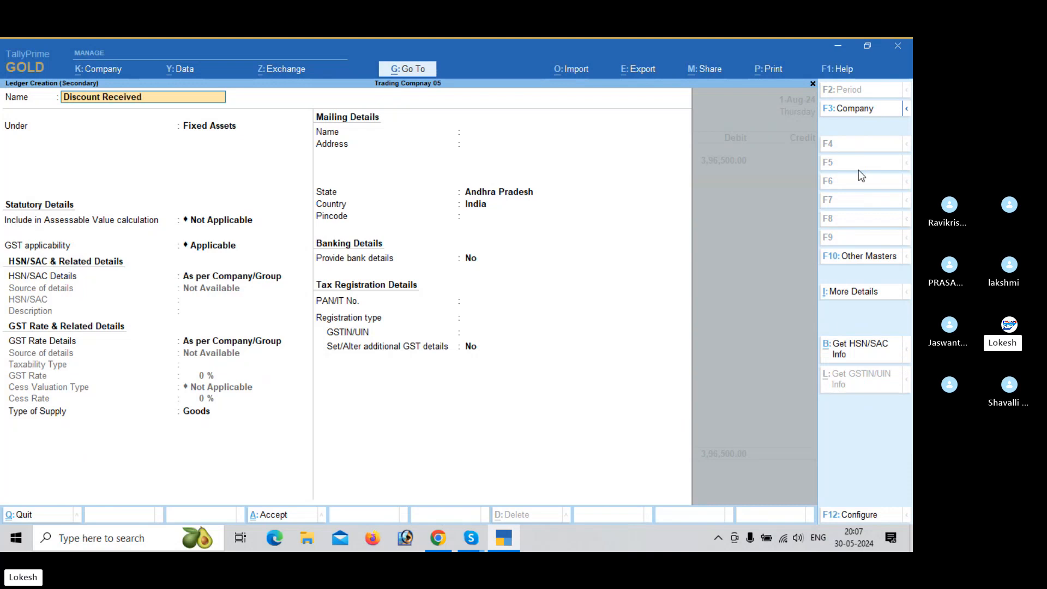
pyautogui.press('Return')
pyautogui.write('Ind')
pyautogui.press('Down')
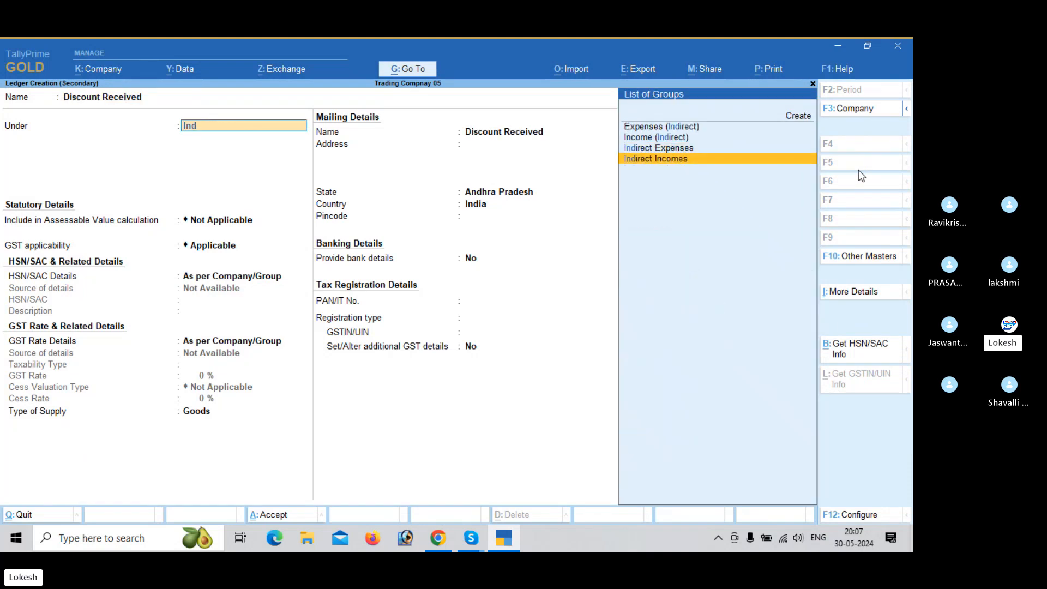
pyautogui.press('Return')
pyautogui.hotkey('ctrl', 'a')
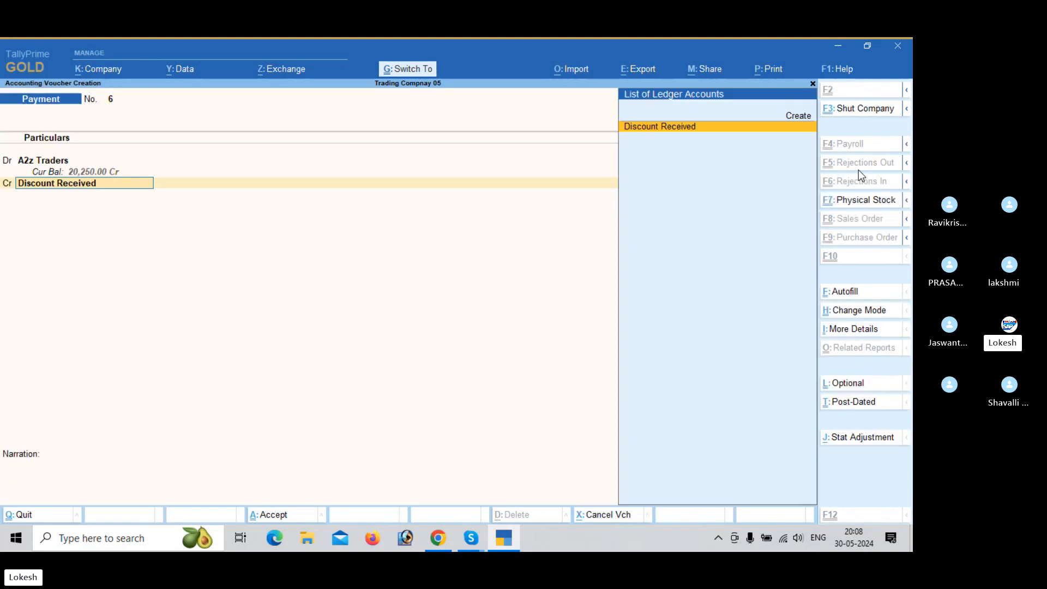
pyautogui.write('2000')
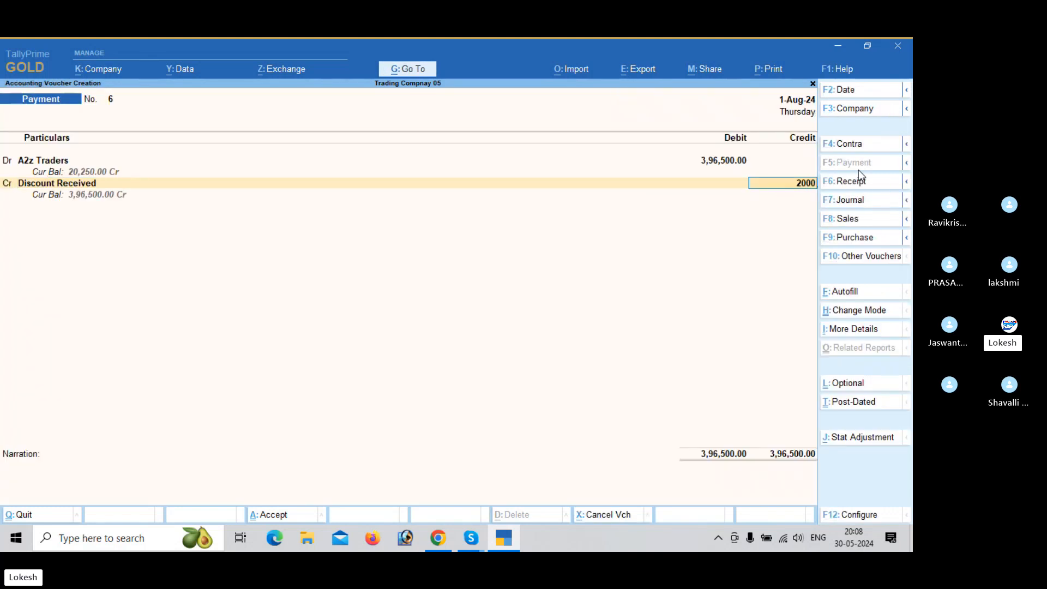
pyautogui.press('Return')
pyautogui.press('Return')
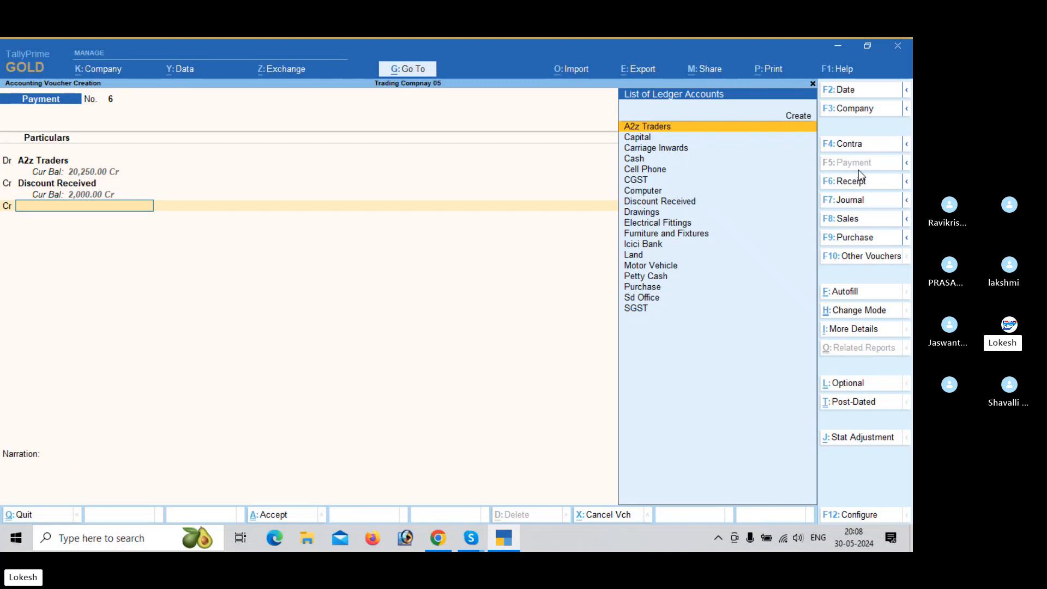
# - Credit 3,94,500 to Icici Bank and save the payment voucher without a narration
pyautogui.write('I')
pyautogui.press('Return')
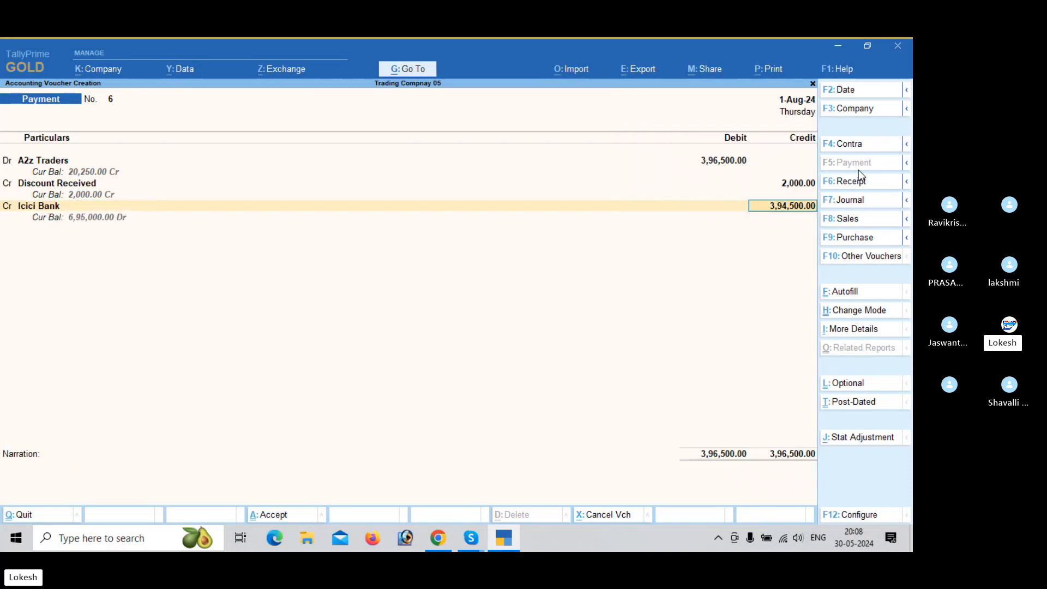
pyautogui.press('Return')
pyautogui.press('Return')
pyautogui.press('Return')
pyautogui.press('Return')
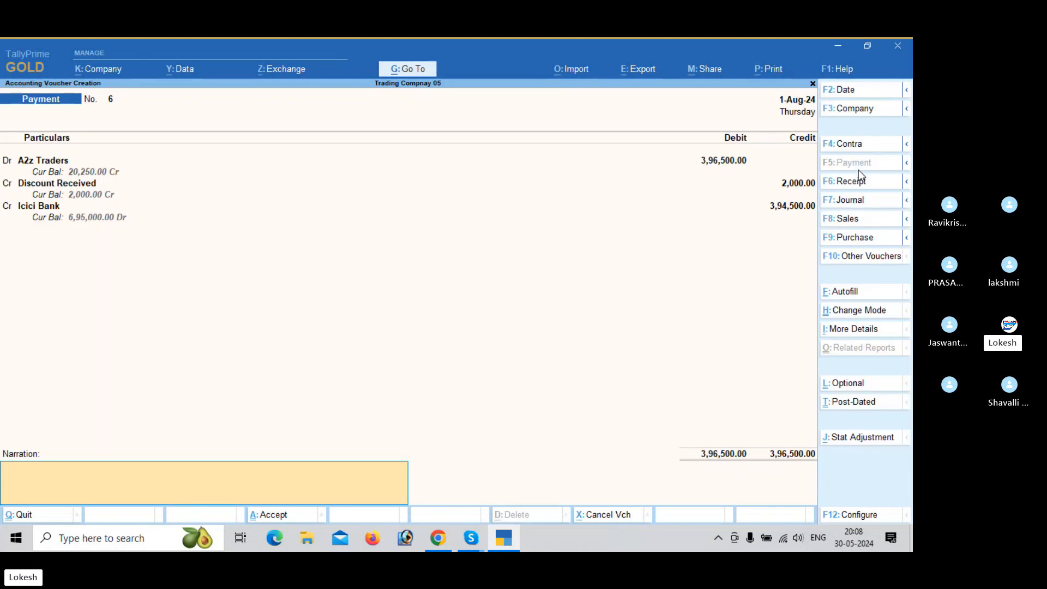
pyautogui.press('Return')
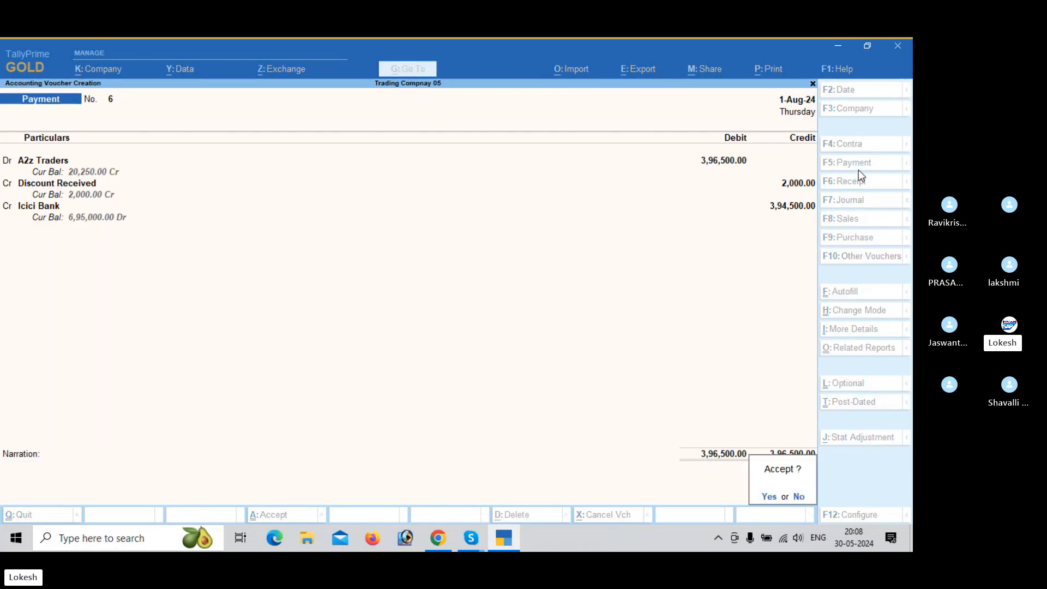
pyautogui.press('y')
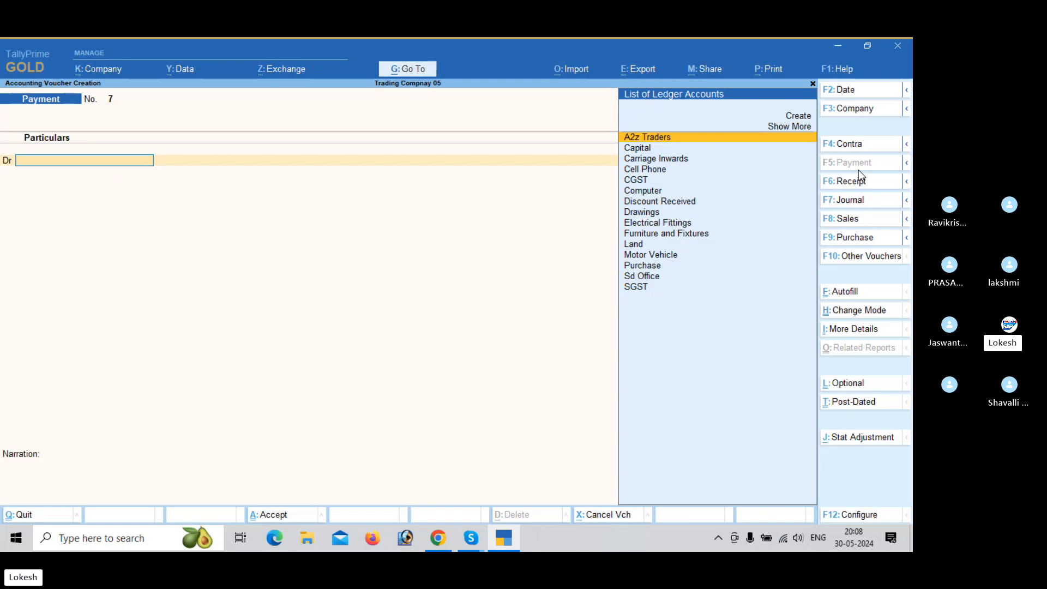
# - Switch to a sales voucher and set Provide Rate Inclusive of Tax for Stock Items to No in its configuration
pyautogui.click(862, 224)
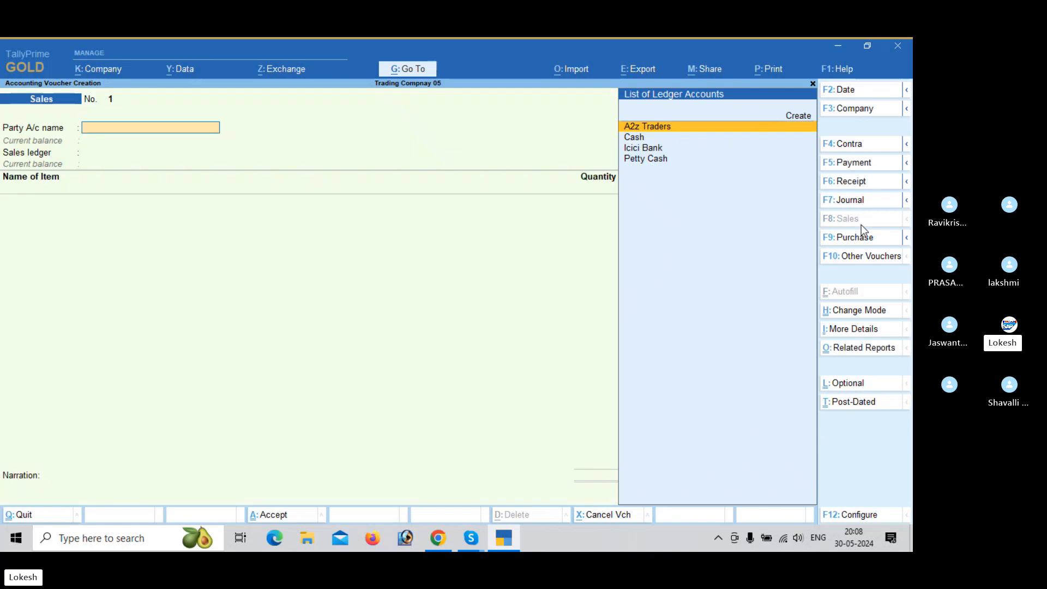
pyautogui.click(865, 514)
pyautogui.click(655, 263)
pyautogui.press('n')
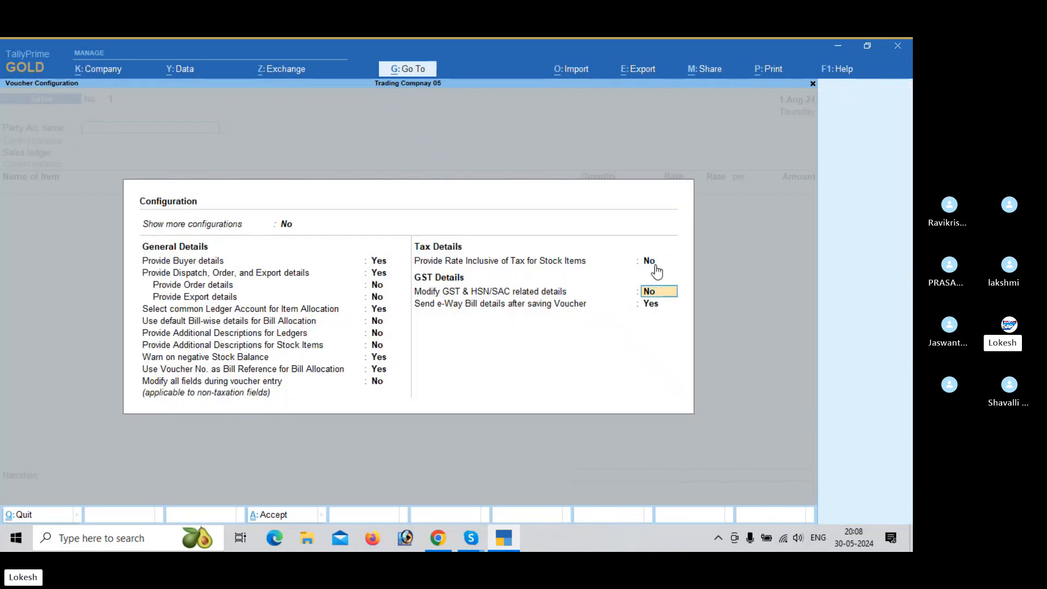
pyautogui.hotkey('ctrl', 'a')
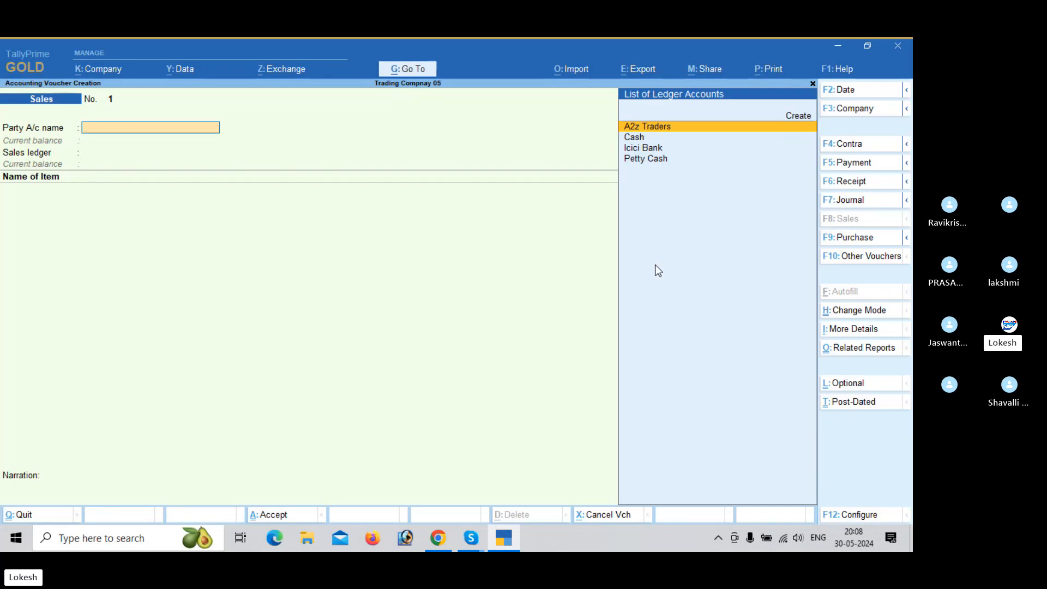
# - Start a new party ledger named Java Tradding Company under Sundry Debtors for the sales voucher
pyautogui.hotkey('alt', 'c')
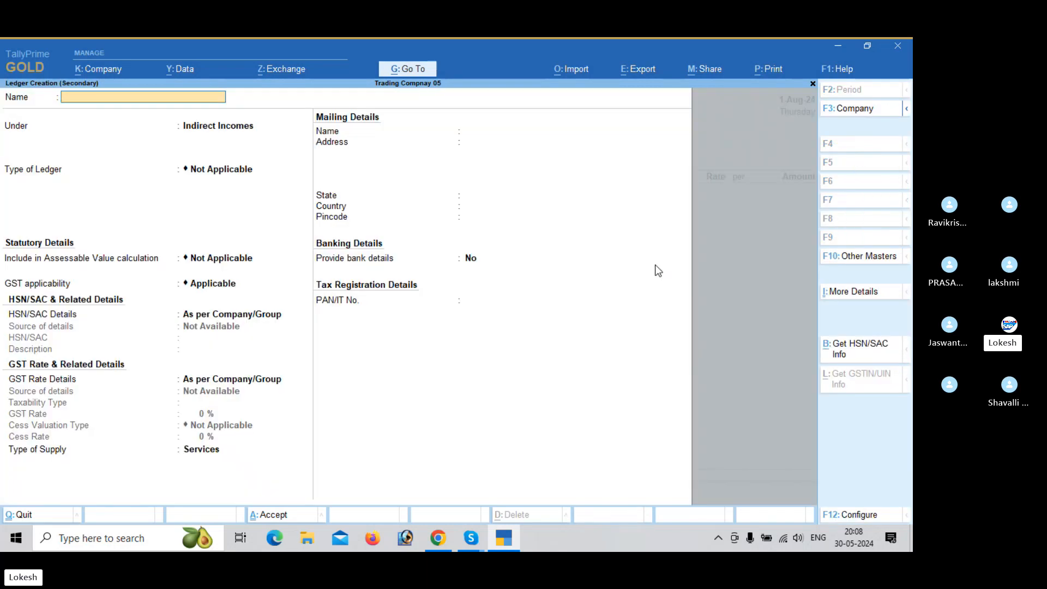
pyautogui.write('Java Tradding Company')
pyautogui.press('Return')
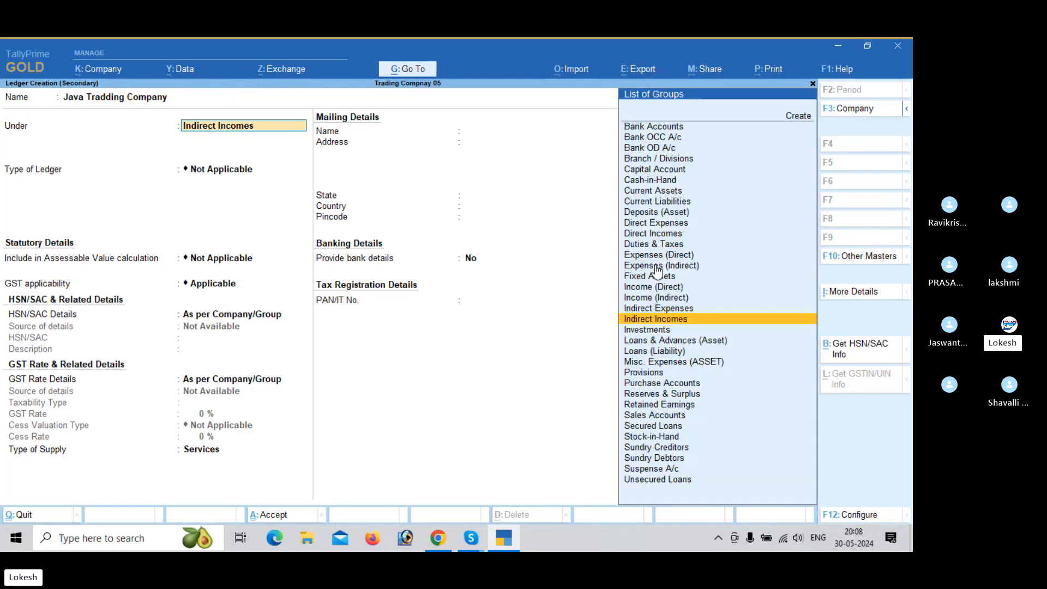
pyautogui.write('Sun')
pyautogui.press('Down')
pyautogui.press('Return')
pyautogui.press('Return')
pyautogui.press('Return')
pyautogui.press('Return')
pyautogui.press('Return')
pyautogui.press('Return')
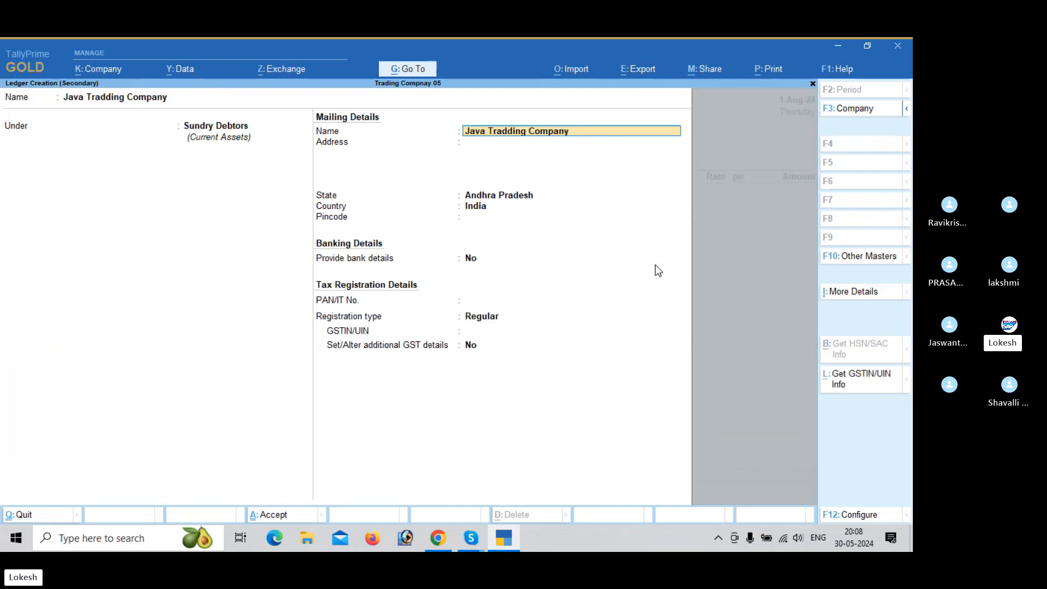
# - Enter the party's GSTIN, save the ledger and accept the party details for the sales voucher
pyautogui.write('37')
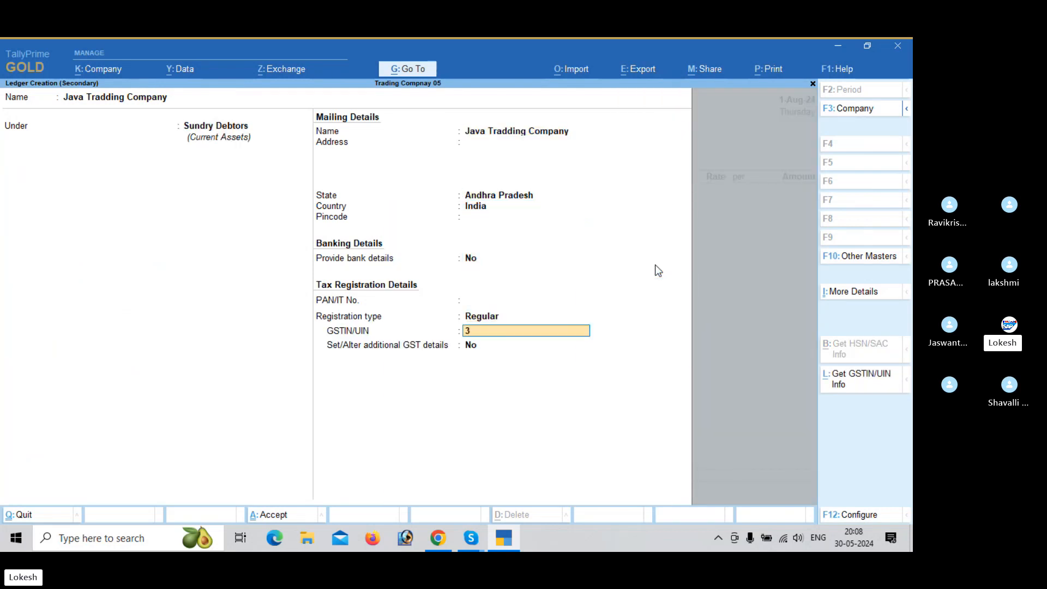
pyautogui.press('Return')
pyautogui.hotkey('ctrl', 'a')
pyautogui.hotkey('ctrl', 'a')
pyautogui.hotkey('ctrl', 'a')
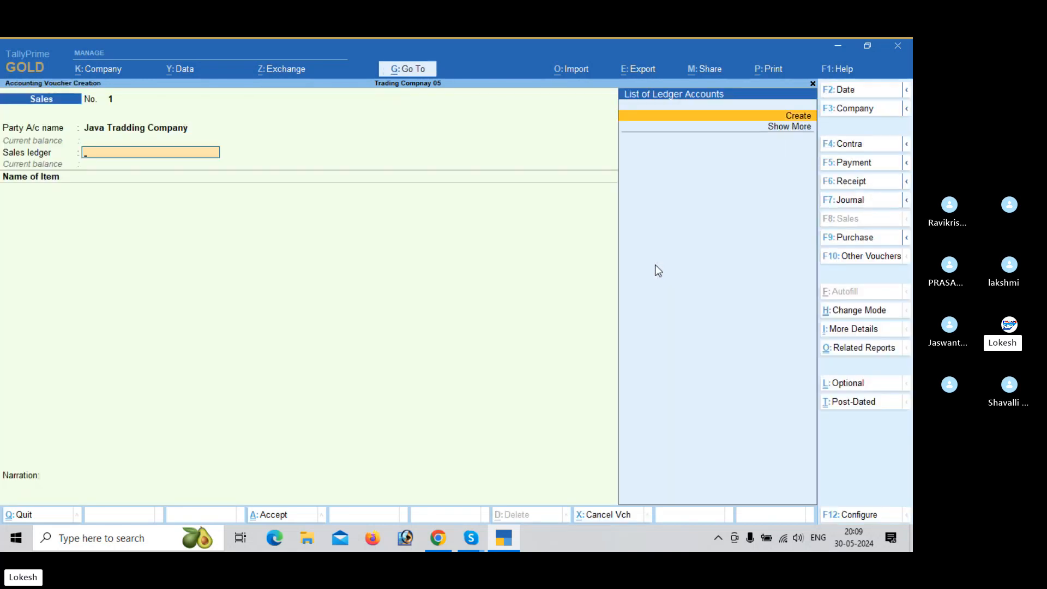
# - Create a Sales ledger under Sales Accounts with Goods as the type of supply and use it as the sales ledger
pyautogui.press('Return')
pyautogui.write('Sales')
pyautogui.press('Return')
pyautogui.write('Sa')
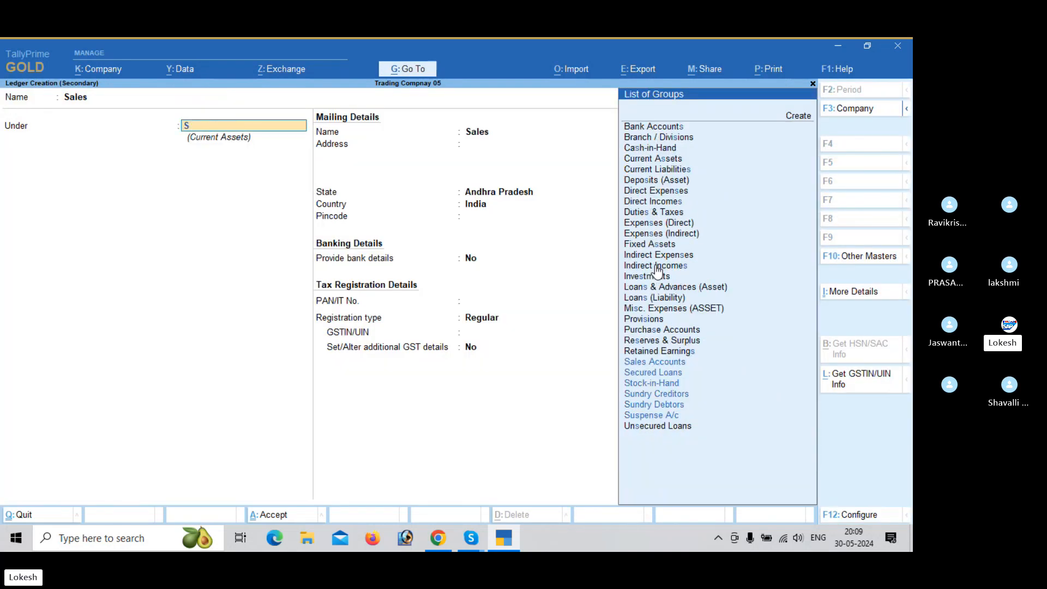
pyautogui.press('Return')
pyautogui.press('Return')
pyautogui.press('Return')
pyautogui.press('Return')
pyautogui.press('Return')
pyautogui.press('Return')
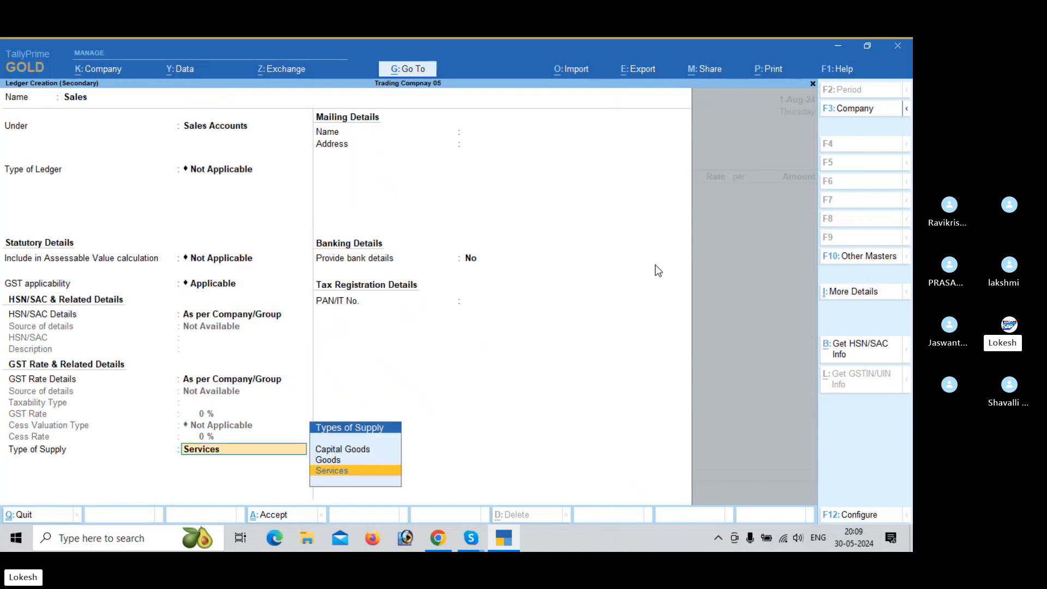
pyautogui.press('Up')
pyautogui.press('Return')
pyautogui.press('Return')
pyautogui.press('Return')
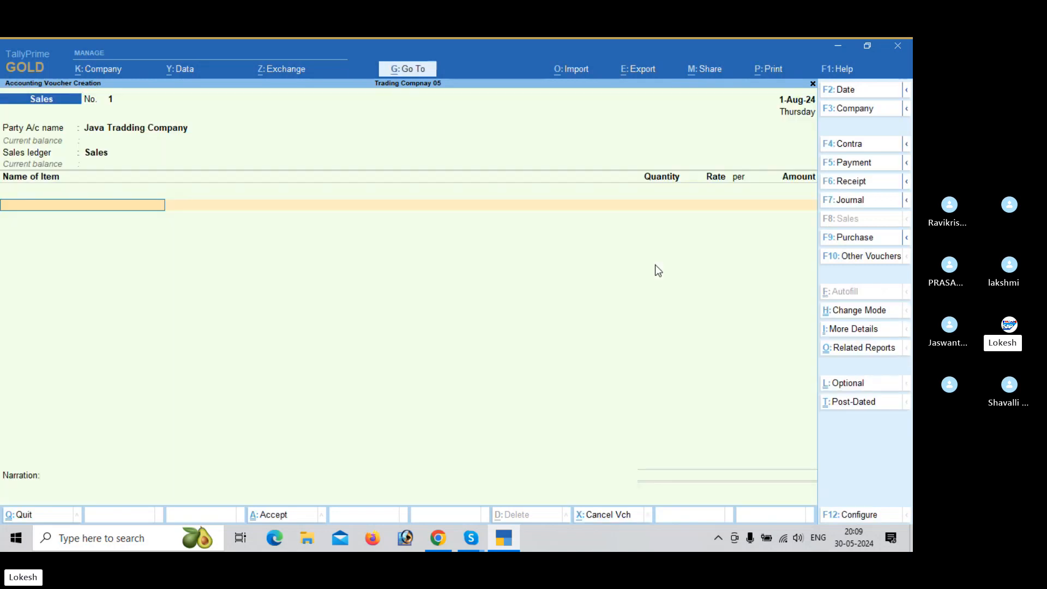
# - Add 25 nos of High Capacity Stabilizers at a rate of 900 to the sales voucher
pyautogui.write('h')
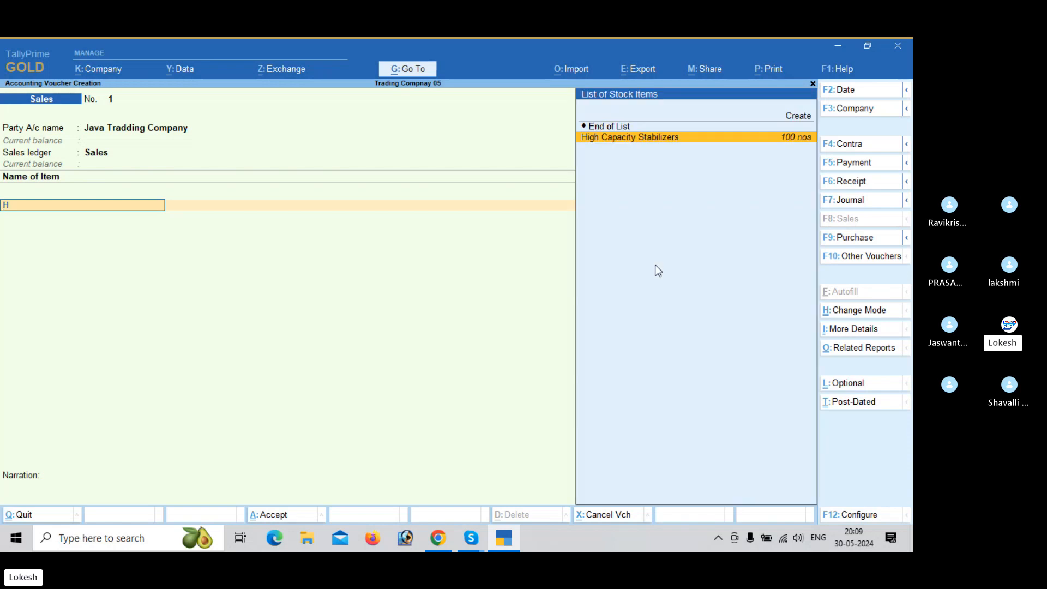
pyautogui.press('Return')
pyautogui.write('25')
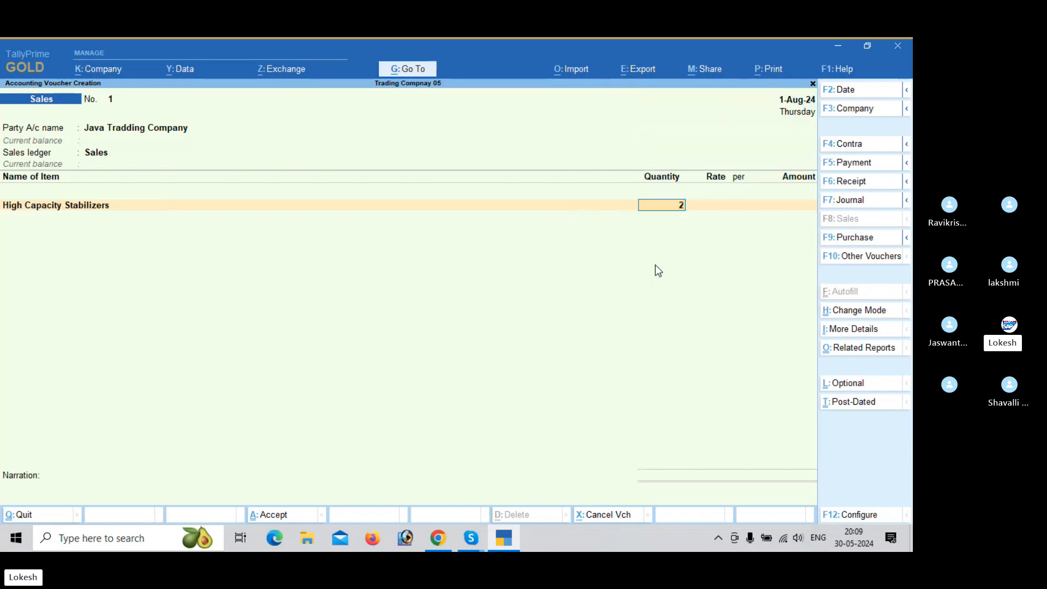
pyautogui.press('Return')
pyautogui.write('900')
pyautogui.press('Return')
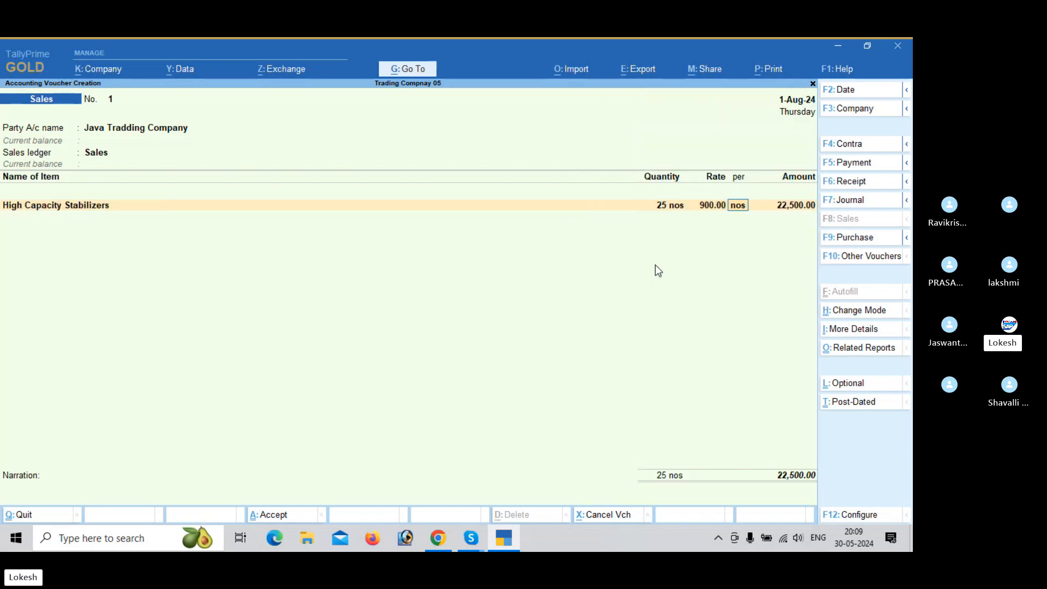
pyautogui.press('Return')
pyautogui.press('Return')
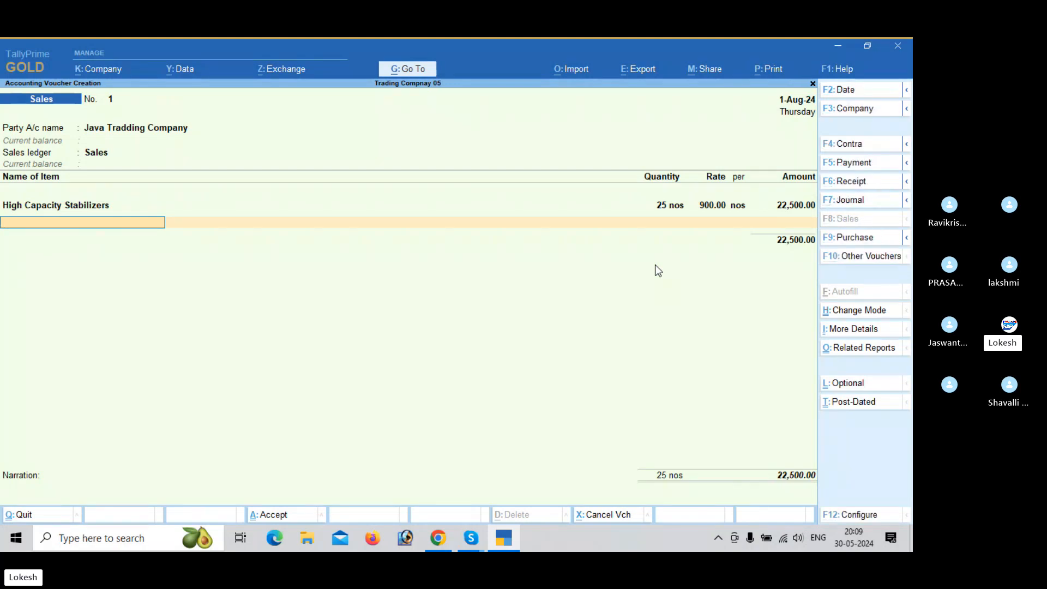
# - Add 30 nos of Low Capacity Stabilizers at a rate of 2,500 and end the item list
pyautogui.write('Low Capacity Stabilizers')
pyautogui.press('Return')
pyautogui.write('30')
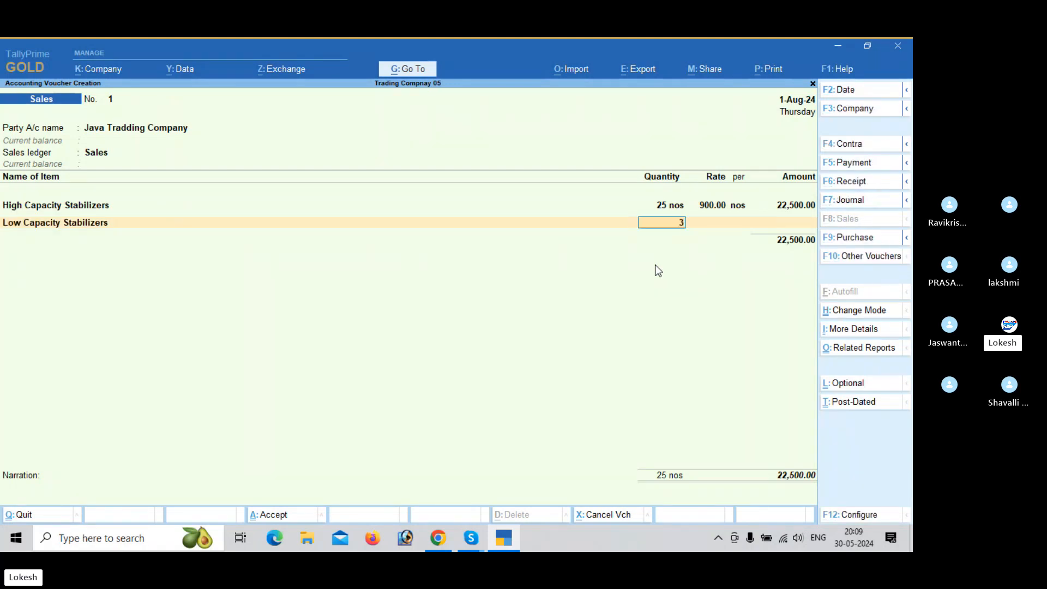
pyautogui.press('Return')
pyautogui.write('2500')
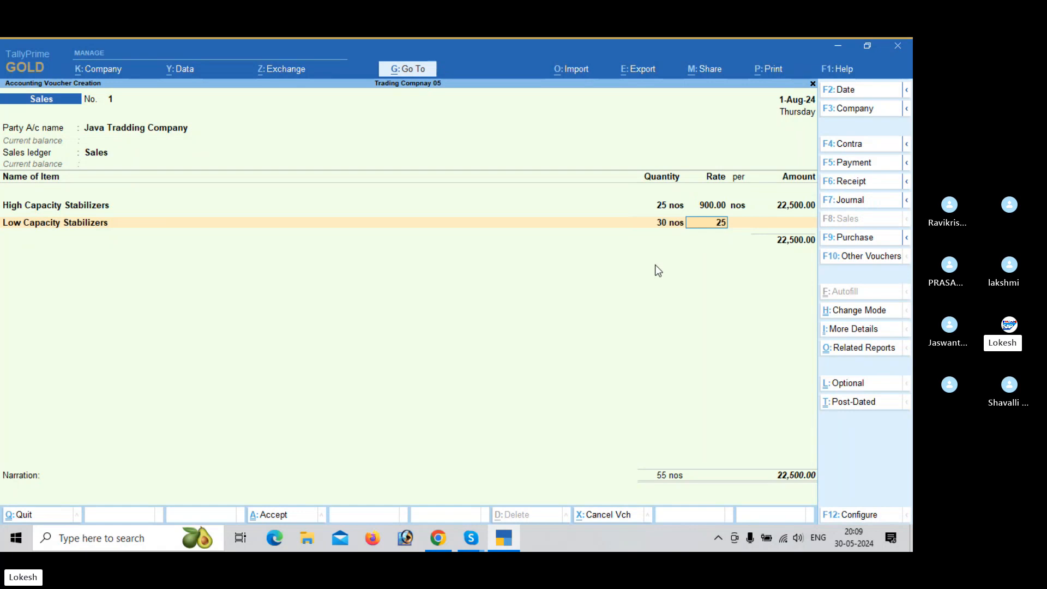
pyautogui.press('Return')
pyautogui.press('Return')
pyautogui.press('Return')
pyautogui.press('Return')
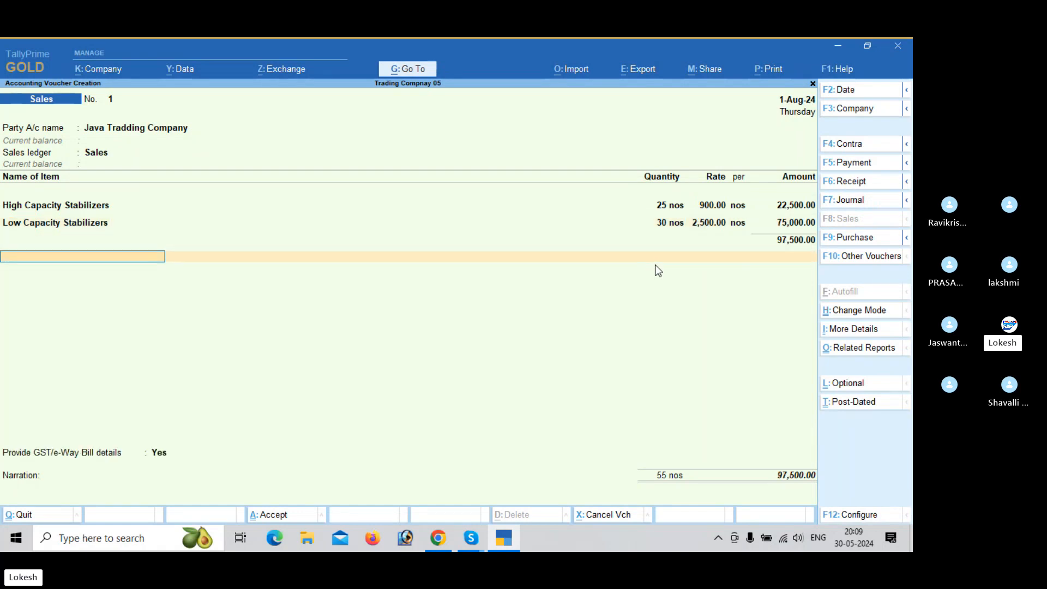
# - Add the CGST and SGST ledgers to the sale and set Provide GST/e-Way Bill details to No
pyautogui.write('CG')
pyautogui.press('Return')
pyautogui.press('Return')
pyautogui.write('SG')
pyautogui.press('Return')
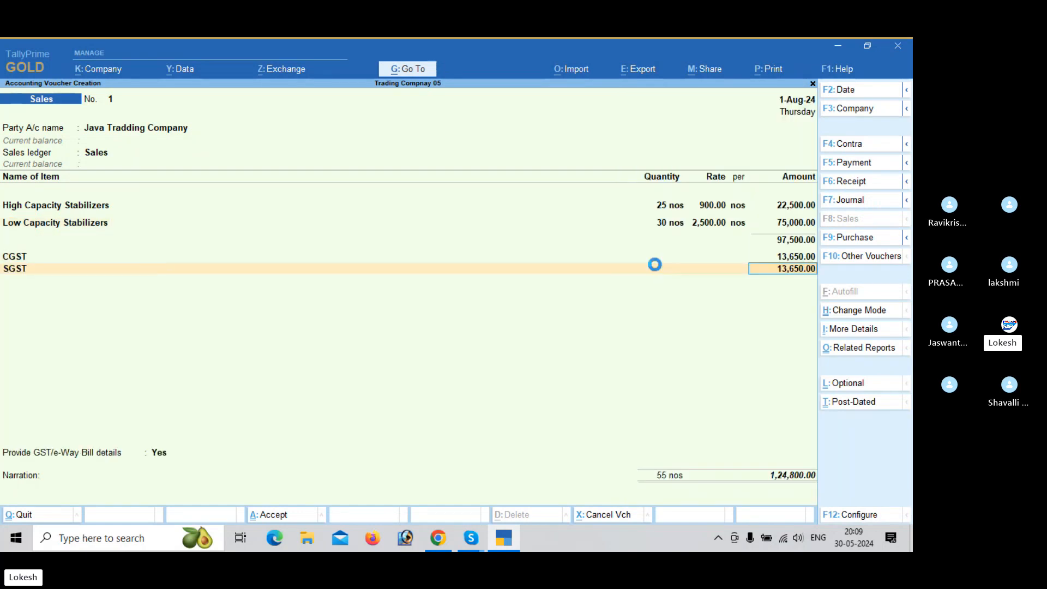
pyautogui.press('Return')
pyautogui.press('Return')
pyautogui.press('Up')
pyautogui.press('Return')
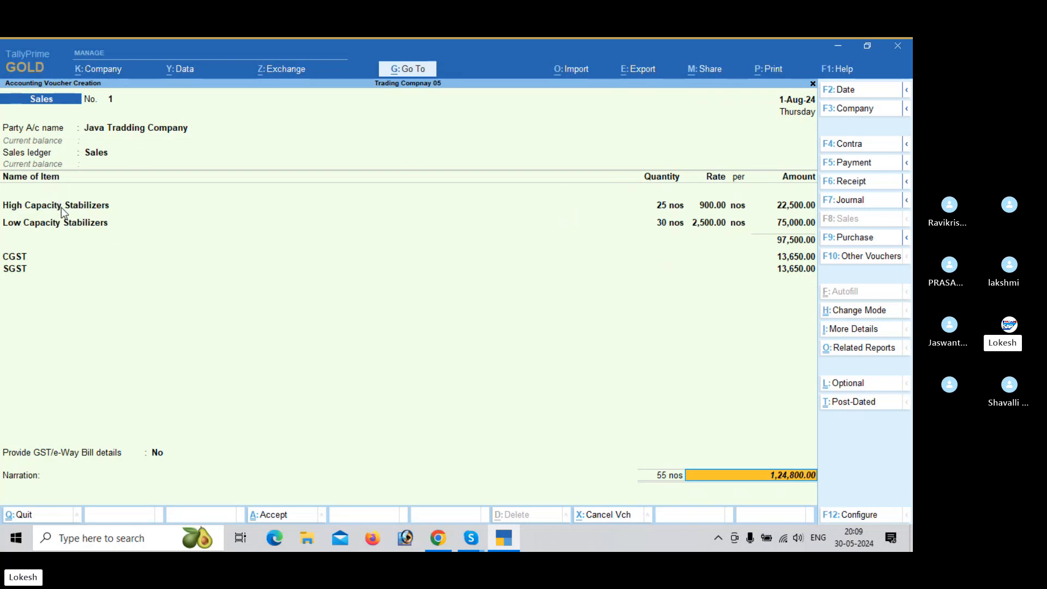
# - Replace the second sales item with Subnersible Pumps, 30 nos at a rate of 2,500
pyautogui.click(68, 219)
pyautogui.write('su')
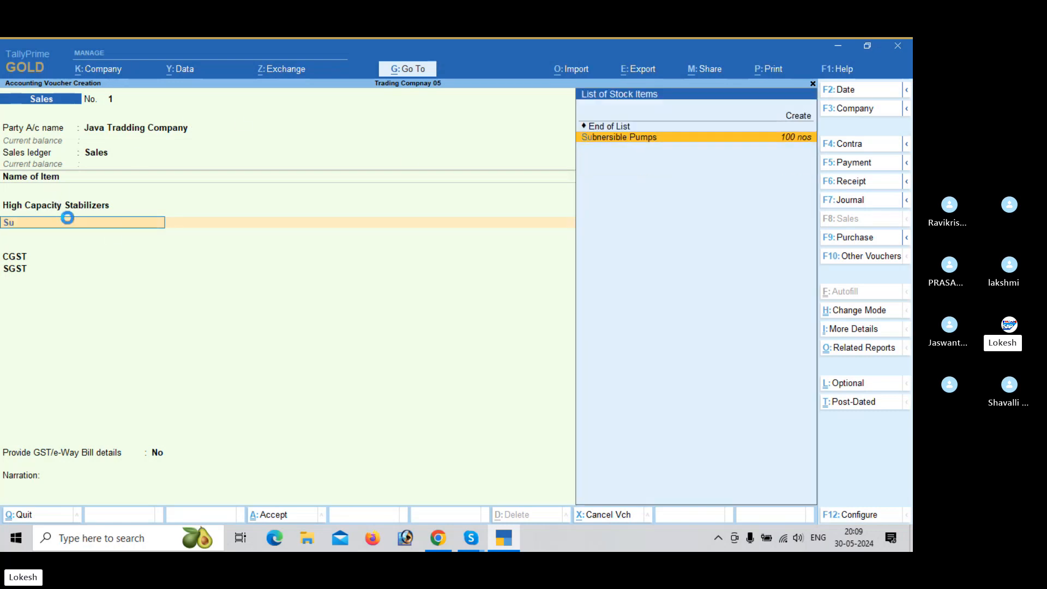
pyautogui.press('Return')
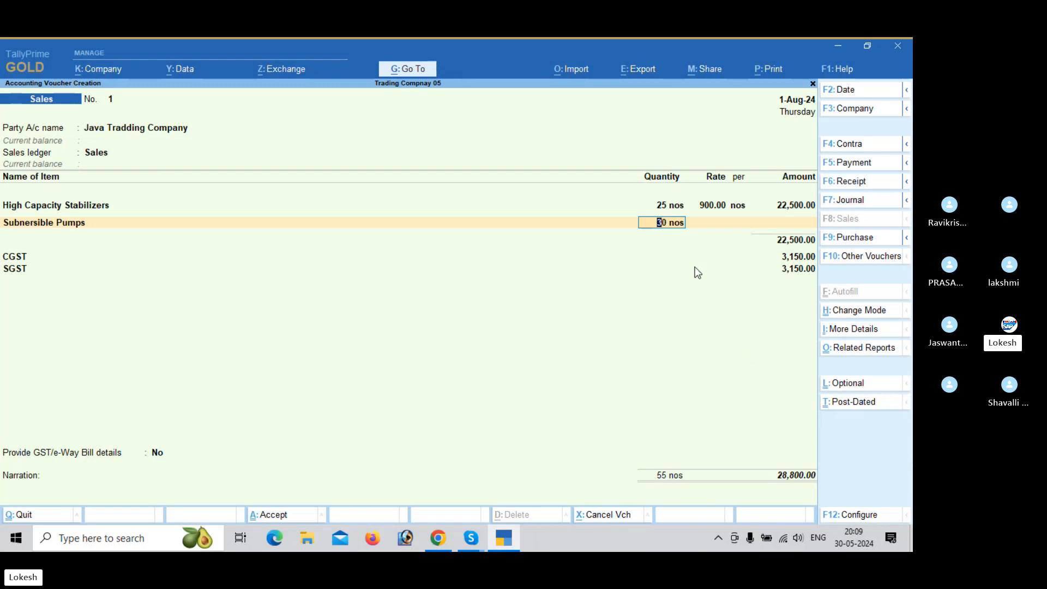
pyautogui.press('Return')
pyautogui.write('2500')
pyautogui.press('Return')
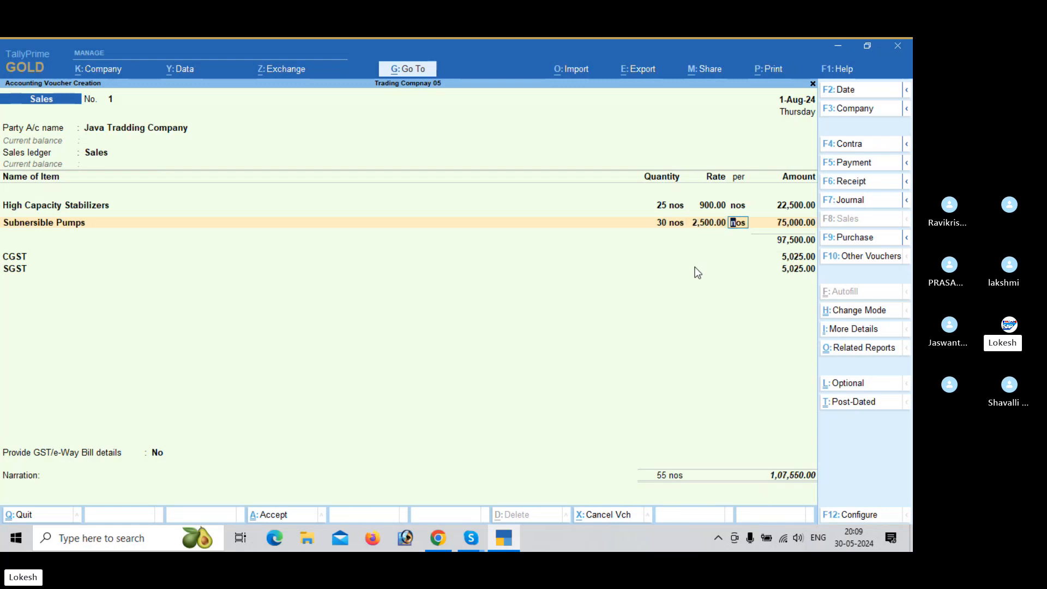
pyautogui.press('Return')
# - Keep the CGST and SGST lines, leave the narration blank, and save the sales voucher for Java Tradding Company
pyautogui.press('Return')
pyautogui.press('Return')
pyautogui.press('Return')
pyautogui.press('Return')
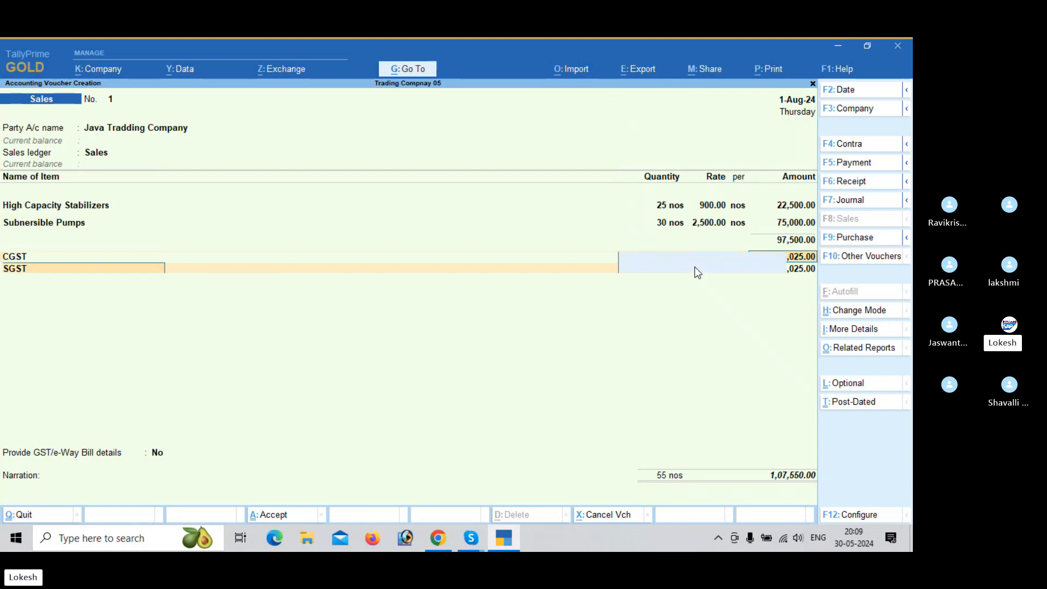
pyautogui.press('Return')
pyautogui.press('Return')
pyautogui.press('Return')
pyautogui.press('Return')
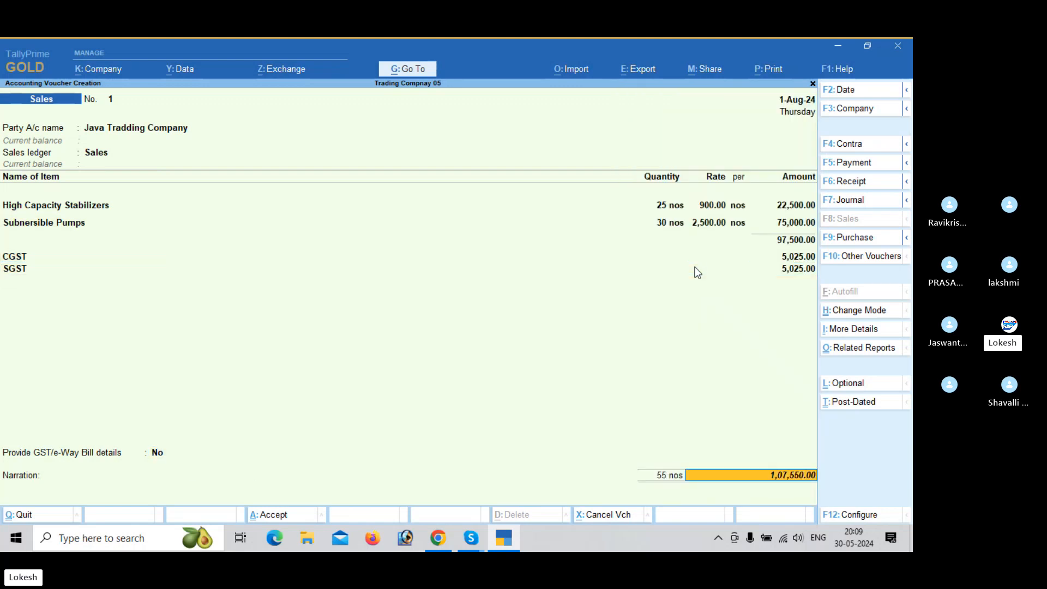
pyautogui.press('Return')
pyautogui.press('Return')
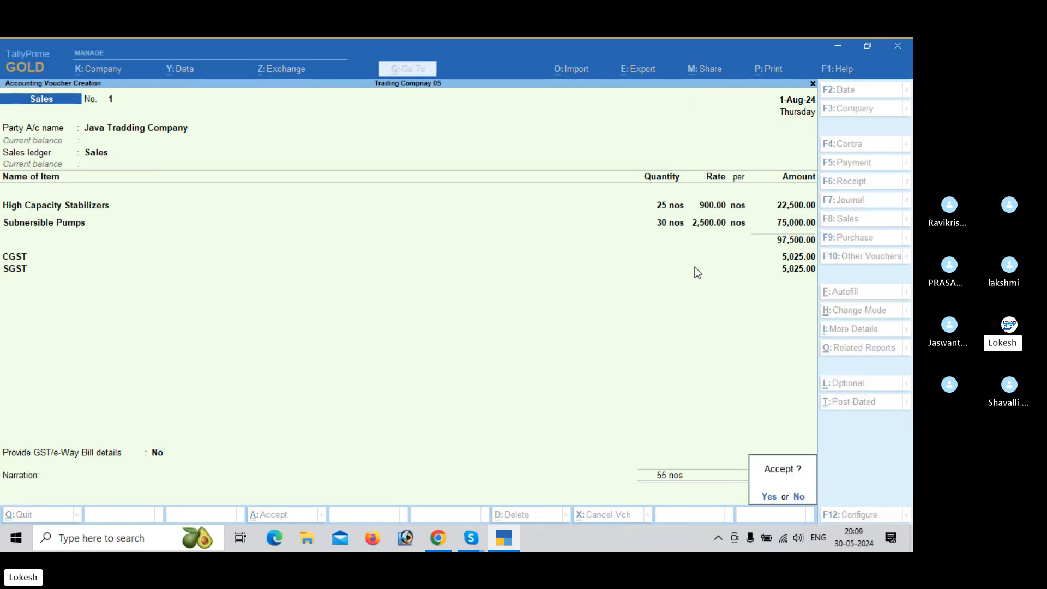
pyautogui.press('Return')
pyautogui.press('n')
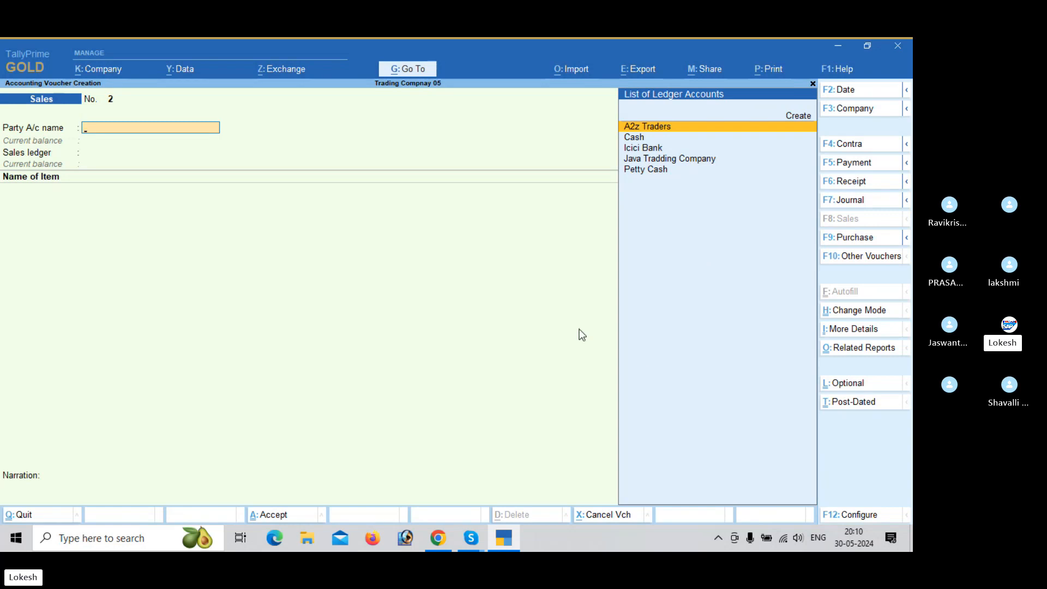
# - Start a payment voucher and create a Salary Advance ledger under Current Assets as its debit account
pyautogui.click(867, 167)
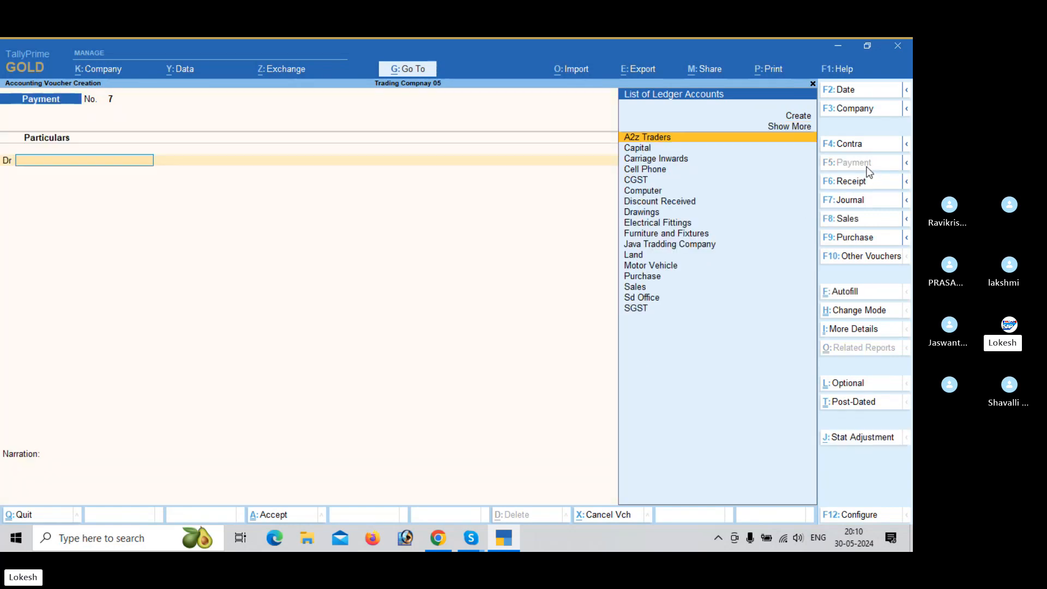
pyautogui.hotkey('alt', 'c')
pyautogui.write('Sal')
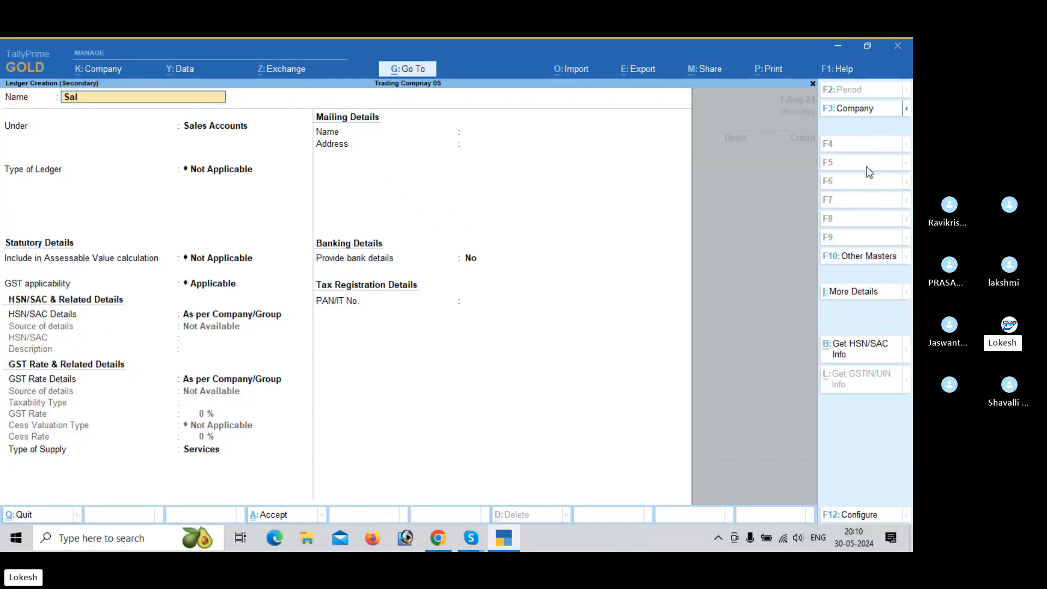
pyautogui.write('ary Advance')
pyautogui.press('Return')
pyautogui.write('Cur')
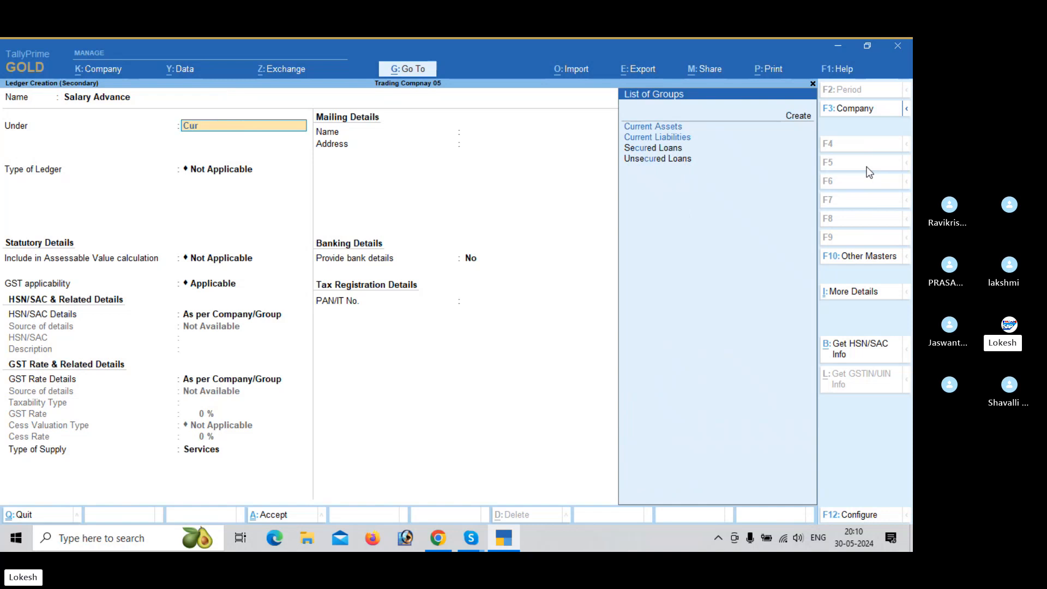
pyautogui.press('Return')
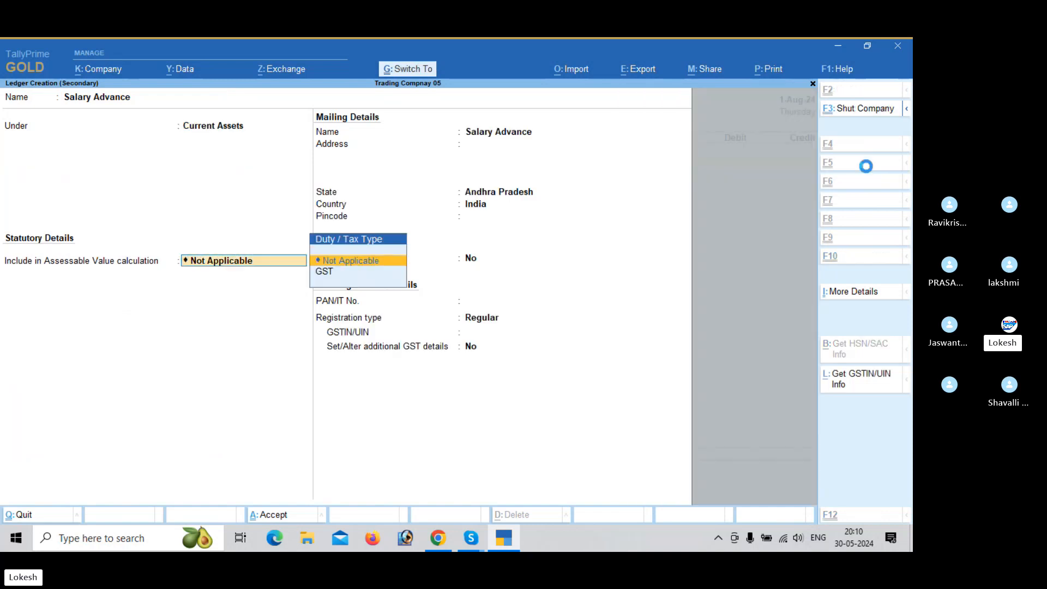
pyautogui.hotkey('ctrl', 'a')
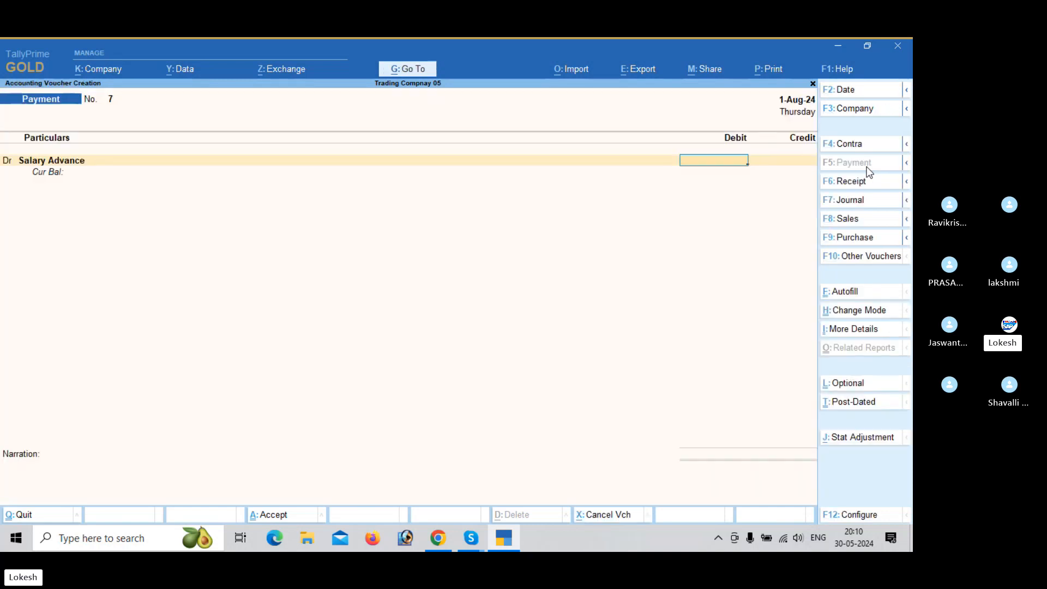
# - Debit Salary Advance with 2,000, credit Cash for the same amount, and save the payment voucher without a narration
pyautogui.write('2000')
pyautogui.press('Return')
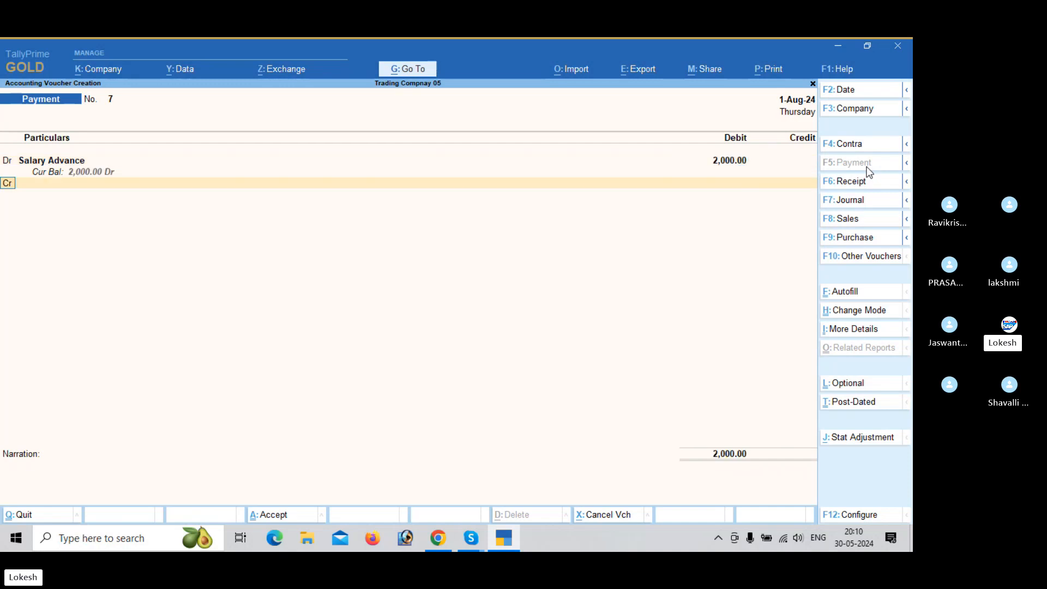
pyautogui.press('Down')
pyautogui.press('Down')
pyautogui.press('Down')
pyautogui.press('Return')
pyautogui.press('Return')
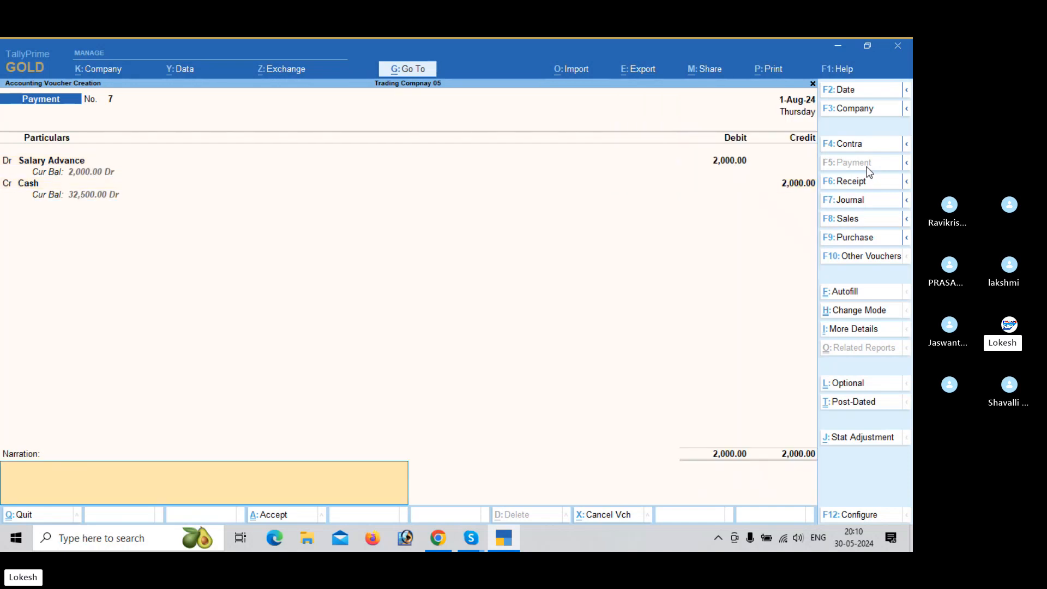
pyautogui.press('Return')
pyautogui.press('Return')
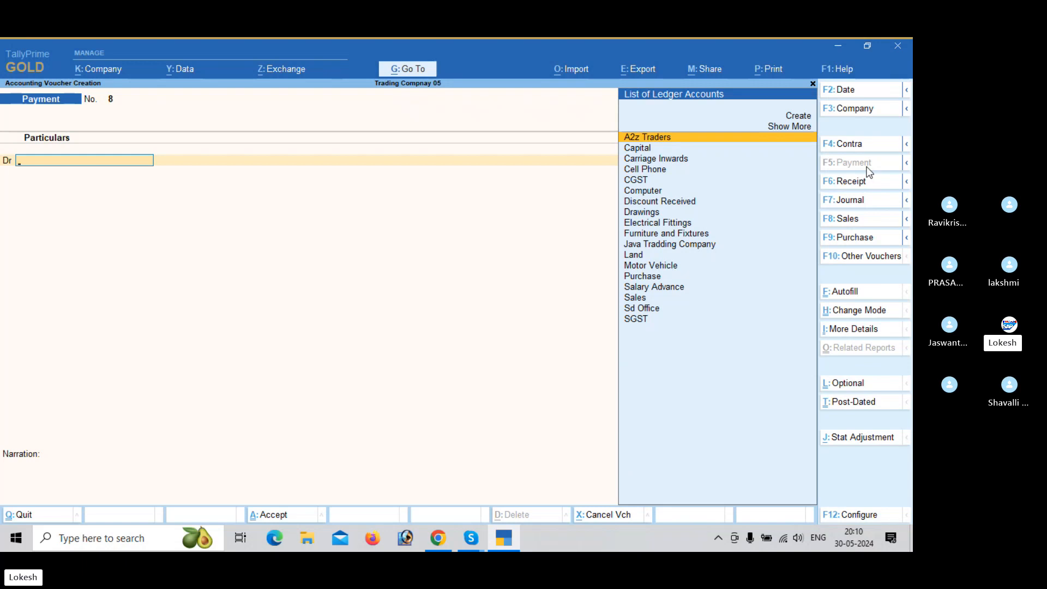
# - Create a Salaries ledger under Indirect Expenses for the debit line of the payment voucher
pyautogui.write('Sa')
pyautogui.hotkey('alt', 'c')
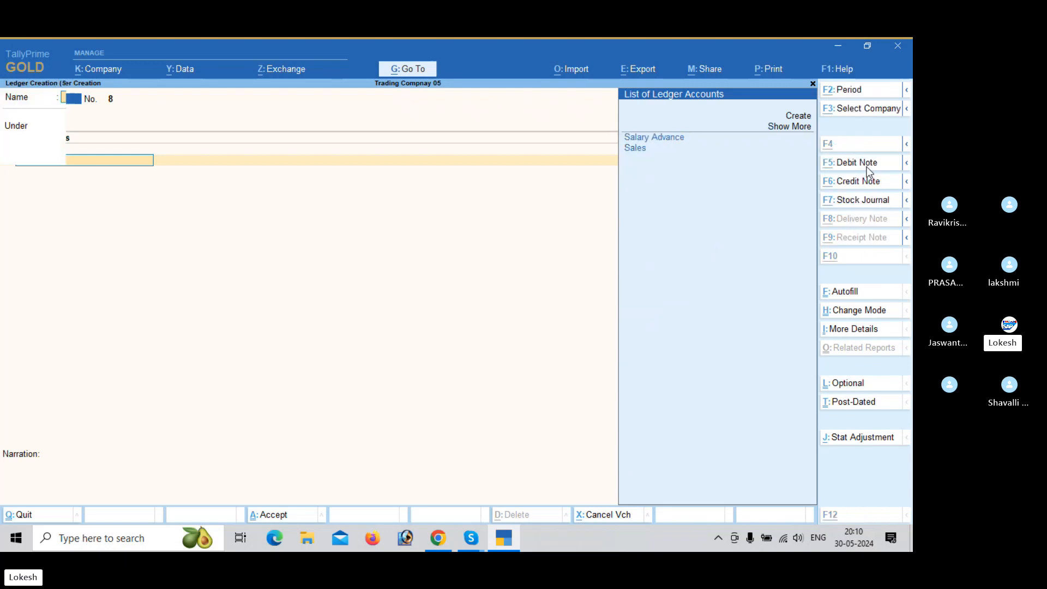
pyautogui.write('Salar')
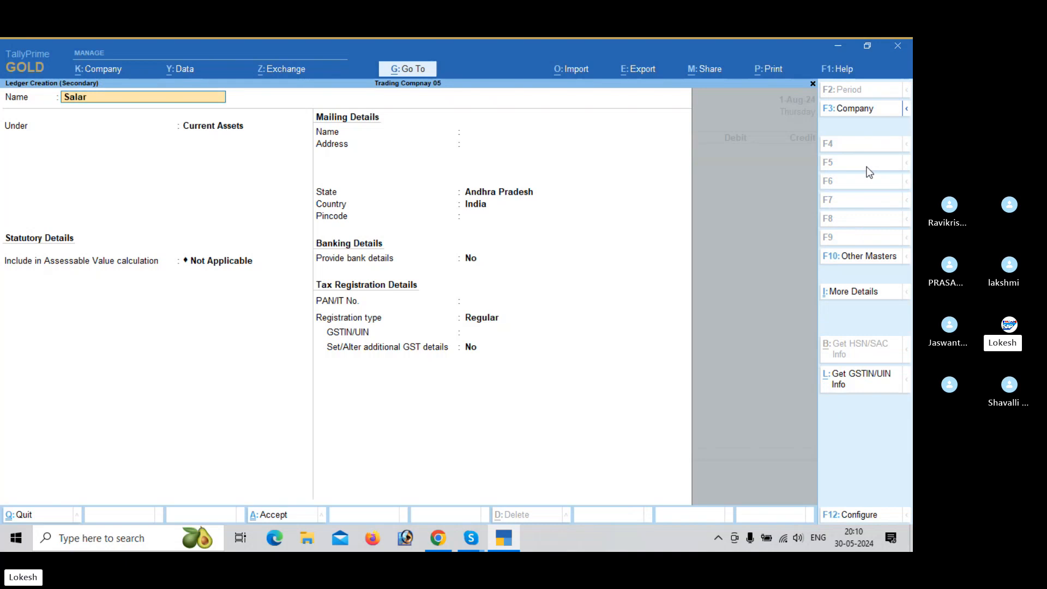
pyautogui.write('ies')
pyautogui.press('Return')
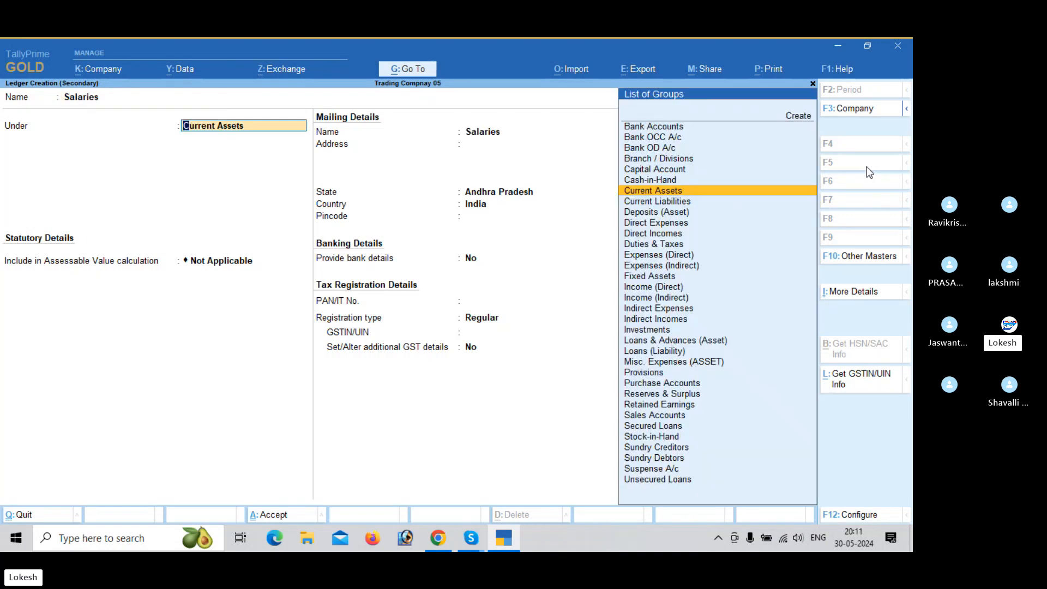
pyautogui.write('Ind')
pyautogui.press('Down')
pyautogui.press('Down')
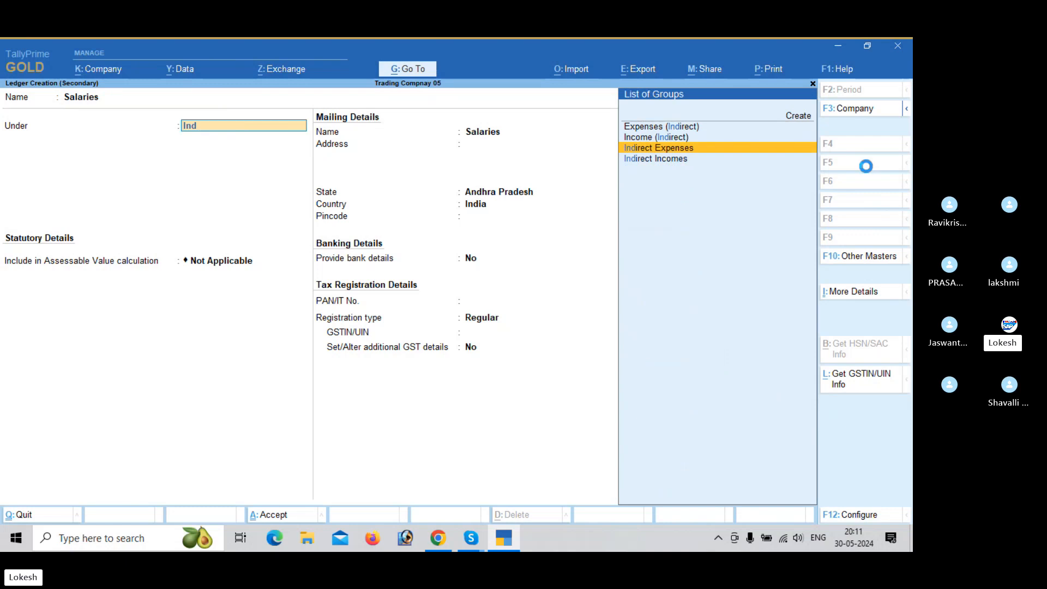
pyautogui.press('Return')
pyautogui.hotkey('ctrl', 'a')
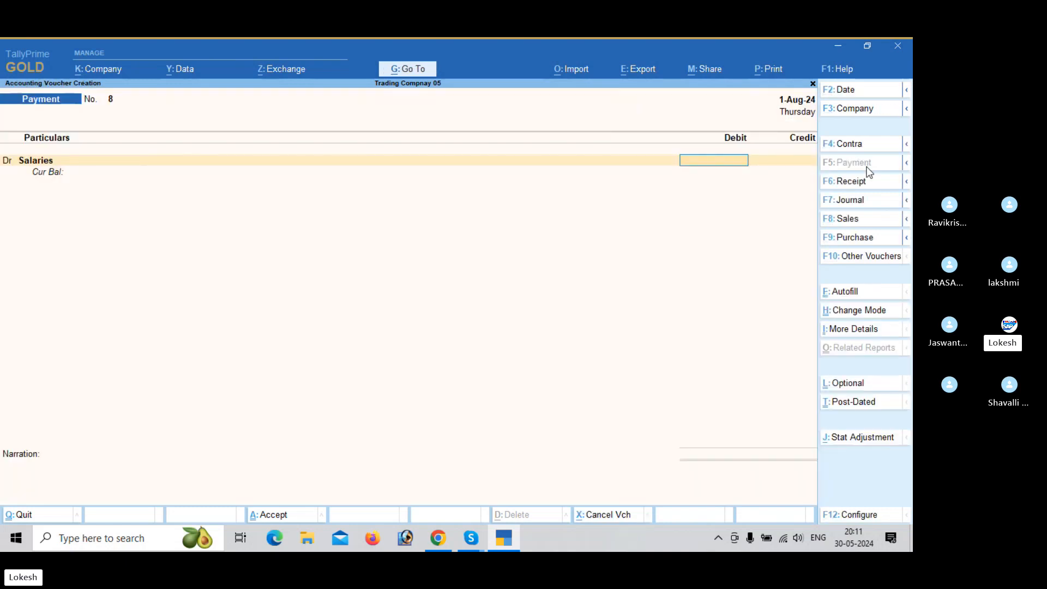
# - Debit Salaries with 11,500 and credit Salary Advance with 500 in the payment voucher
pyautogui.write('11500')
pyautogui.press('Return')
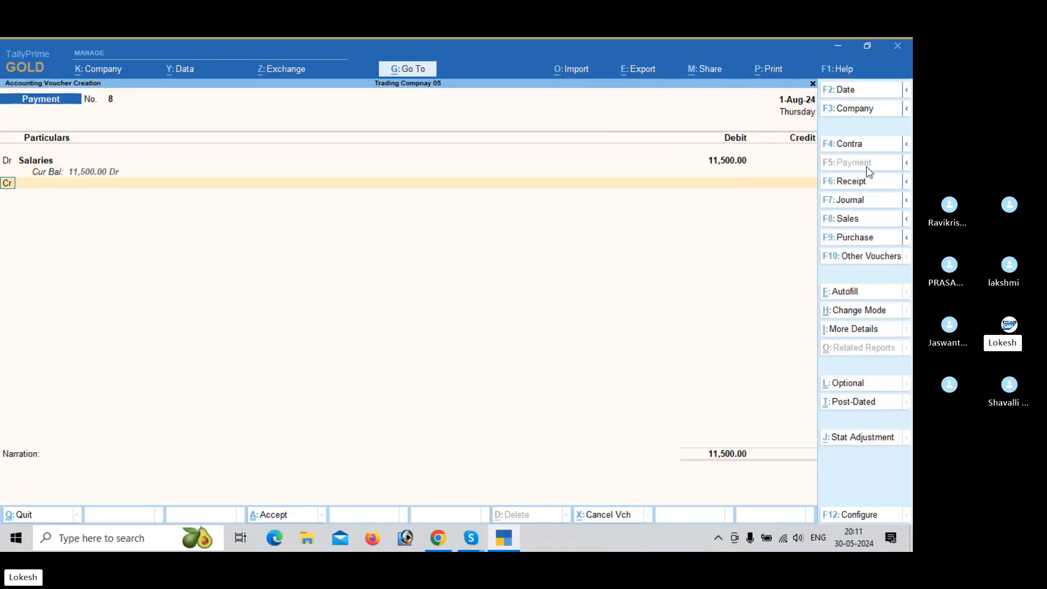
pyautogui.press('Return')
pyautogui.write('Sa')
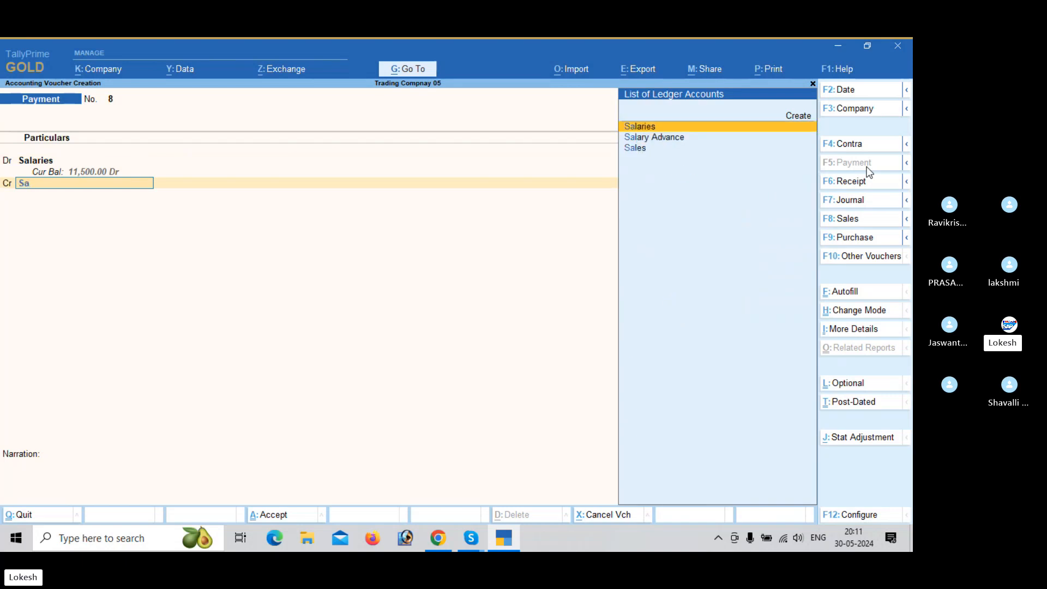
pyautogui.press('Down')
pyautogui.press('Return')
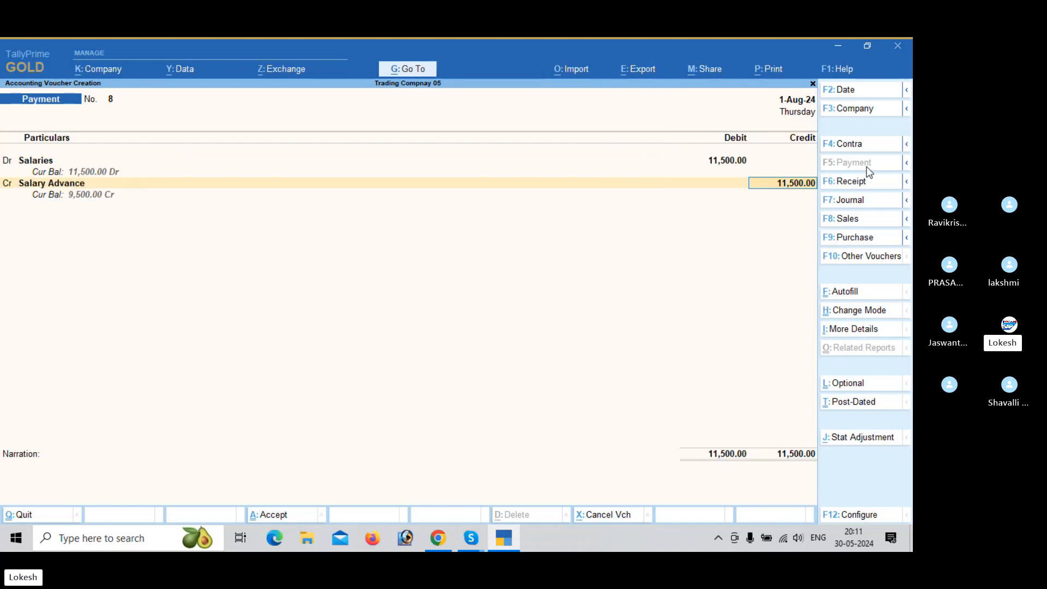
pyautogui.write('500')
pyautogui.press('Return')
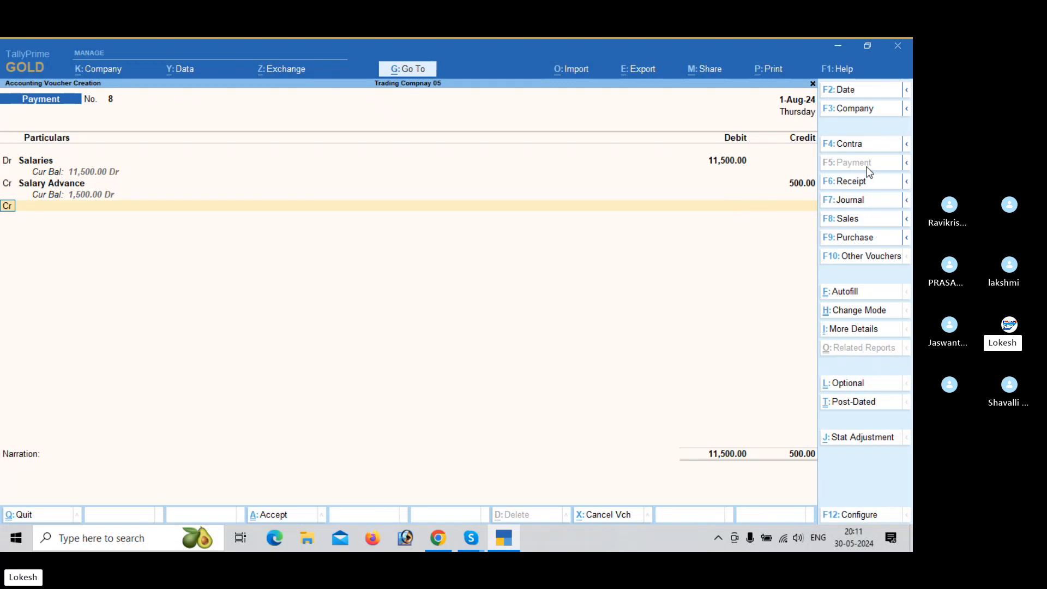
# - Credit Icici Bank with the remaining 11,000, keep the cheque bank allocation defaults, and save the payment voucher
pyautogui.press('Return')
pyautogui.write('ic')
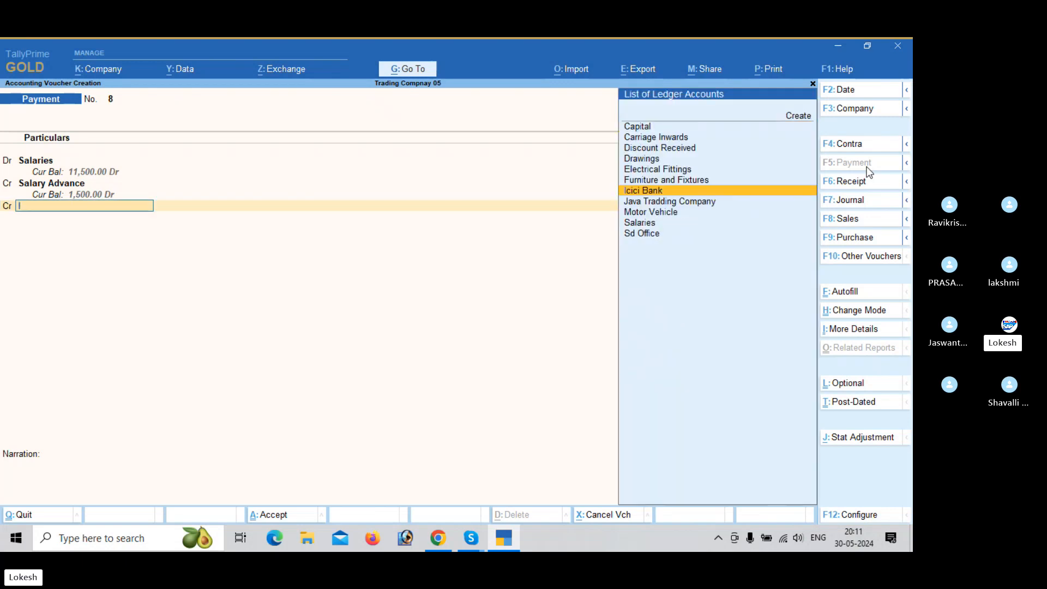
pyautogui.press('Return')
pyautogui.press('Return')
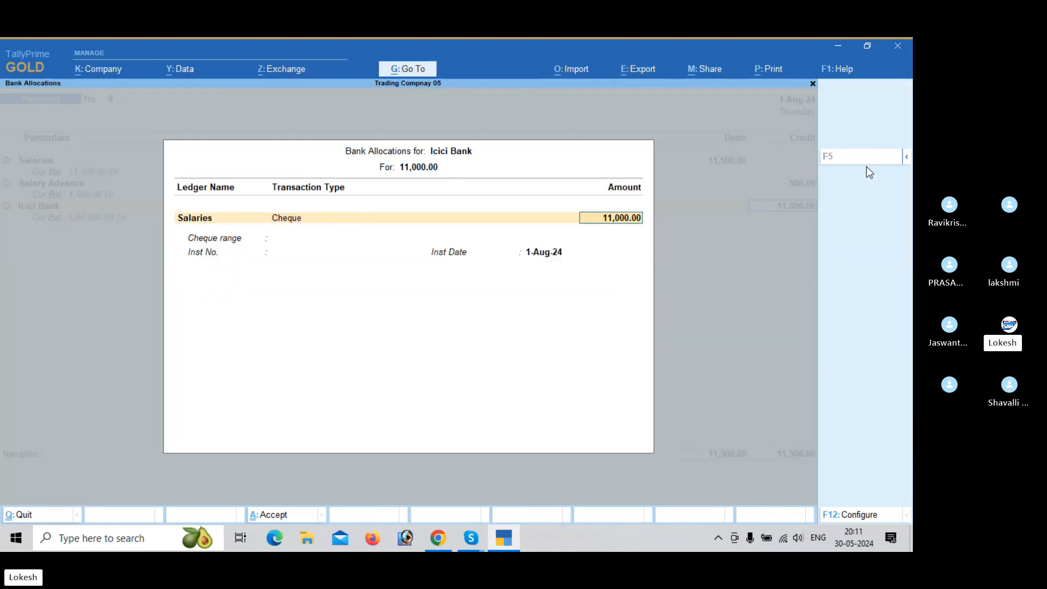
pyautogui.press('Return')
pyautogui.press('Return')
pyautogui.press('Return')
pyautogui.press('Return')
pyautogui.press('Return')
pyautogui.press('Return')
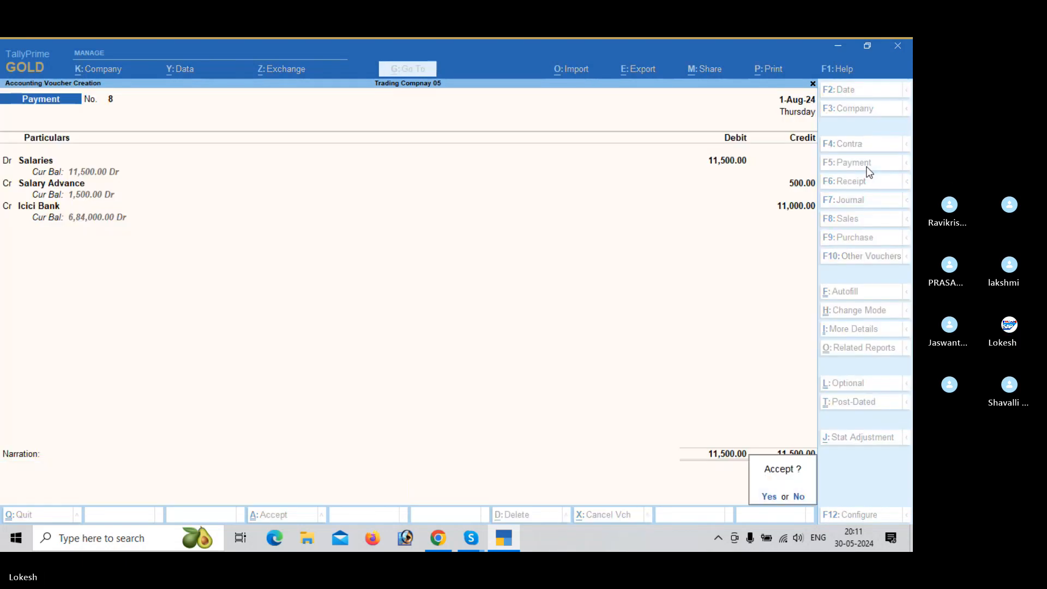
pyautogui.press('Return')
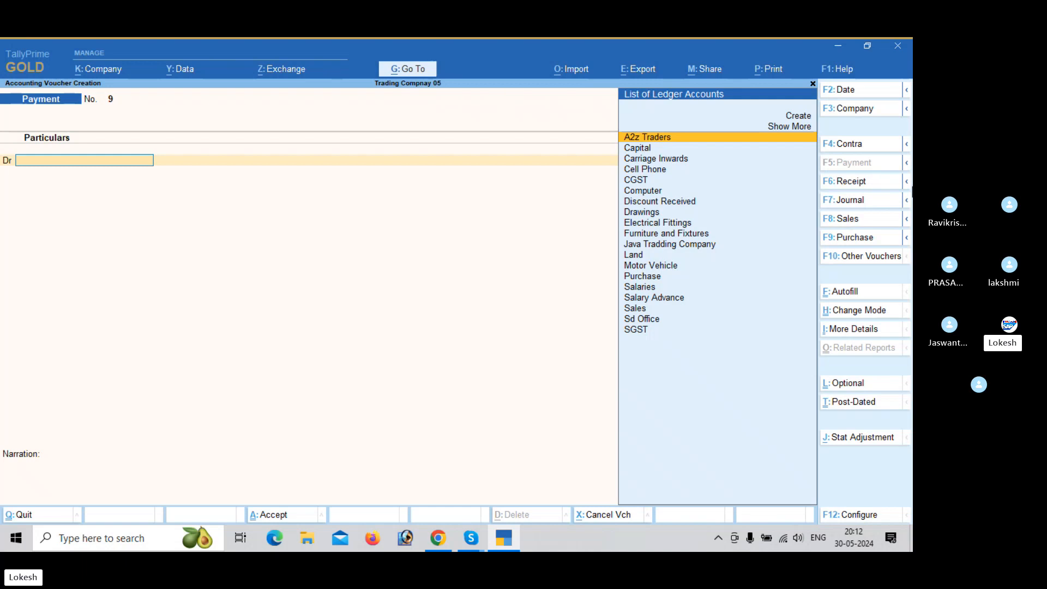
# - Start a purchase voucher and enable separate Actual and Billed Quantity columns in the company features
pyautogui.click(861, 238)
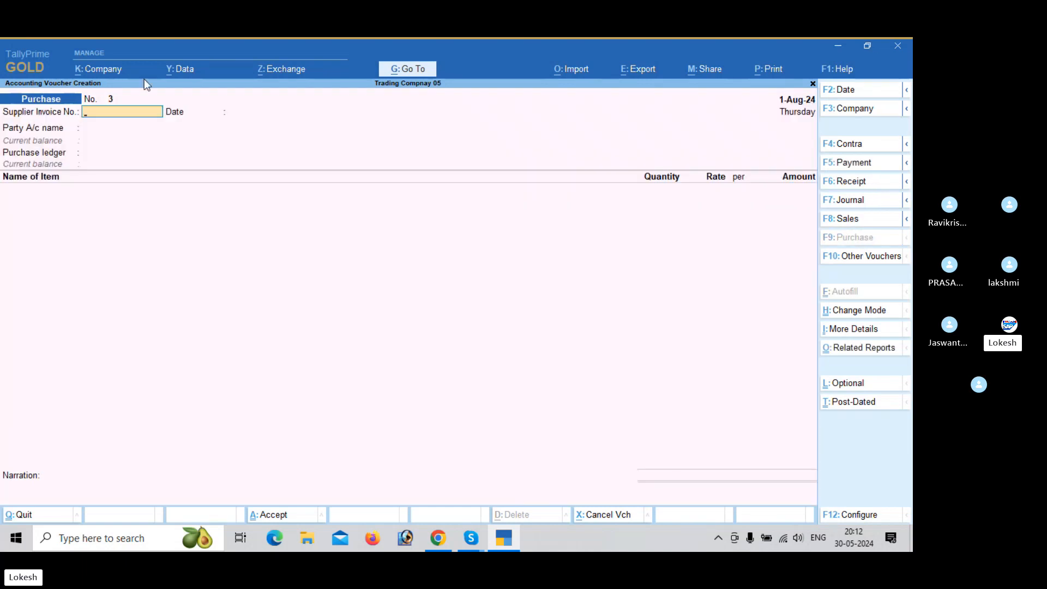
pyautogui.click(104, 71)
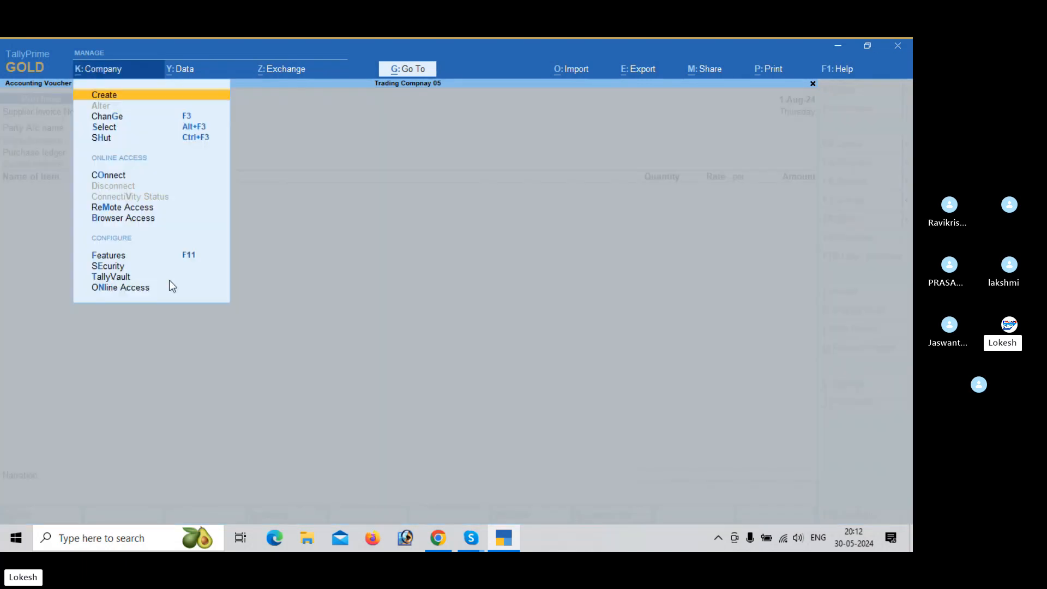
pyautogui.click(154, 256)
pyautogui.click(369, 383)
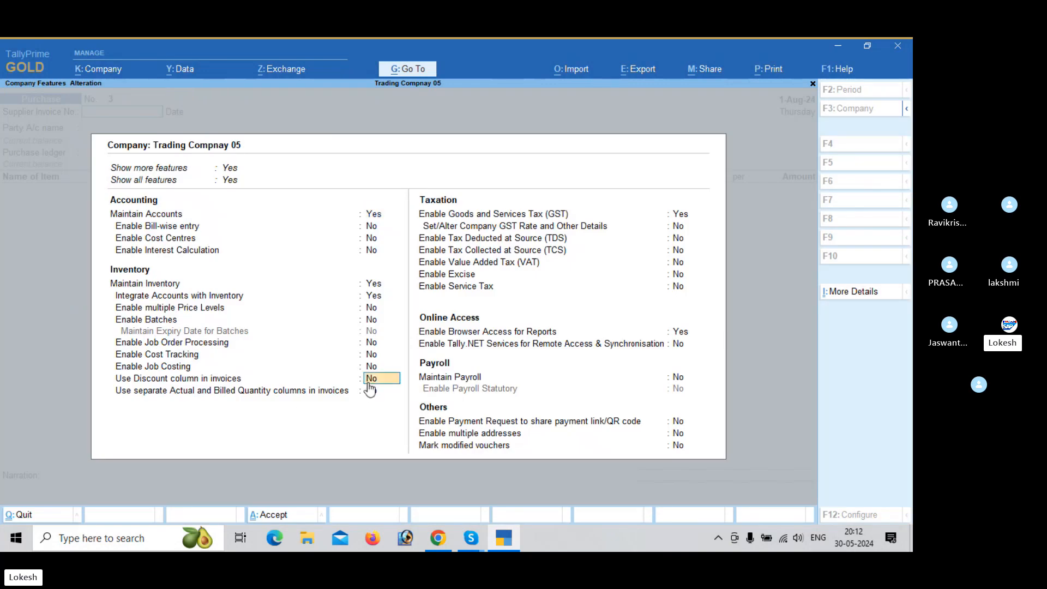
pyautogui.click(369, 390)
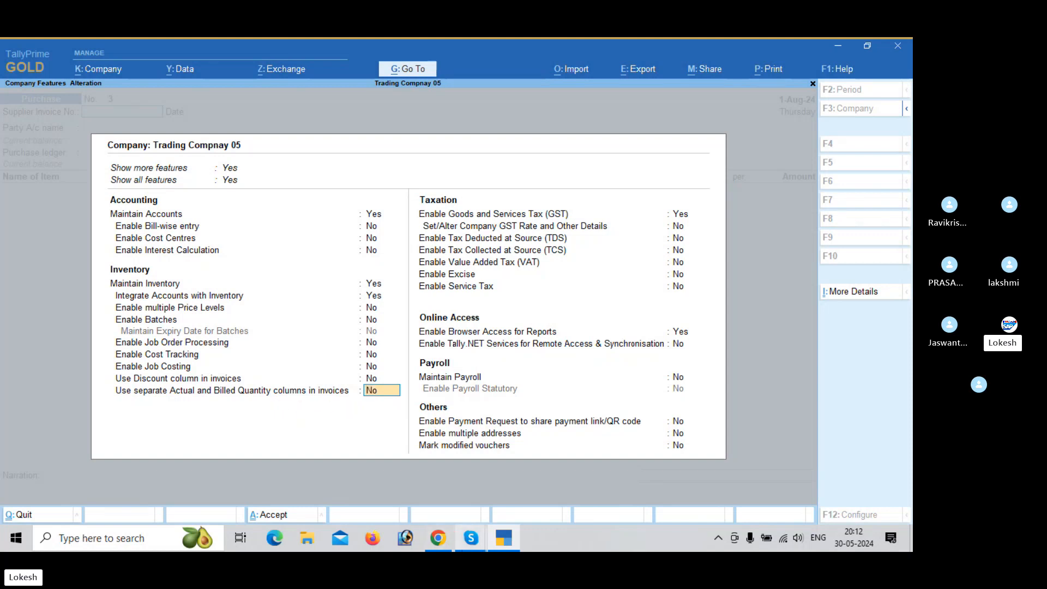
pyautogui.moveTo(471, 537)
pyautogui.click(459, 509)
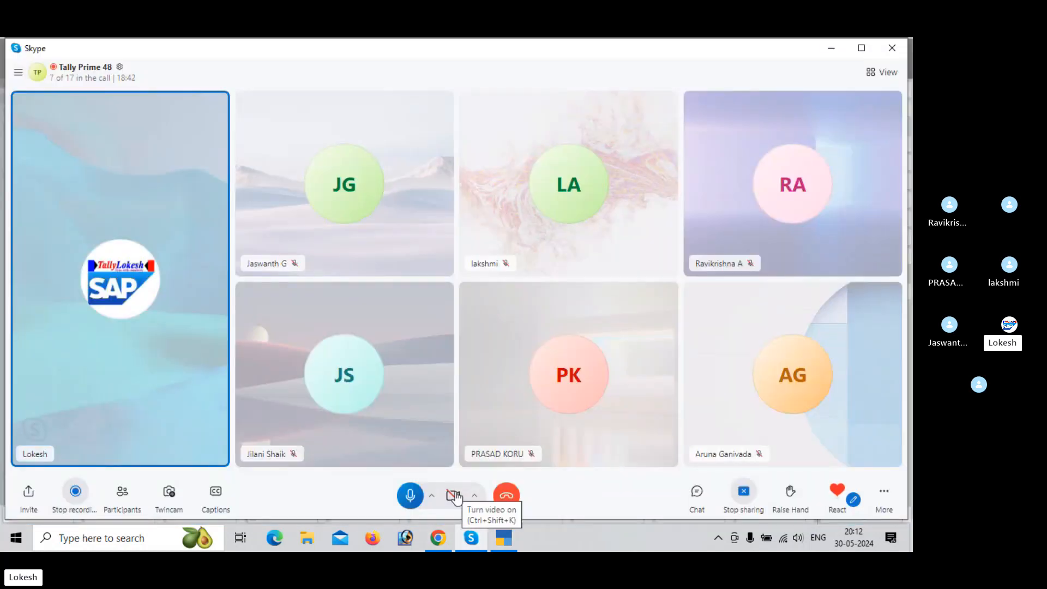
pyautogui.click(832, 49)
pyautogui.write('y')
pyautogui.press('Return')
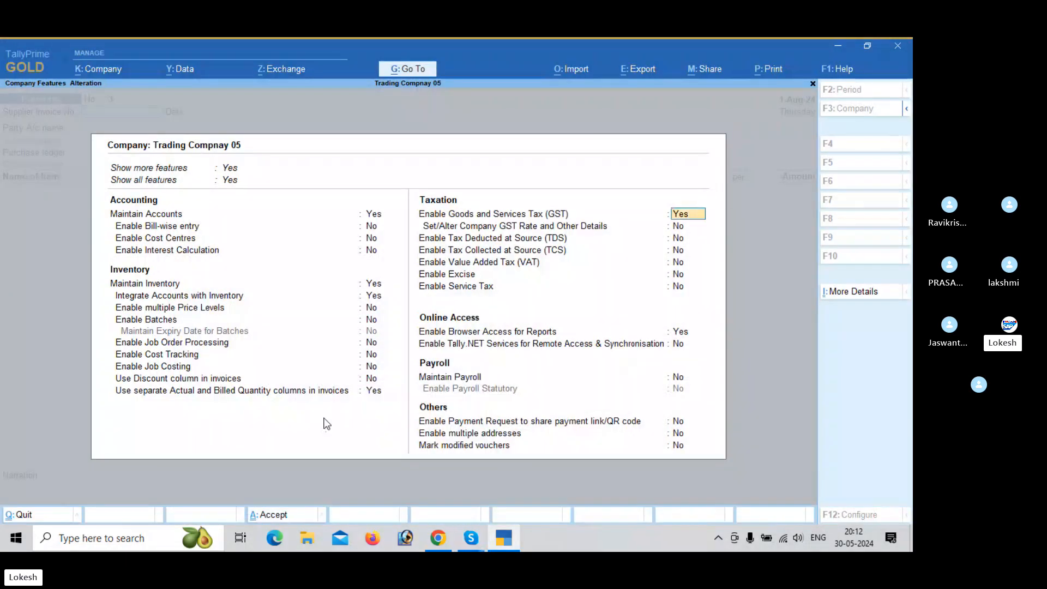
pyautogui.hotkey('ctrl', 'a')
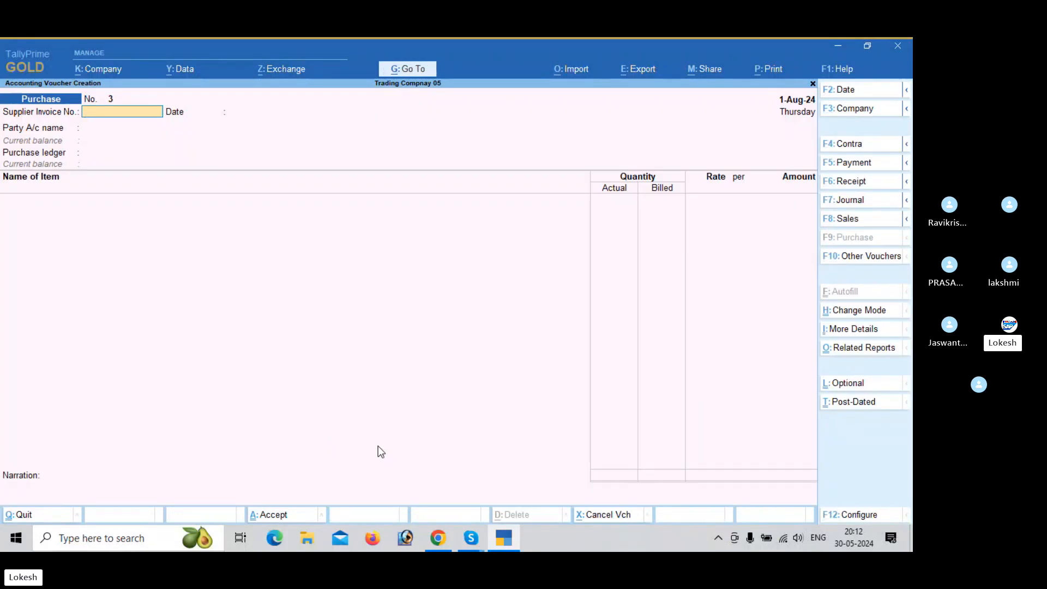
# - Leave the supplier invoice number blank and start a new party ledger, Raja Traders, under Sundry Creditors
pyautogui.press('Return')
pyautogui.hotkey('alt', 'c')
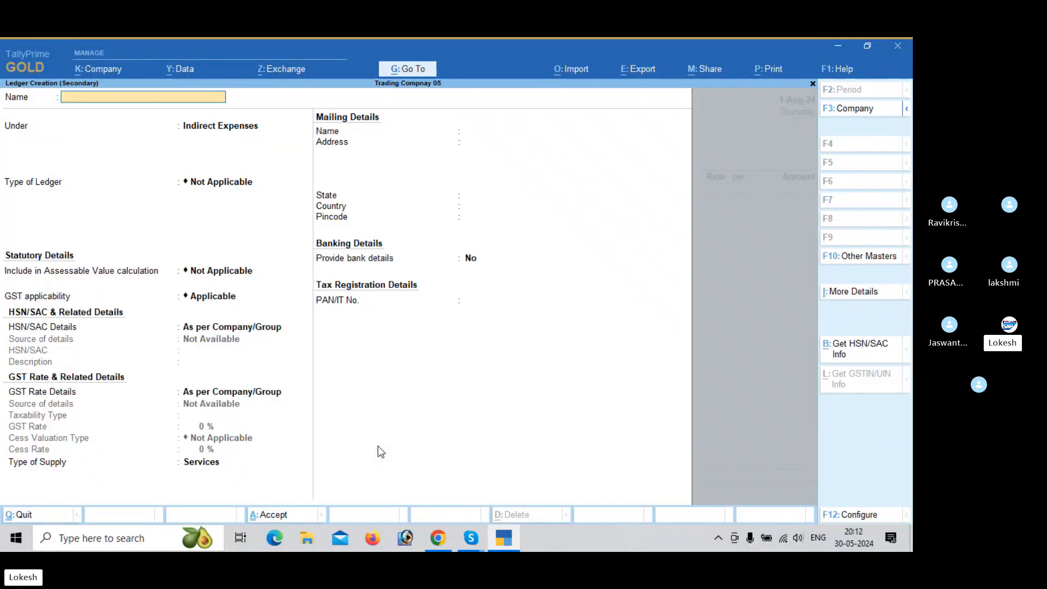
pyautogui.write('Raja traders')
pyautogui.press('Return')
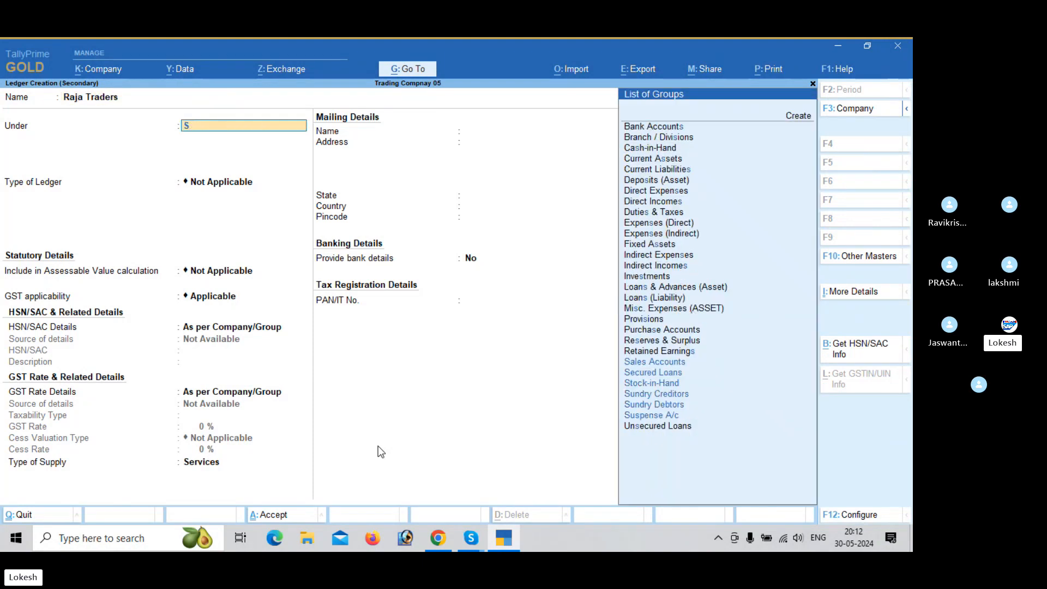
pyautogui.write('Sun')
pyautogui.press('Return')
pyautogui.press('Return')
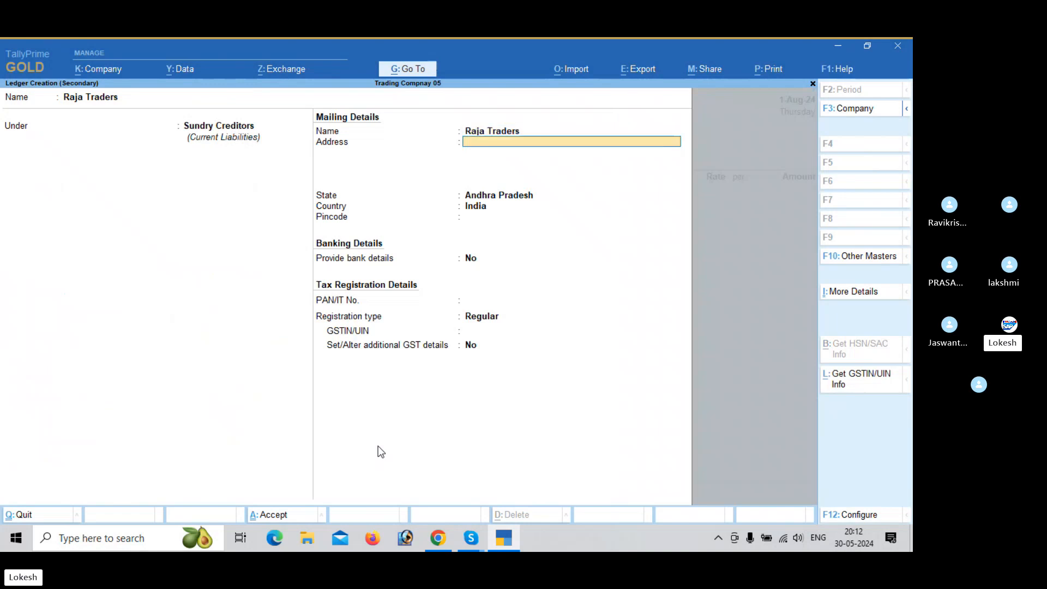
# - Keep the Raja Traders mailing details and Regular registration type, enter 37 as the GSTIN/UIN, and save the ledger
pyautogui.press('Return')
pyautogui.press('Return')
pyautogui.press('Return')
pyautogui.press('Return')
pyautogui.press('Return')
pyautogui.press('Return')
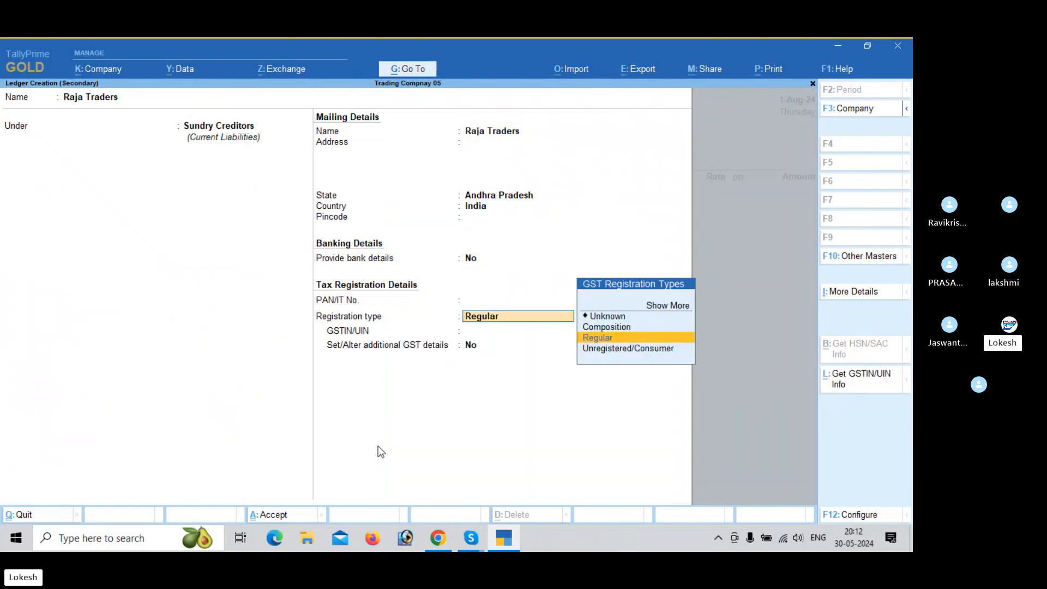
pyautogui.press('Return')
pyautogui.write('37')
pyautogui.press('Return')
pyautogui.press('Return')
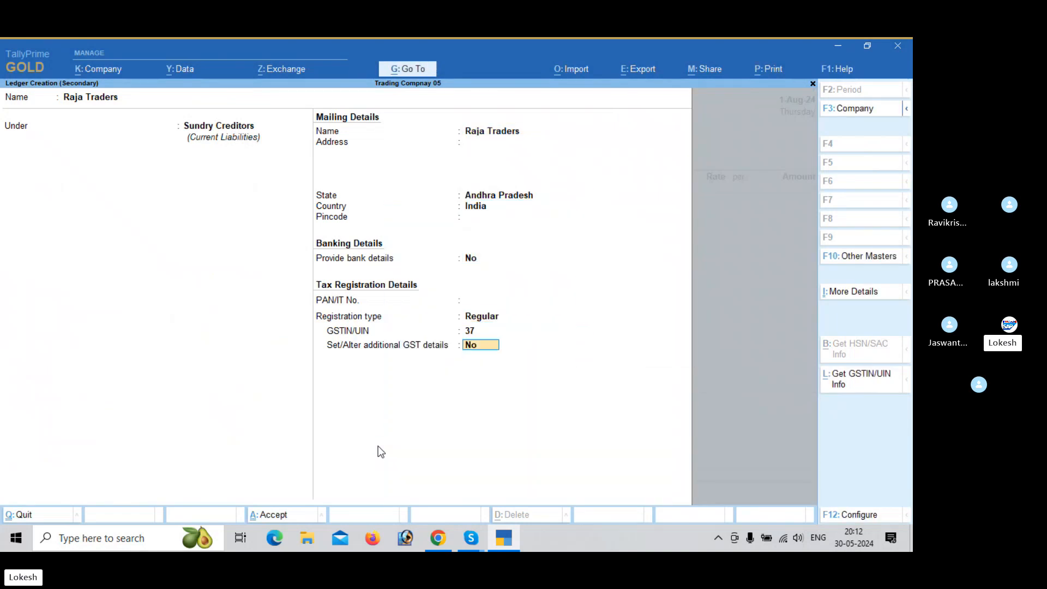
pyautogui.press('Return')
pyautogui.press('Return')
pyautogui.press('Return')
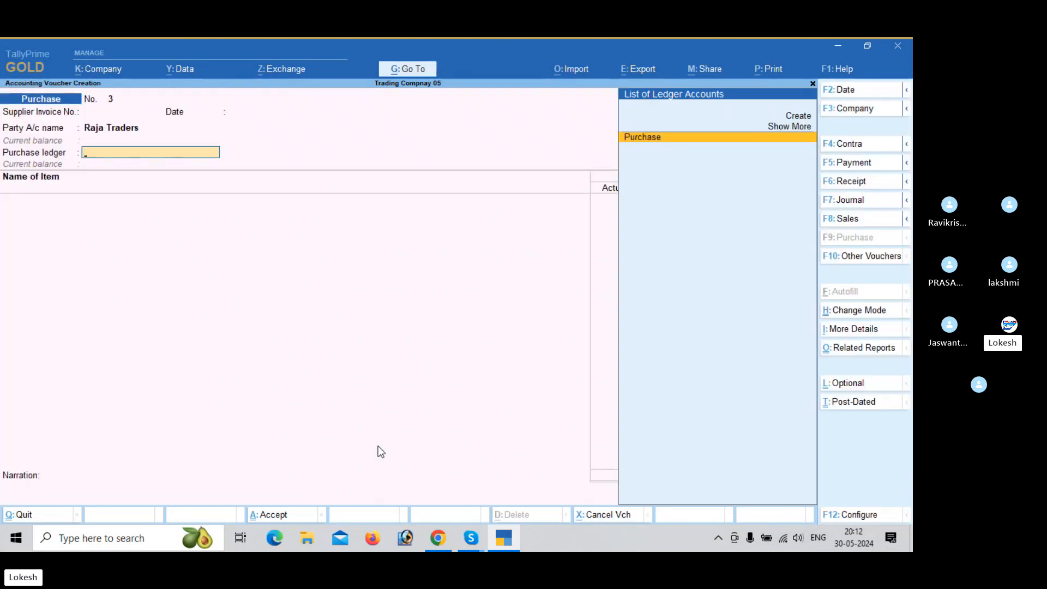
# - Choose the Purchase ledger and add High Capacity Stabilizers with 55 nos actual and 50 nos billed at a rate of 650
pyautogui.press('Return')
pyautogui.write('H')
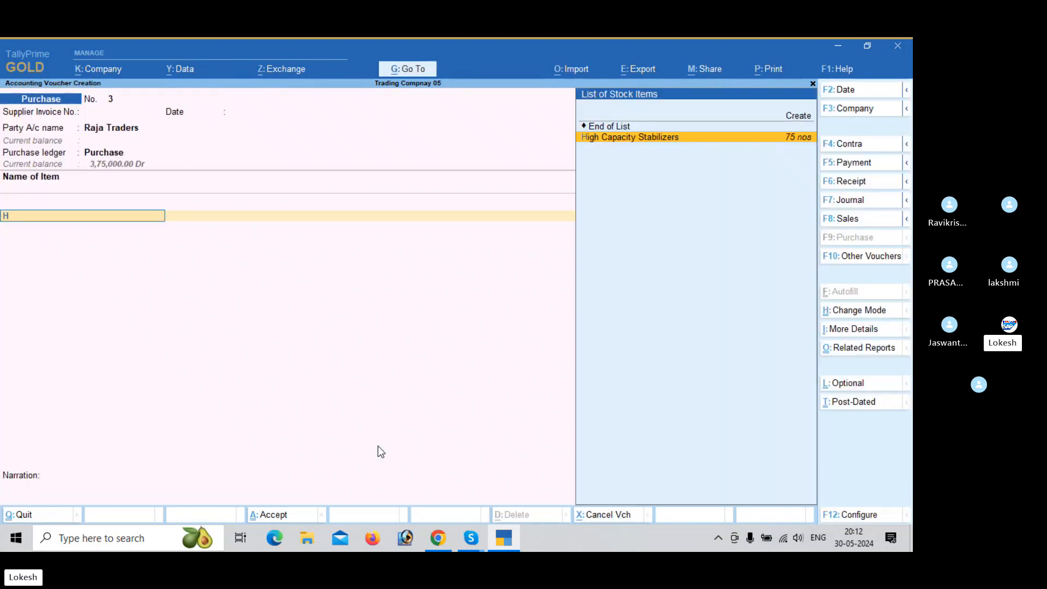
pyautogui.press('Return')
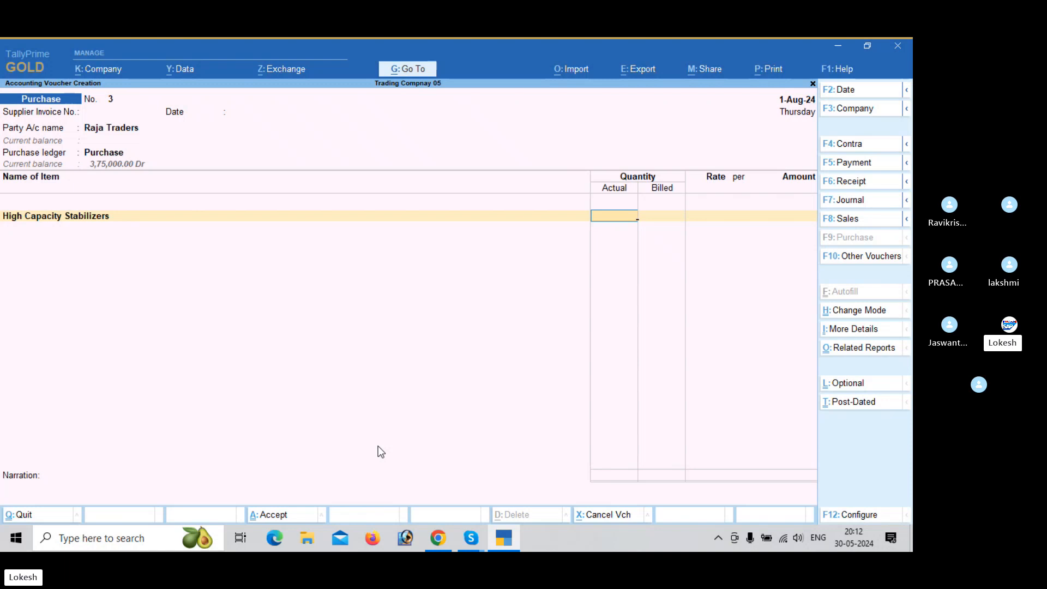
pyautogui.write('55')
pyautogui.press('Return')
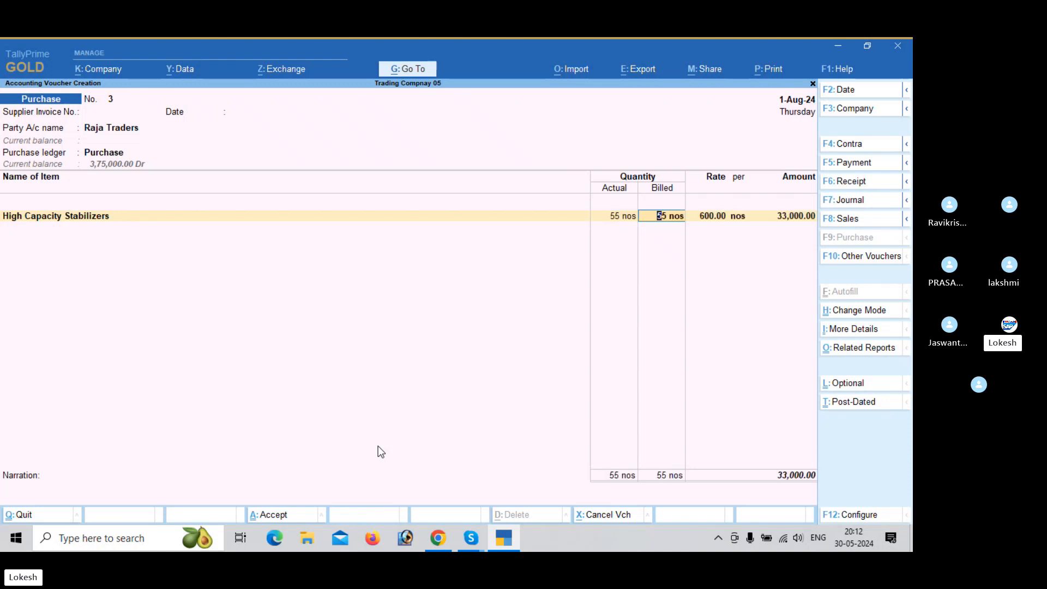
pyautogui.write('50')
pyautogui.press('Return')
pyautogui.write('650')
pyautogui.press('Return')
pyautogui.press('Return')
pyautogui.press('Return')
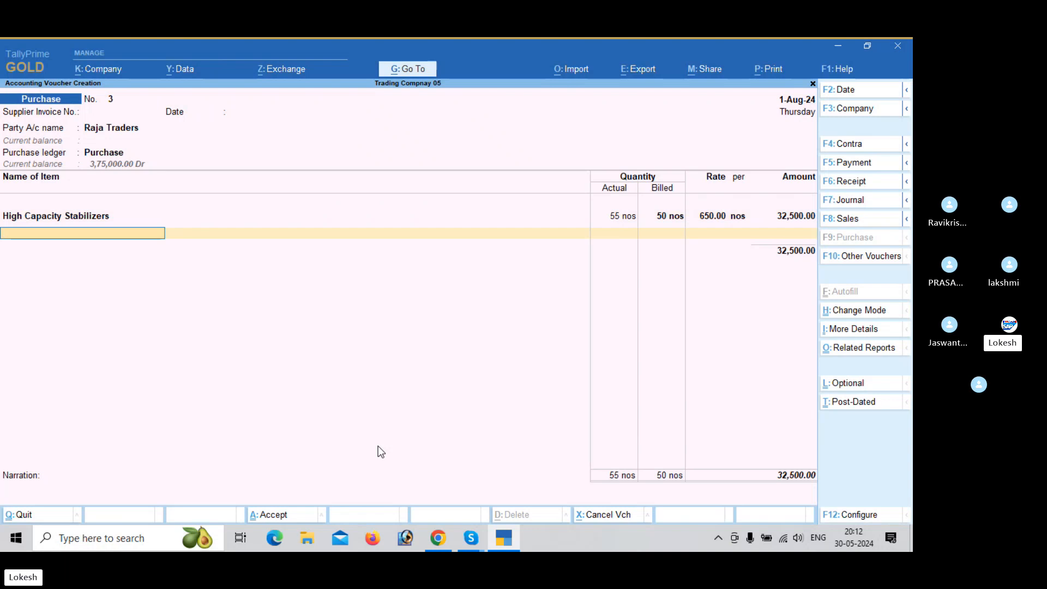
# - Add Low Capacity Stabilizers with 20 nos actual and 24 nos billed at the rate of 400
pyautogui.write('L')
pyautogui.press('Return')
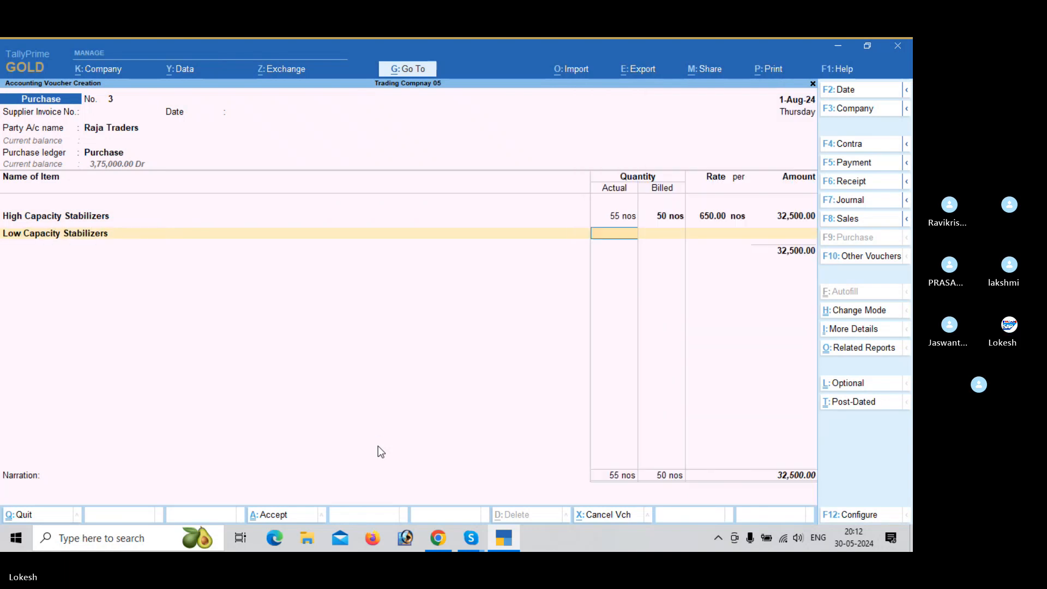
pyautogui.write('20')
pyautogui.press('Return')
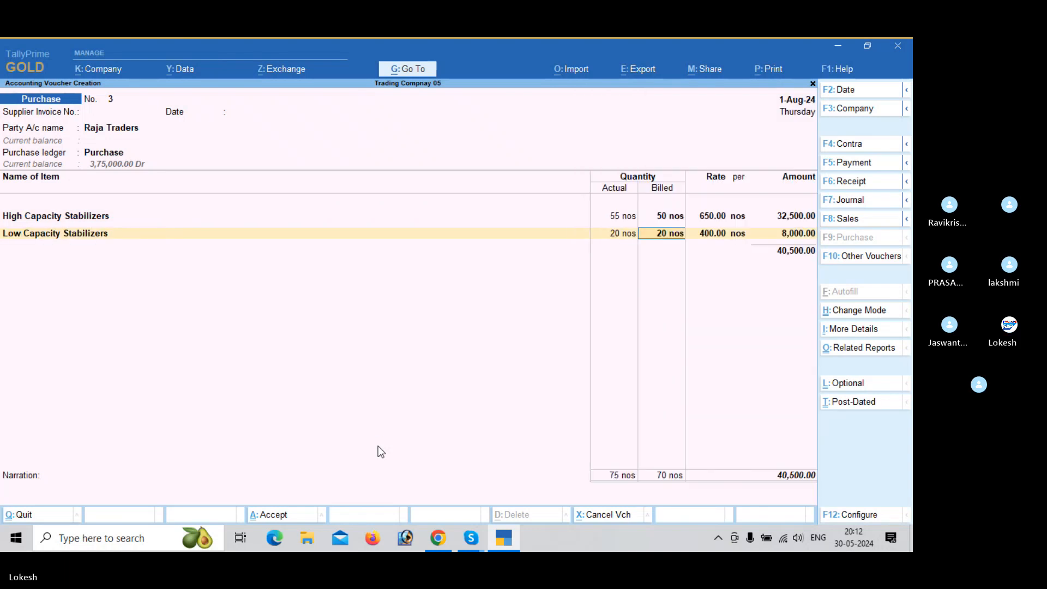
pyautogui.write('24')
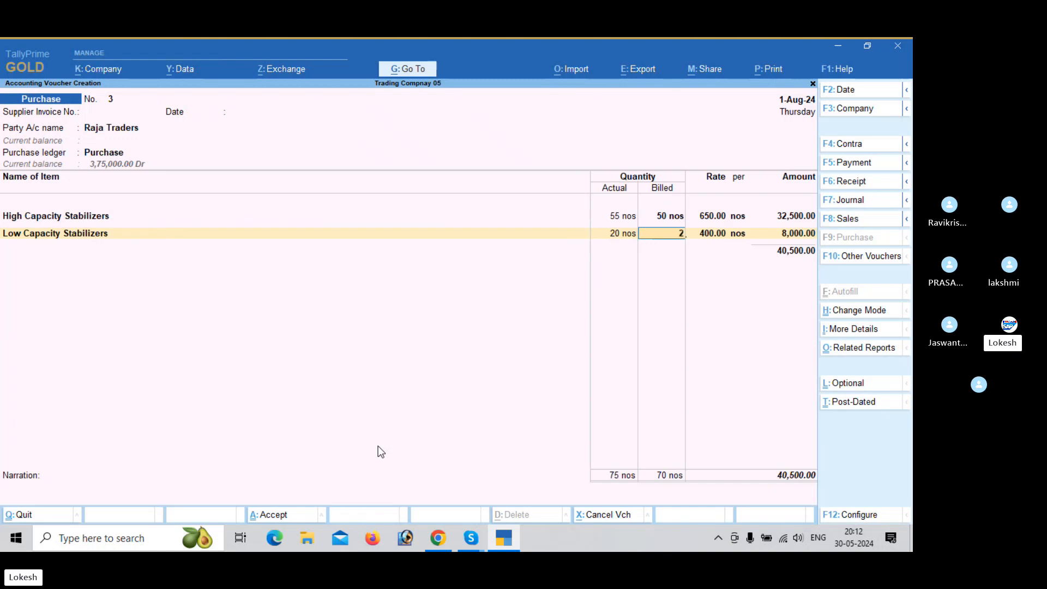
pyautogui.press('Return')
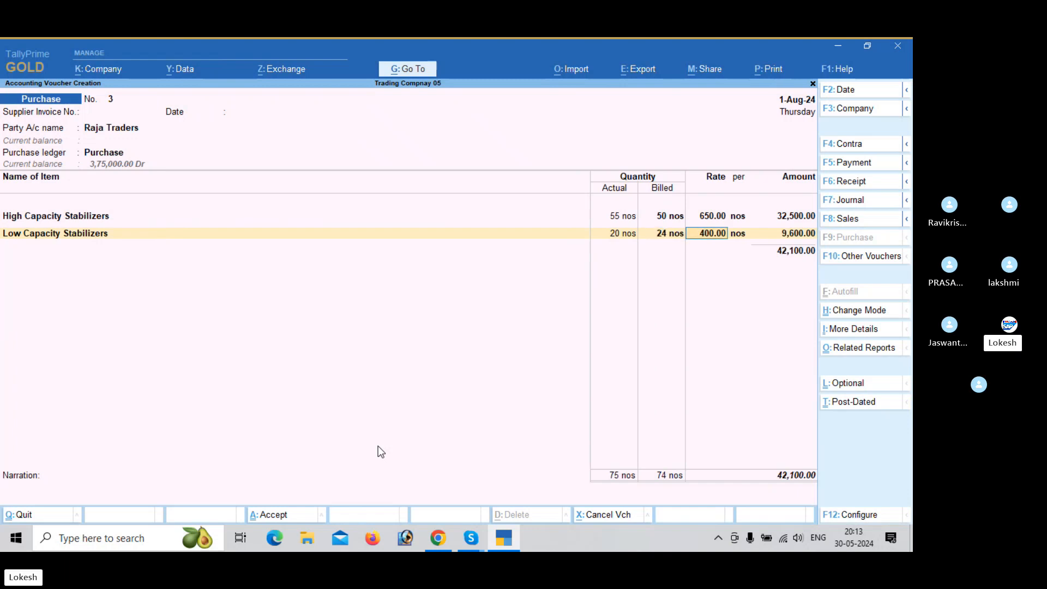
pyautogui.press('Return')
pyautogui.press('Return')
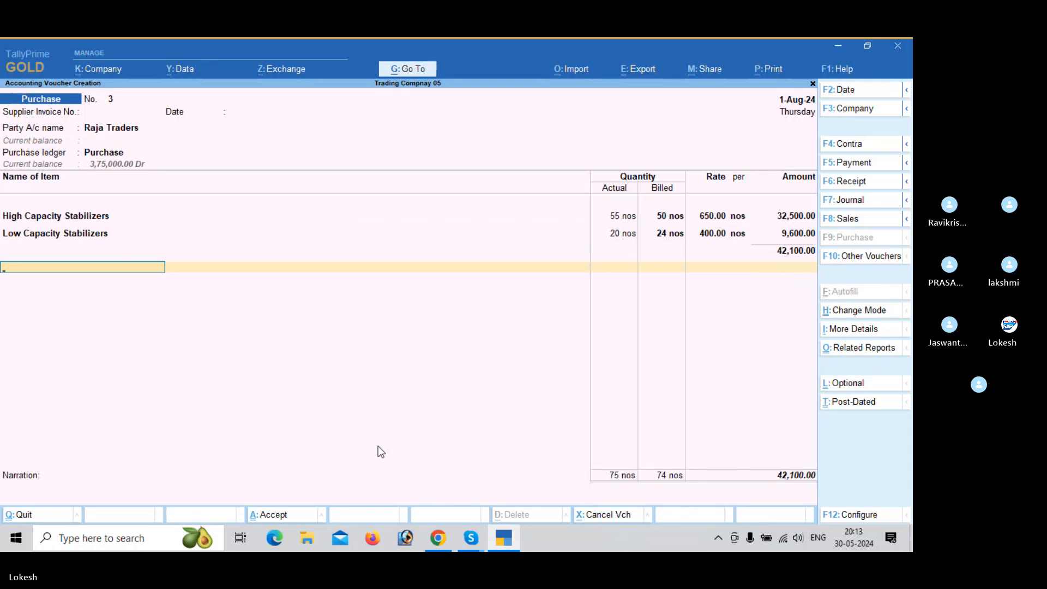
# - Add the CGST and SGST ledgers, and correct Low Capacity Stabilizers to 24 nos actual and 20 nos billed
pyautogui.write('Cg')
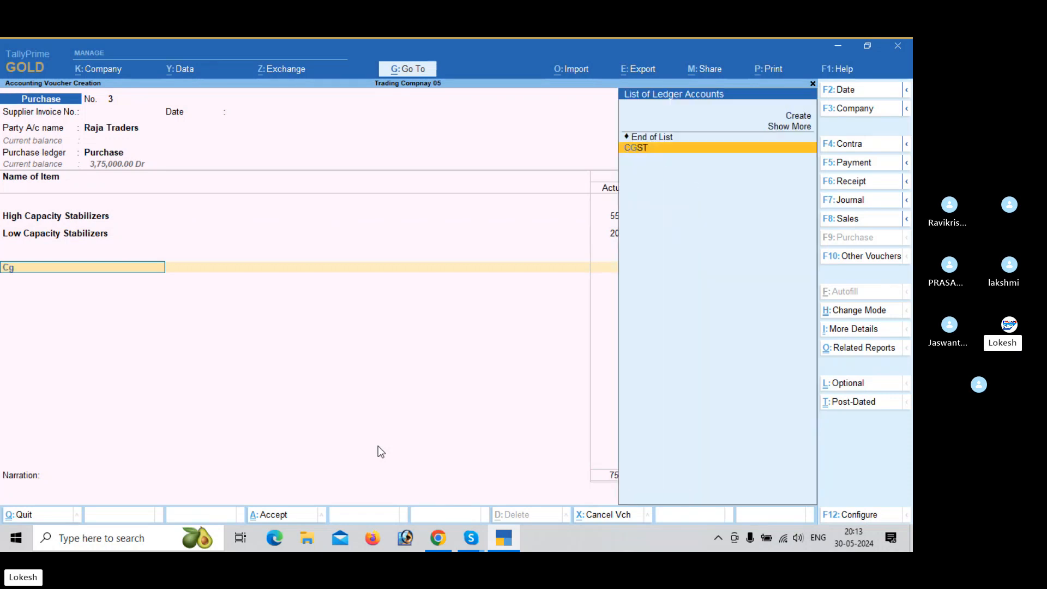
pyautogui.press('Return')
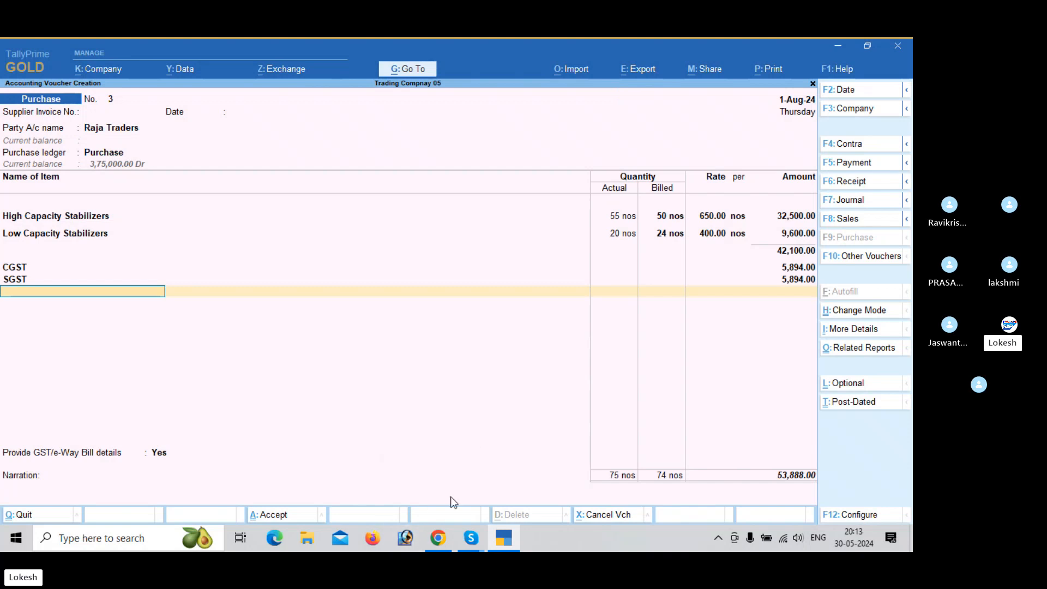
pyautogui.click(626, 234)
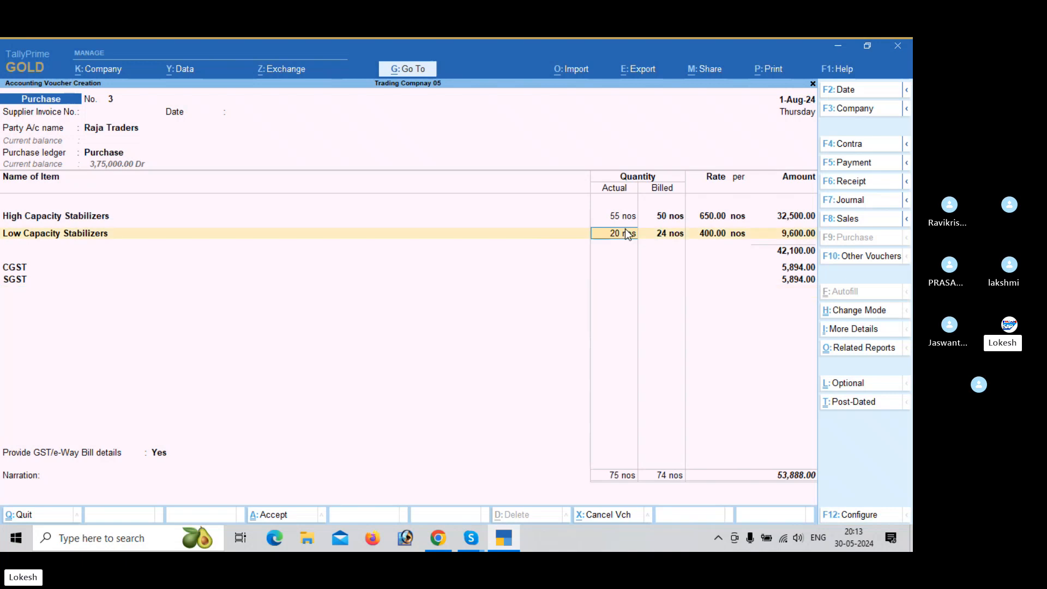
pyautogui.write('24')
pyautogui.press('Return')
pyautogui.write('20')
pyautogui.press('Return')
pyautogui.press('Return')
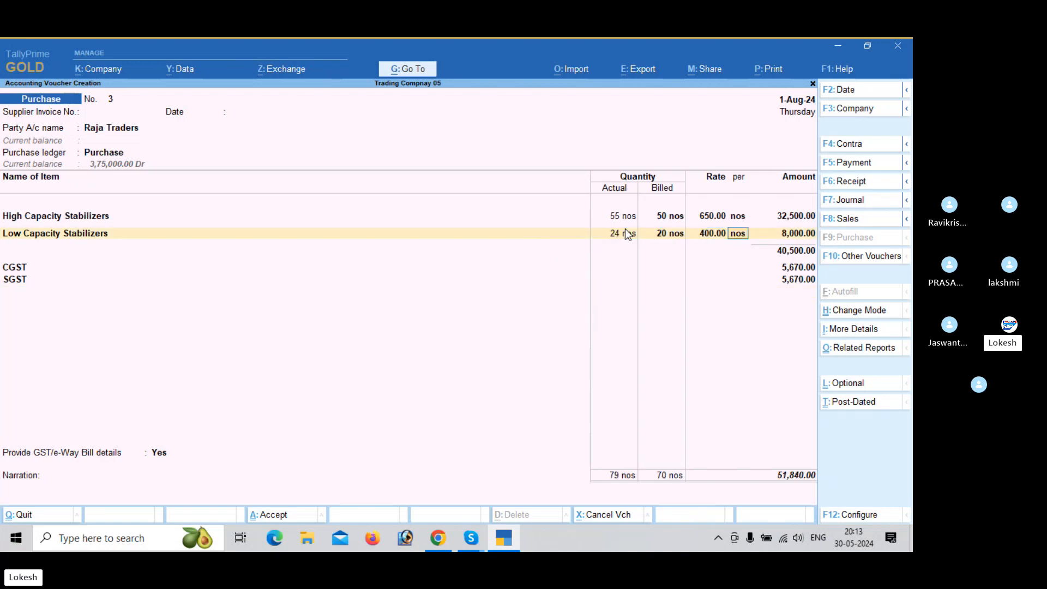
pyautogui.press('Return')
pyautogui.press('Return')
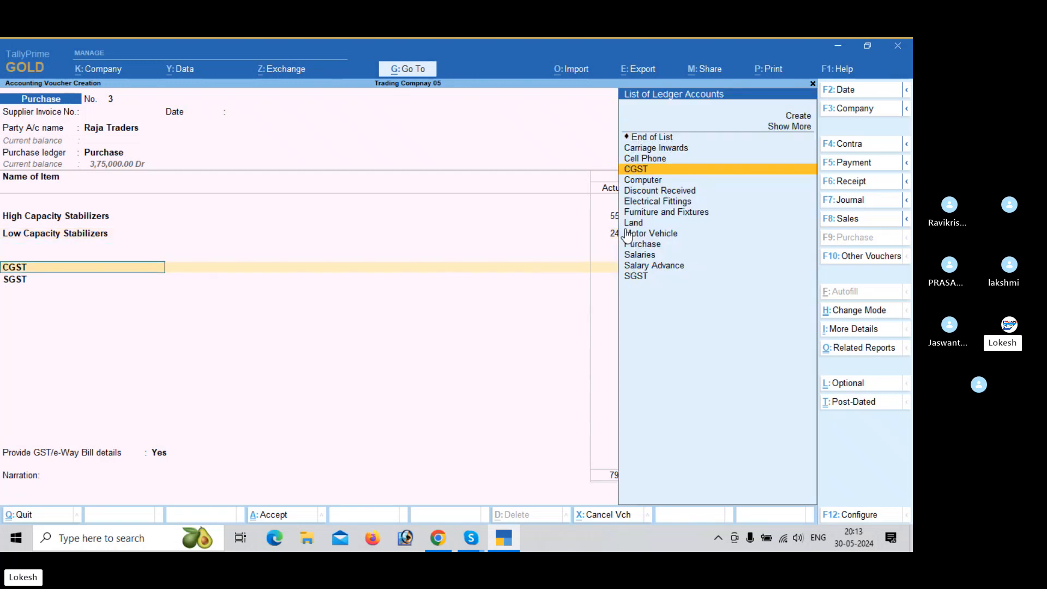
# - Keep both tax ledgers, set Provide GST/e-Way Bill details to No, and save the purchase voucher without a narration
pyautogui.press('Return')
pyautogui.press('Return')
pyautogui.press('Return')
pyautogui.press('Return')
pyautogui.press('Return')
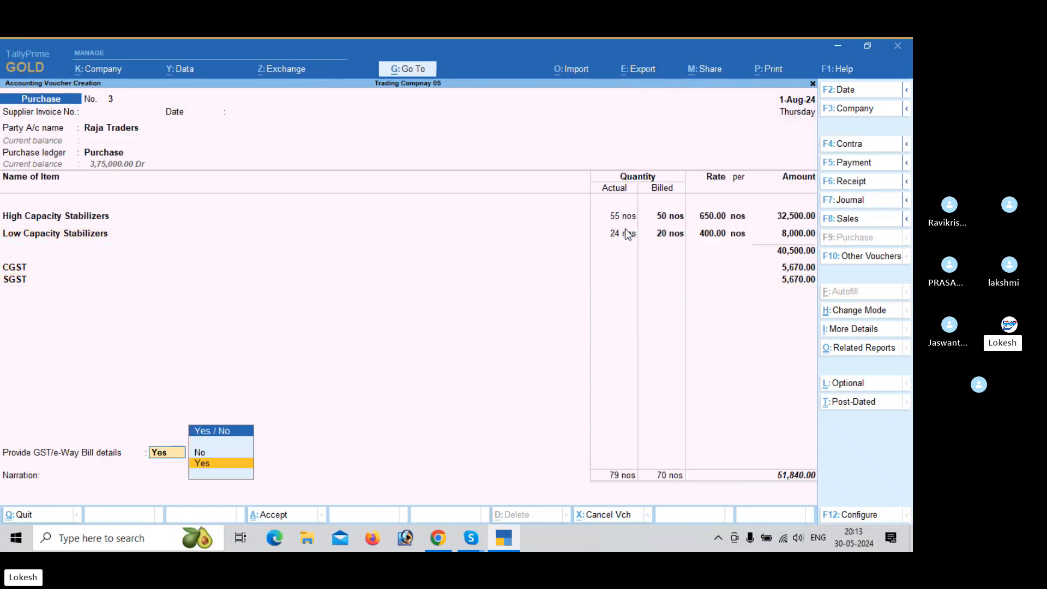
pyautogui.press('Up')
pyautogui.press('Return')
pyautogui.press('Return')
pyautogui.press('Return')
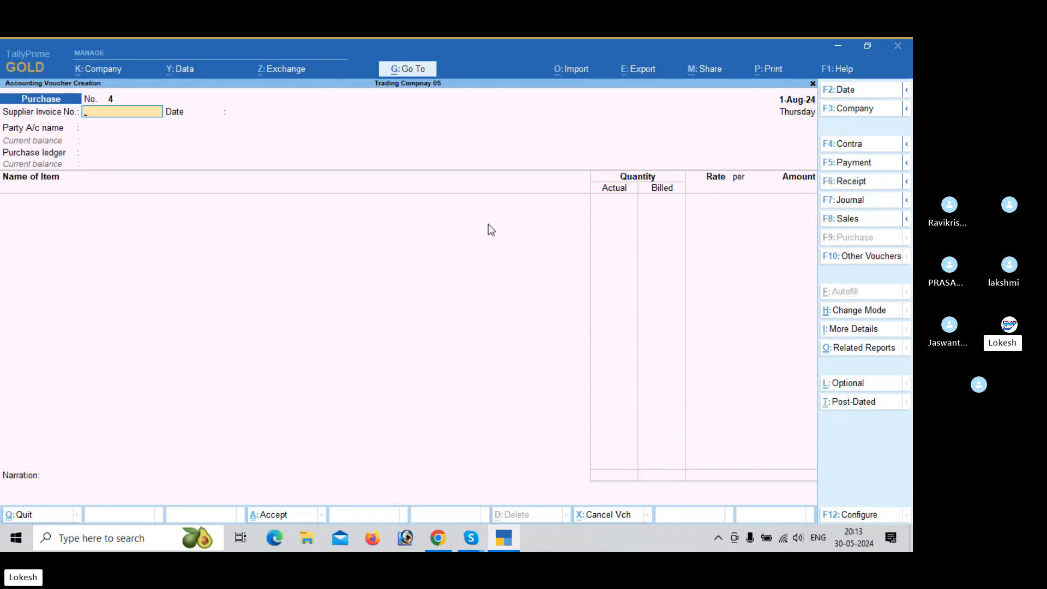
# - Start a payment voucher and debit A2z Traders with 6,45,450
pyautogui.click(859, 164)
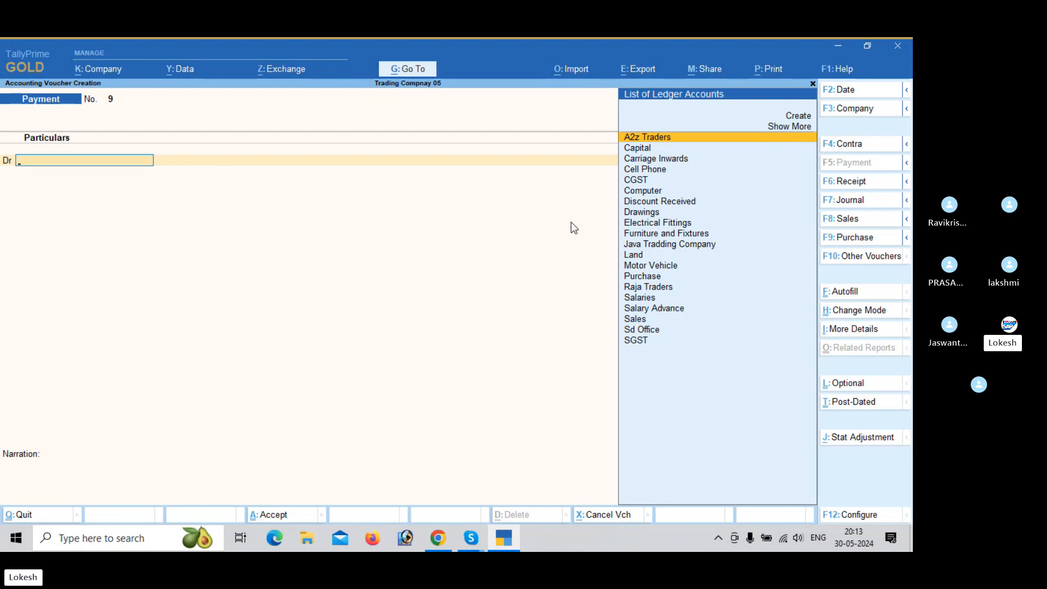
pyautogui.write('a')
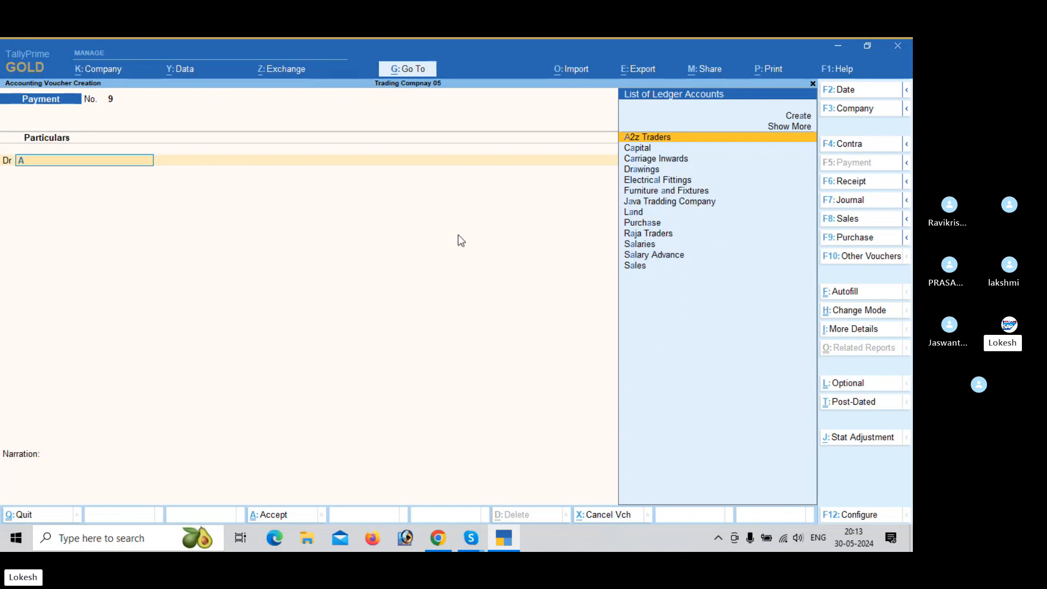
pyautogui.press('Return')
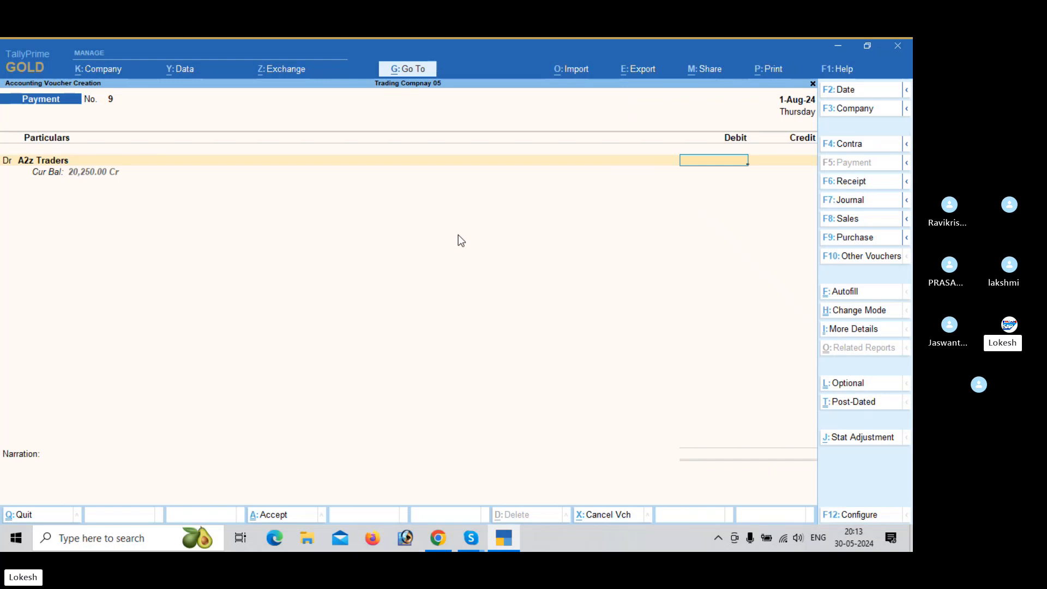
pyautogui.write('645450')
pyautogui.press('Return')
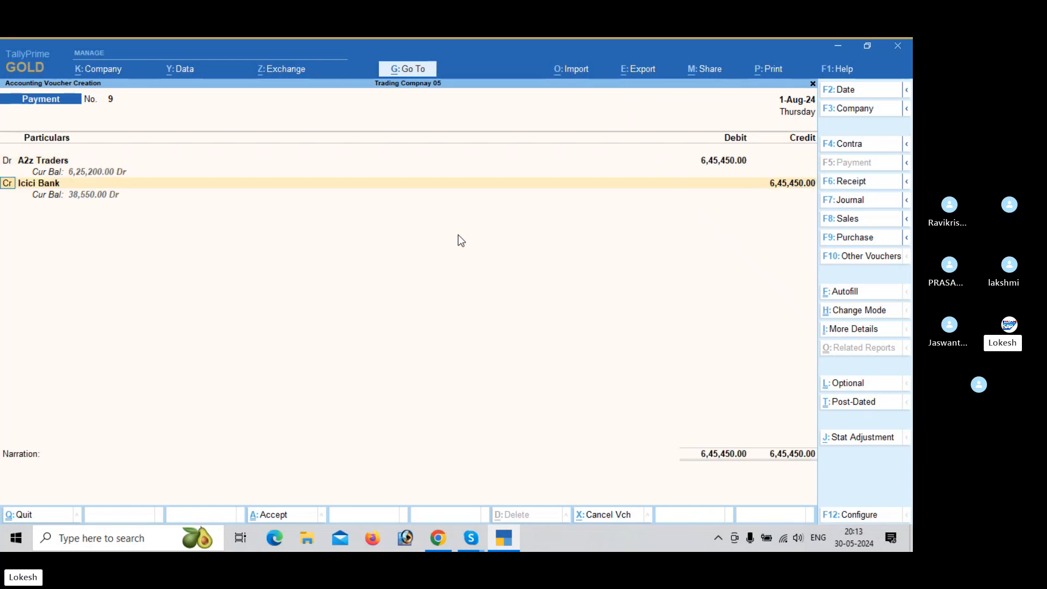
# - Make the second line a debit of 1,945 against a new Interest Paid ledger created under Indirect Expenses
pyautogui.press('Return')
pyautogui.press('d')
pyautogui.press('Return')
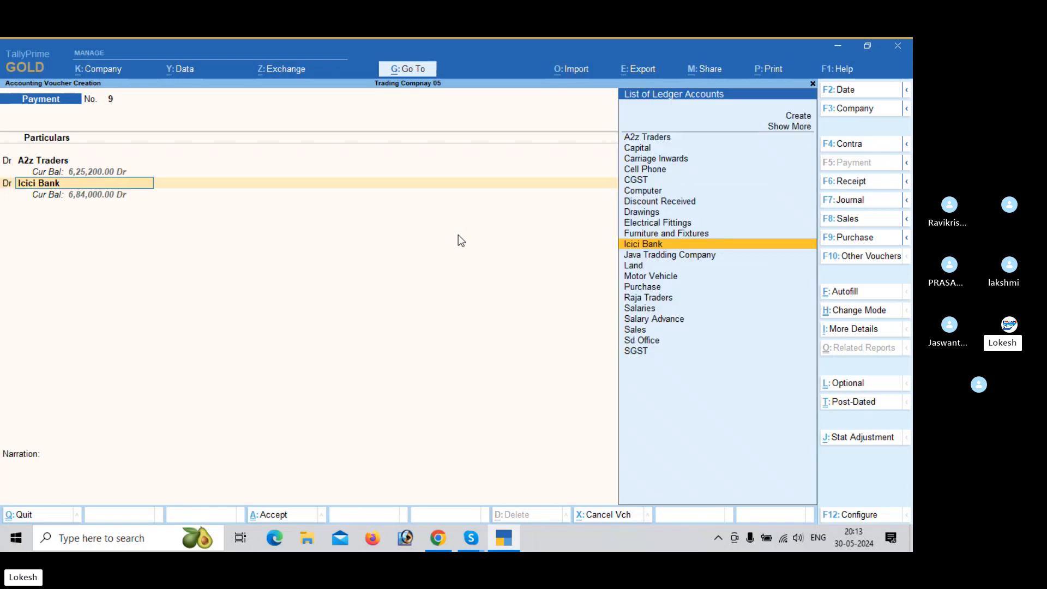
pyautogui.hotkey('alt', 'c')
pyautogui.write('Inte')
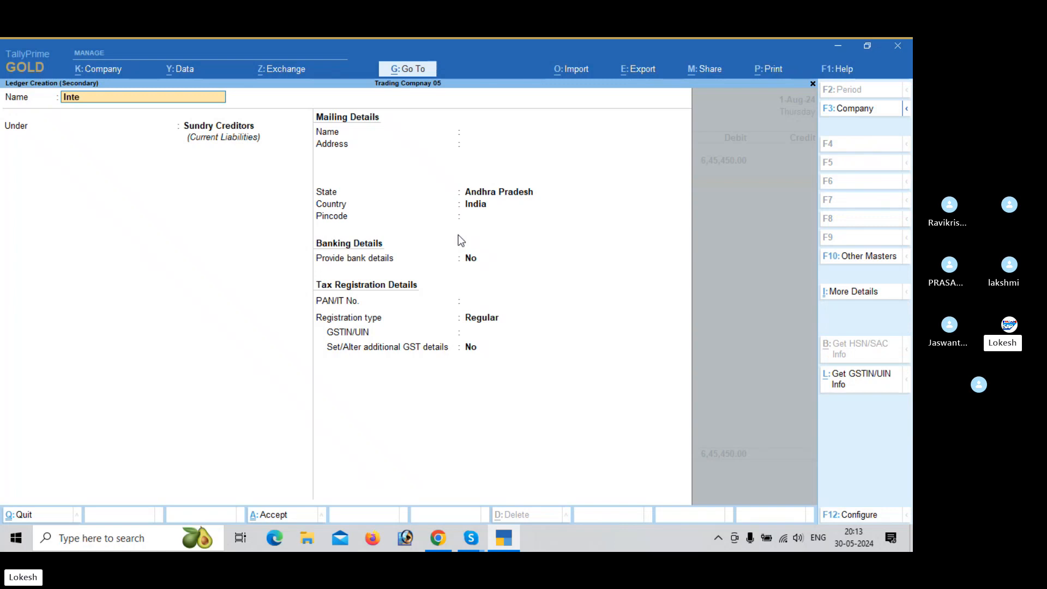
pyautogui.write('rest Paid')
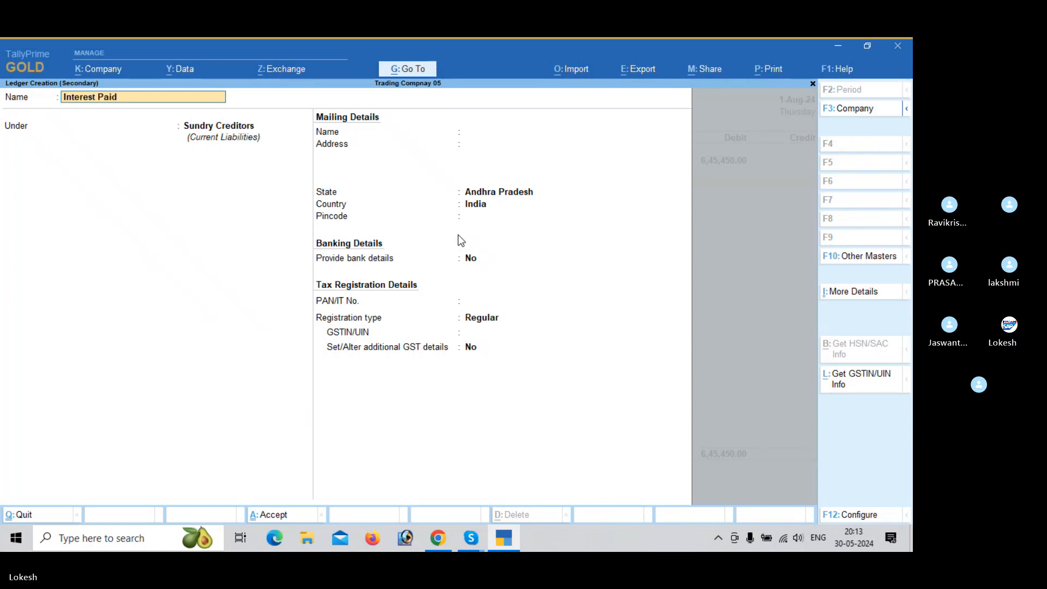
pyautogui.press('Return')
pyautogui.write('Ind')
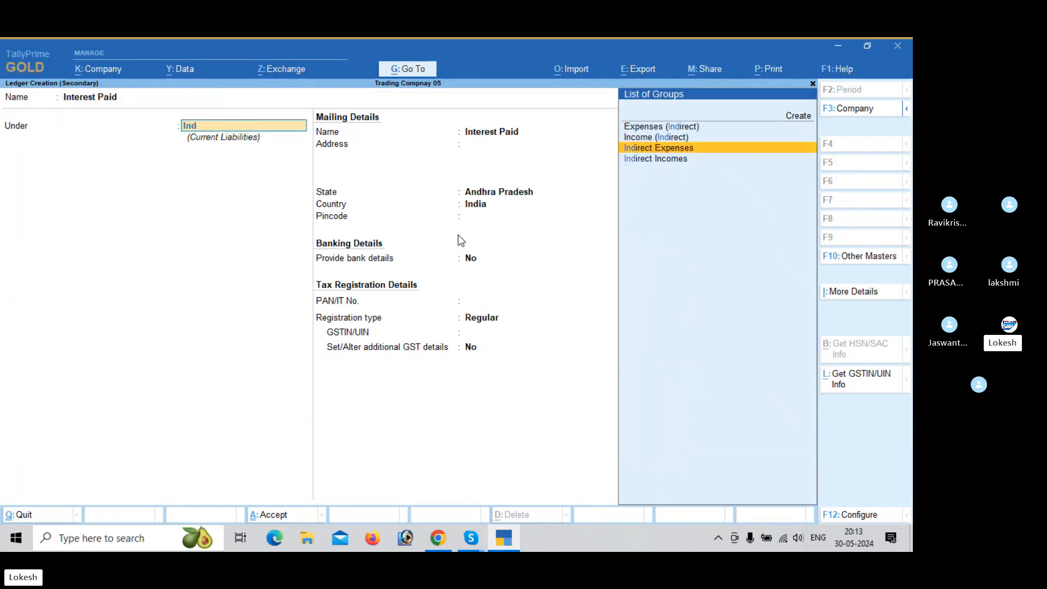
pyautogui.press('Return')
pyautogui.hotkey('ctrl', 'a')
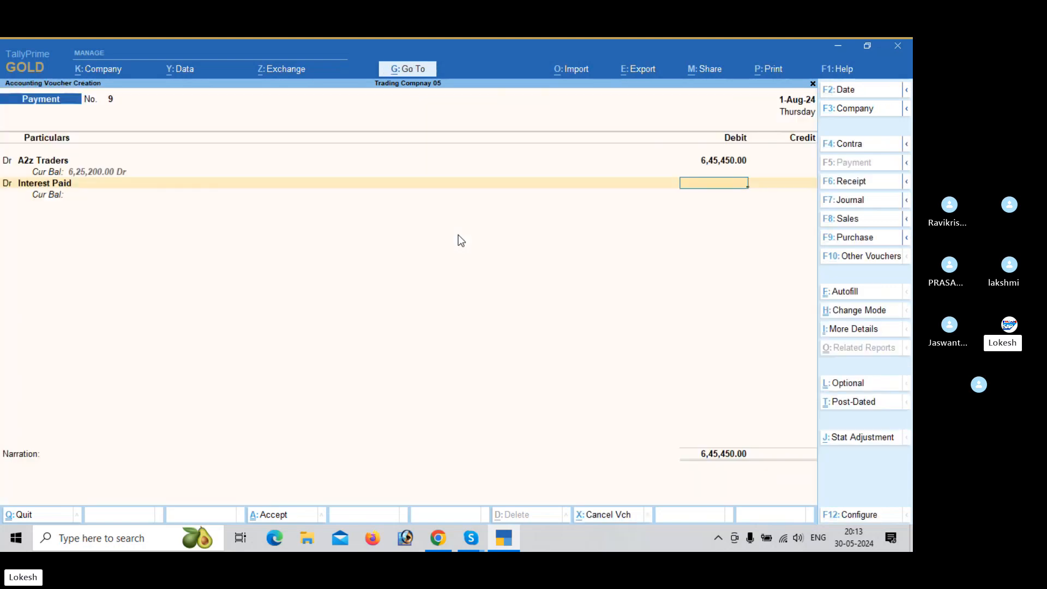
pyautogui.write('1,945')
pyautogui.press('Return')
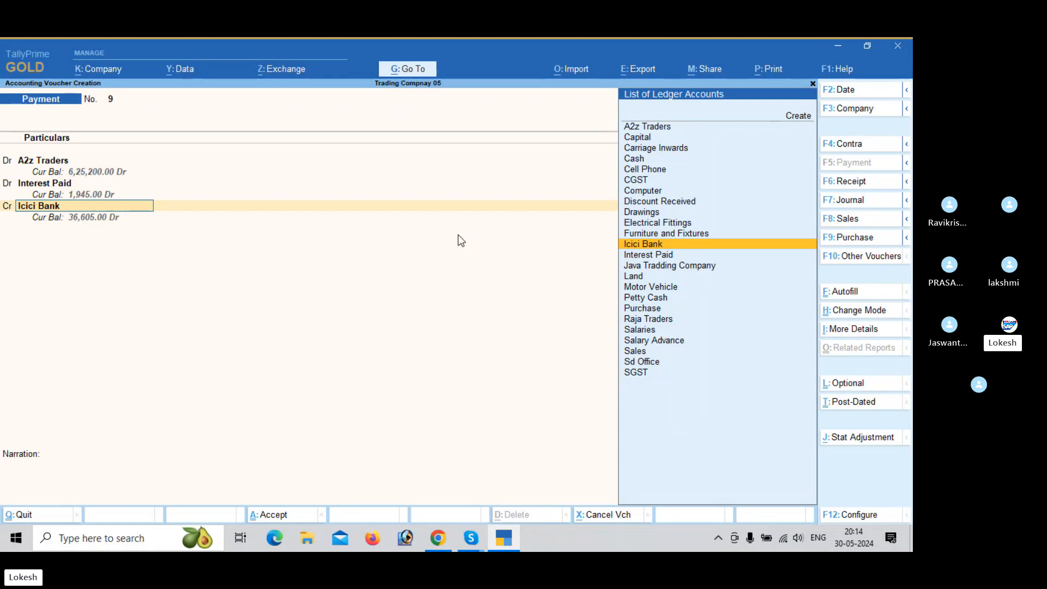
# - Credit Icici Bank with 6,47,395 by cheque dated 1-Aug-24, and save the payment voucher without a narration
pyautogui.press('Return')
pyautogui.press('Return')
pyautogui.press('Return')
pyautogui.press('Return')
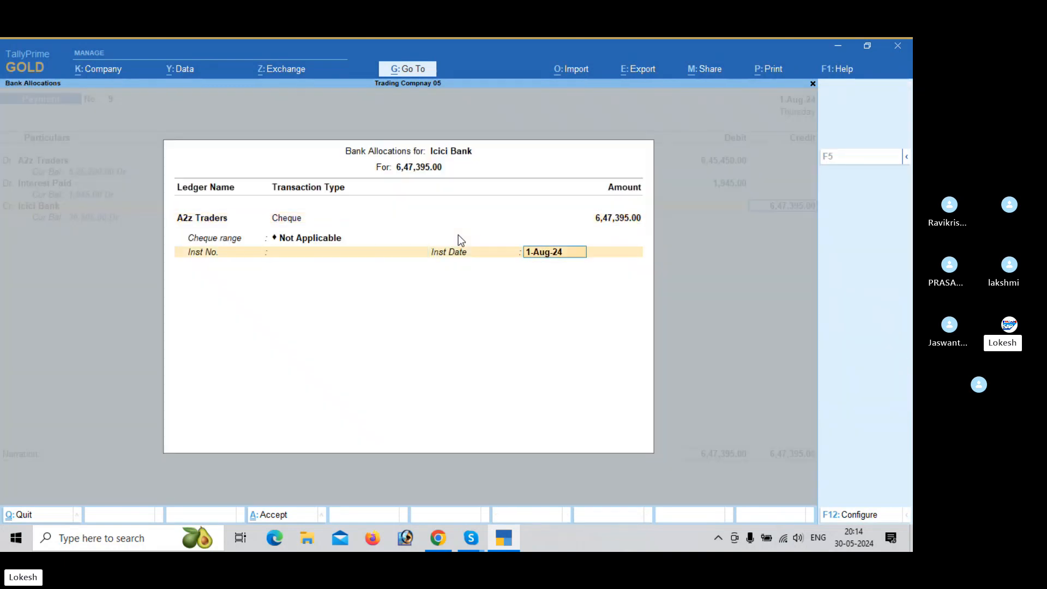
pyautogui.press('Return')
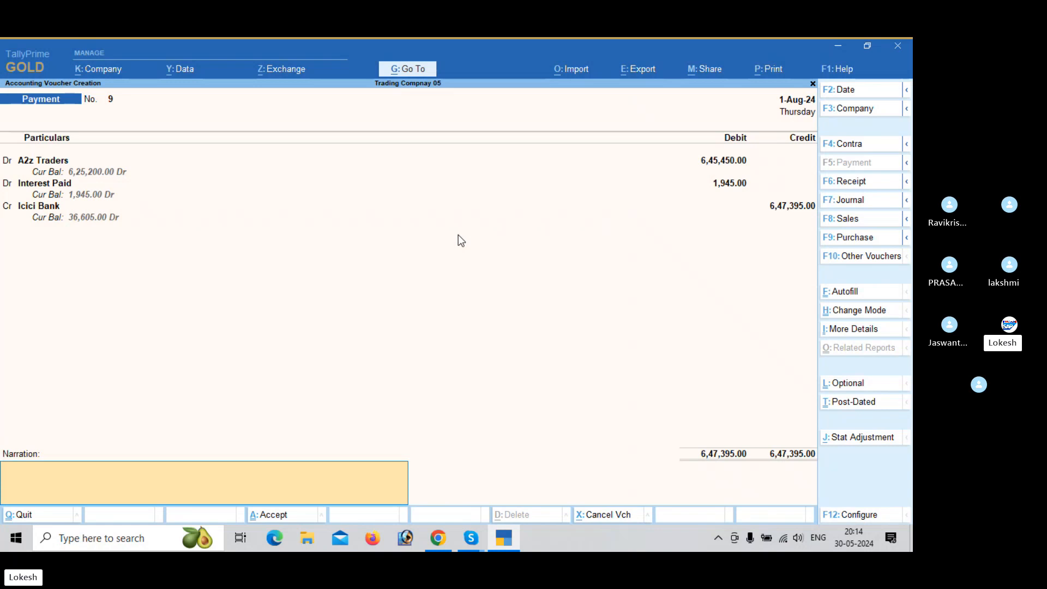
pyautogui.press('Return')
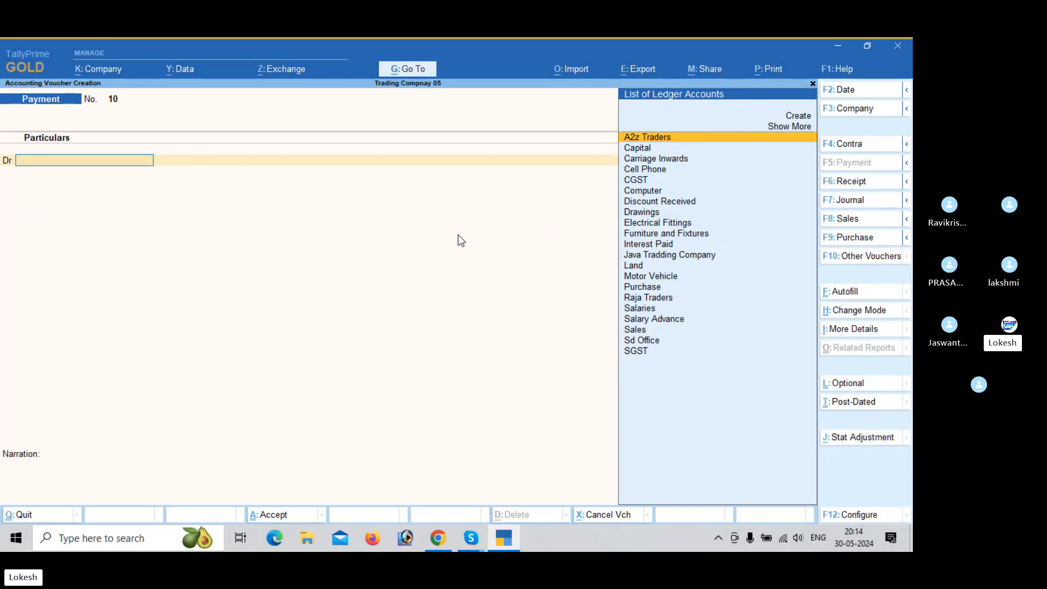
# - Start a sales voucher for Java Tradding Company using the Sales ledger
pyautogui.click(867, 223)
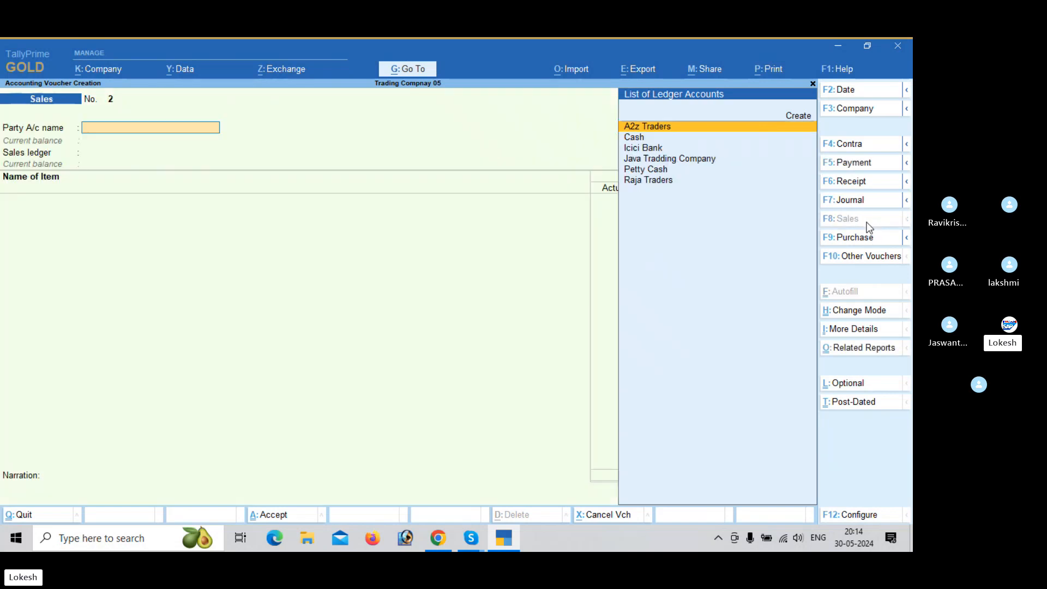
pyautogui.write('ja')
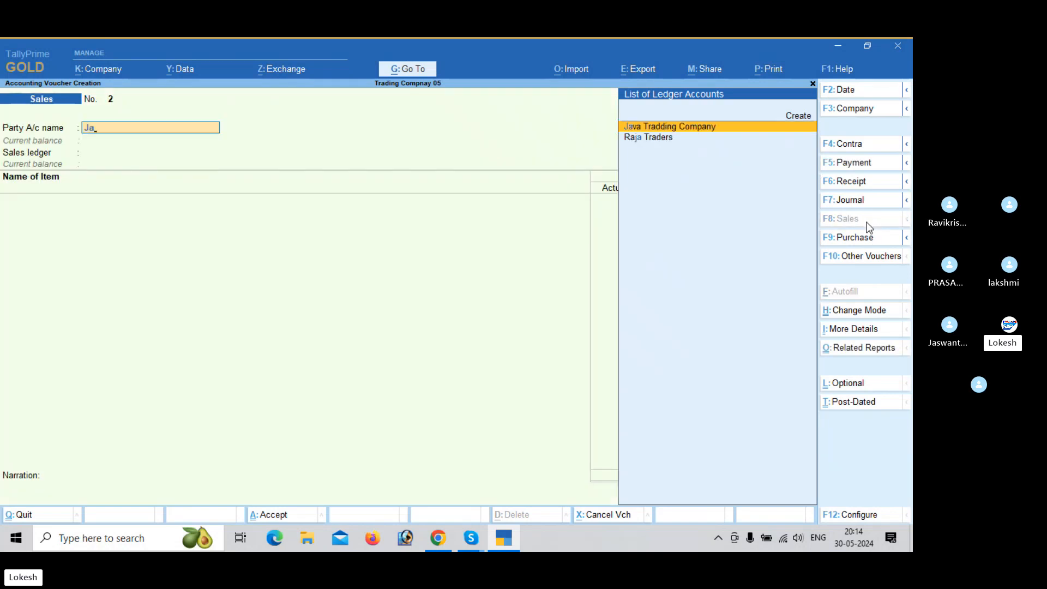
pyautogui.press('Return')
pyautogui.press('Return')
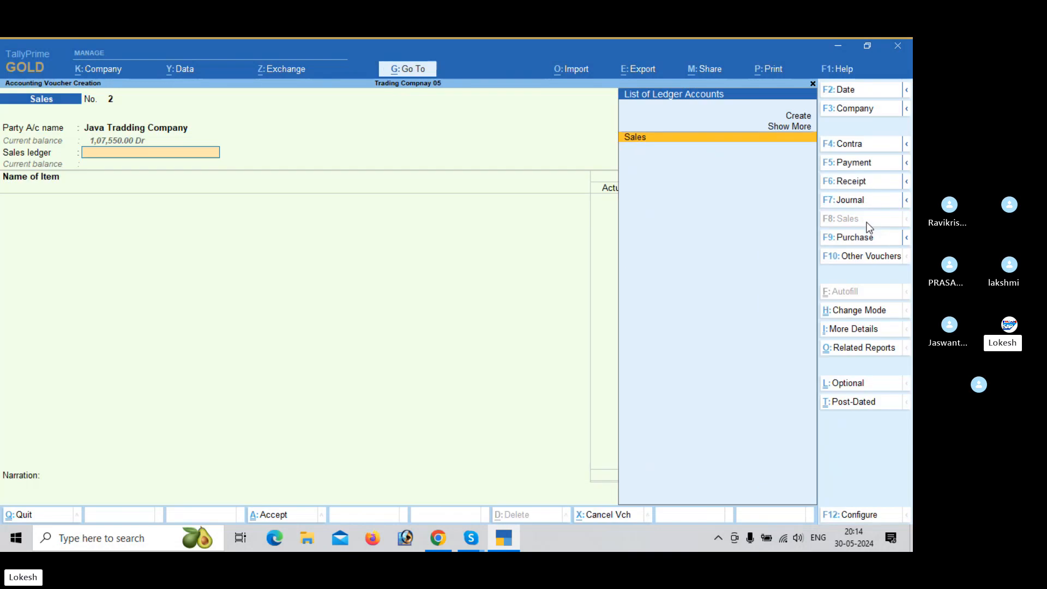
pyautogui.press('Return')
# - Add High Capacity Stabilizers with 22 nos actual and 20 nos billed at a rate of 750
pyautogui.write('H')
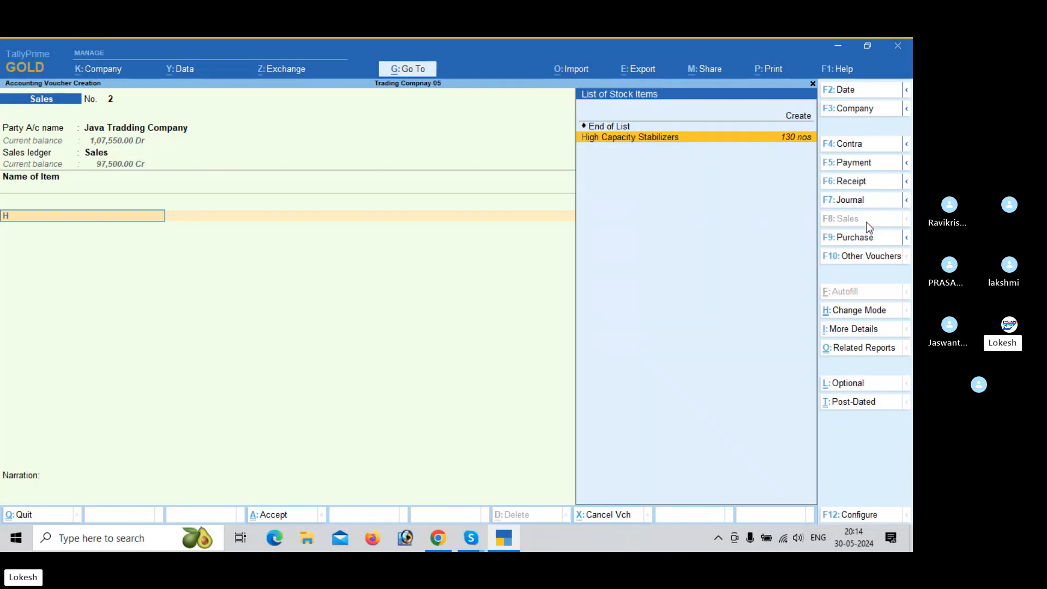
pyautogui.press('Return')
pyautogui.write('22')
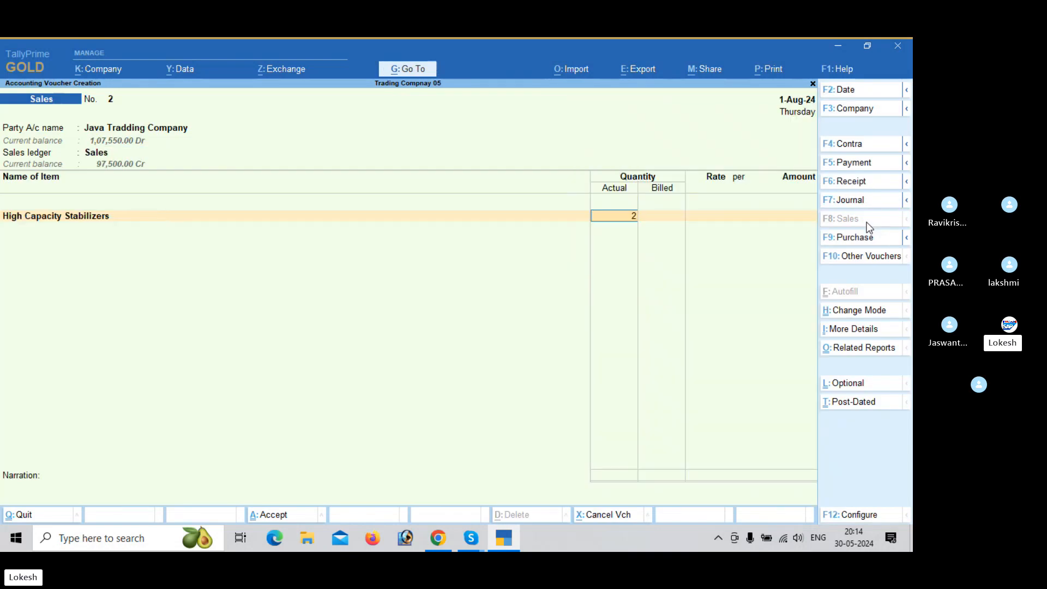
pyautogui.press('Return')
pyautogui.write('20')
pyautogui.press('Return')
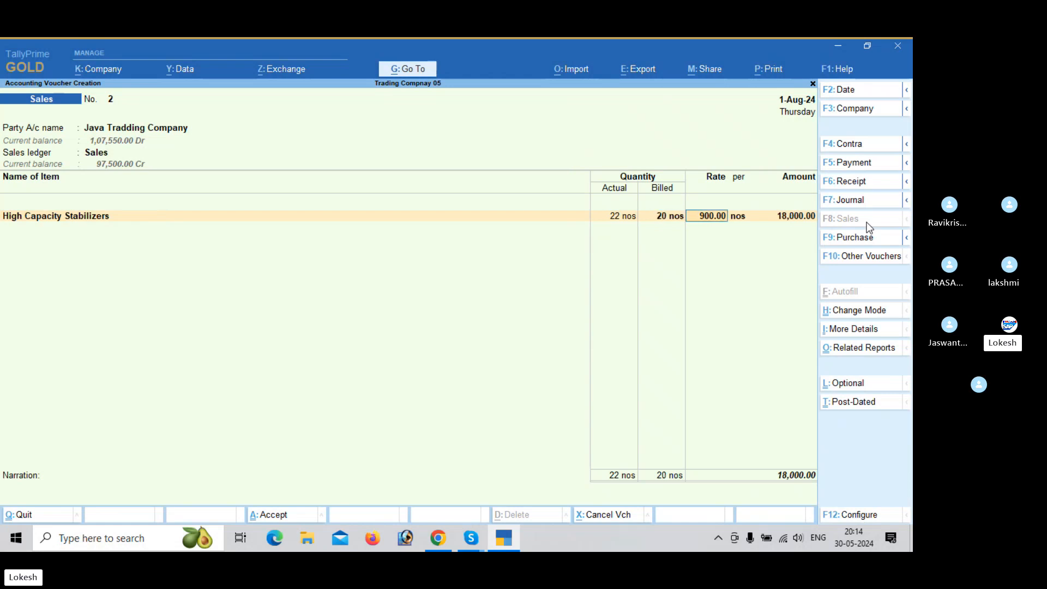
pyautogui.write('750')
pyautogui.press('Return')
pyautogui.press('Return')
pyautogui.press('Return')
# - Add Low Capacity Stabilizers with 6 nos actual and 5 nos billed at a rate of 450
pyautogui.press('Down')
pyautogui.press('Return')
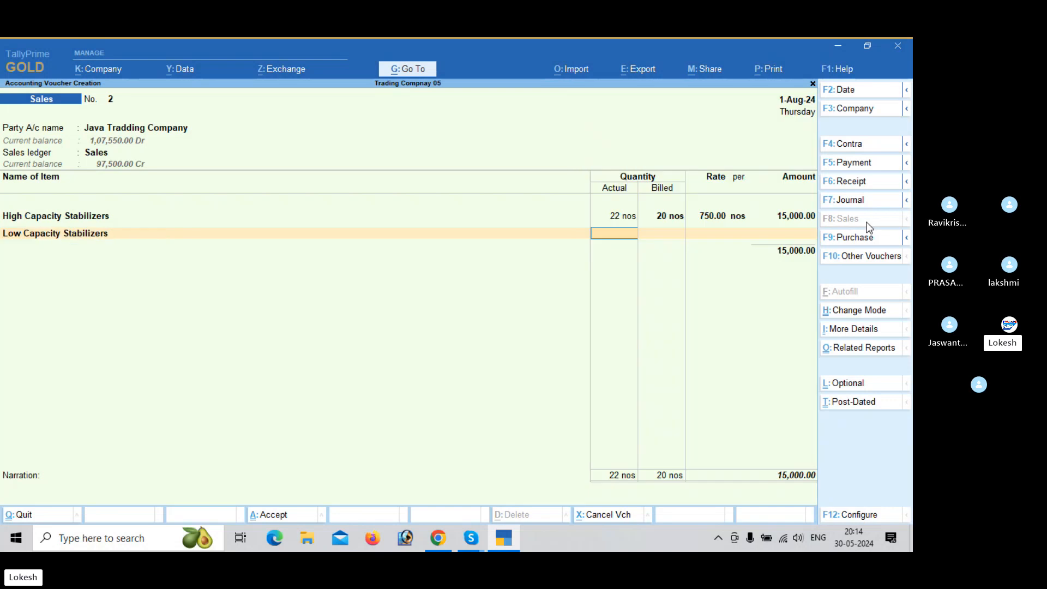
pyautogui.write('6')
pyautogui.press('Return')
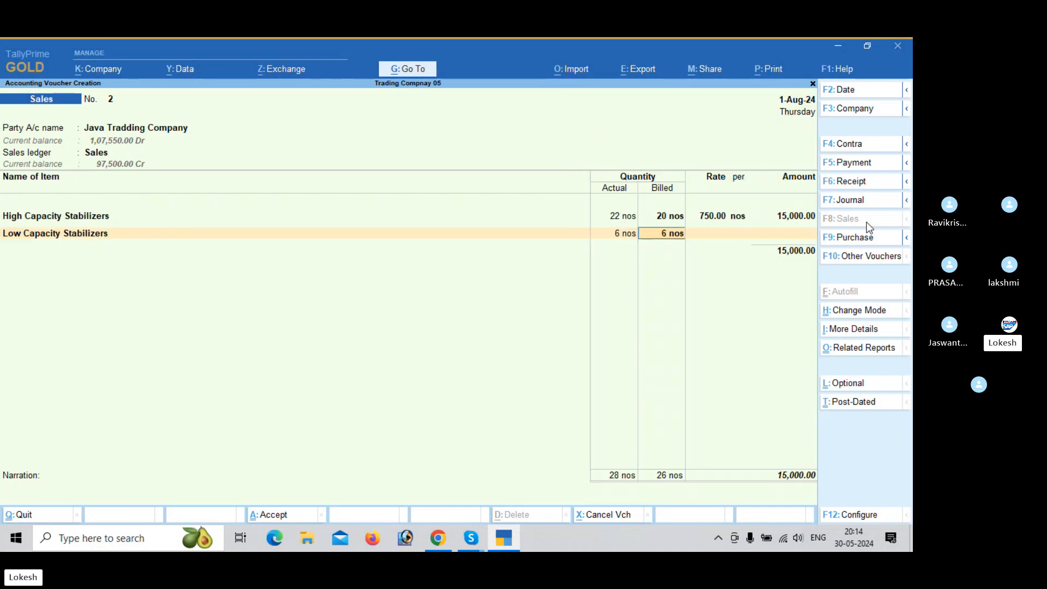
pyautogui.write('5')
pyautogui.press('Return')
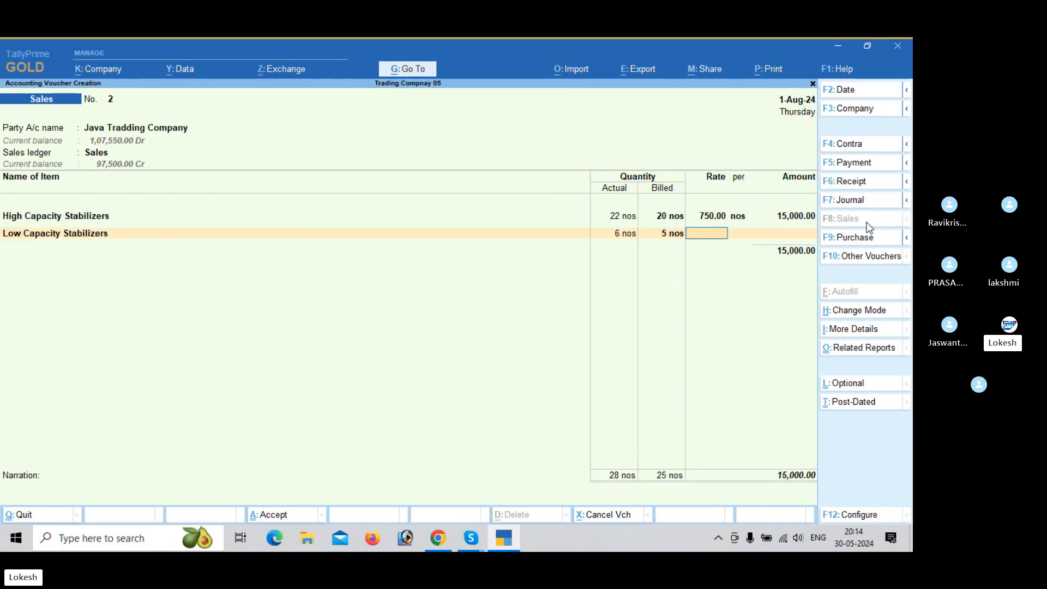
pyautogui.write('450')
pyautogui.press('Return')
pyautogui.press('Return')
pyautogui.press('Return')
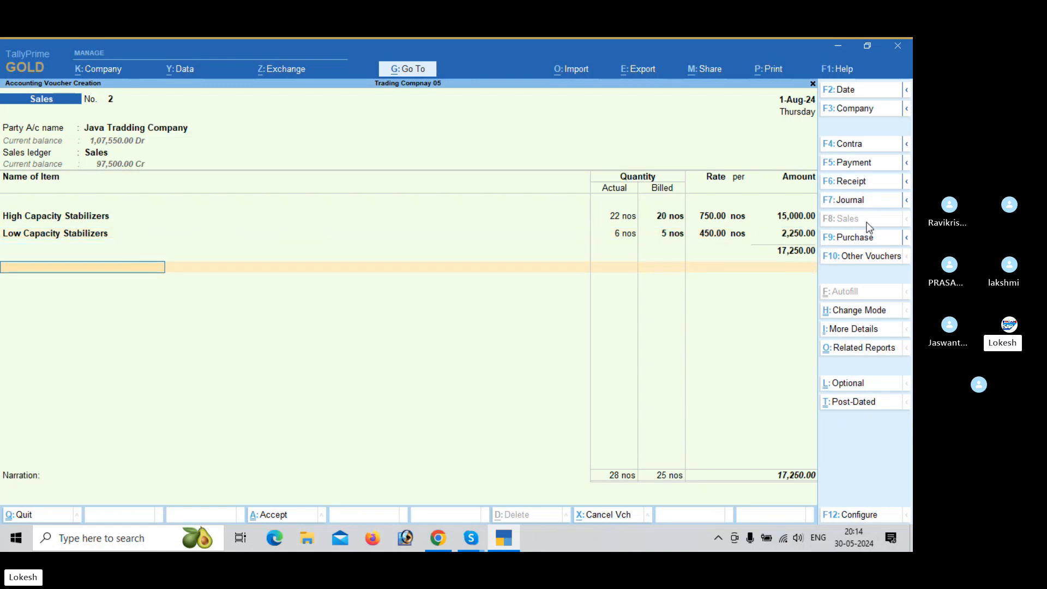
# - Add the CGST and SGST ledgers to the sales voucher and save it without a narration
pyautogui.press('Return')
pyautogui.press('Return')
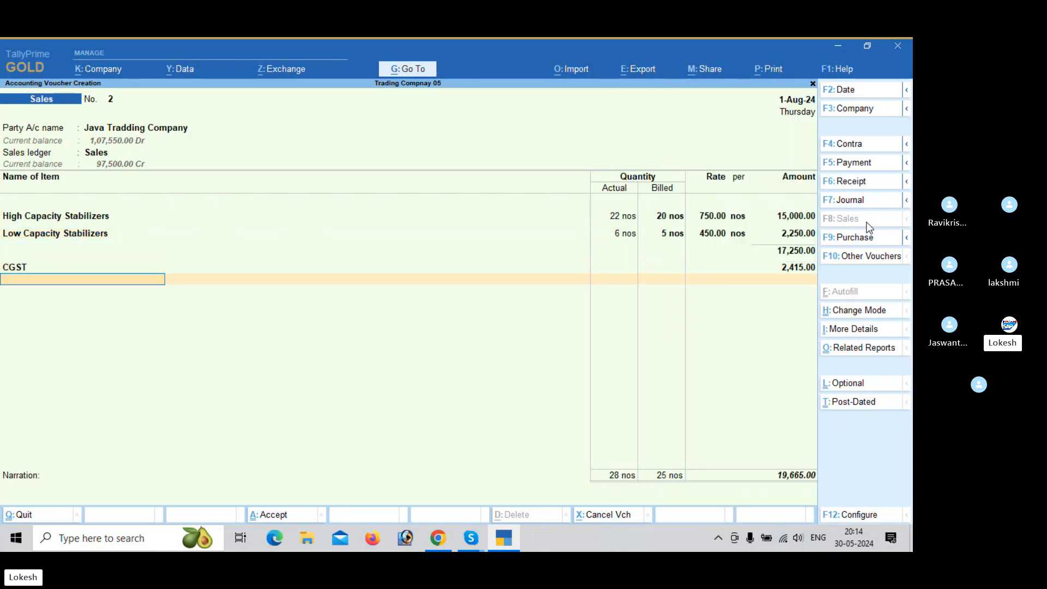
pyautogui.write('sg')
pyautogui.press('Return')
pyautogui.press('Return')
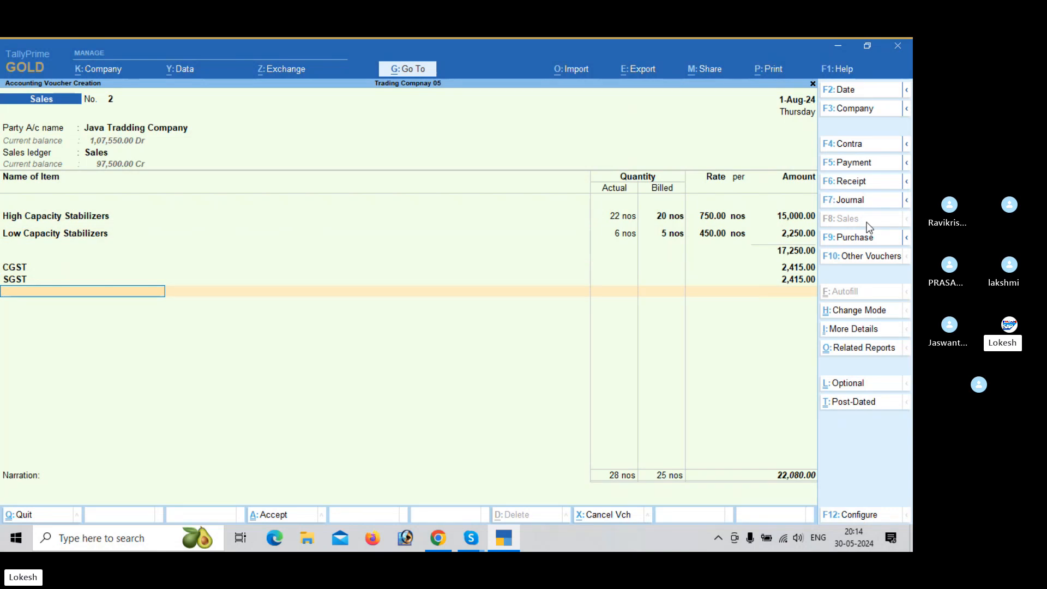
pyautogui.press('Return')
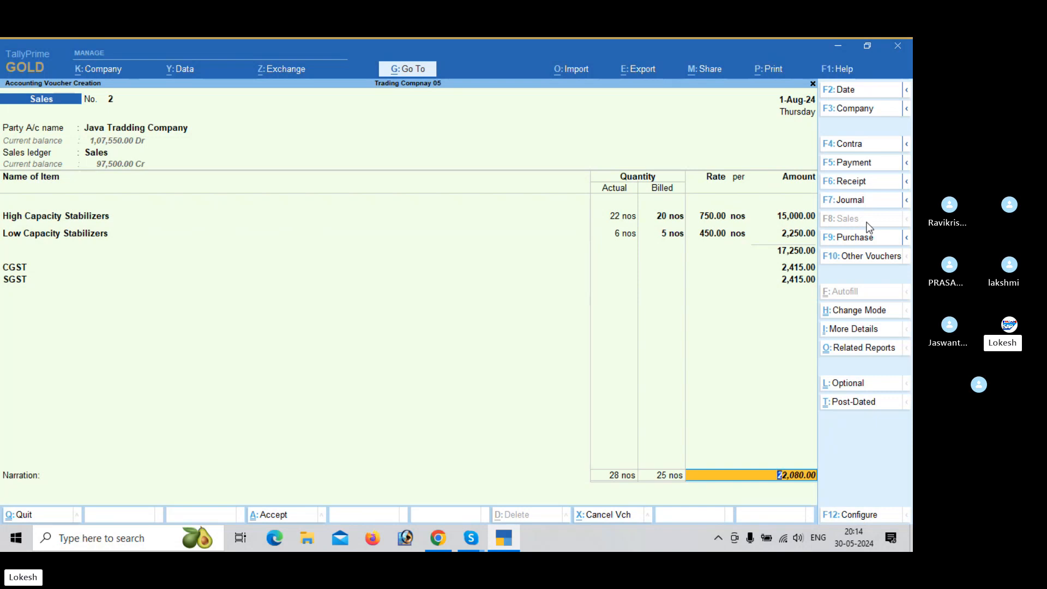
pyautogui.press('Return')
pyautogui.press('Return')
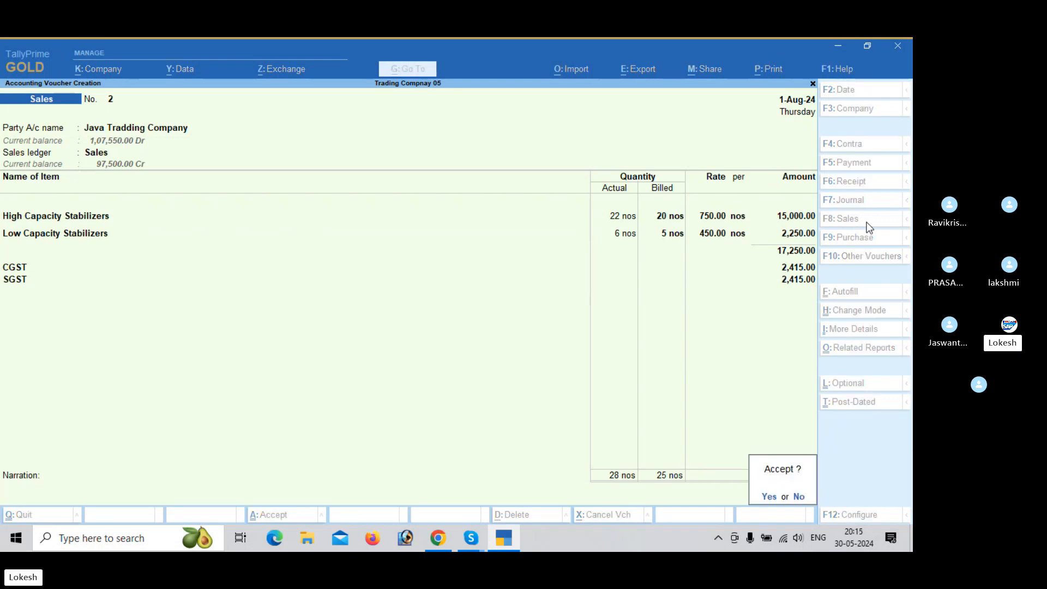
pyautogui.press('Return')
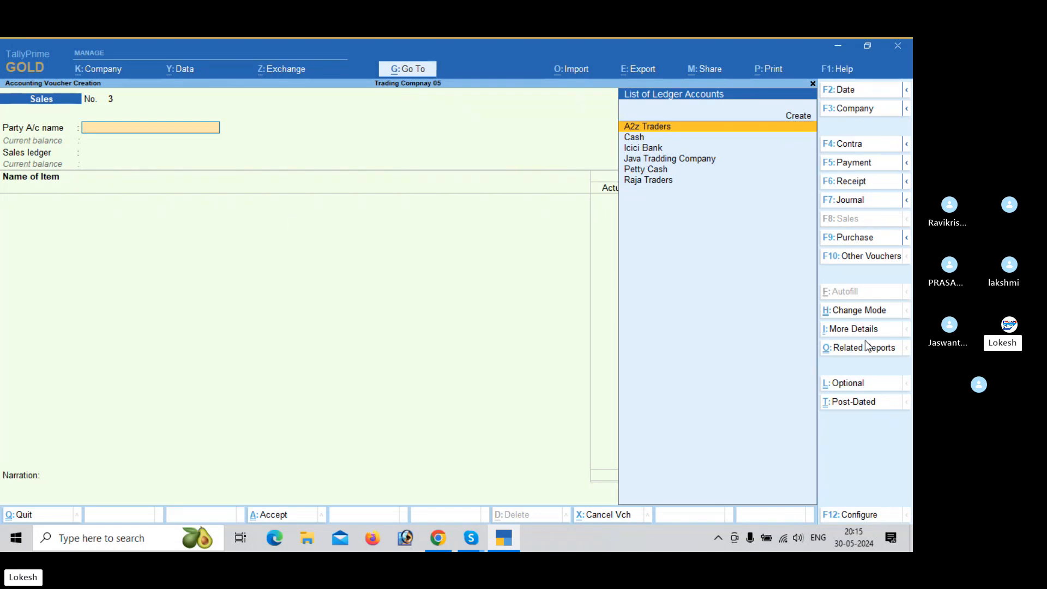
# - Enable the discount column in invoices and disable the separate actual and billed quantity columns in the company features
pyautogui.click(82, 71)
pyautogui.click(142, 256)
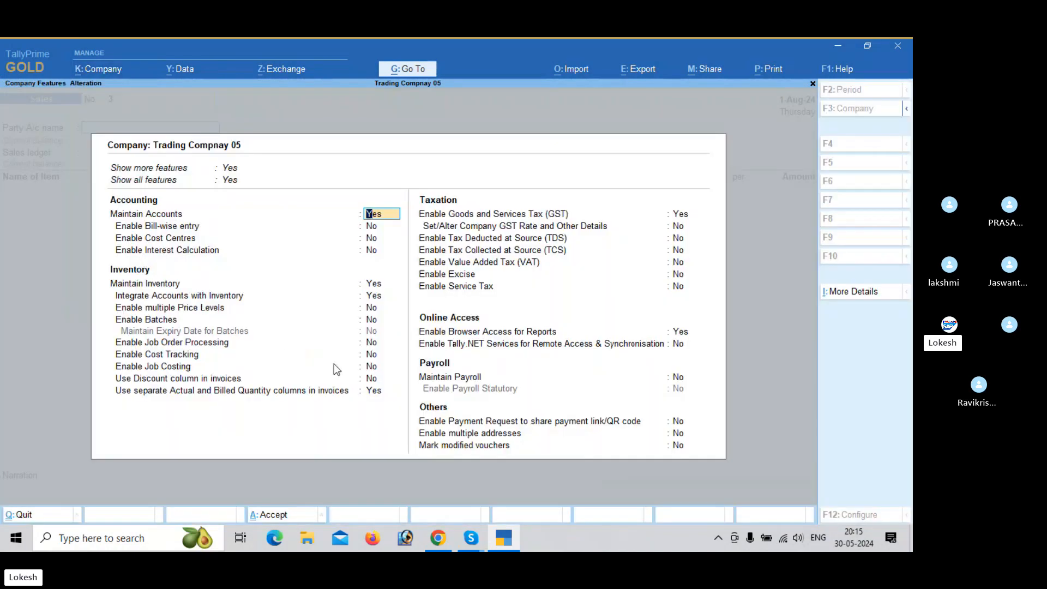
pyautogui.click(370, 379)
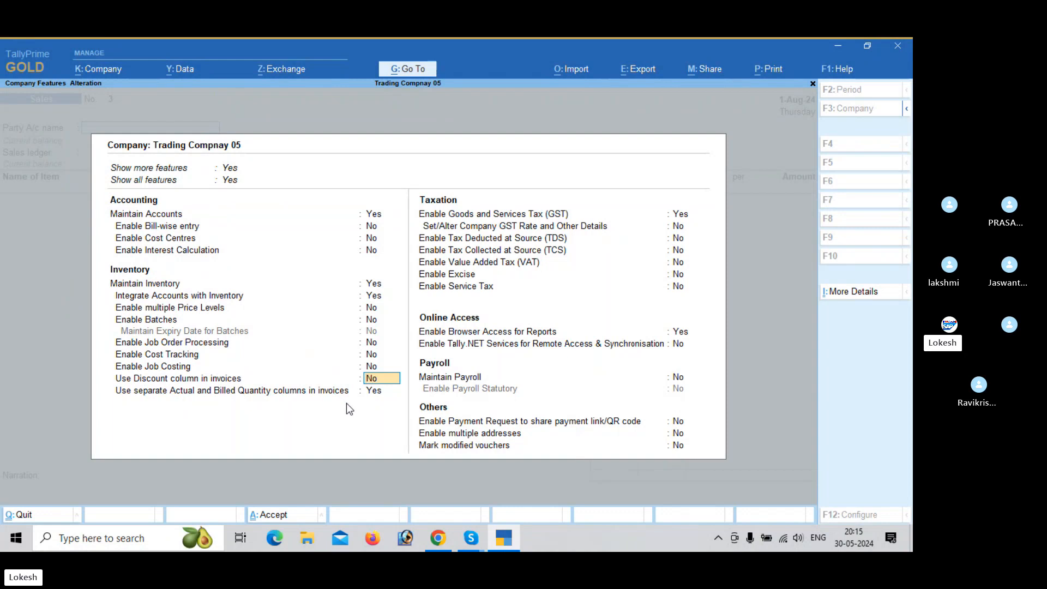
pyautogui.press('Return')
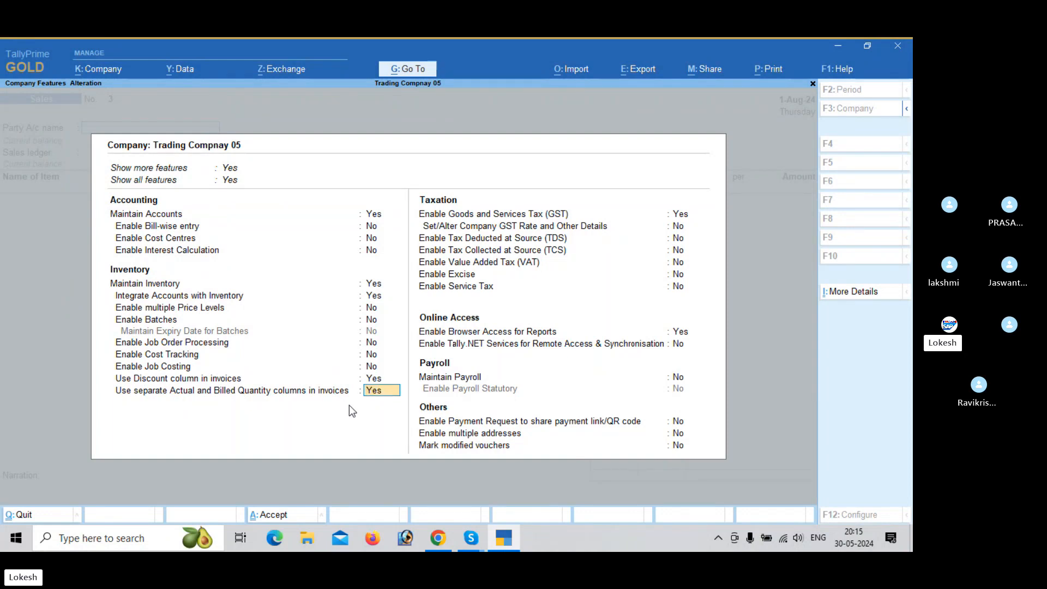
pyautogui.press('Return')
pyautogui.hotkey('ctrl', 'a')
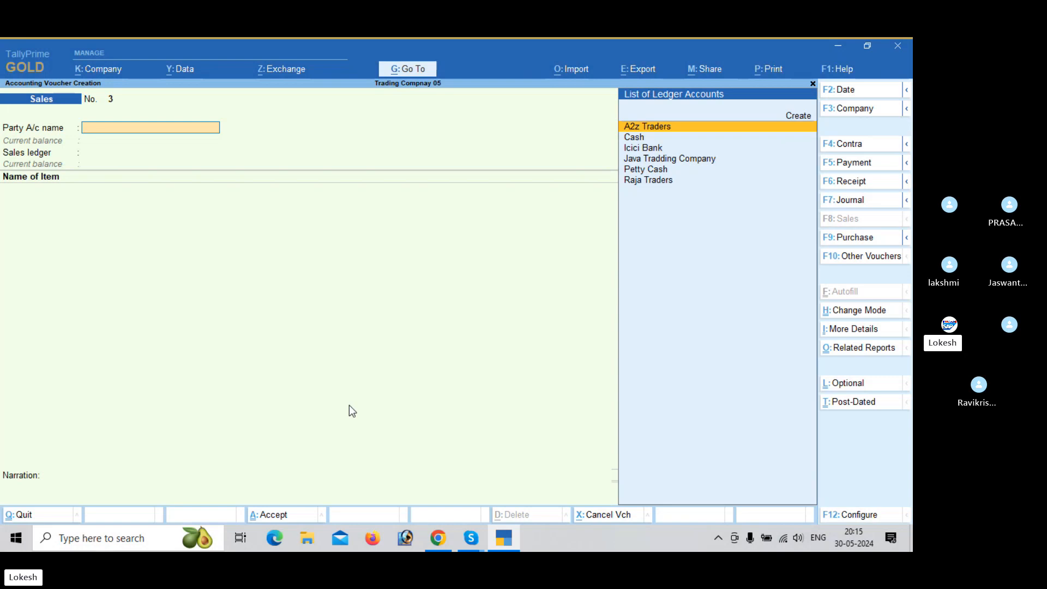
# - Create a party ledger named Seacrest Trading Corporation under the Sundry Debtors group from the sales voucher
pyautogui.hotkey('alt', 'c')
pyautogui.write('Se')
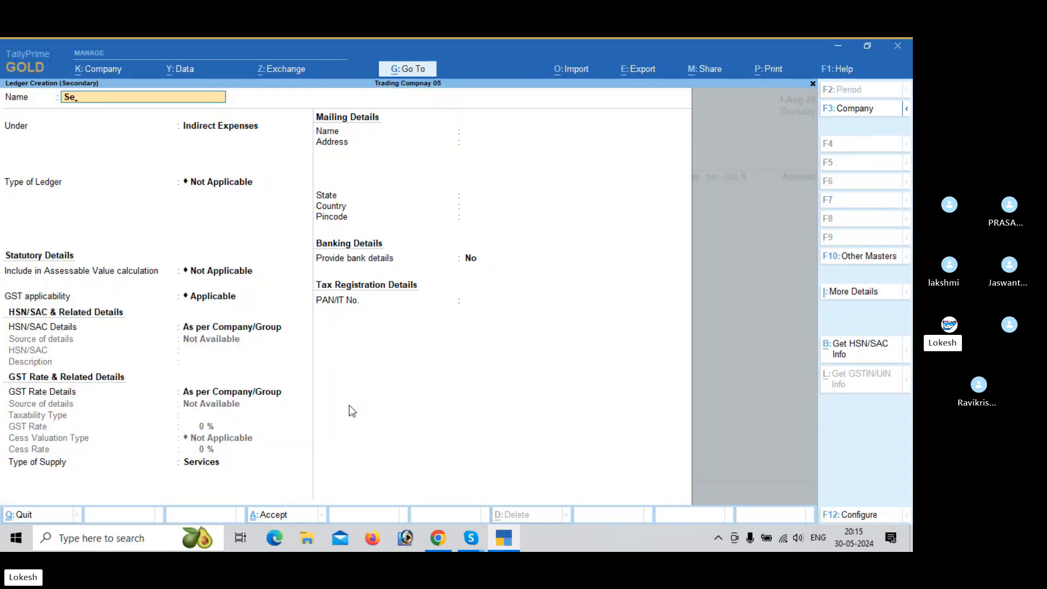
pyautogui.write('acrest')
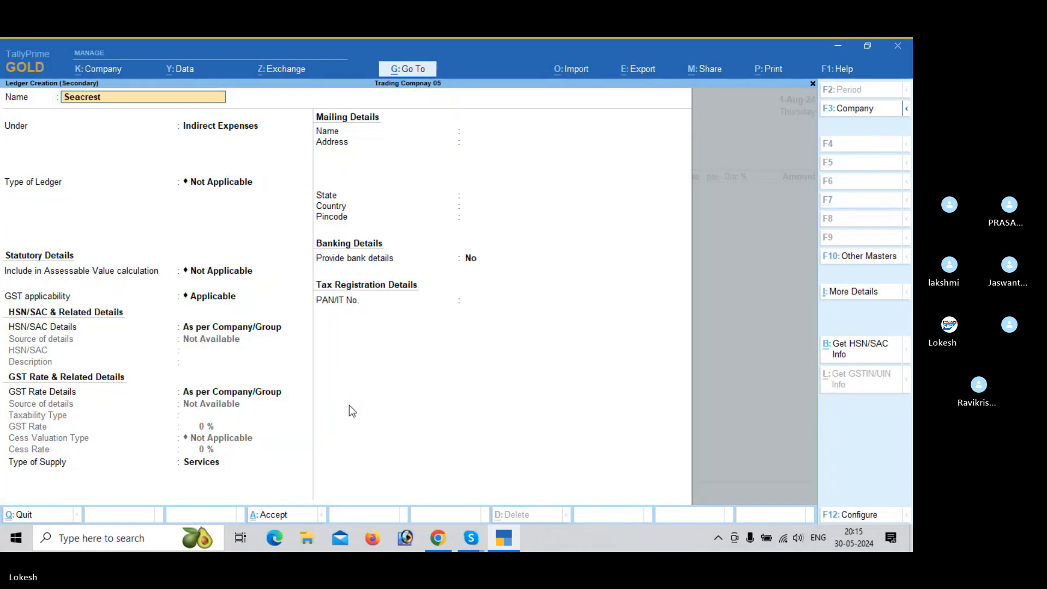
pyautogui.write(' Tradin')
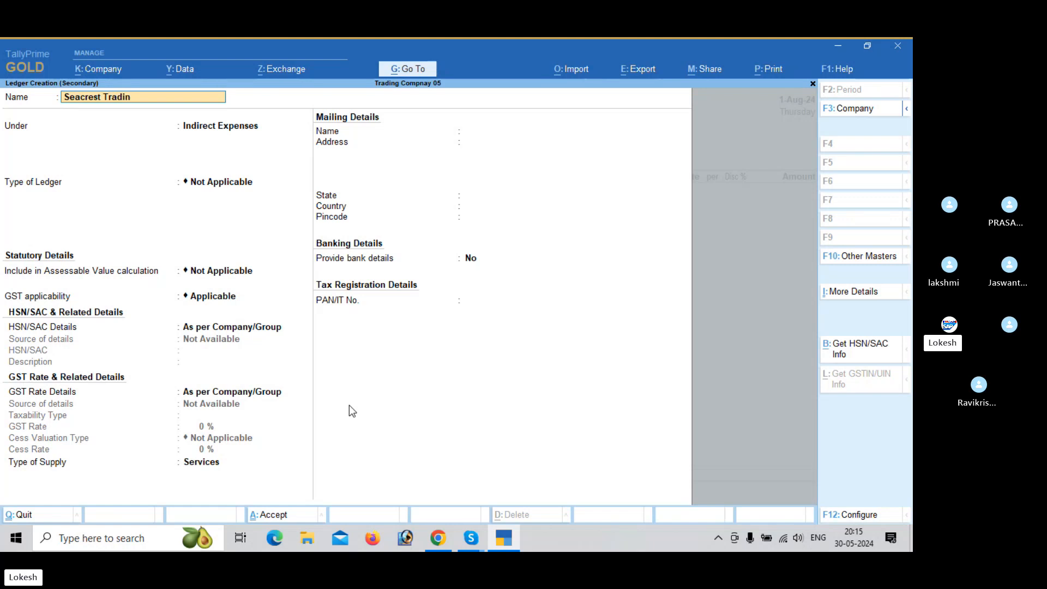
pyautogui.write('g corpor')
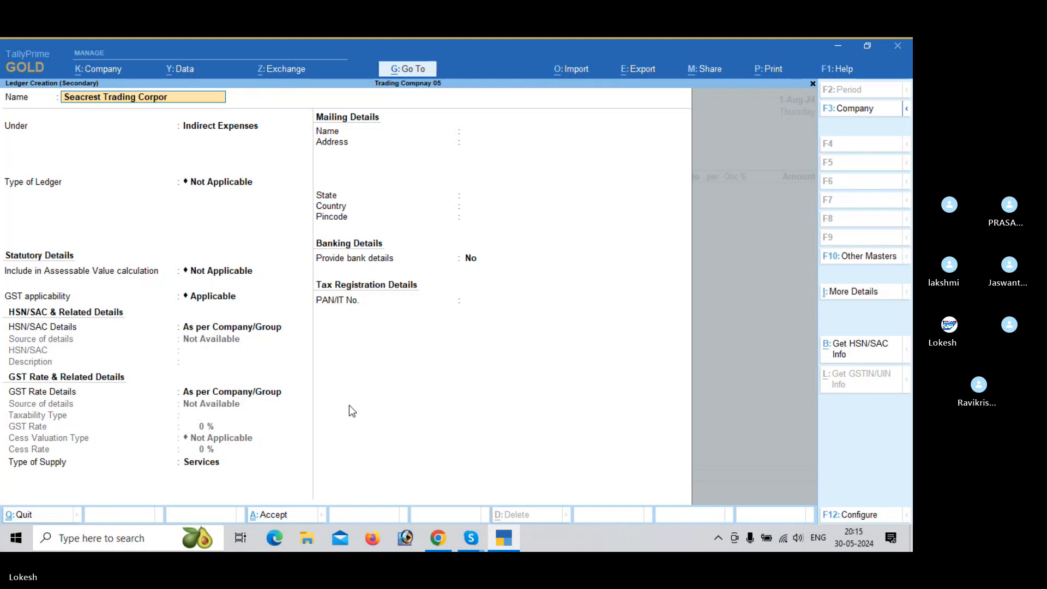
pyautogui.write('ation')
pyautogui.press('Return')
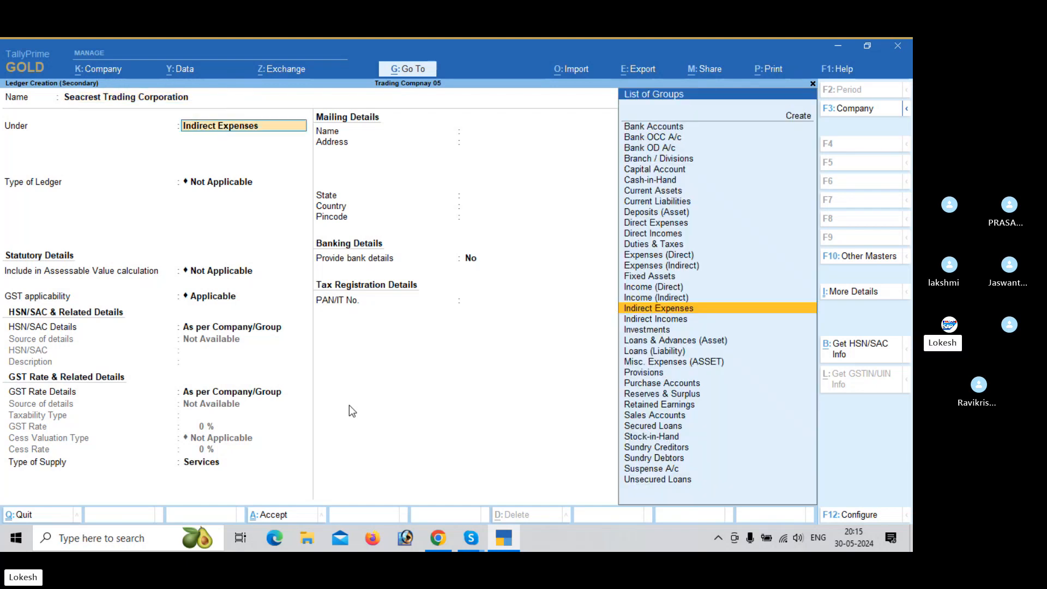
pyautogui.write('Sun')
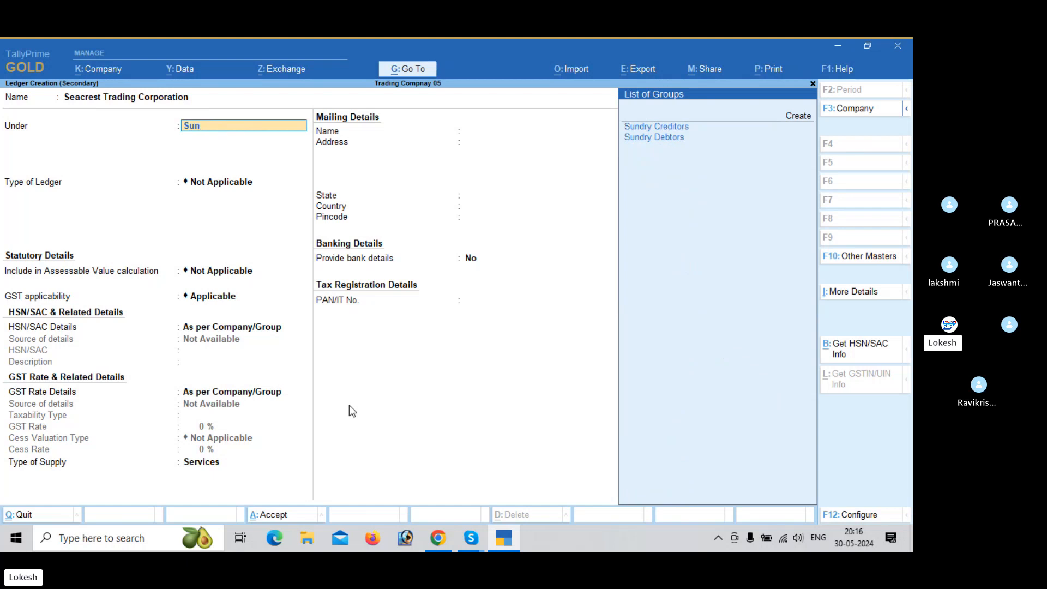
pyautogui.press('Down')
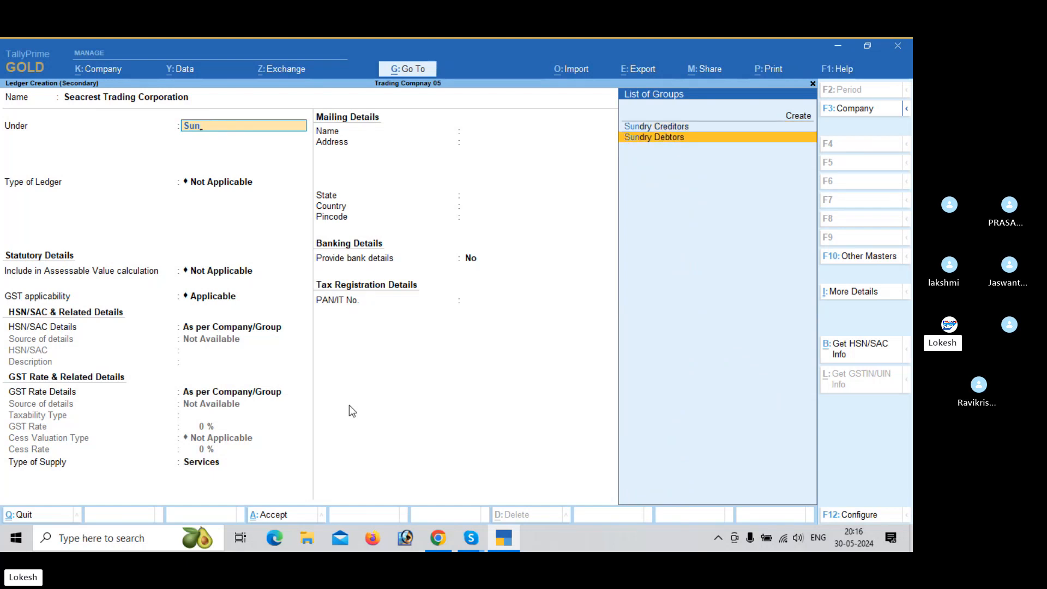
pyautogui.press('Return')
# - Keep the default mailing details and Regular registration type, fill in the GSTIN, and save the party ledger into the voucher
pyautogui.press('Return')
pyautogui.press('Return')
pyautogui.press('Return')
pyautogui.press('Return')
pyautogui.press('Return')
pyautogui.press('Return')
pyautogui.press('Return')
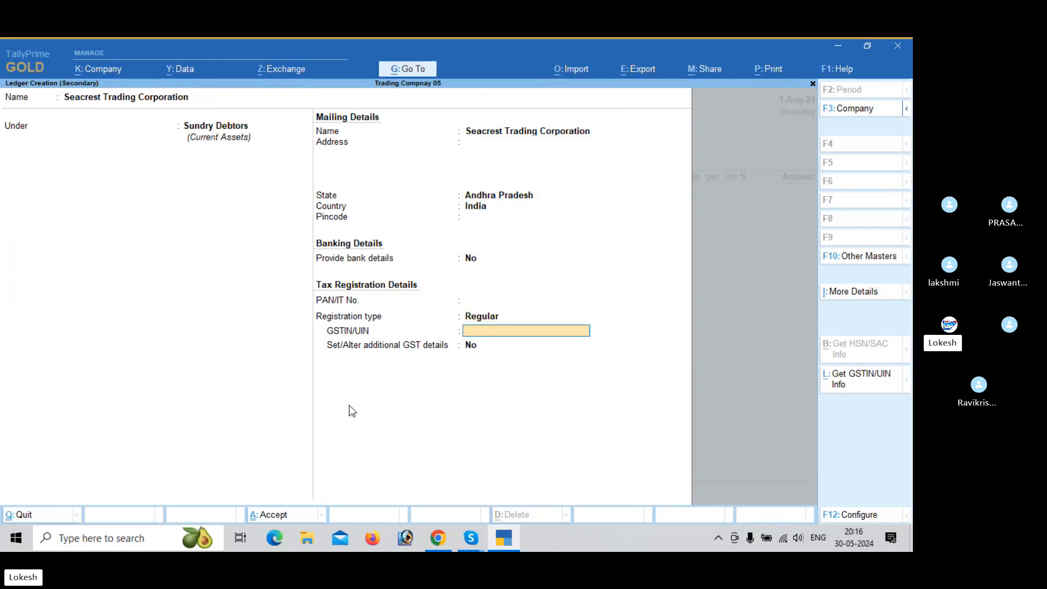
pyautogui.write('37')
pyautogui.press('Return')
pyautogui.hotkey('ctrl', 'a')
pyautogui.hotkey('ctrl', 'a')
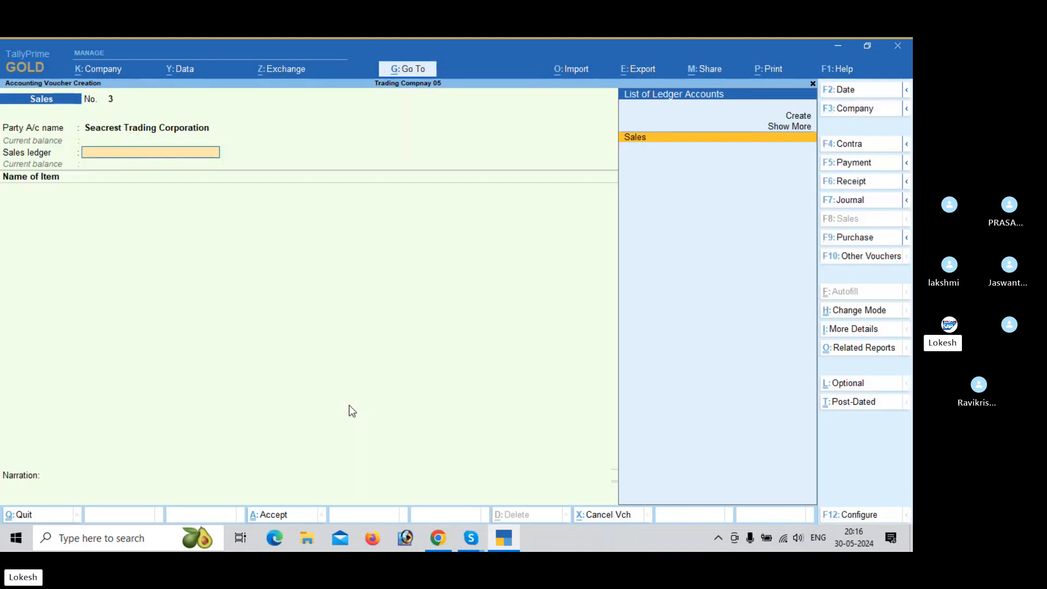
# - Select the Sales ledger and add 90 nos of High Capacity Stabilizers at a rate of 900 with a 5% discount
pyautogui.press('Return')
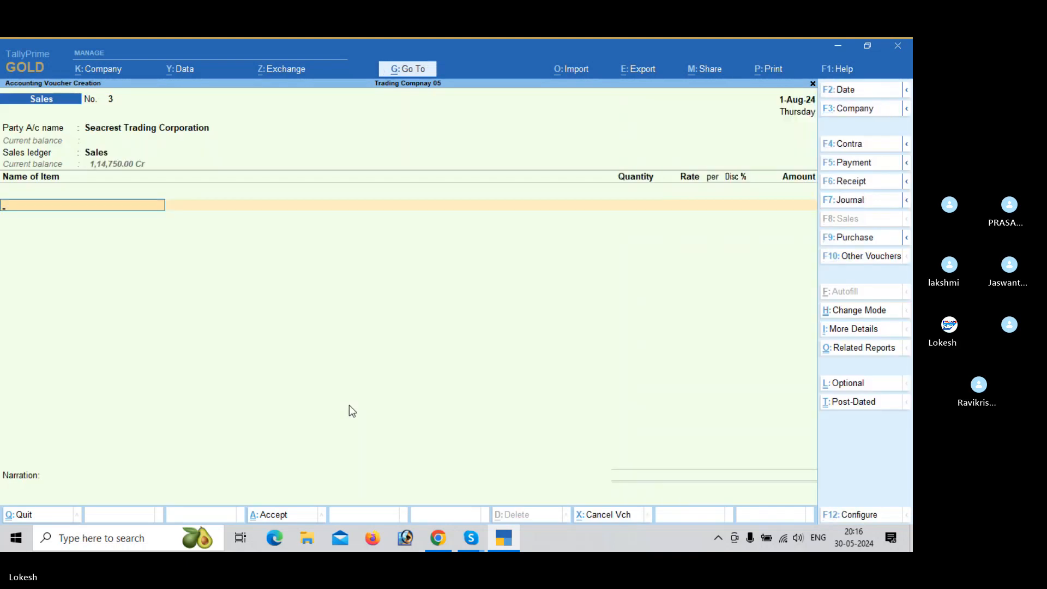
pyautogui.write('H')
pyautogui.press('Return')
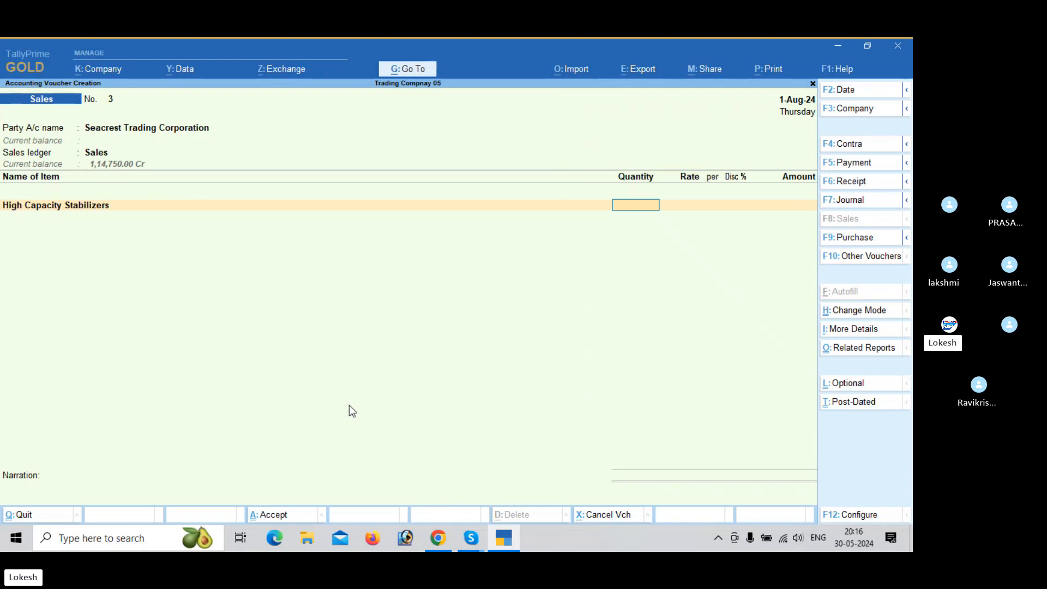
pyautogui.write('90')
pyautogui.press('Return')
pyautogui.write('90')
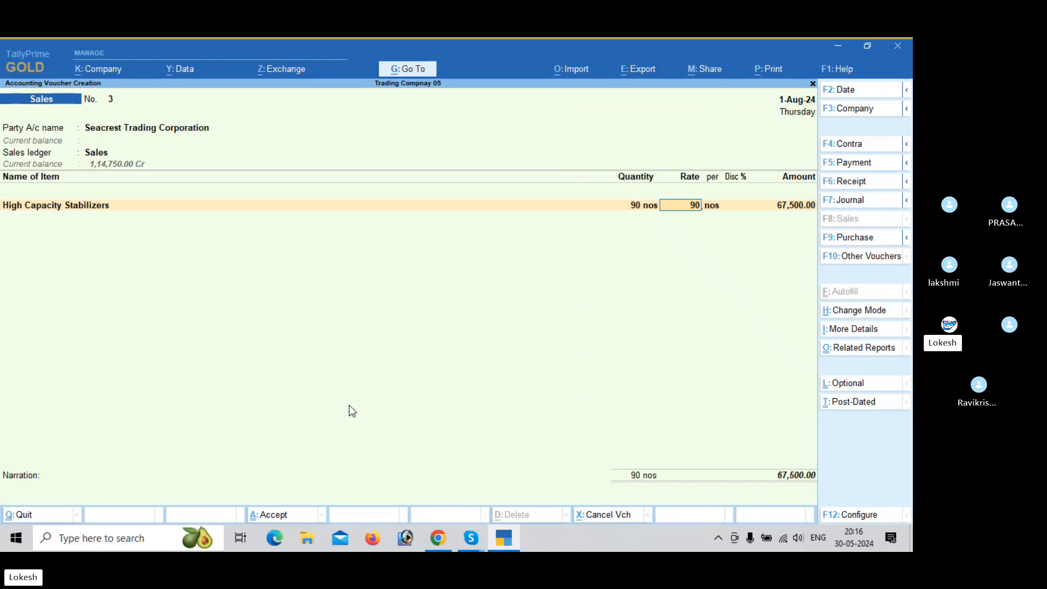
pyautogui.write('0')
pyautogui.press('Return')
pyautogui.press('Return')
pyautogui.write('5')
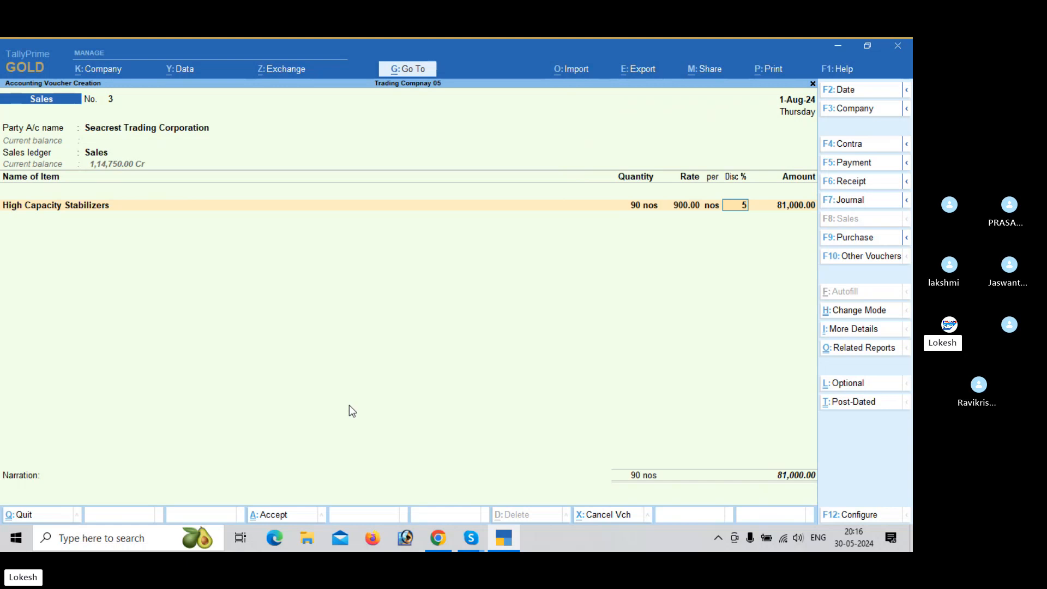
pyautogui.press('Return')
pyautogui.press('Return')
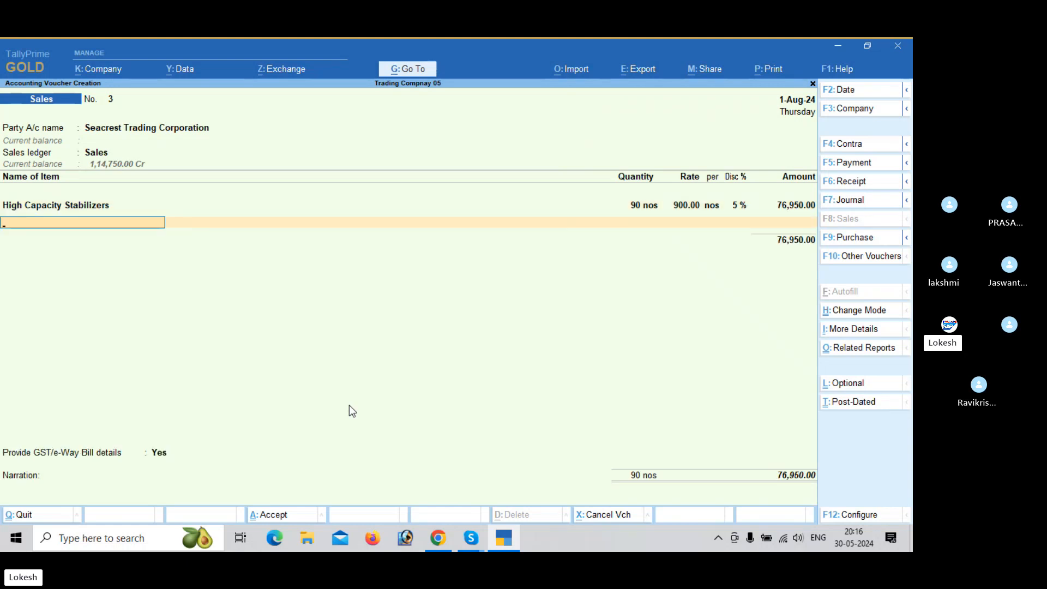
# - End the item list and add the CGST and SGST ledgers to the sales voucher
pyautogui.press('Return')
pyautogui.write('cg')
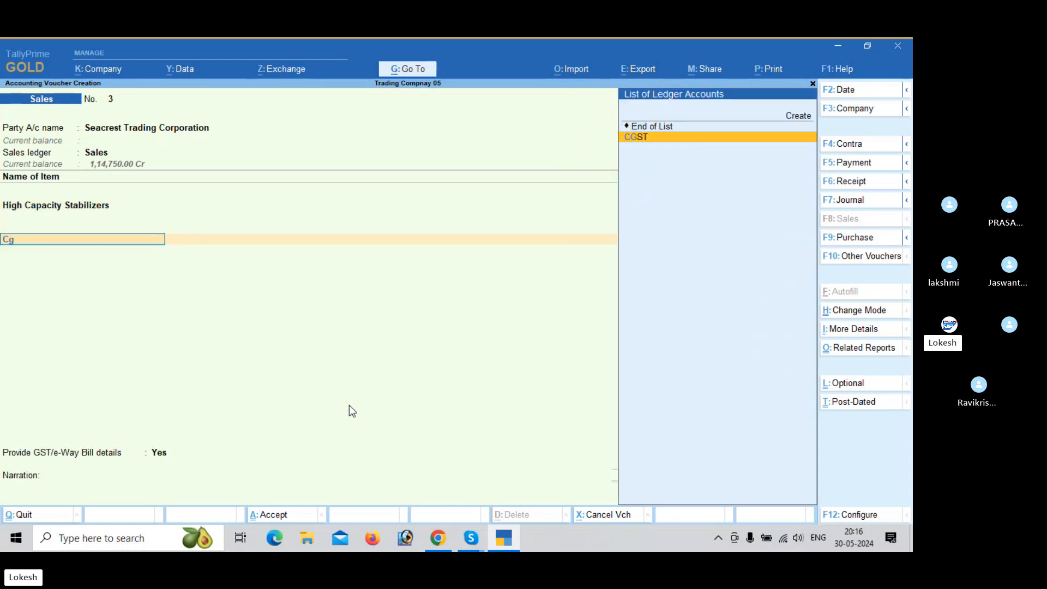
pyautogui.press('Return')
pyautogui.write('sg')
pyautogui.press('Return')
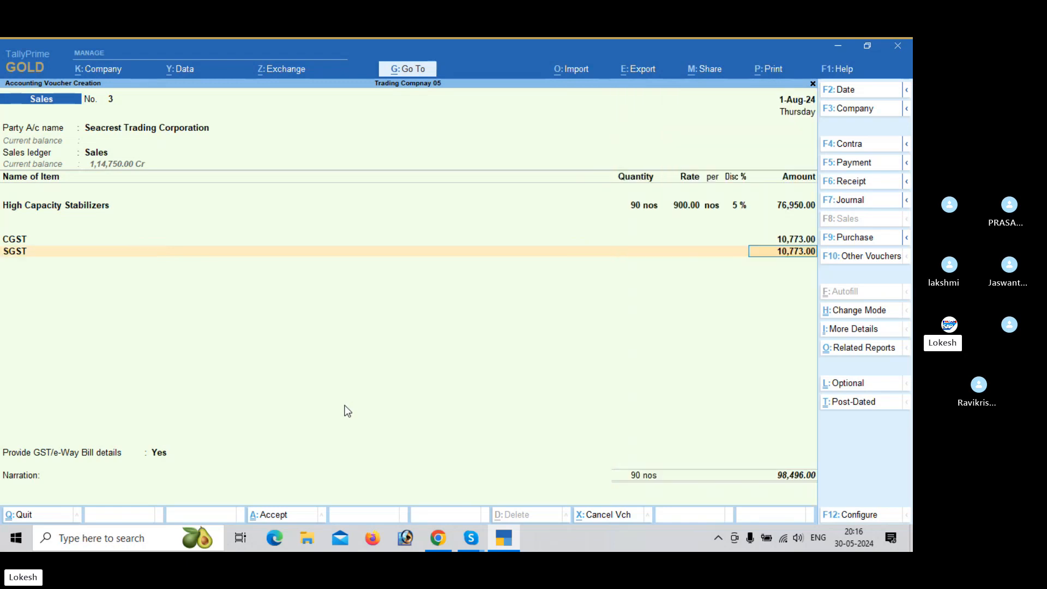
pyautogui.press('Return')
# - Set the GST/e-Way Bill details option to No and save the sales voucher without sending it for e-Way Bill generation
pyautogui.press('Return')
pyautogui.press('Up')
pyautogui.press('Return')
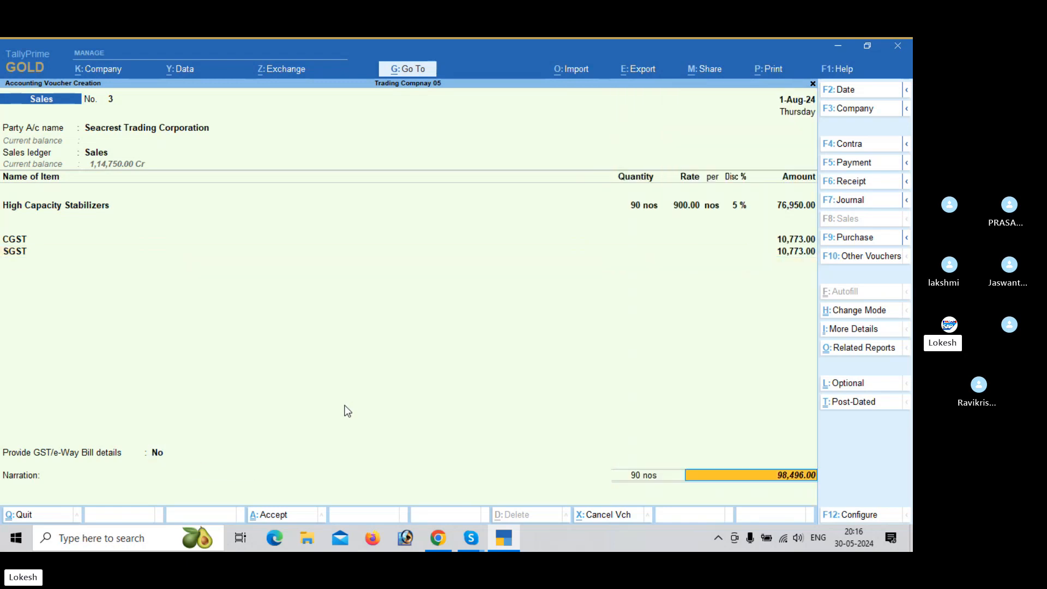
pyautogui.press('Return')
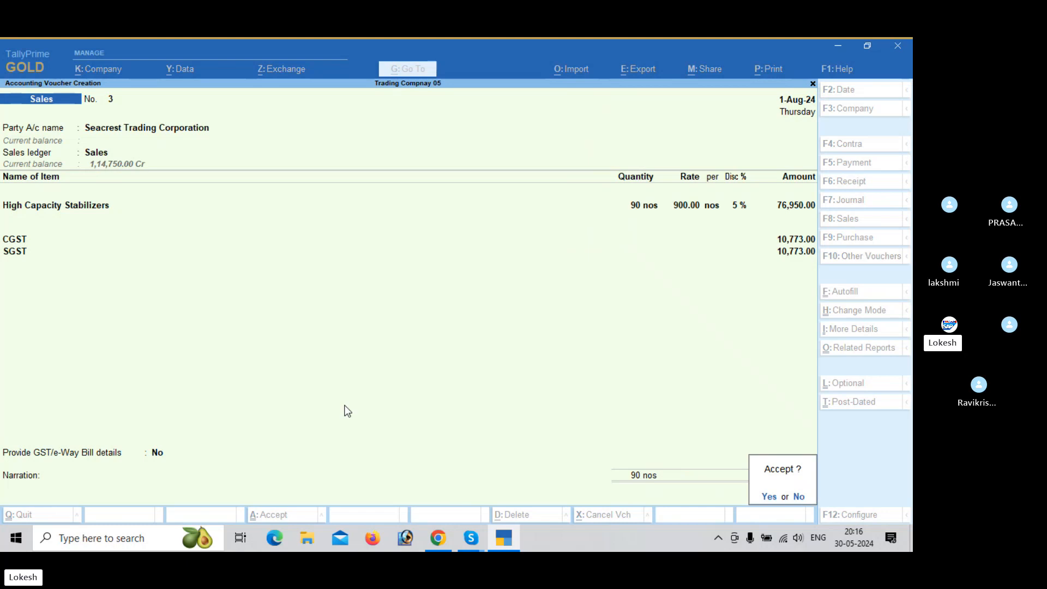
pyautogui.press('Return')
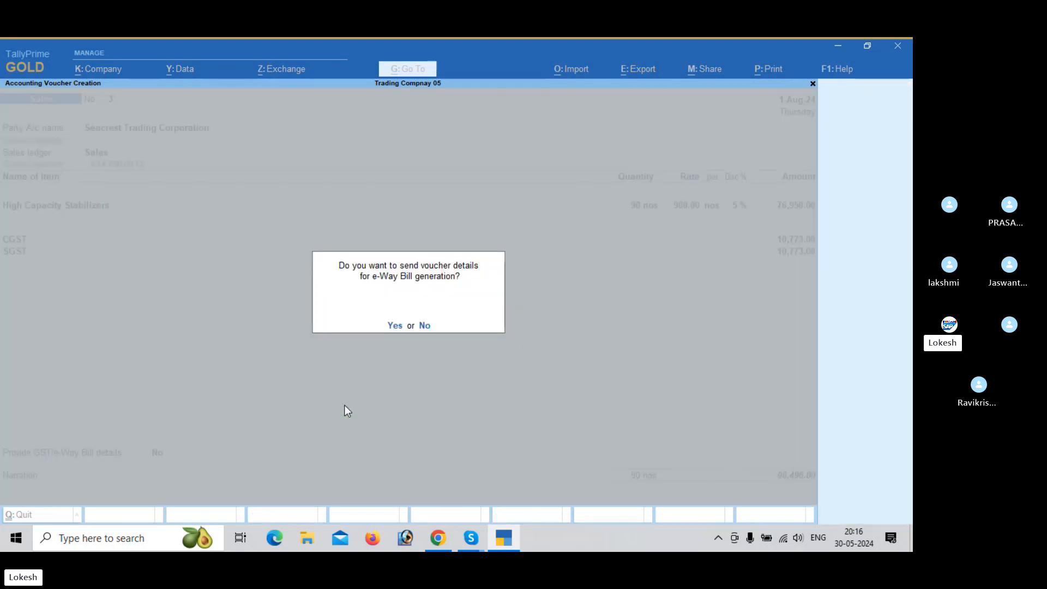
pyautogui.press('n')
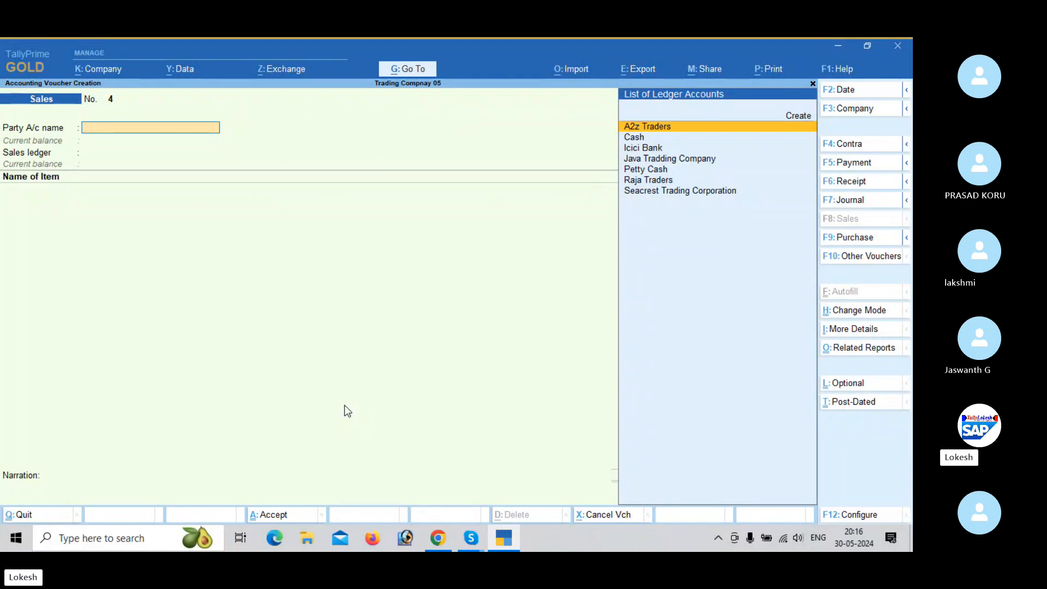
# - Start a receipt voucher and credit Java Tradding Company with 1,03,313
pyautogui.click(851, 182)
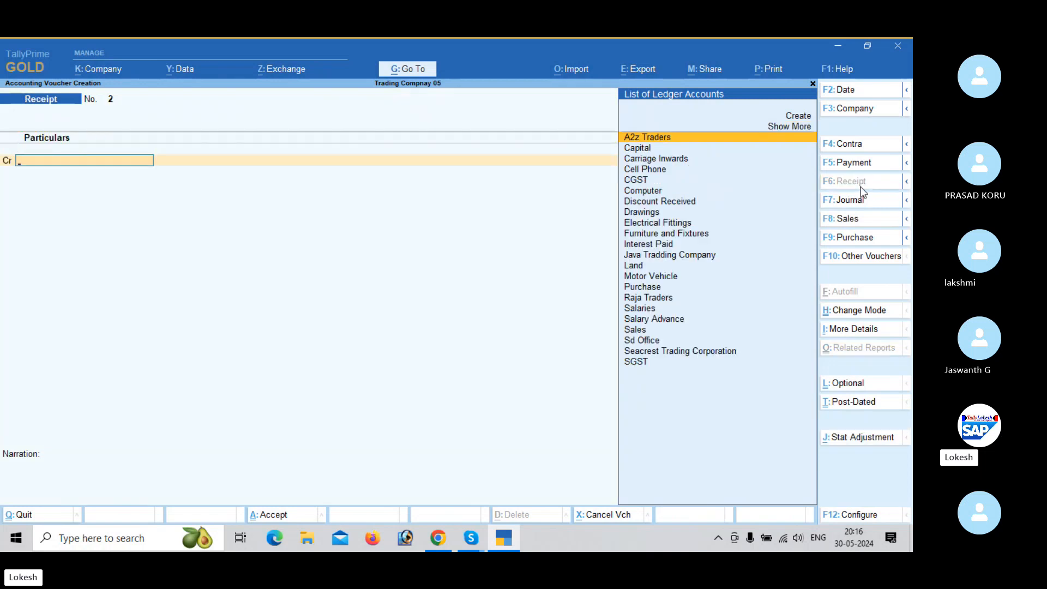
pyautogui.write('ja')
pyautogui.press('Return')
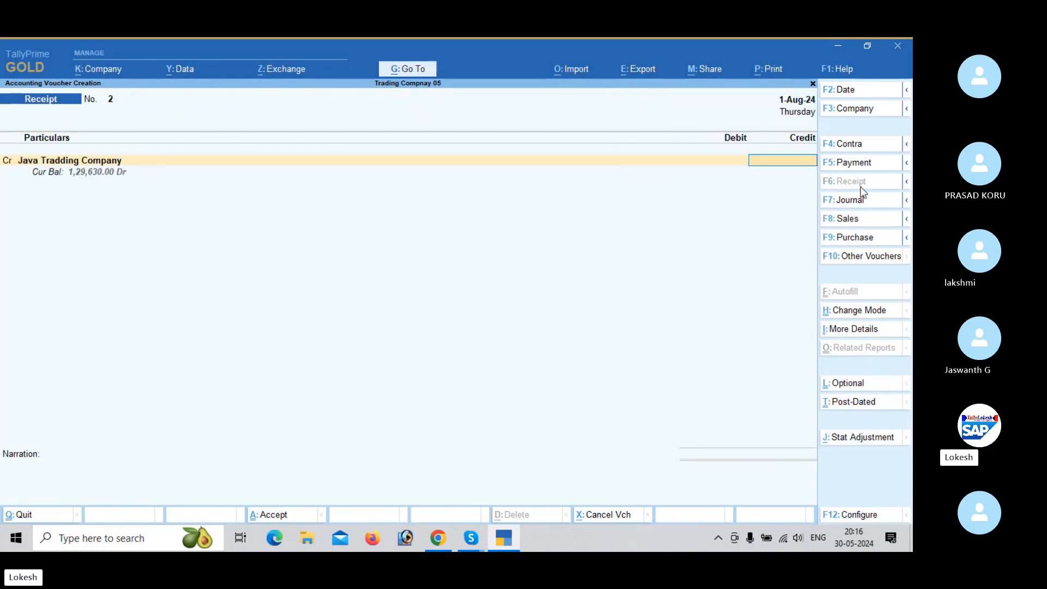
pyautogui.write('1,03,')
pyautogui.write('313')
pyautogui.press('Return')
# - Add a second credit line using a new ledger named Interest Received under the Indirect Incomes group
pyautogui.press('c')
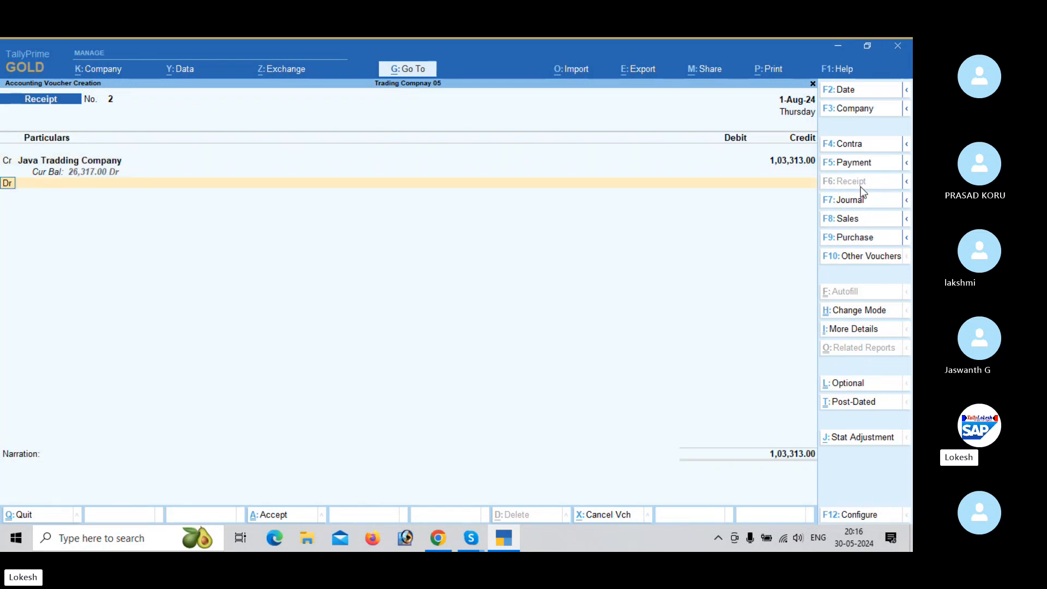
pyautogui.press('Return')
pyautogui.hotkey('alt', 'c')
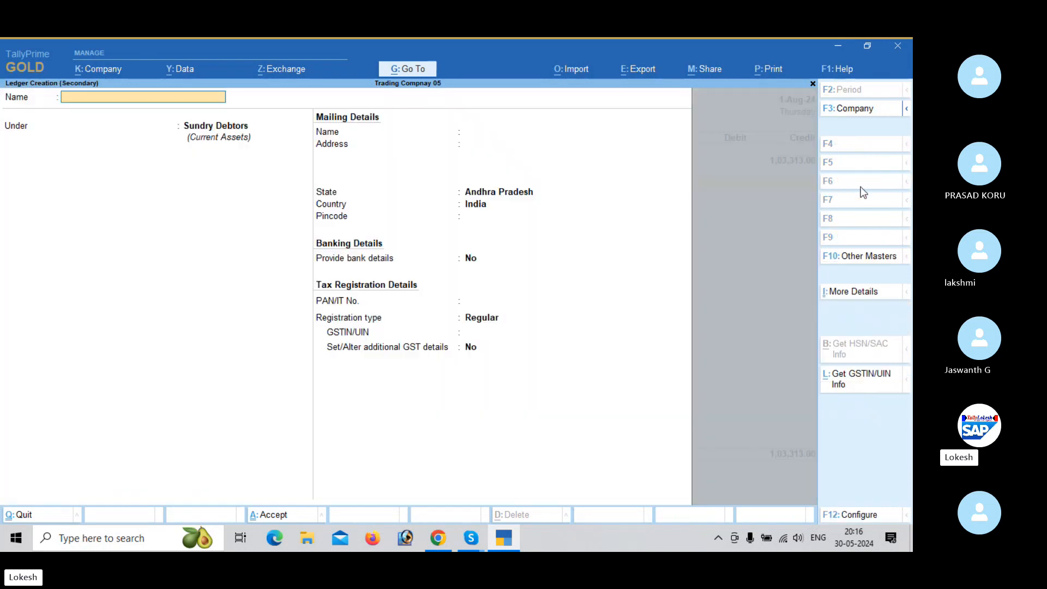
pyautogui.write('Interest Received')
pyautogui.press('Return')
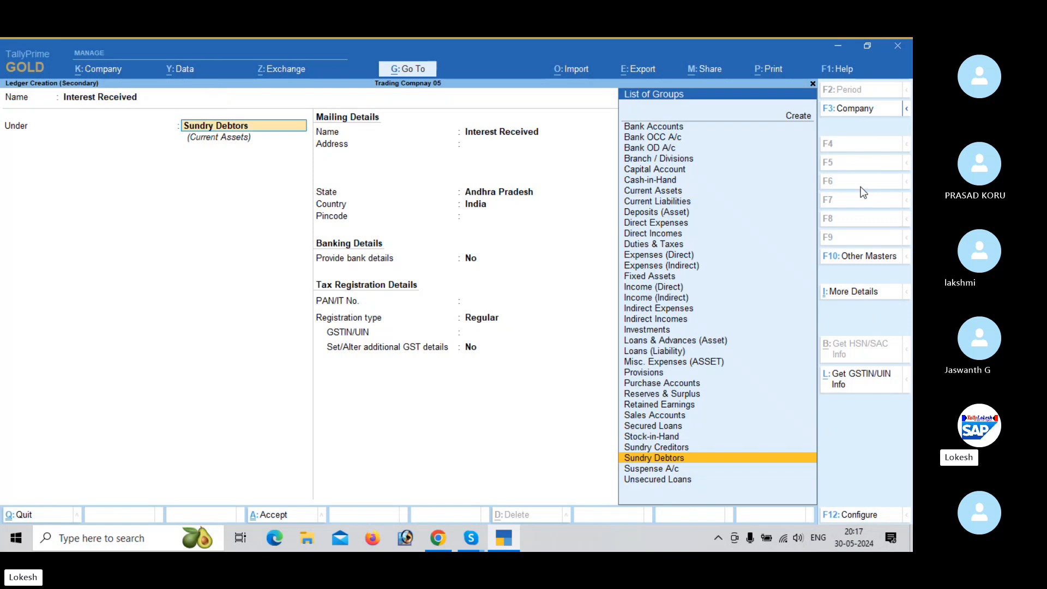
pyautogui.write('ind')
pyautogui.press('Down')
pyautogui.press('Down')
pyautogui.press('Down')
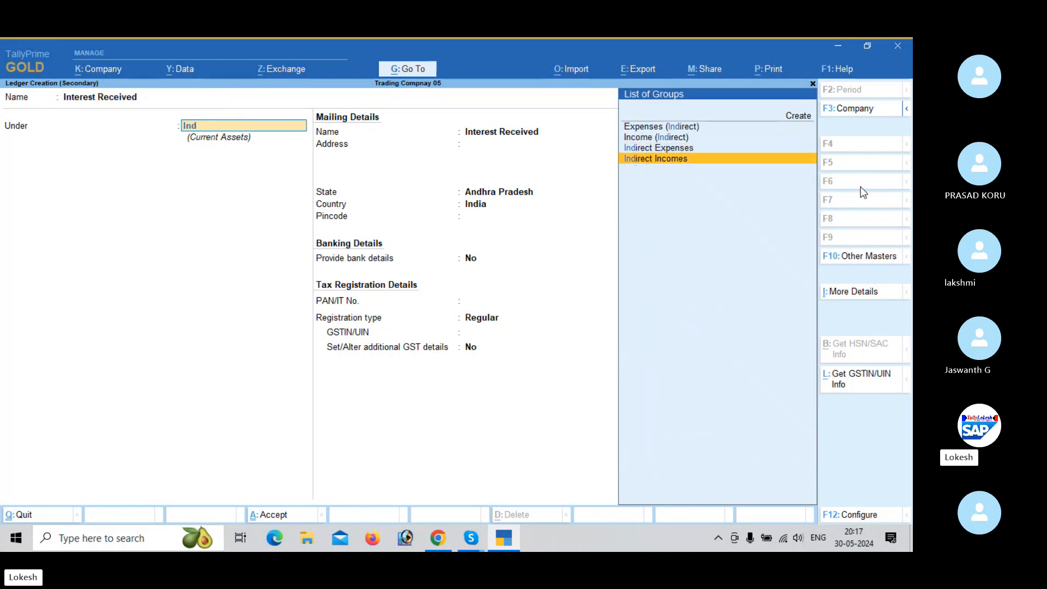
pyautogui.press('Return')
pyautogui.hotkey('ctrl', 'a')
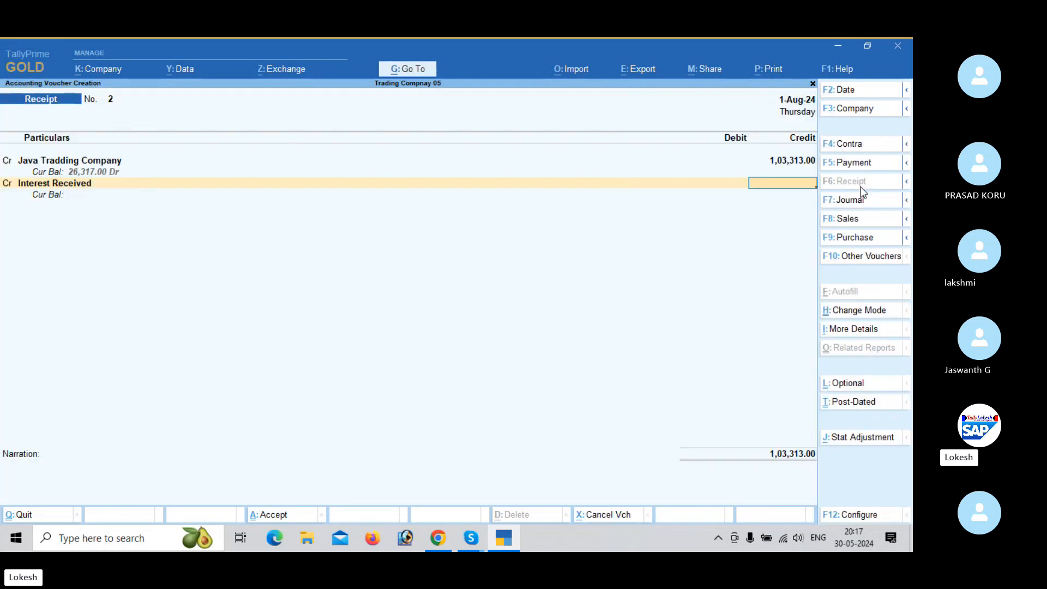
# - Credit 1,359 to Interest Received and keep the following line as a debit
pyautogui.write('1359')
pyautogui.press('Return')
pyautogui.press('Return')
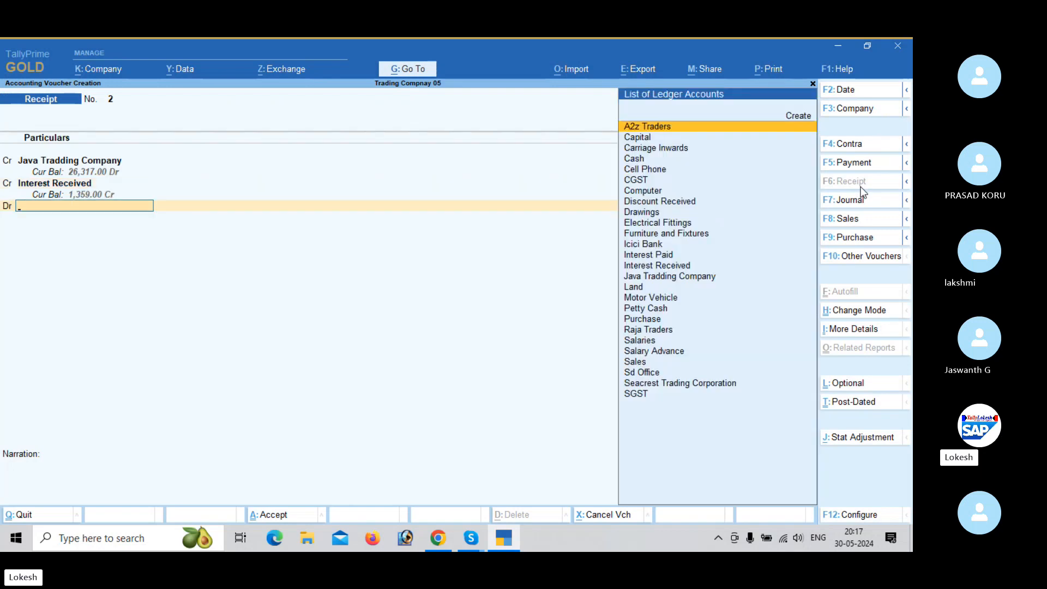
# - Debit Icici Bank with 1,04,672 using the Cheque/DD transaction type and save the receipt voucher without a narration
pyautogui.write('ic')
pyautogui.press('Return')
pyautogui.press('Return')
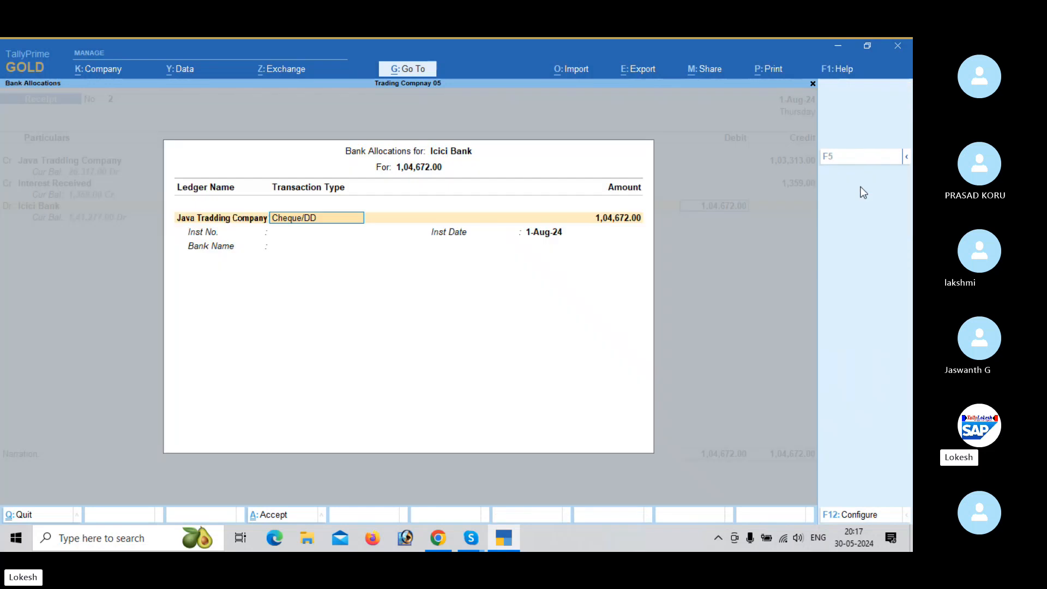
pyautogui.press('Return')
pyautogui.press('Return')
pyautogui.press('Return')
pyautogui.press('Return')
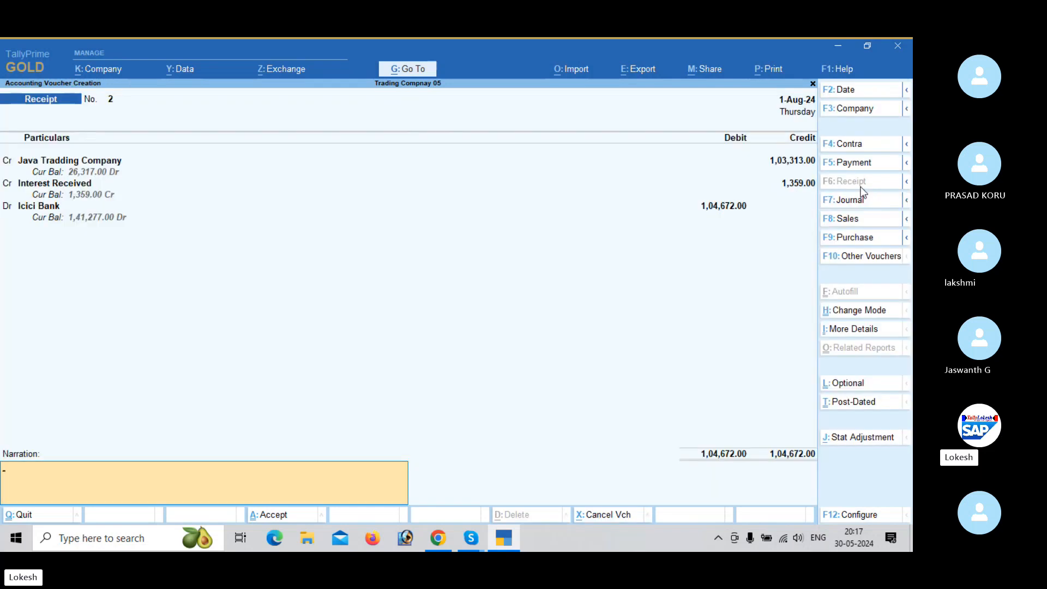
pyautogui.press('Return')
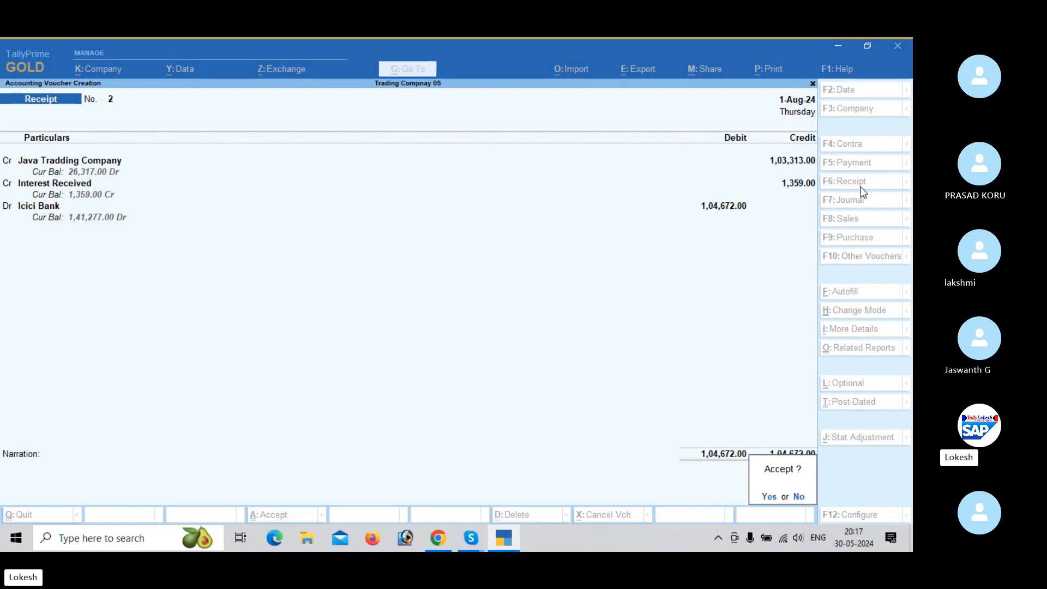
pyautogui.press('Return')
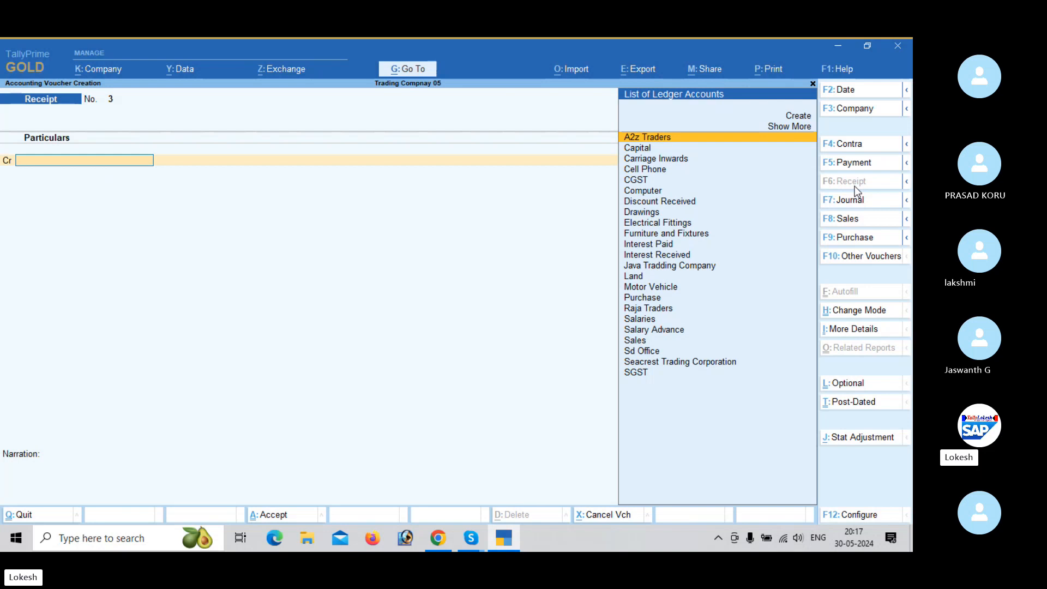
# - Switch the voucher type from Receipt to Debit Note
pyautogui.click(863, 257)
pyautogui.press('Up')
pyautogui.press('Up')
pyautogui.press('Up')
pyautogui.press('Up')
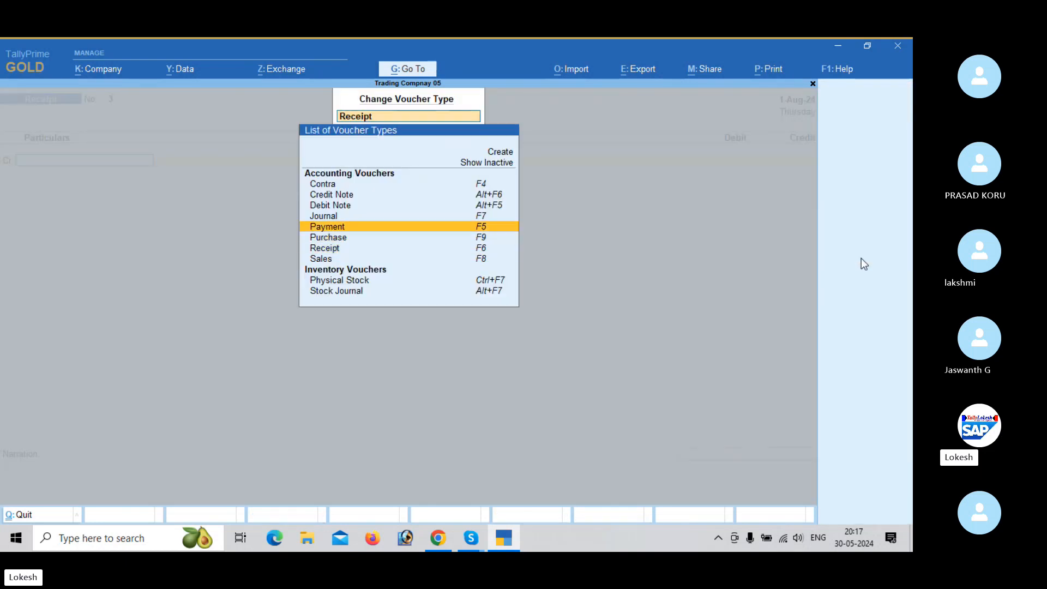
pyautogui.press('Return')
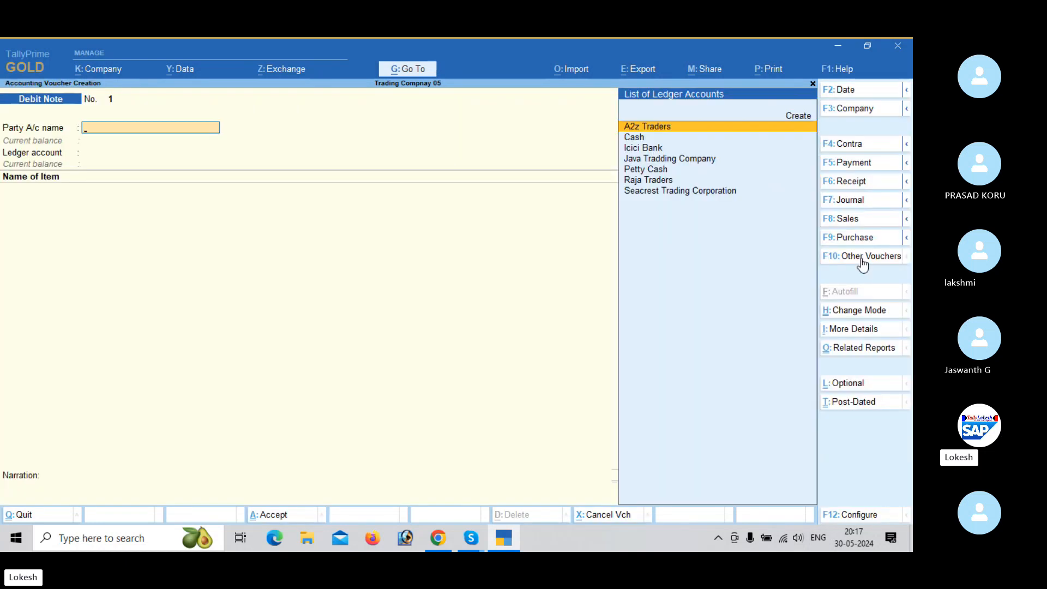
# - Set A2z Traders as the debit note's party with its default receipt and party details, and choose the Purchase ledger account
pyautogui.press('Return')
pyautogui.press('Return')
pyautogui.press('Return')
pyautogui.press('Return')
pyautogui.press('Return')
pyautogui.press('Return')
pyautogui.press('Return')
pyautogui.press('Return')
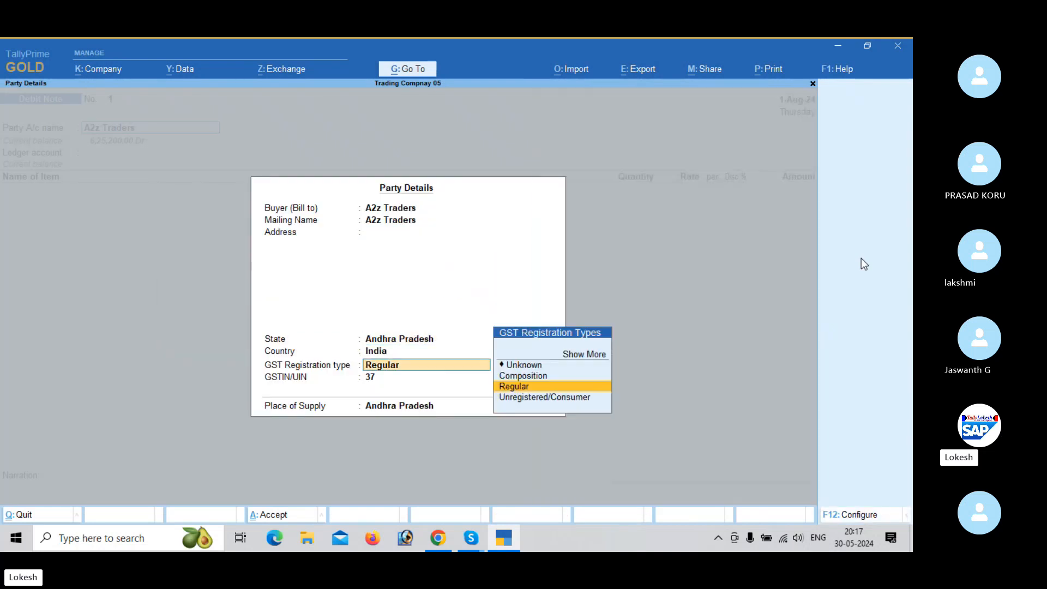
pyautogui.press('Return')
pyautogui.press('Return')
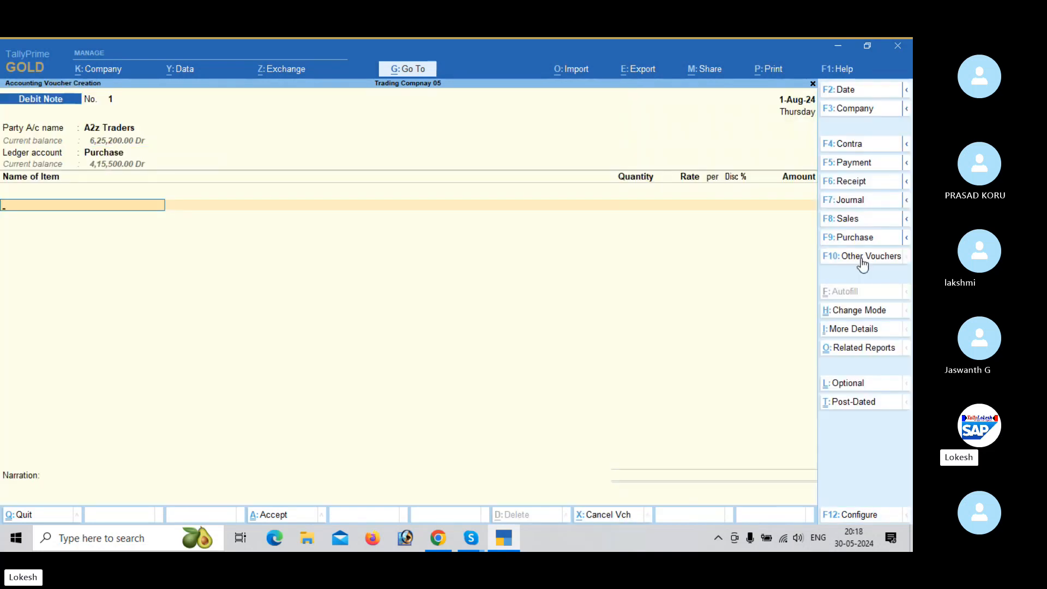
# - Add 10 nos of Low Capacity Stabilizers at a rate of 400 to the debit note and end the item list
pyautogui.write('L')
pyautogui.press('Return')
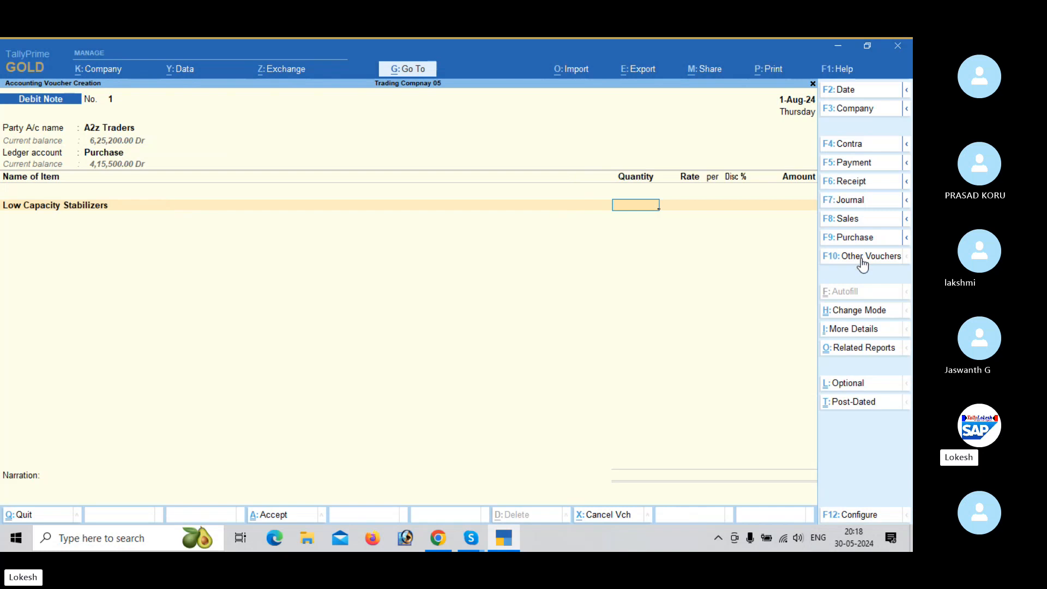
pyautogui.write('10')
pyautogui.press('Return')
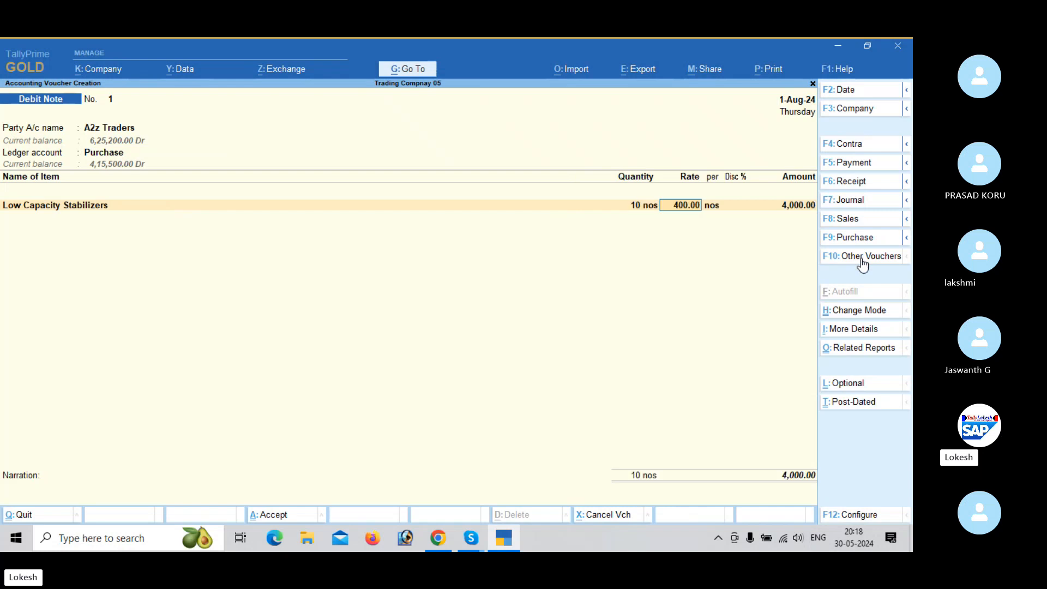
pyautogui.press('Return')
pyautogui.press('Return')
pyautogui.press('Return')
pyautogui.press('Return')
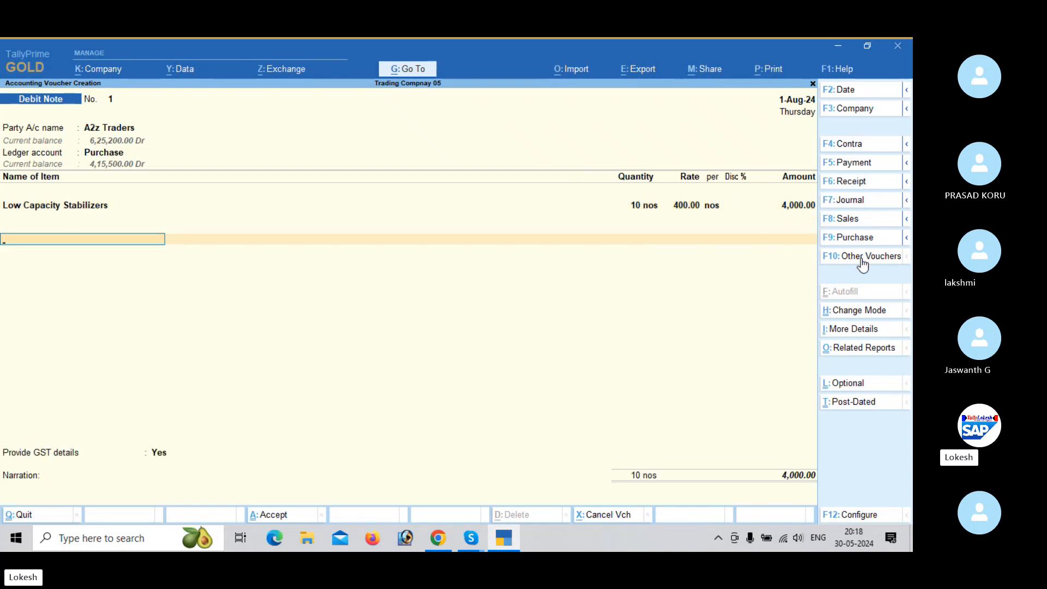
# - Add the CGST and SGST ledgers to the debit note with their calculated amounts
pyautogui.write('c')
pyautogui.press('Return')
pyautogui.press('Return')
pyautogui.write('S')
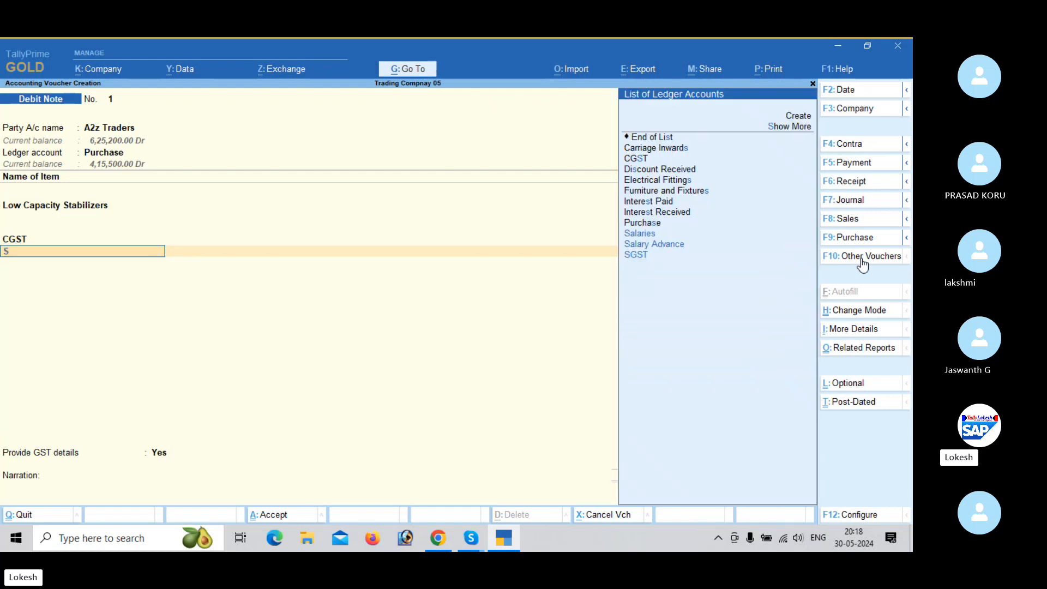
pyautogui.write('g')
pyautogui.press('Return')
pyautogui.press('Return')
pyautogui.press('Return')
# - Set Provide GST details to No and save the debit note without a narration
pyautogui.write('n')
pyautogui.press('Return')
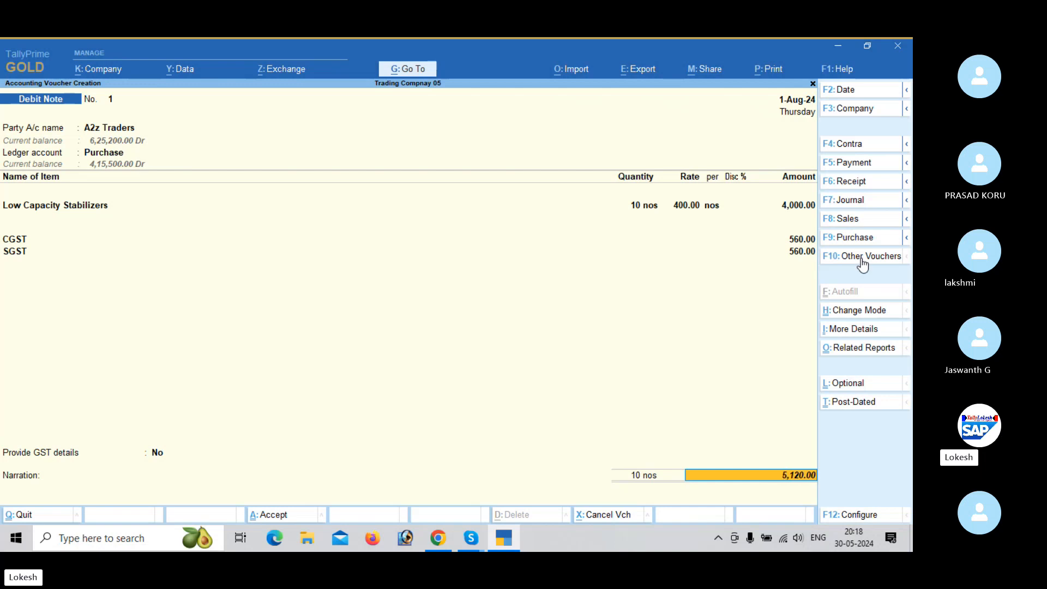
pyautogui.press('Return')
pyautogui.press('Return')
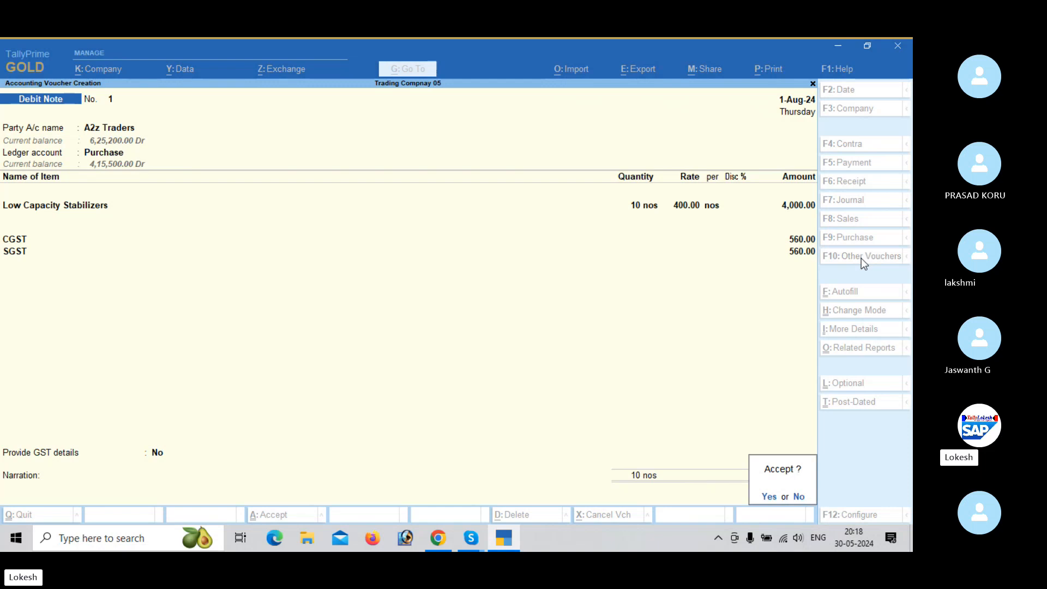
pyautogui.press('Return')
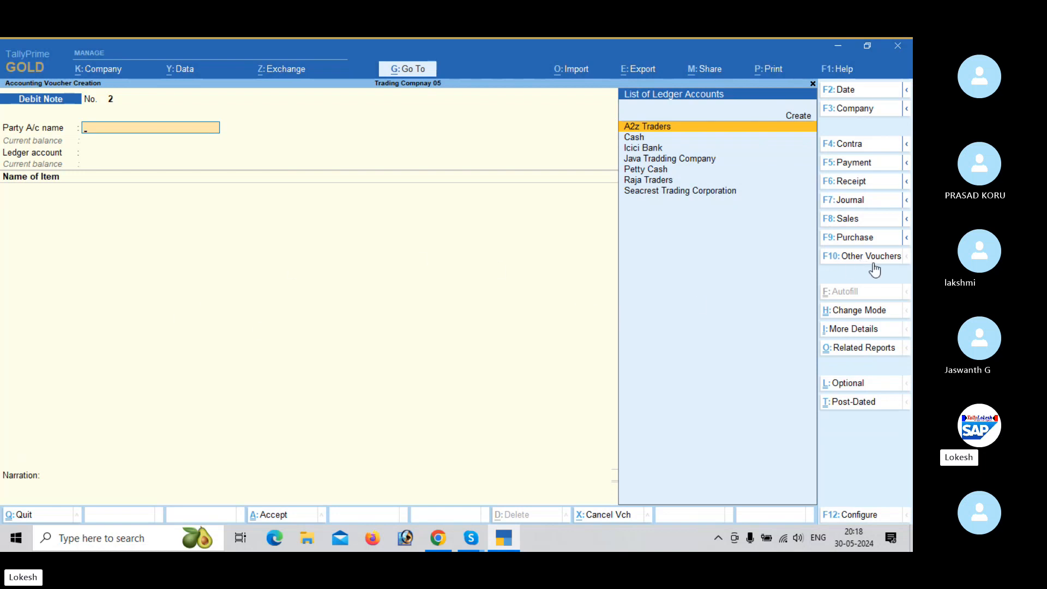
# - Start a credit note for Java Tradding Company with default party details and the Sales ledger account
pyautogui.click(872, 261)
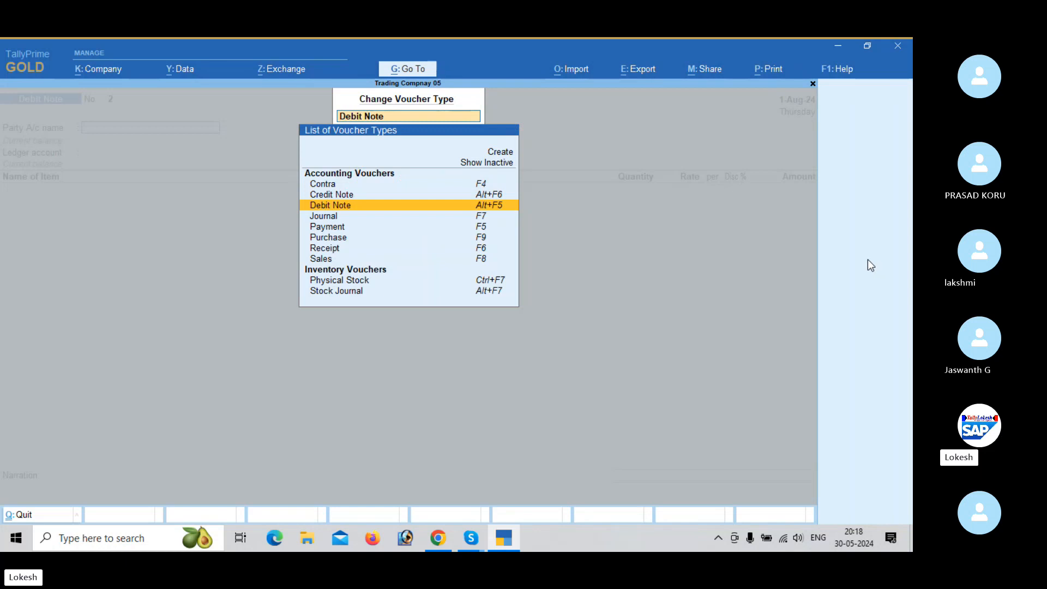
pyautogui.press('Up')
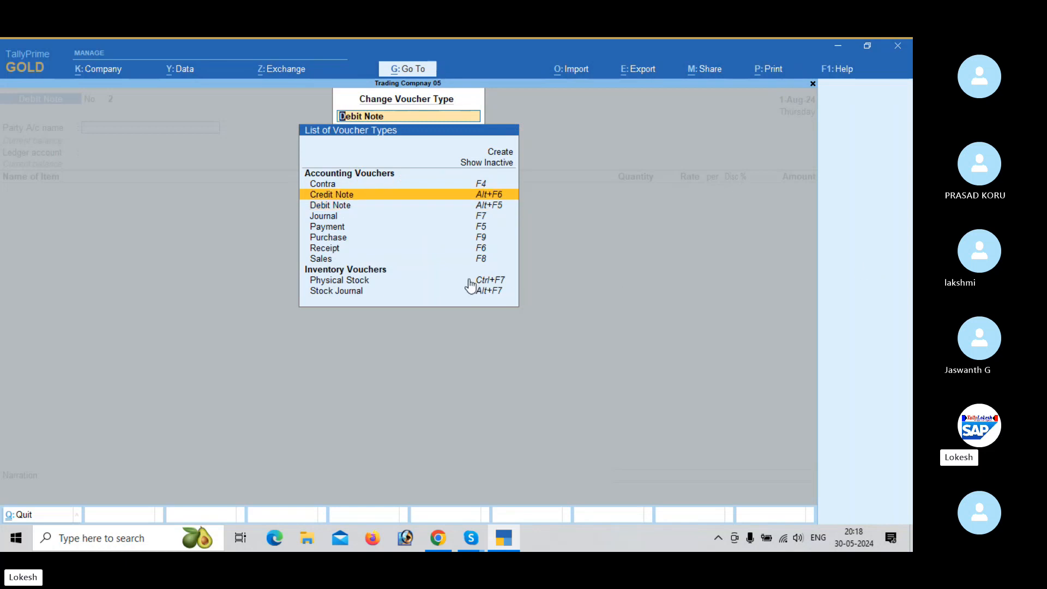
pyautogui.press('Return')
pyautogui.write('ja')
pyautogui.press('Return')
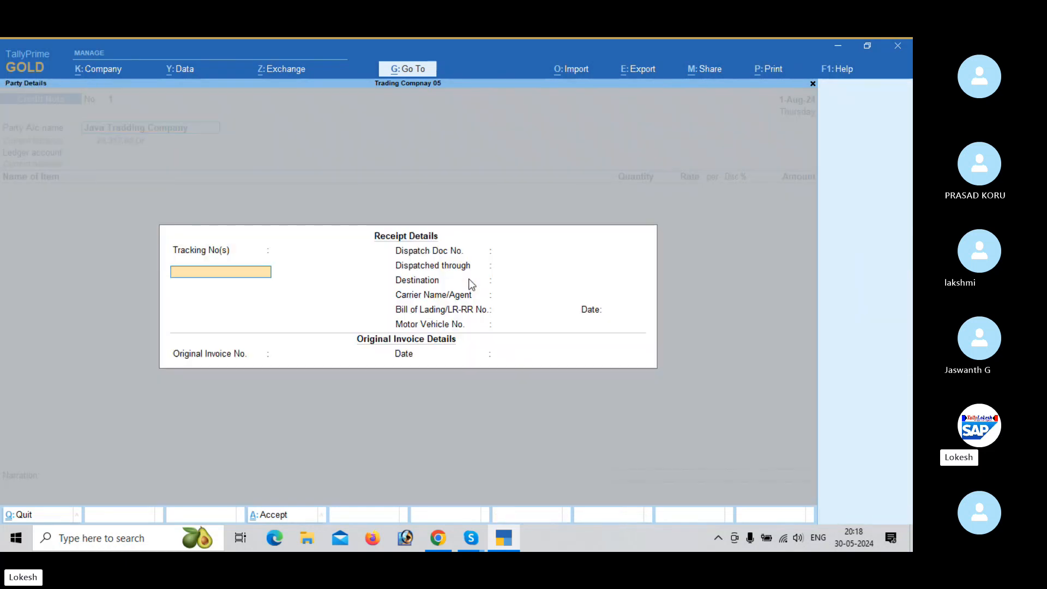
pyautogui.hotkey('ctrl', 'a')
pyautogui.hotkey('ctrl', 'a')
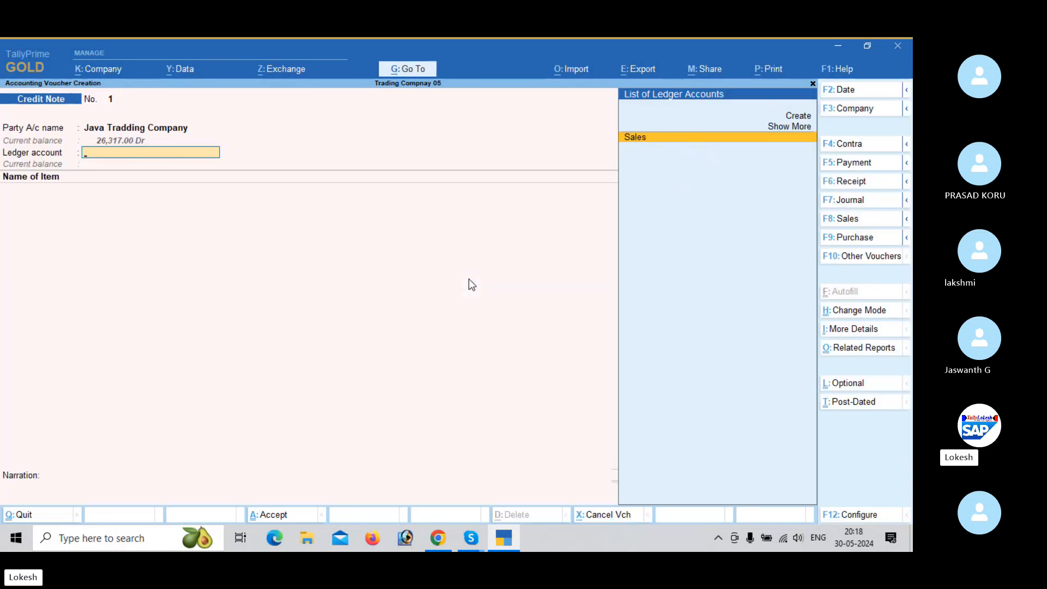
pyautogui.press('Return')
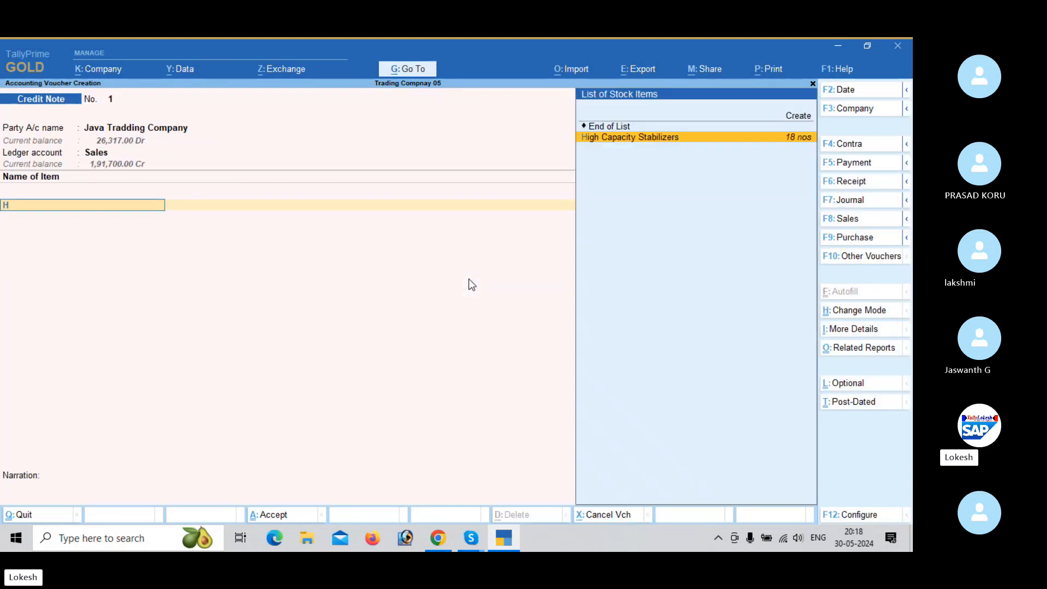
# - Add 15 nos of High Capacity Stabilizers at a rate of 700 to the credit note
pyautogui.press('Return')
pyautogui.write('15')
pyautogui.press('Return')
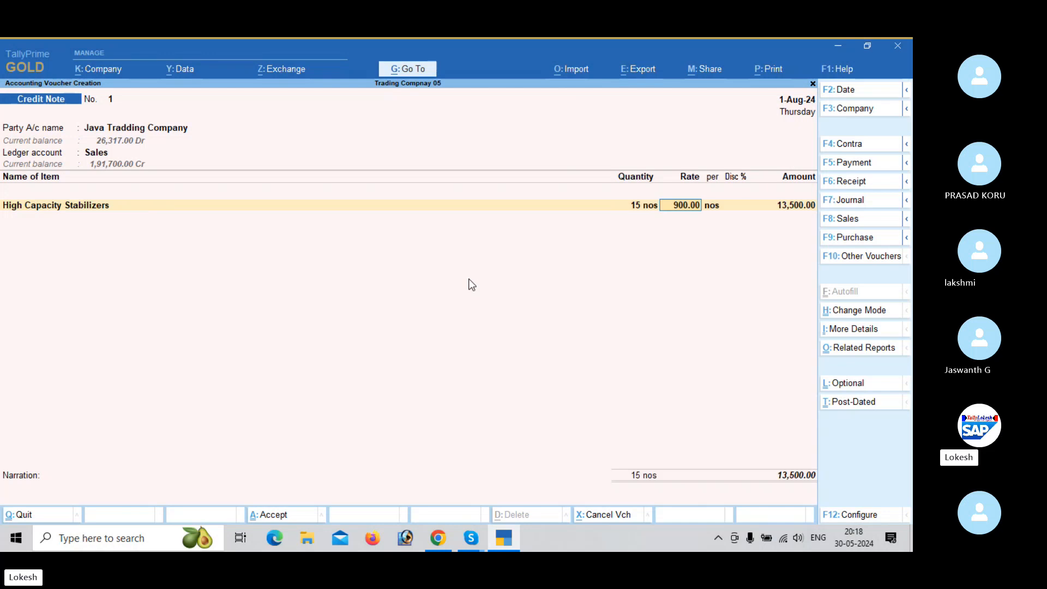
pyautogui.write('700')
pyautogui.press('Return')
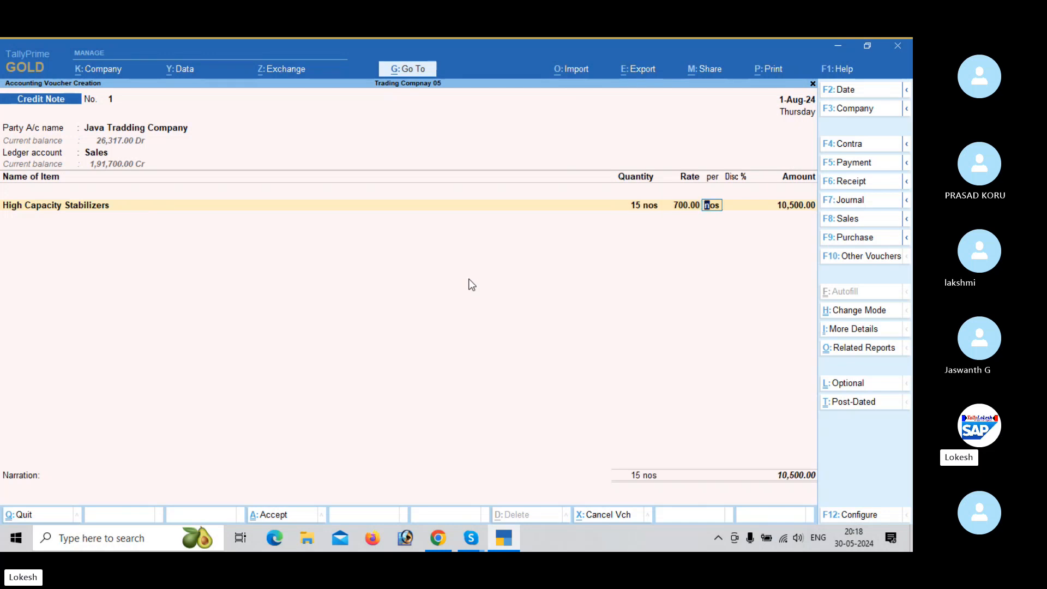
pyautogui.press('Return')
pyautogui.press('Return')
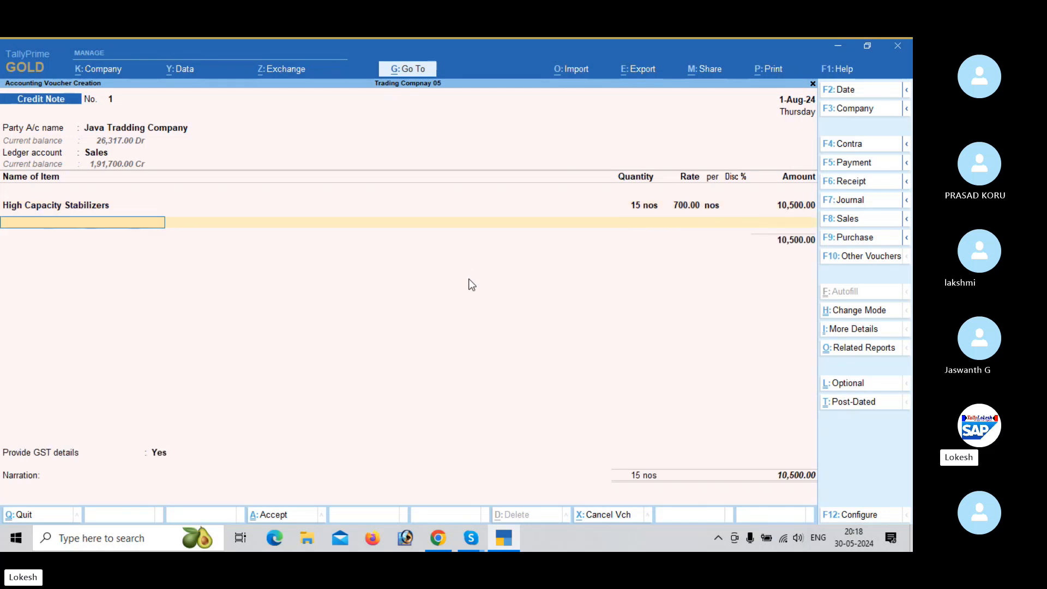
# - Add 10 nos of Subnersible Pumps at a rate of 2,300 to the credit note and end the item list
pyautogui.write('su')
pyautogui.press('Return')
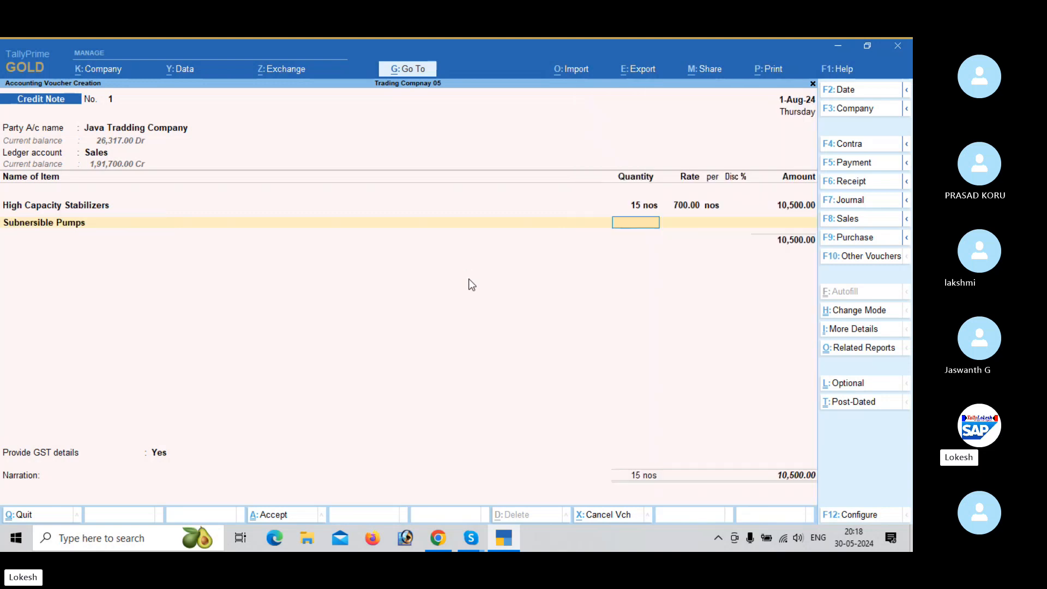
pyautogui.write('10')
pyautogui.press('Return')
pyautogui.write('2300')
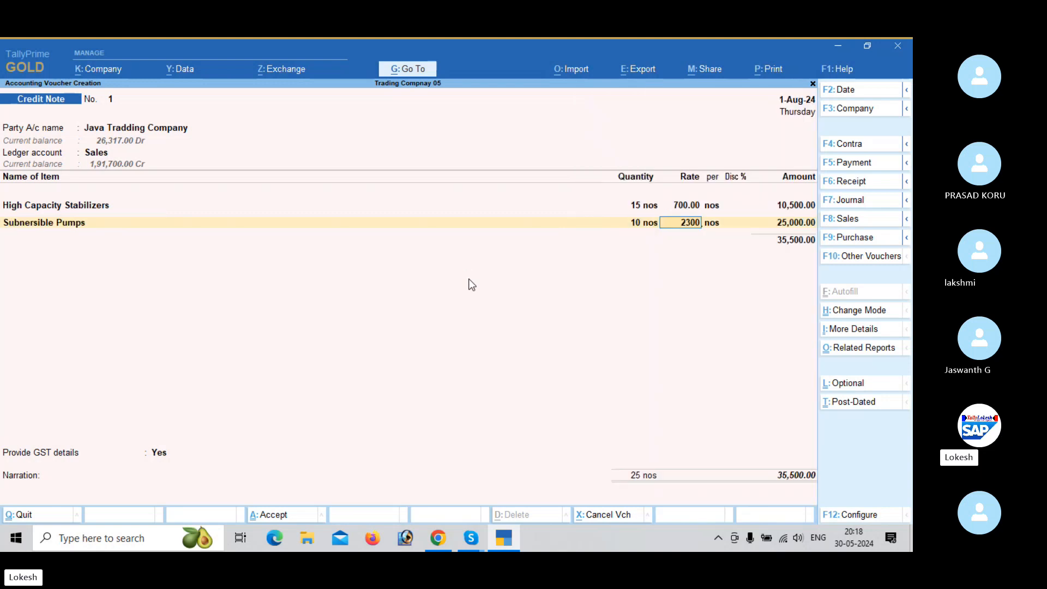
pyautogui.press('Return')
pyautogui.press('Return')
pyautogui.press('Return')
pyautogui.press('Return')
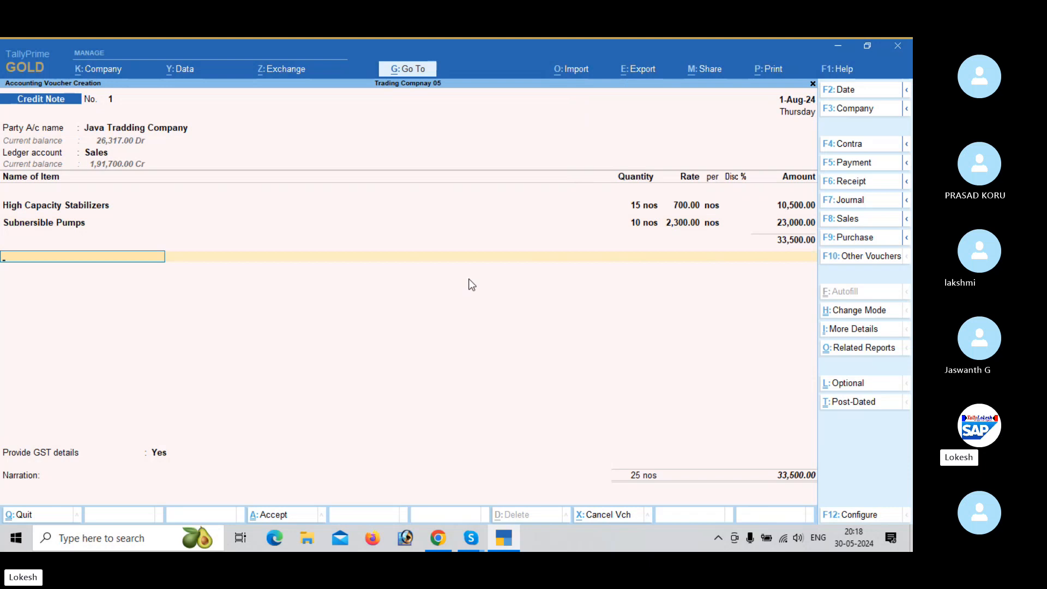
# - Add the CGST and SGST ledgers to the credit note with their calculated amounts
pyautogui.write('c')
pyautogui.press('Return')
pyautogui.press('Return')
pyautogui.write('s')
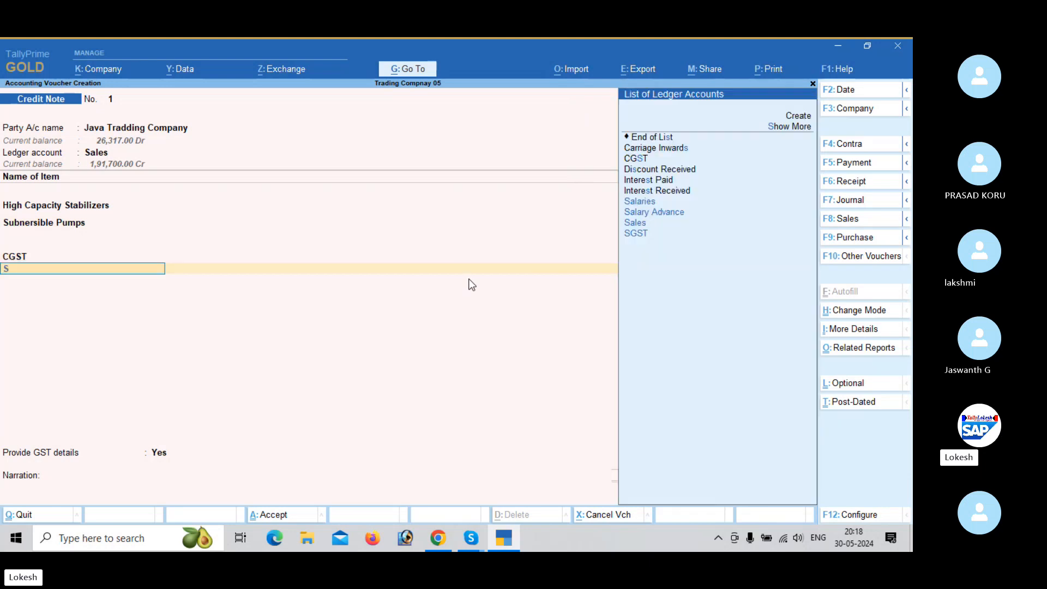
pyautogui.write('g')
pyautogui.press('Return')
pyautogui.press('Return')
pyautogui.press('Return')
# - Set Provide GST details to No and save the credit note without a narration
pyautogui.press('Up')
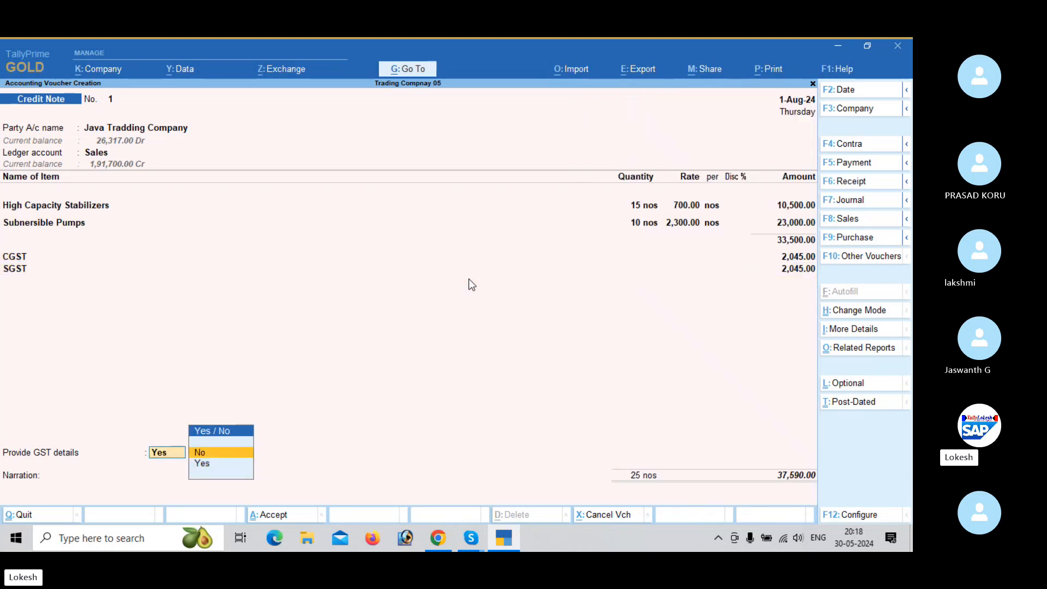
pyautogui.press('Return')
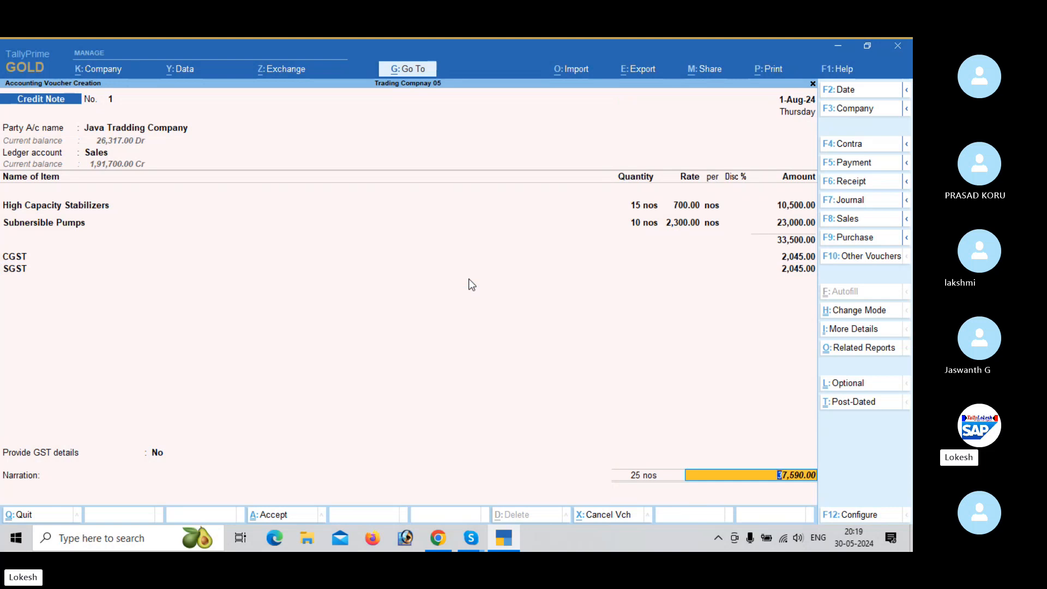
pyautogui.press('Return')
pyautogui.press('Return')
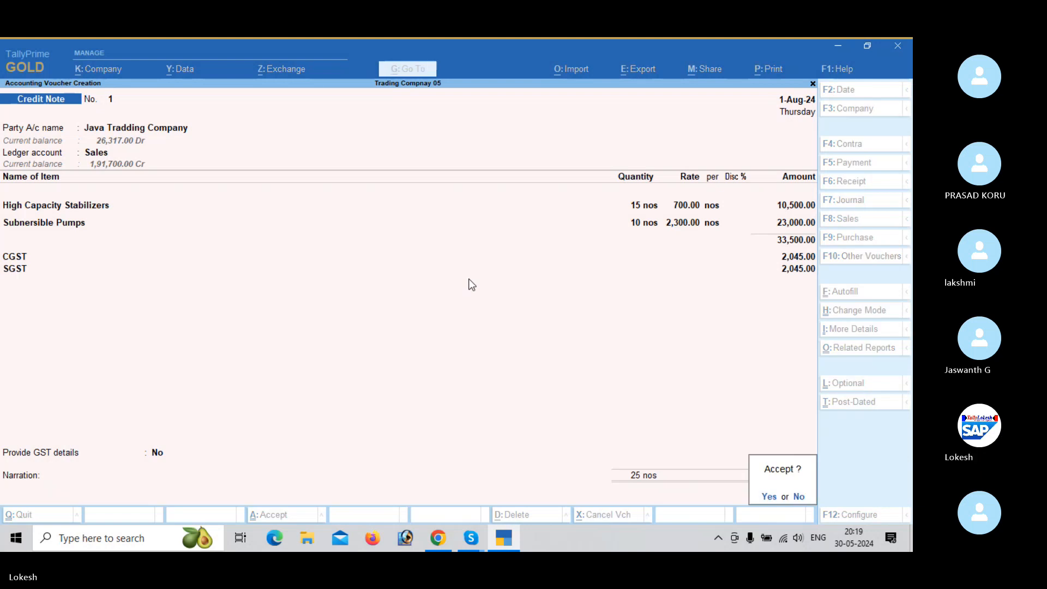
pyautogui.press('Return')
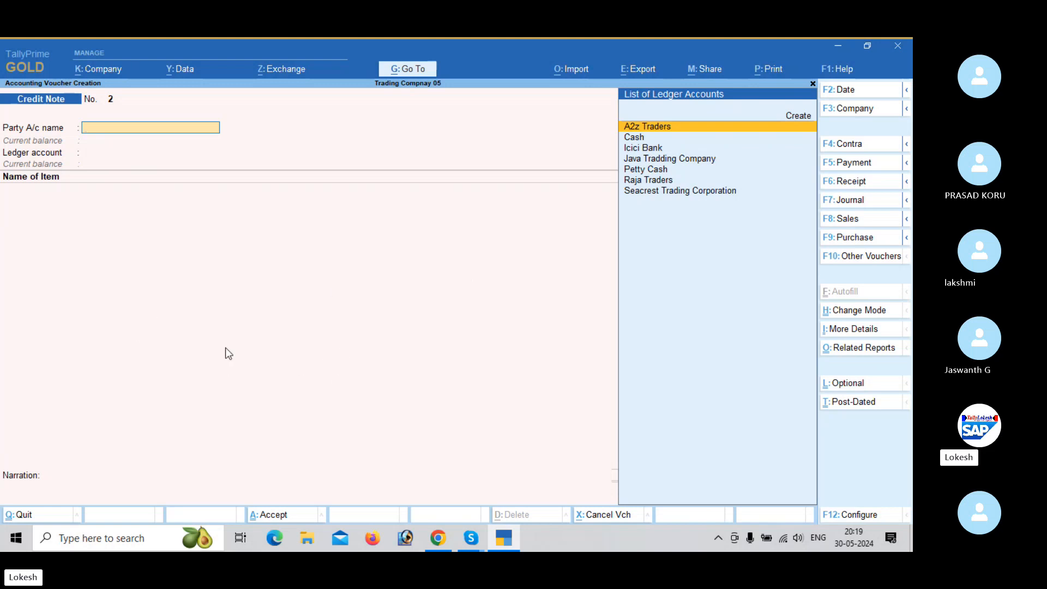
# - Start a journal voucher and create a Rent ledger under Indirect Expenses for its debit line
pyautogui.click(858, 204)
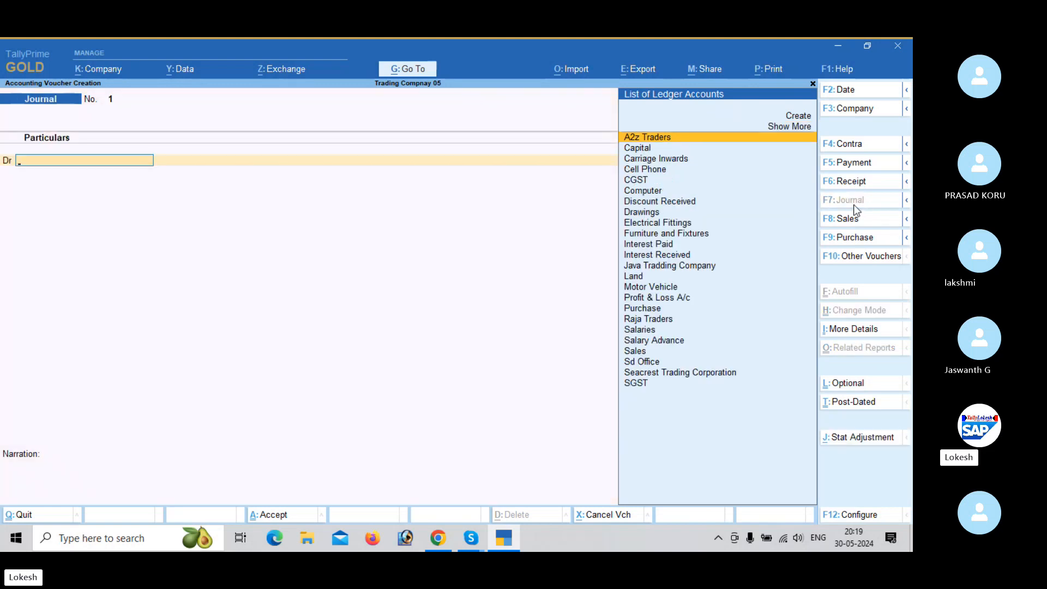
pyautogui.write('Re')
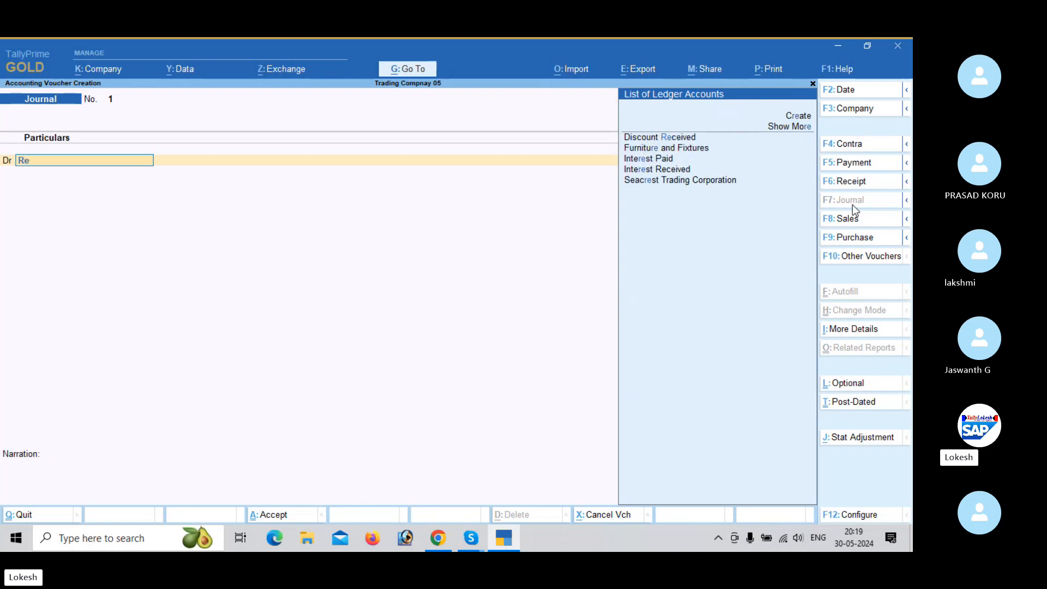
pyautogui.press('alt')
pyautogui.hotkey('alt', 'c')
pyautogui.write('nt')
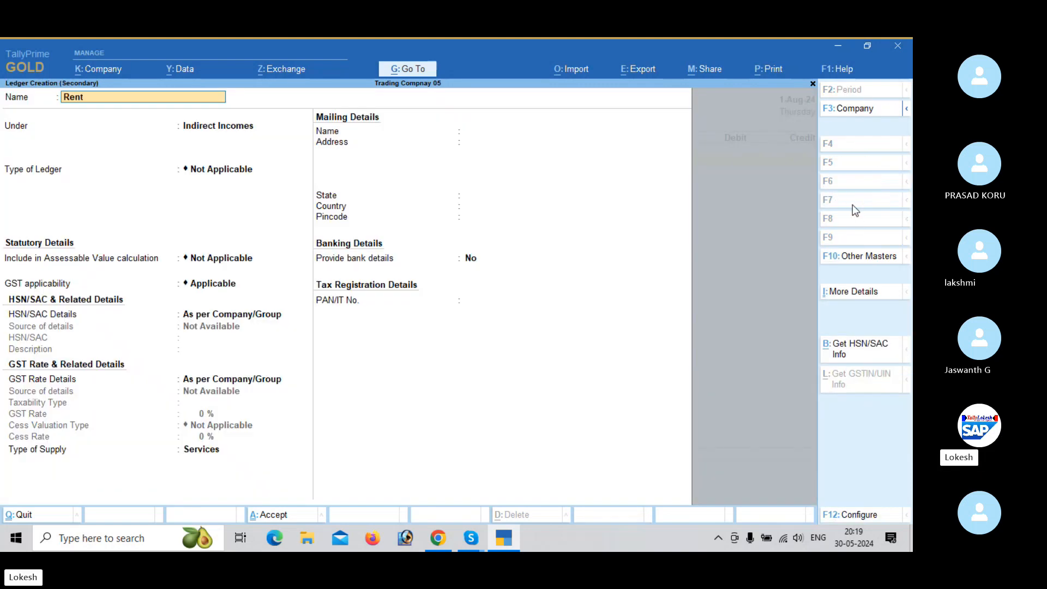
pyautogui.press('Return')
pyautogui.write('Ind')
pyautogui.press('Down')
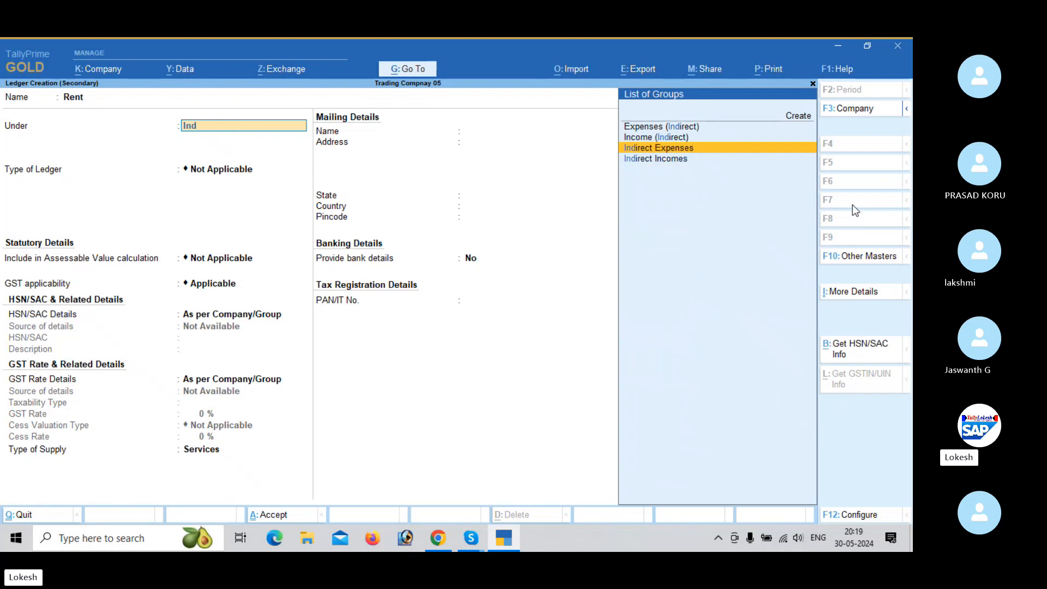
pyautogui.press('Return')
pyautogui.hotkey('ctrl', 'a')
# - Debit the Rent ledger with 3,500 and continue to the credit line of the journal
pyautogui.write('3500')
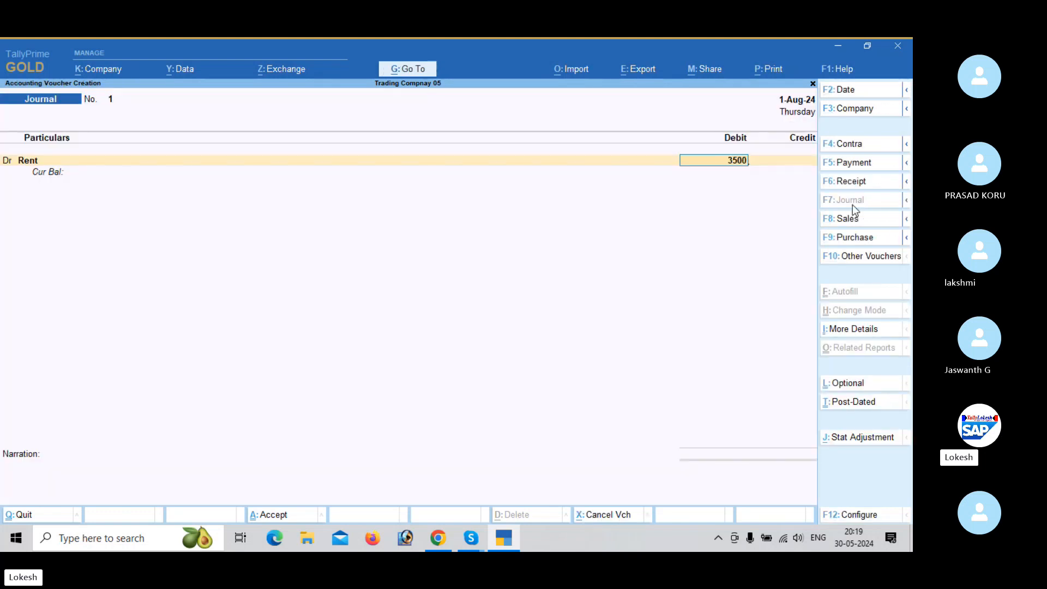
pyautogui.press('Return')
pyautogui.press('Return')
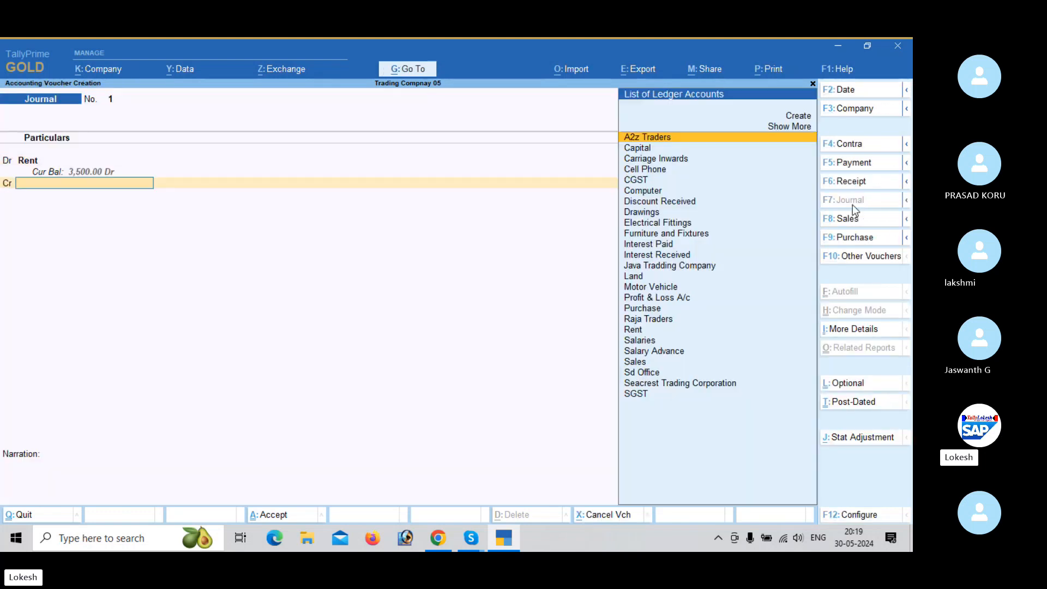
# - Create a Rent Payable ledger under Provisions for the credit line of the rent journal
pyautogui.write('Re')
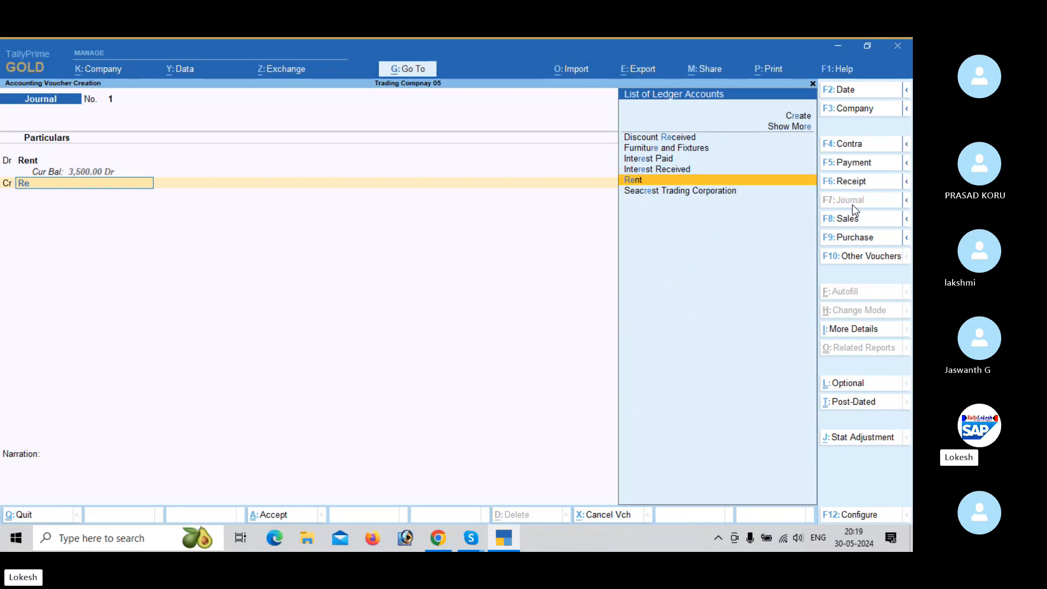
pyautogui.hotkey('alt', 'c')
pyautogui.write('Rent Payable')
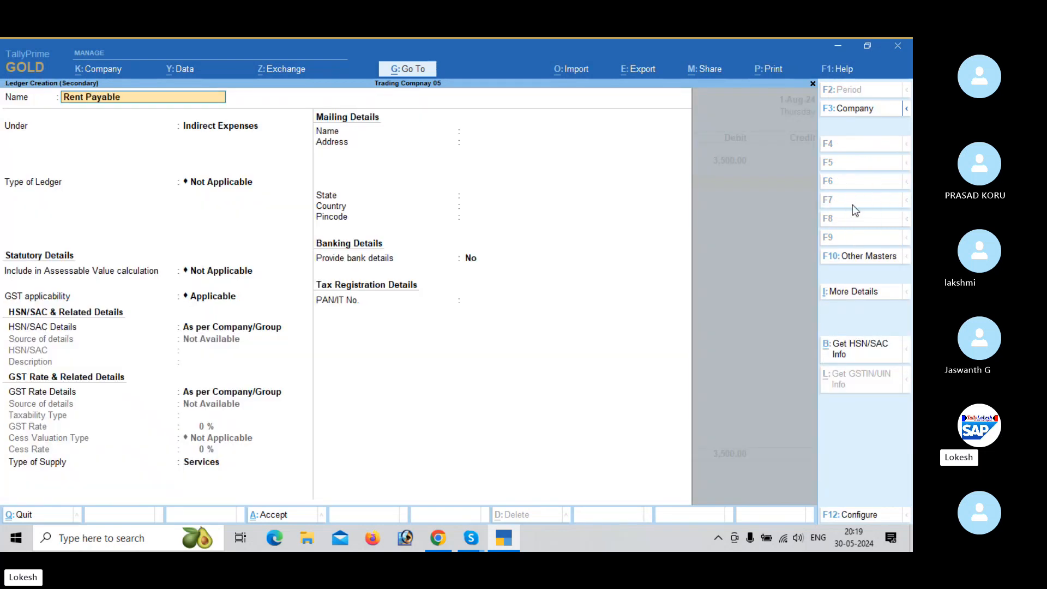
pyautogui.press('Return')
pyautogui.write('pro')
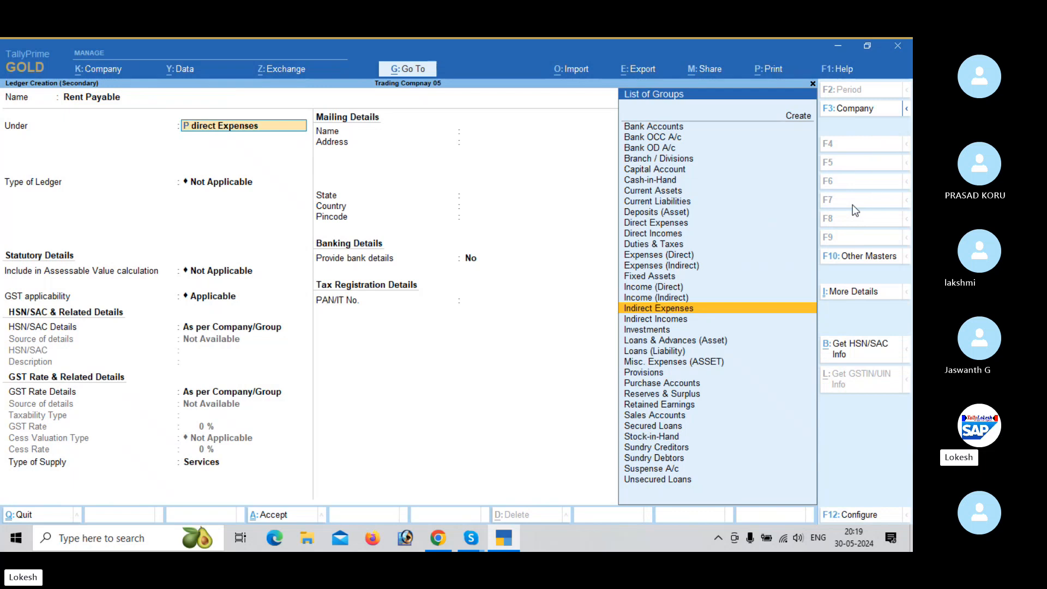
pyautogui.press('Return')
pyautogui.hotkey('ctrl', 'a')
# - Credit Rent Payable with 3,500 and save the rent journal without a narration
pyautogui.press('Return')
pyautogui.press('Return')
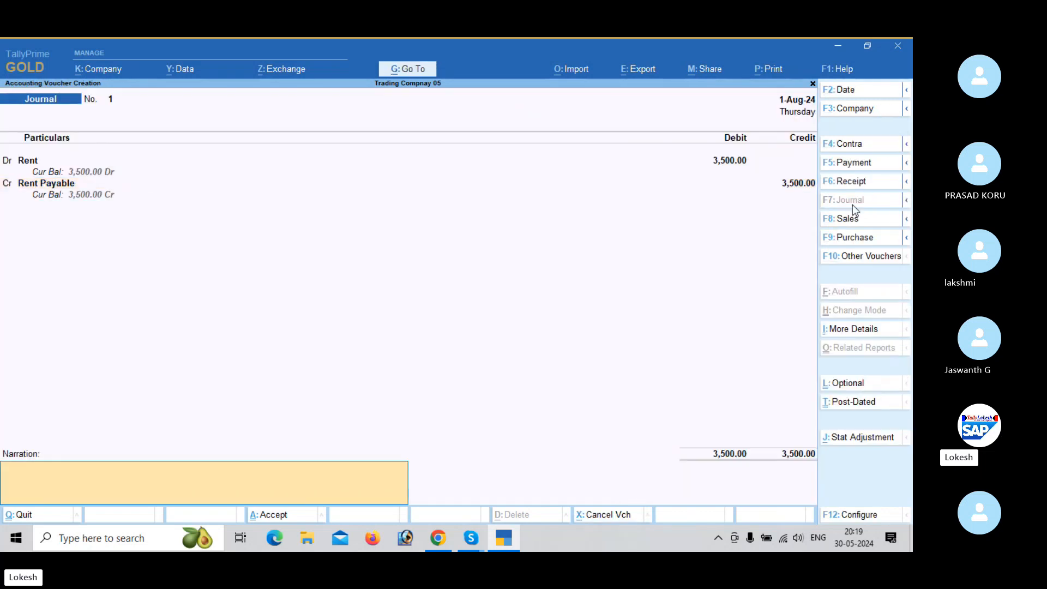
pyautogui.press('Return')
pyautogui.press('Return')
# - Debit the Salaries ledger with 11,500 in a new journal voucher
pyautogui.write('Sa')
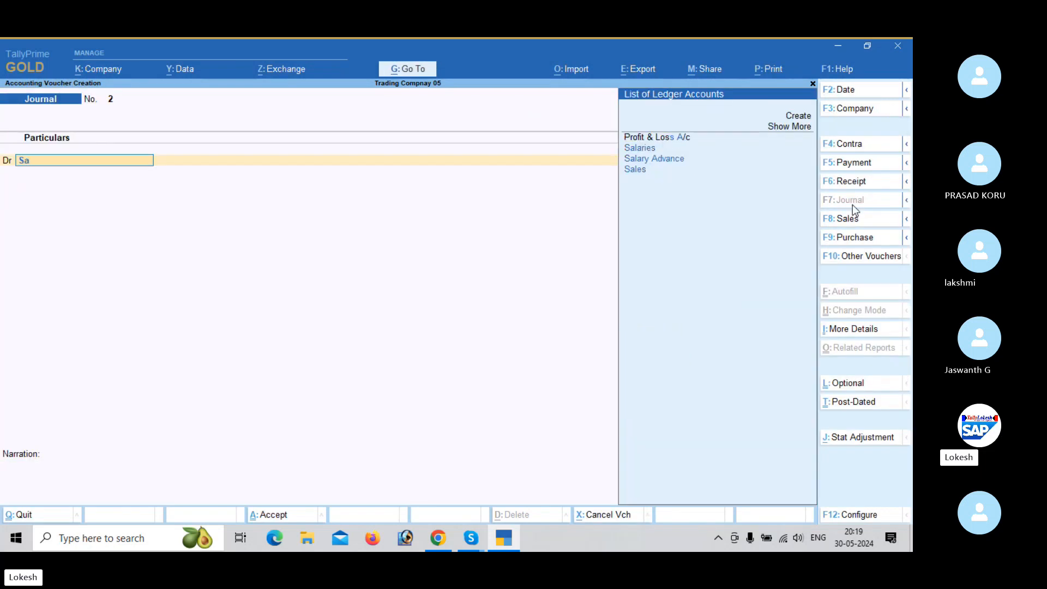
pyautogui.press('Down')
pyautogui.press('Return')
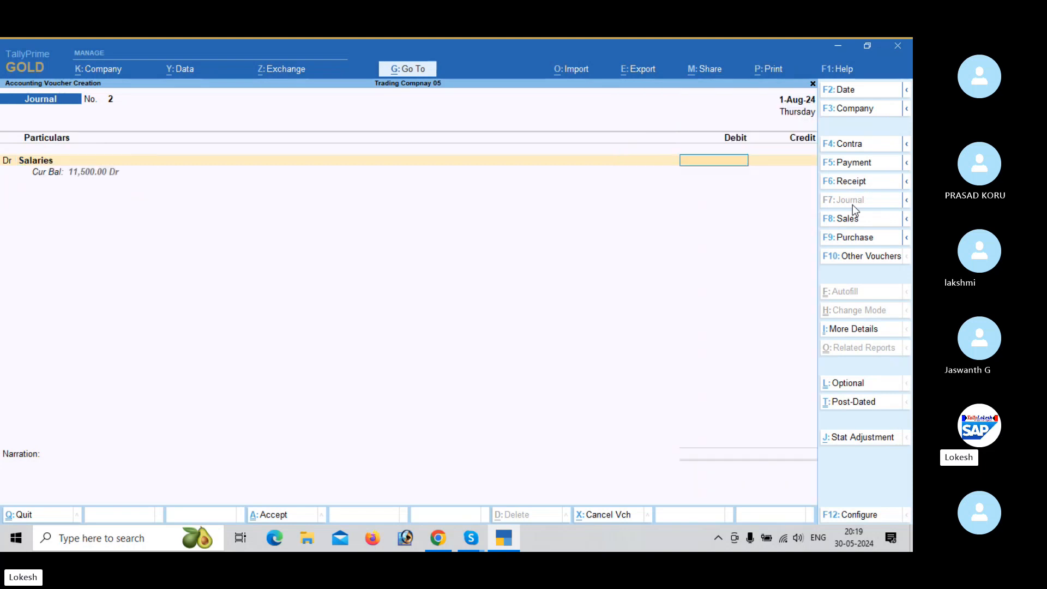
pyautogui.write('11500')
pyautogui.press('Return')
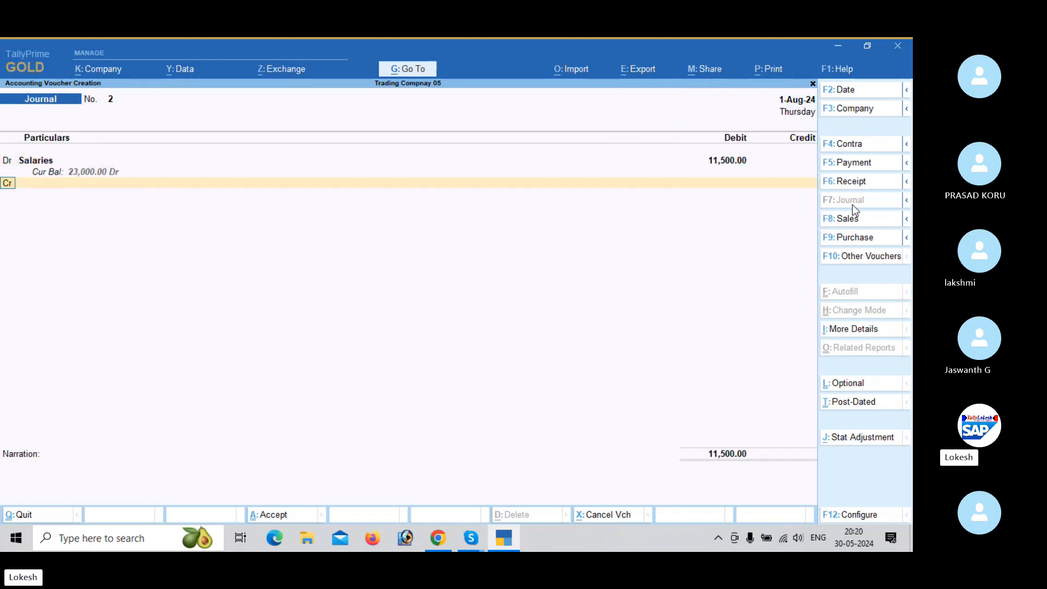
# - Create a Salary Payable ledger under Provisions for the credit line of the salary journal
pyautogui.hotkey('alt', 'c')
pyautogui.write('Sal')
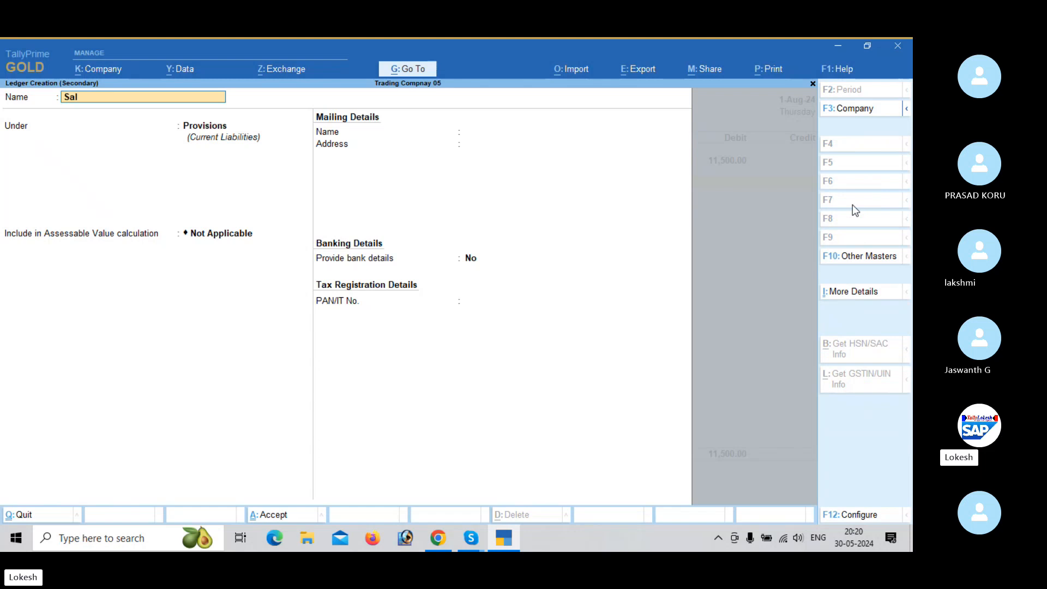
pyautogui.write('ary Payable')
pyautogui.press('Return')
pyautogui.press('Return')
pyautogui.hotkey('ctrl', 'a')
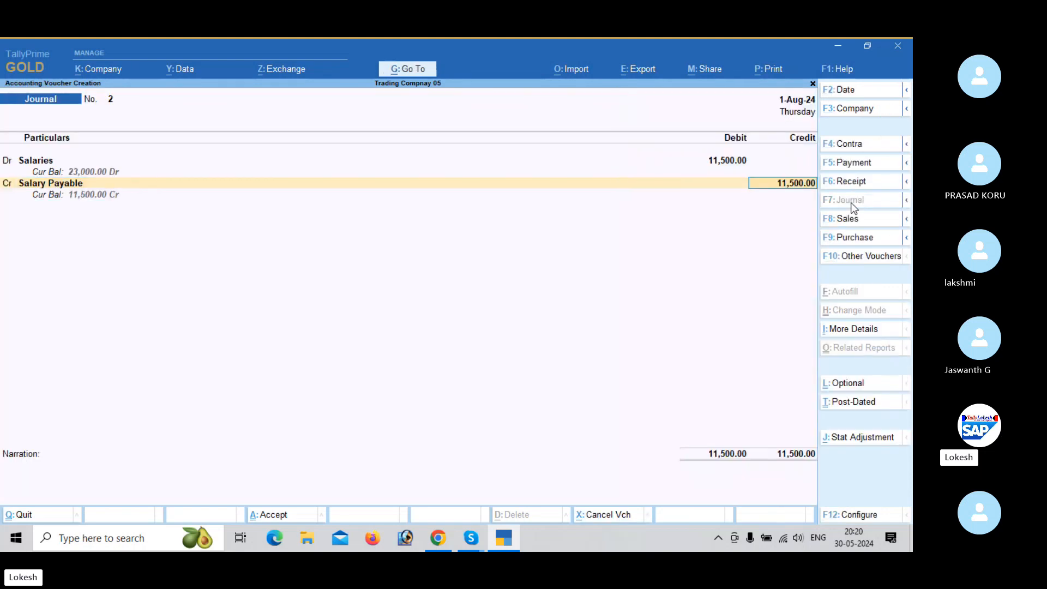
# - Credit Salary Payable with 11,500 and save the salary journal without a narration
pyautogui.press('Return')
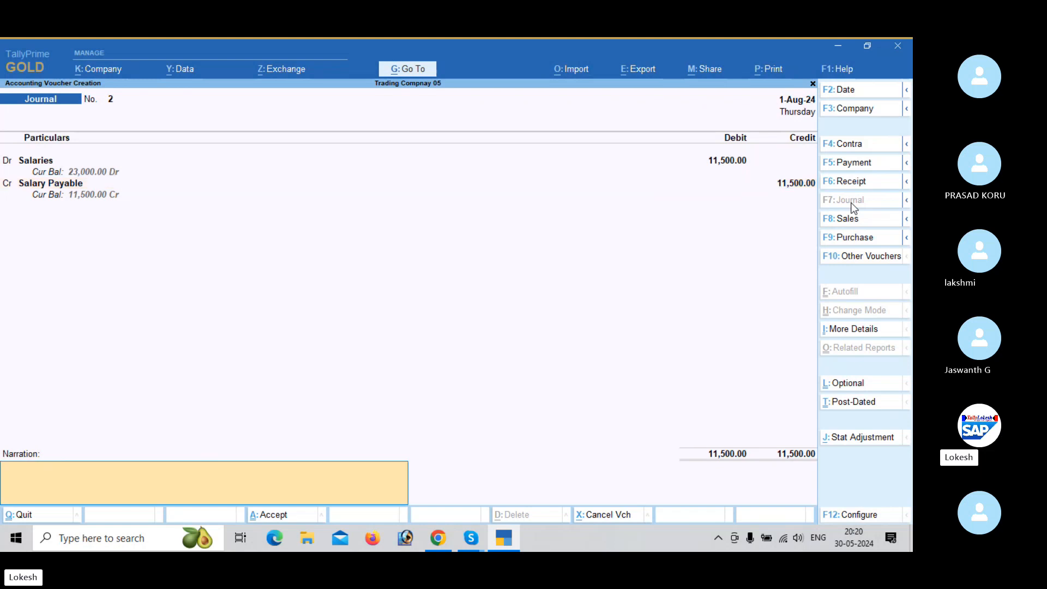
pyautogui.press('Return')
pyautogui.press('Return')
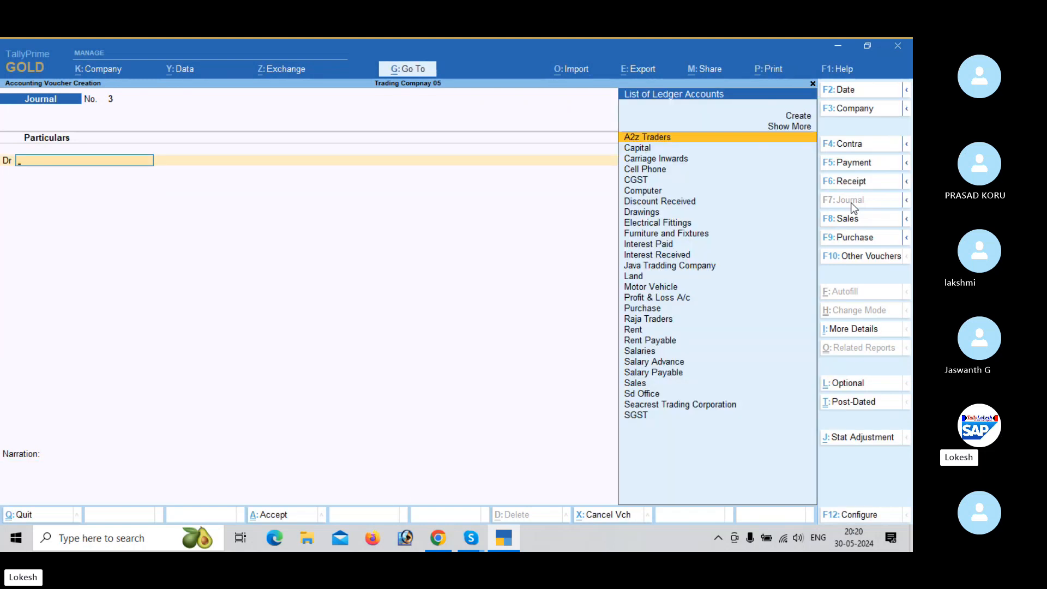
# - Create an Electricity Exp ledger under Indirect Expenses and debit it with 500 in a new journal voucher
pyautogui.write('El')
pyautogui.hotkey('alt', 'c')
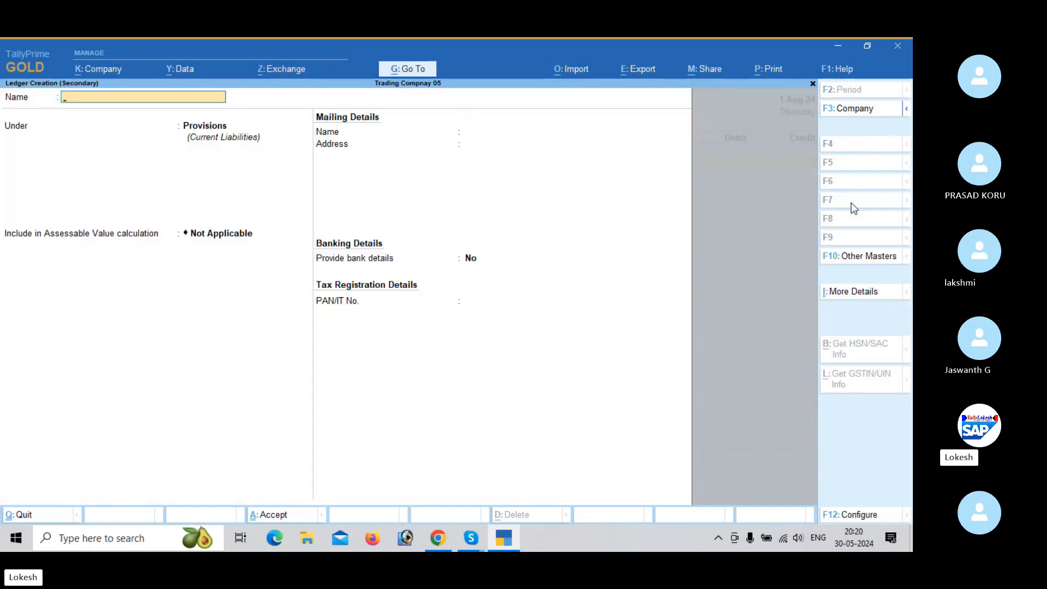
pyautogui.write('Electricity Exp')
pyautogui.press('Return')
pyautogui.write('Ind')
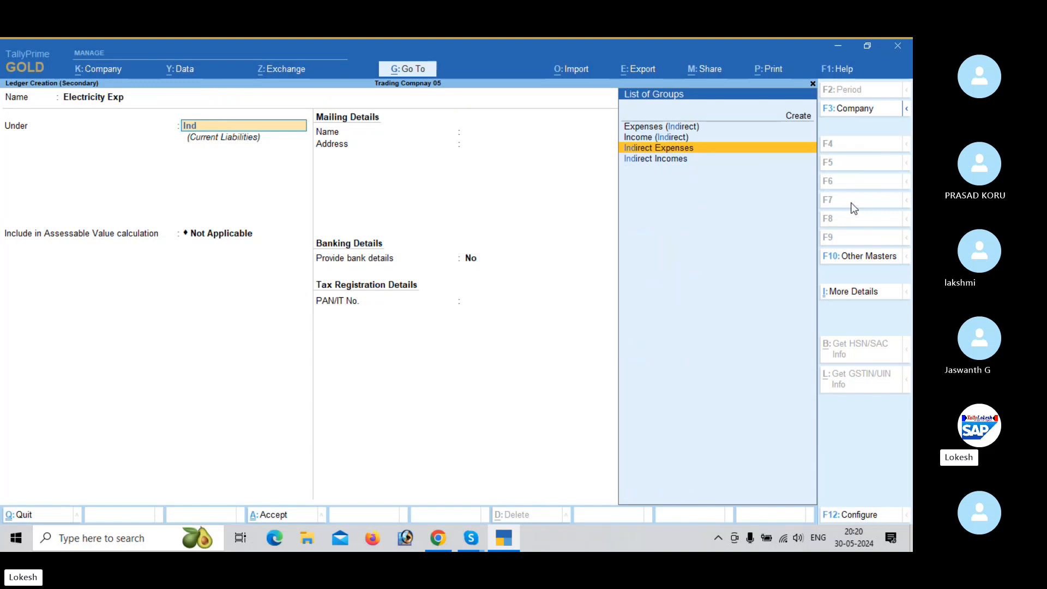
pyautogui.press('Return')
pyautogui.press('Return')
pyautogui.hotkey('ctrl', 'a')
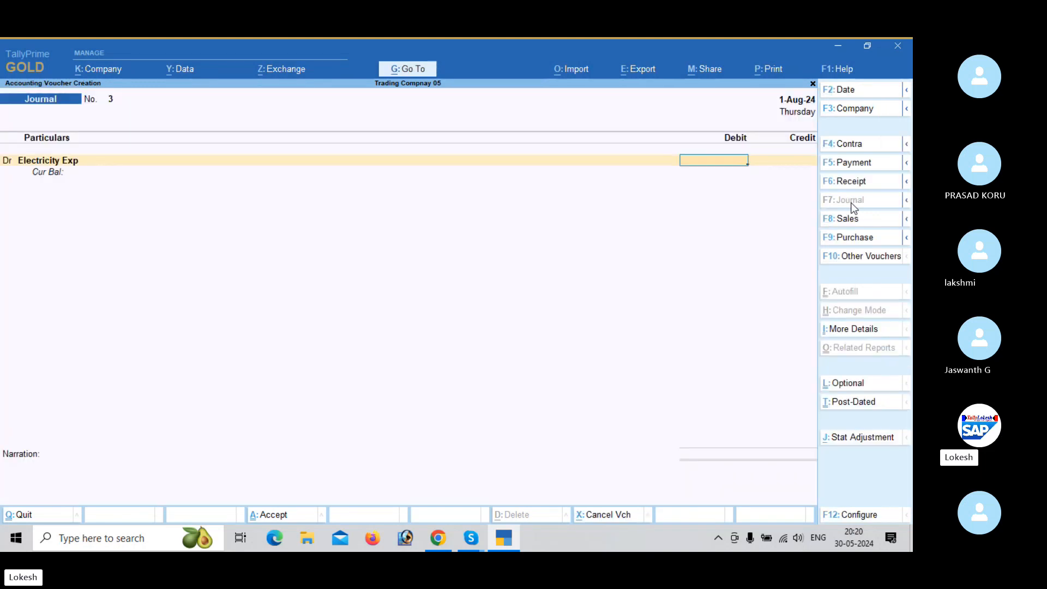
pyautogui.write('500')
pyautogui.press('Return')
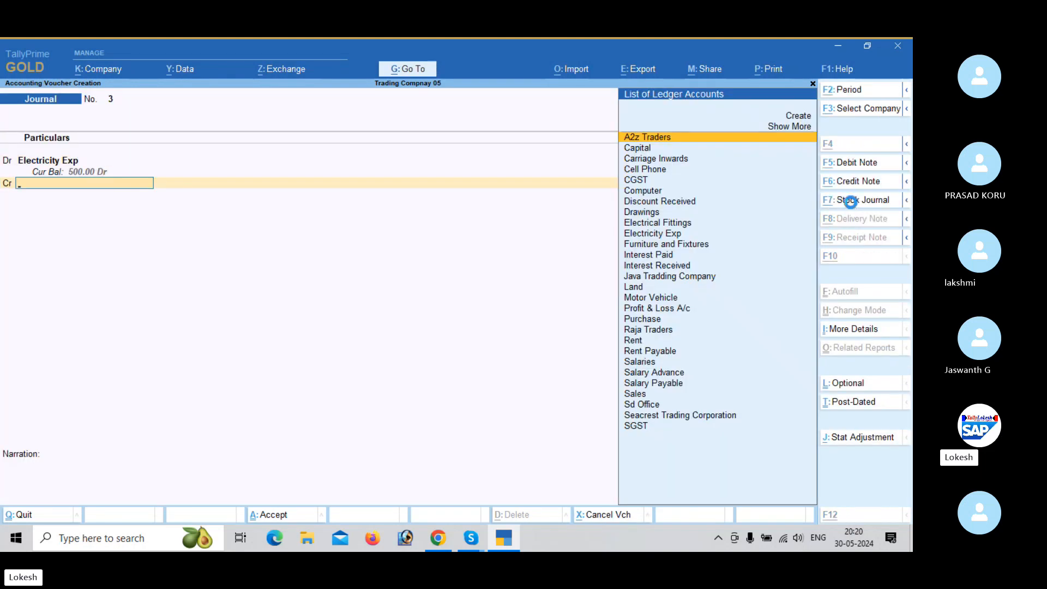
# - Create an Electricity Payable ledger under Provisions for the credit line of the electricity journal
pyautogui.hotkey('alt', 'c')
pyautogui.write('Elec')
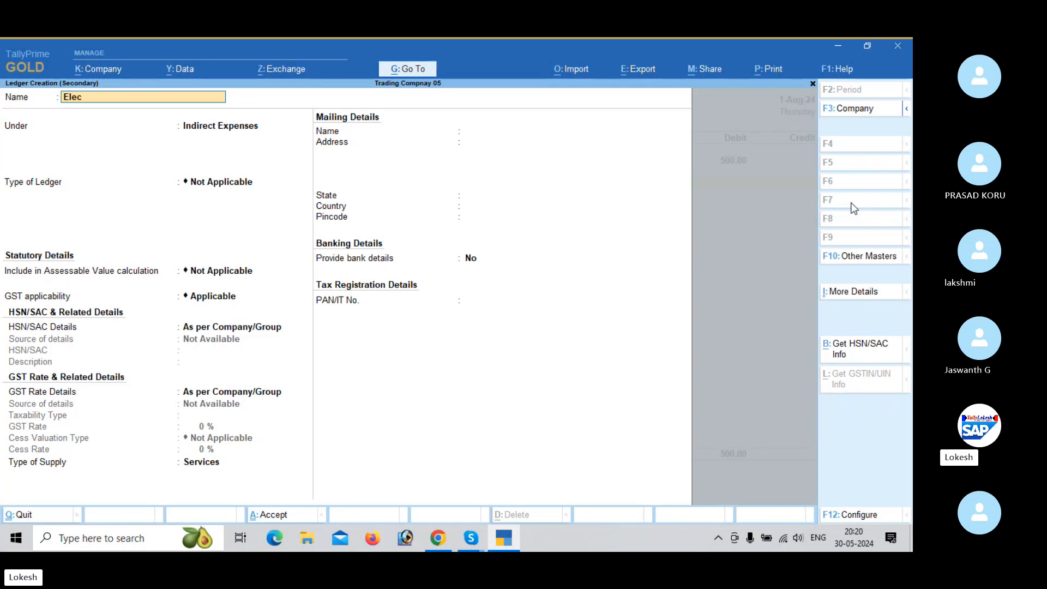
pyautogui.write('tricity Payable')
pyautogui.press('Return')
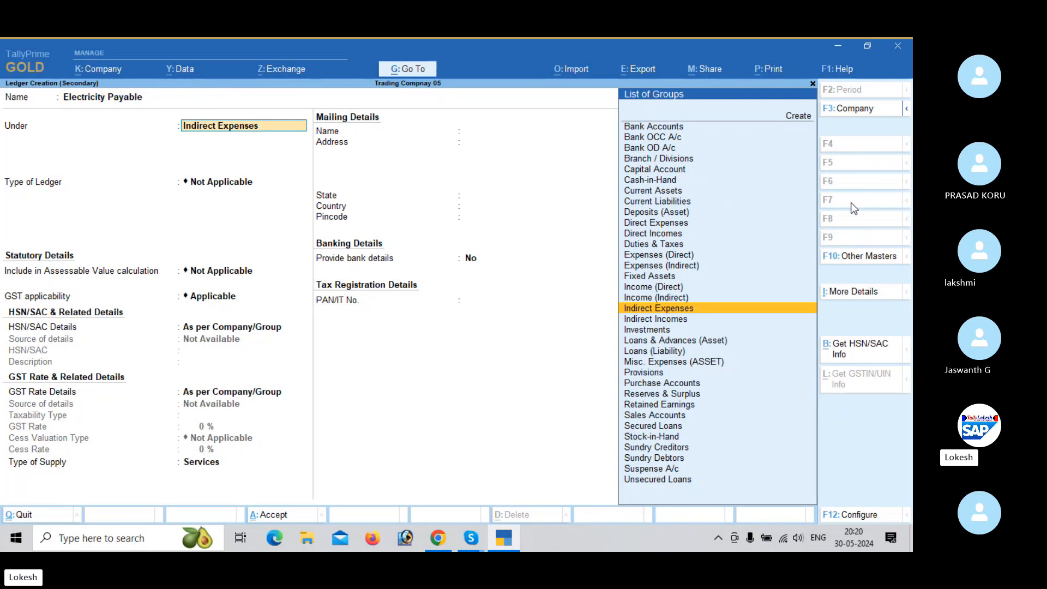
pyautogui.write('pro')
pyautogui.press('Return')
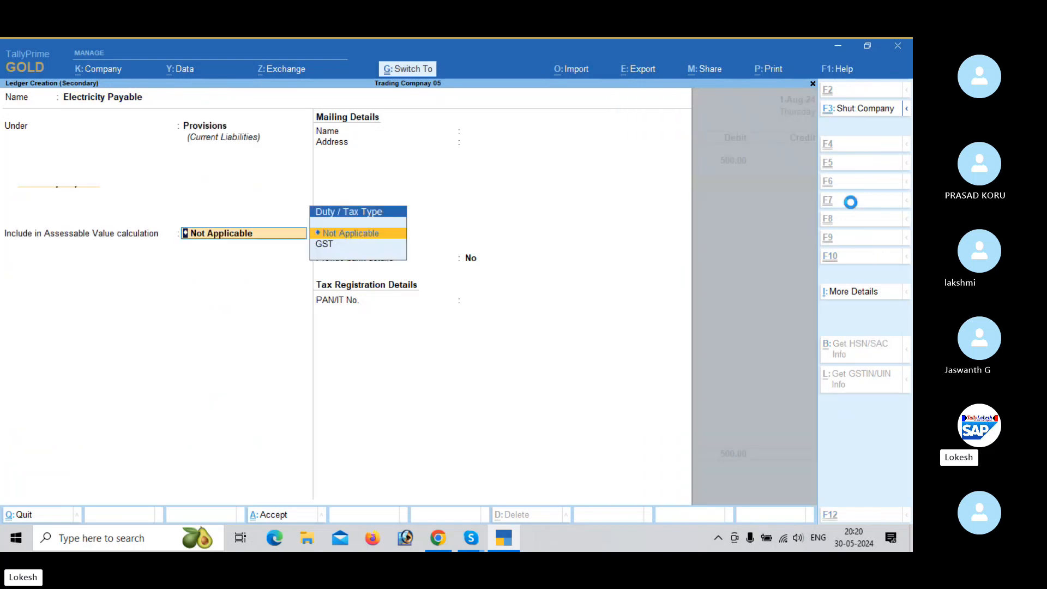
pyautogui.hotkey('ctrl', 'a')
# - Credit Electricity Payable with 500 and save the electricity journal without a narration
pyautogui.press('Return')
pyautogui.press('Return')
pyautogui.press('Return')
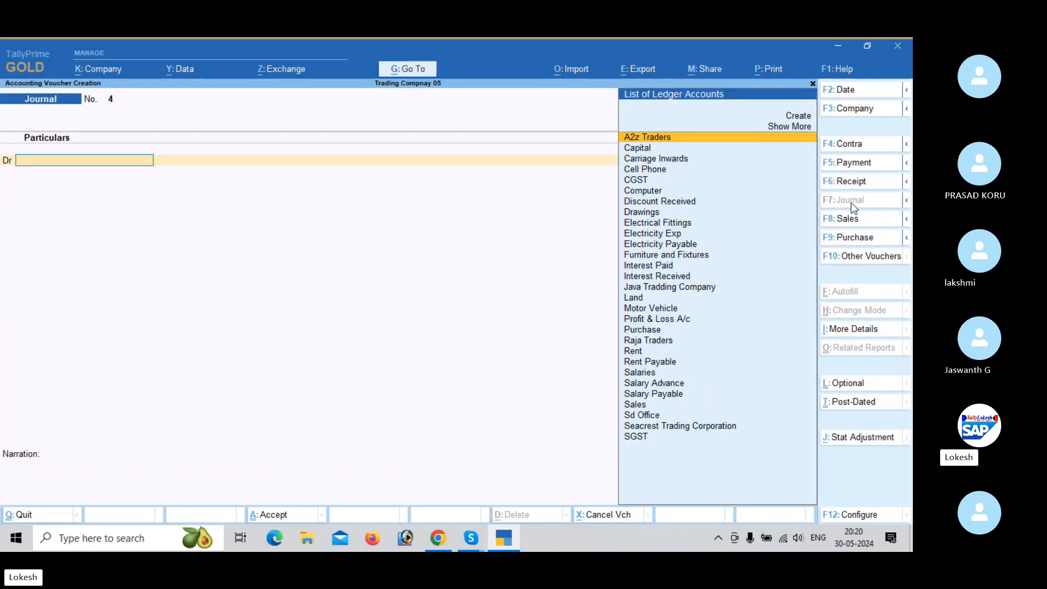
# - Create a Depreciation ledger under Indirect Expenses for the debit line of a new journal voucher
pyautogui.hotkey('alt', 'c')
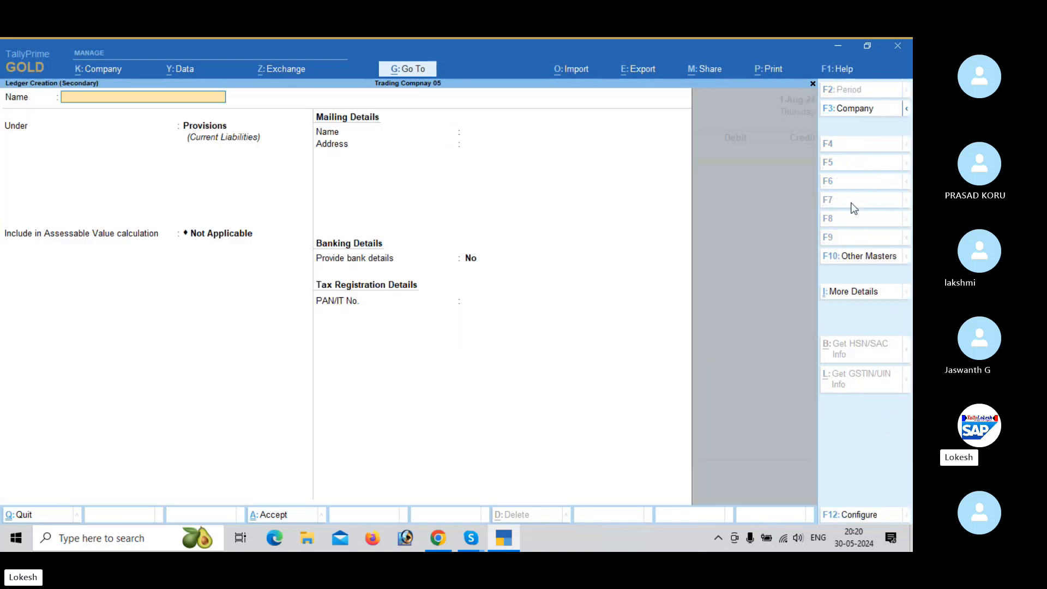
pyautogui.write('Depreciation')
pyautogui.press('Return')
pyautogui.write('Ind')
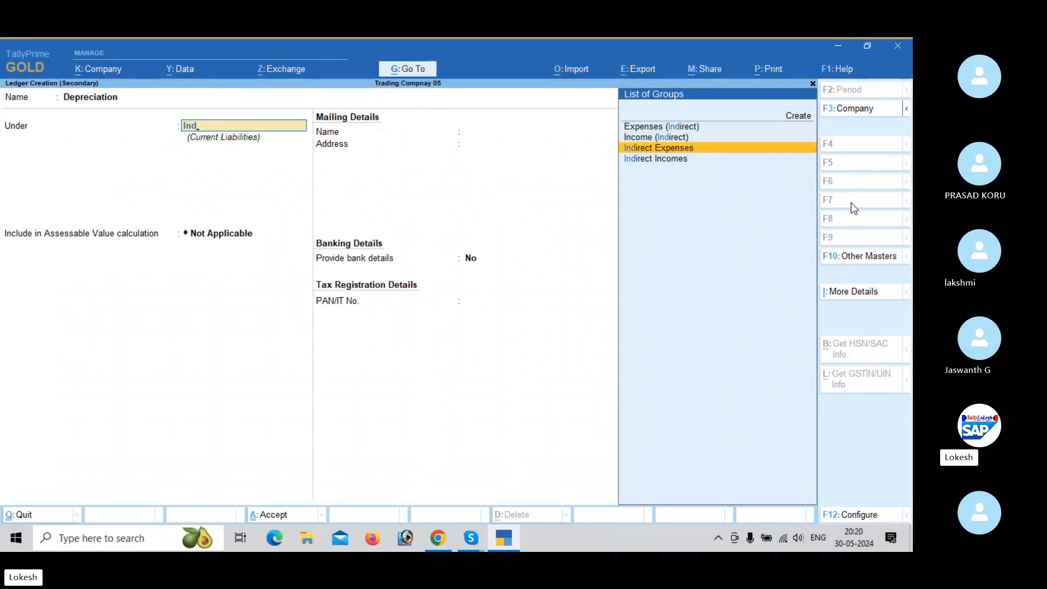
pyautogui.press('Return')
pyautogui.hotkey('ctrl', 'a')
# - Debit the Depreciation ledger with 37,300
pyautogui.write('3')
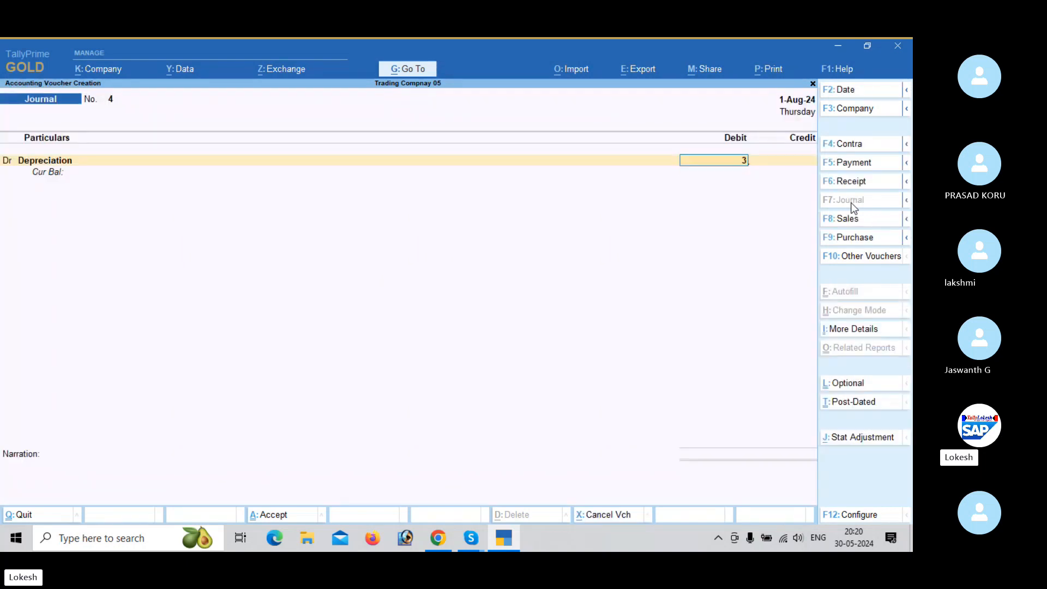
pyautogui.write('7300')
pyautogui.press('Return')
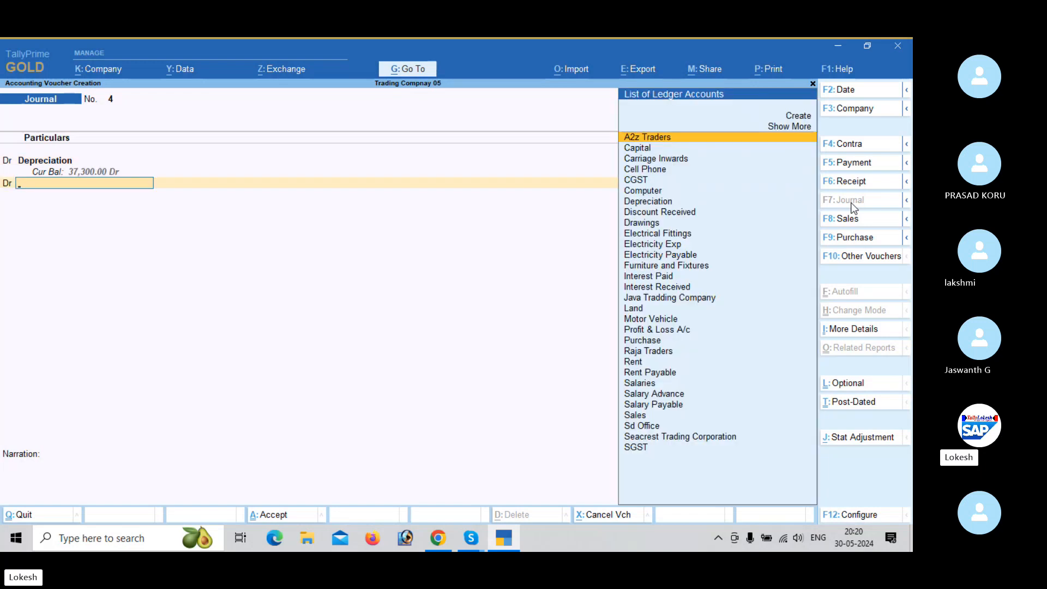
# - Change the second line of the depreciation journal to credit and credit Cell Phone with 1,800
pyautogui.press('BackSpace')
pyautogui.press('c')
pyautogui.press('Return')
pyautogui.write('ce')
pyautogui.press('Return')
pyautogui.write('18')
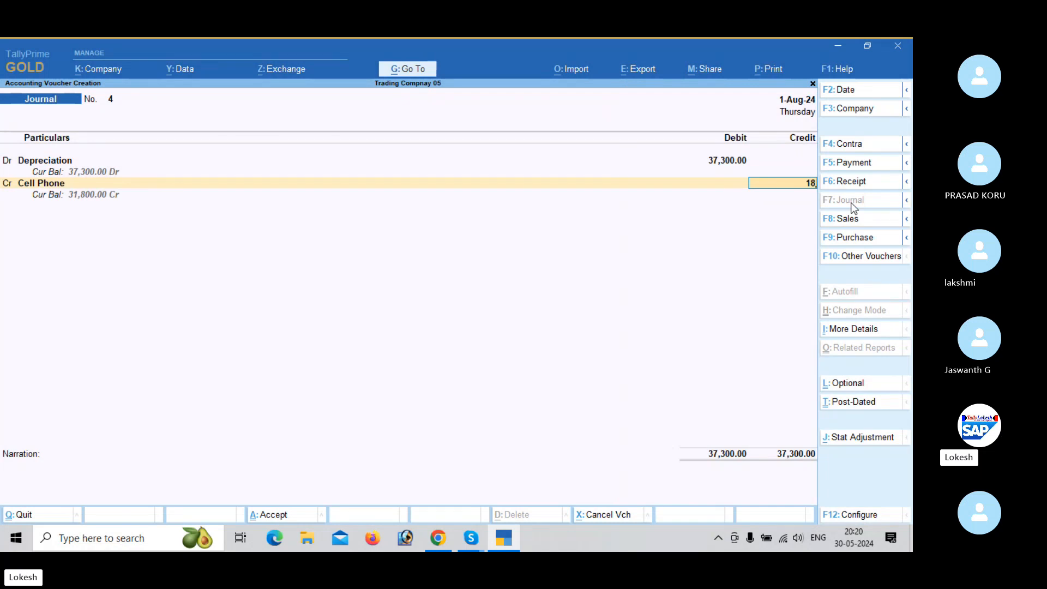
pyautogui.write('00')
pyautogui.press('Return')
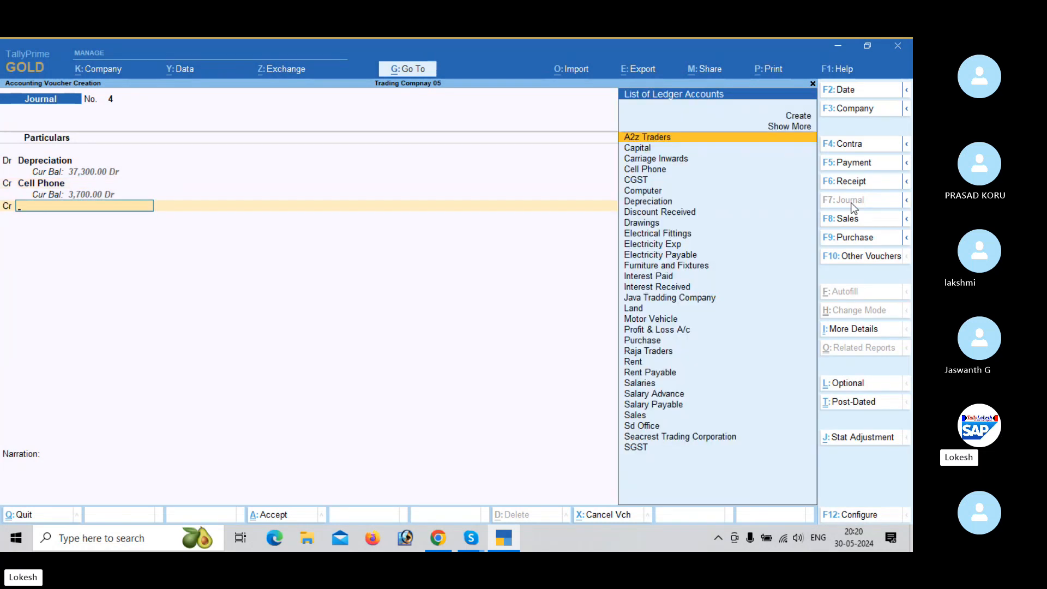
# - Credit the Computer ledger with 15,000 in the depreciation journal
pyautogui.write('co')
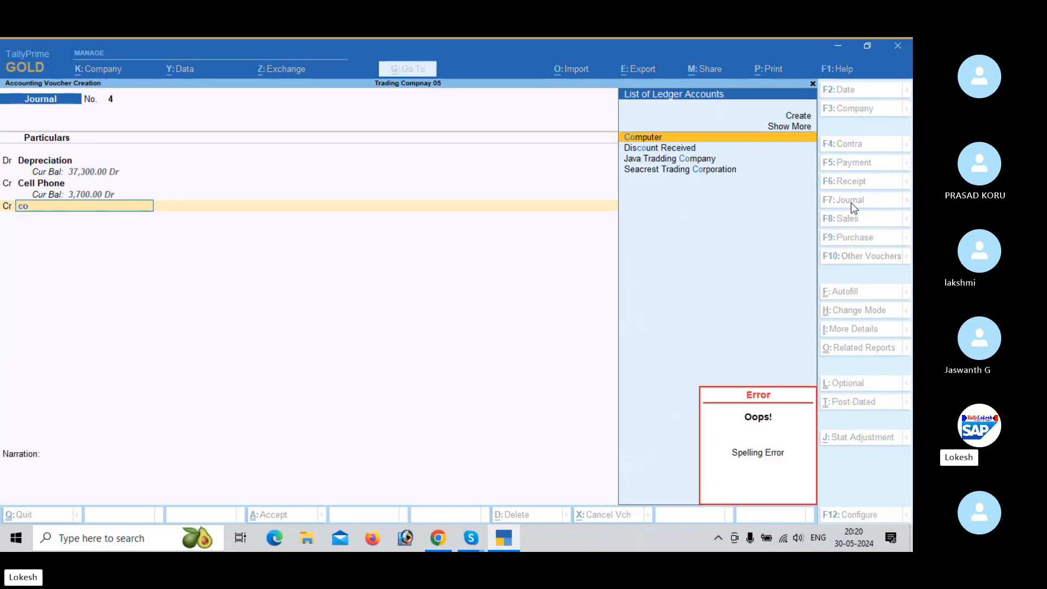
pyautogui.press('Return')
pyautogui.press('BackSpace')
pyautogui.write('15000')
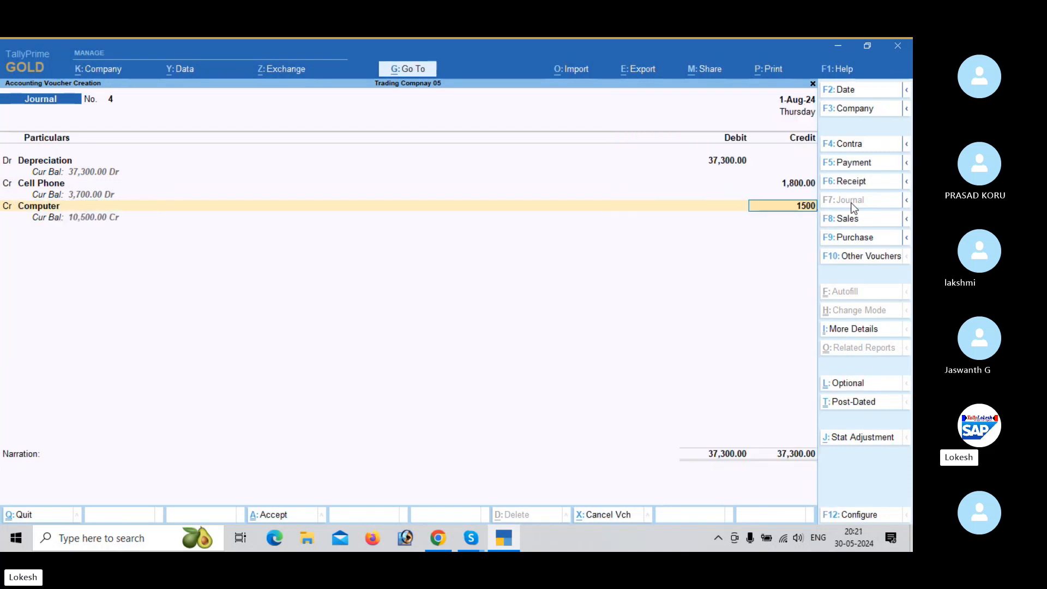
pyautogui.press('Return')
pyautogui.press('Return')
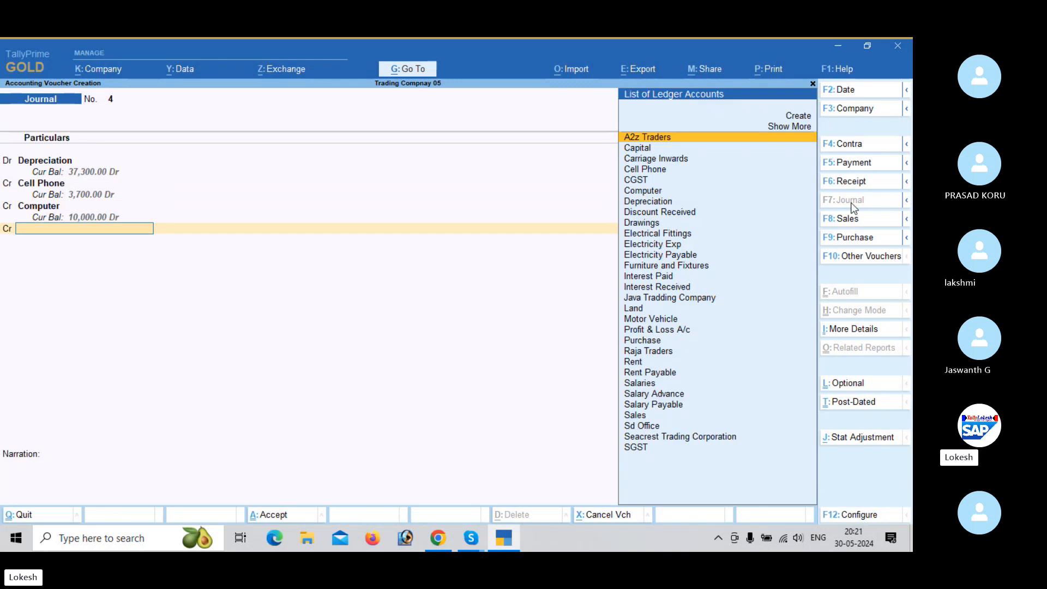
# - Credit the Electrical Fittings ledger with 500 in the depreciation journal
pyautogui.write('El')
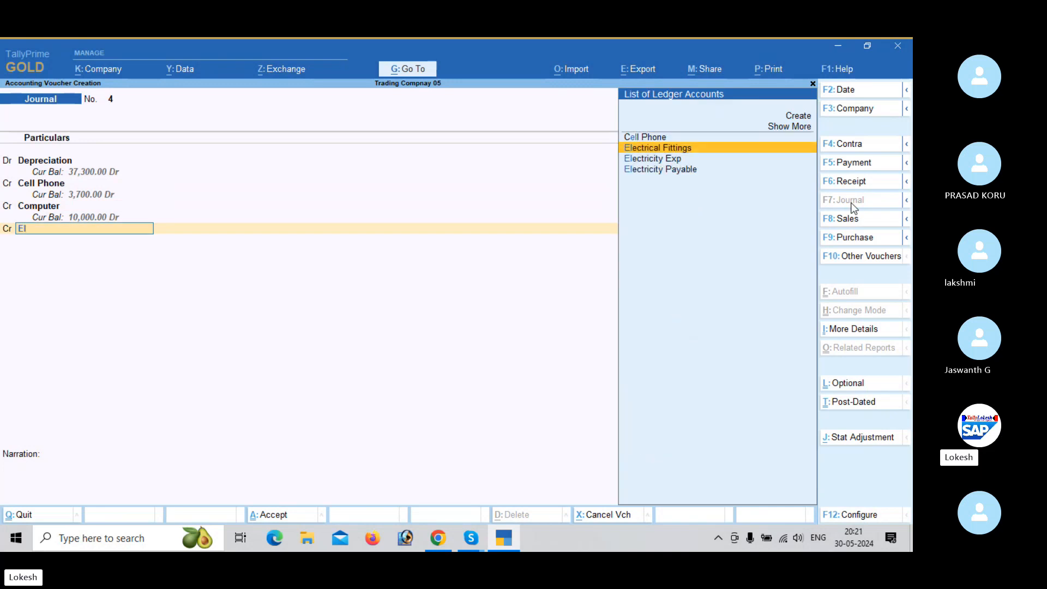
pyautogui.press('Return')
pyautogui.press('BackSpace')
pyautogui.write('500')
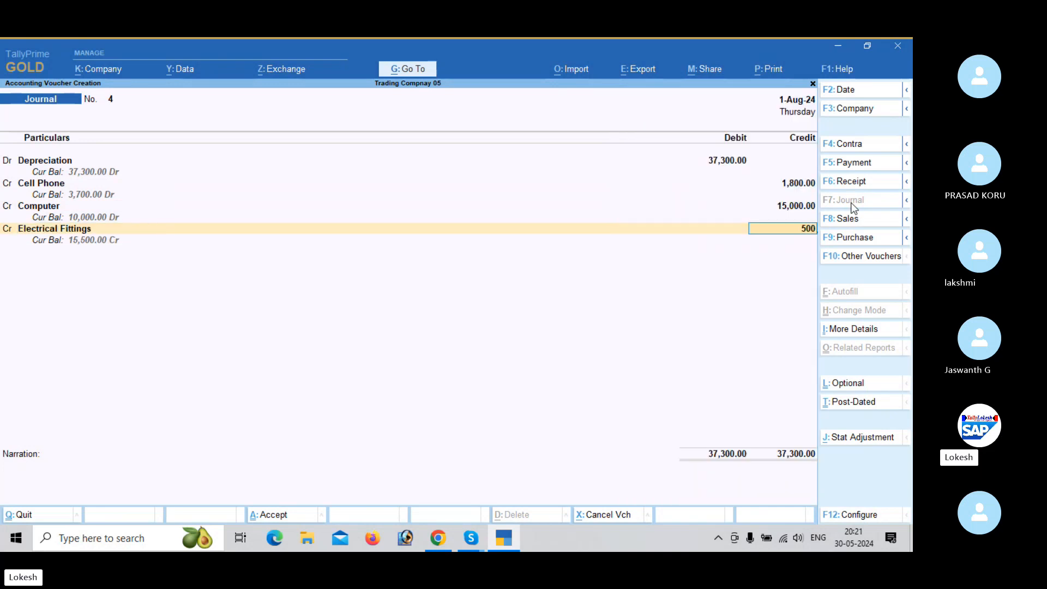
pyautogui.press('Return')
pyautogui.press('Return')
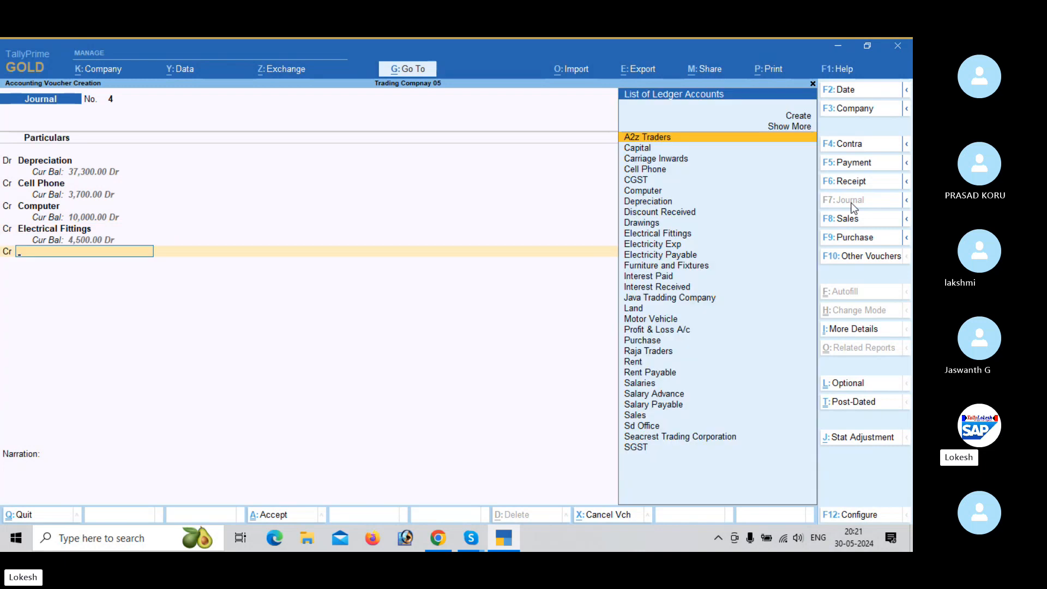
# - Credit the Furniture and Fixtures ledger with 15,000 in the depreciation journal
pyautogui.write('Fu')
pyautogui.press('Return')
pyautogui.press('BackSpace')
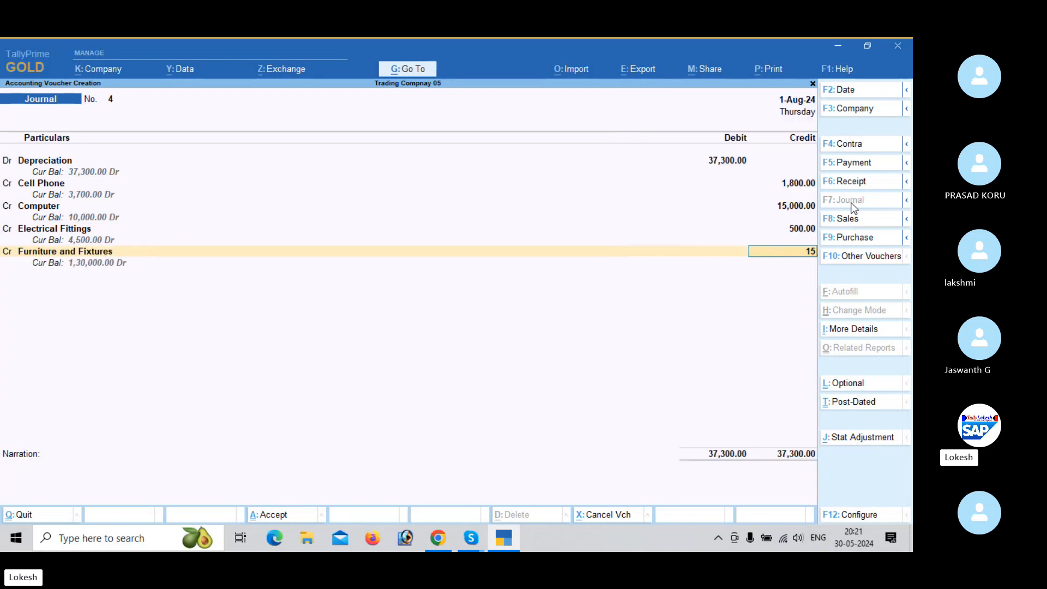
pyautogui.write('15000')
pyautogui.press('Return')
pyautogui.press('Return')
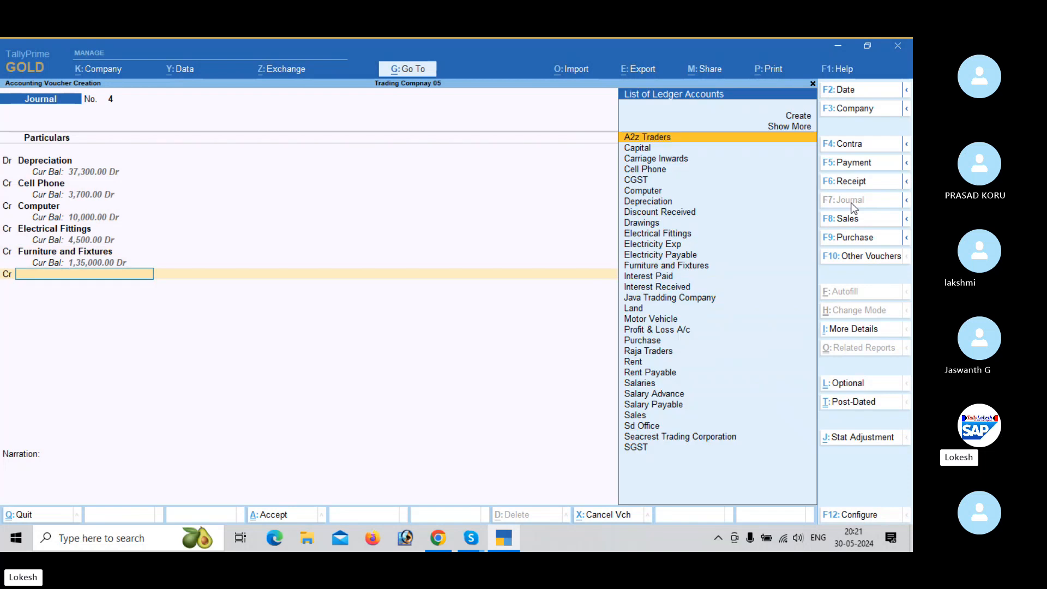
# - Credit the Motor Vehicle ledger with 5,000 and save the depreciation journal
pyautogui.write('mo')
pyautogui.press('Return')
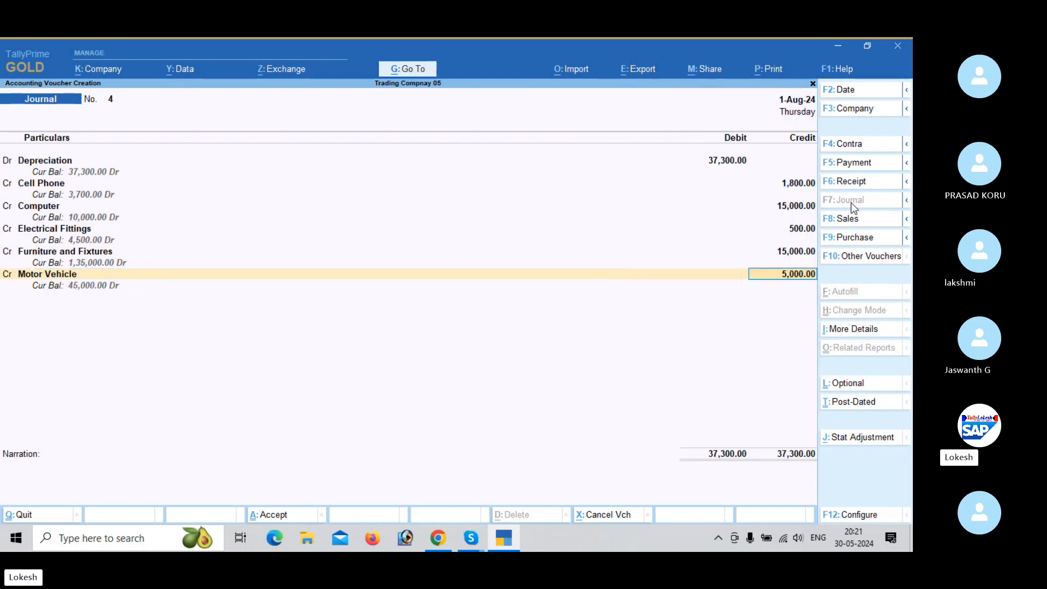
pyautogui.press('Return')
pyautogui.press('Return')
pyautogui.press('Return')
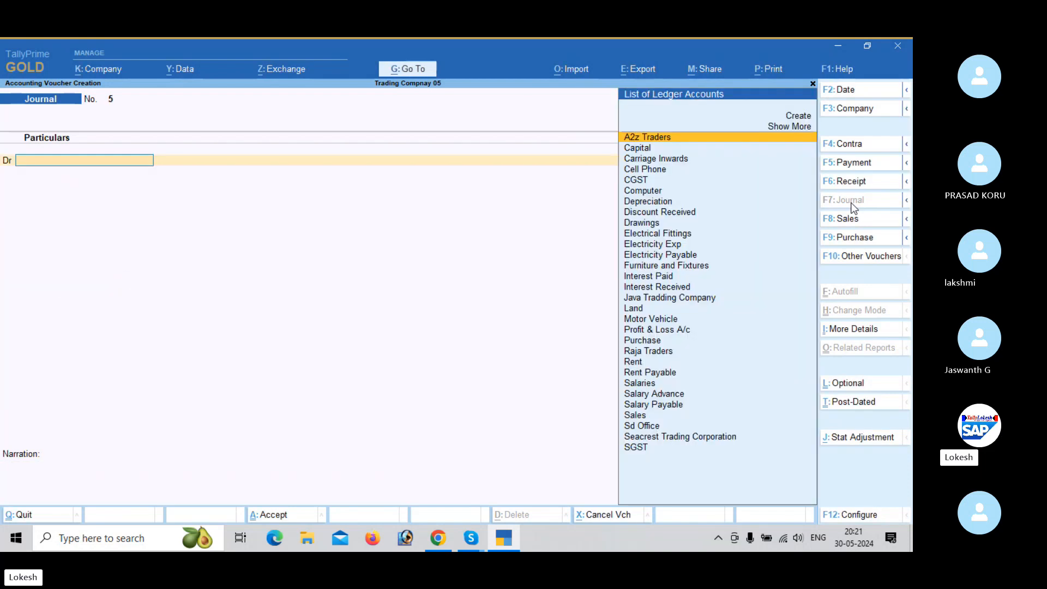
# - Create an Insurance Exp ledger under Indirect Expenses in a new journal voucher and debit it with 1,800
pyautogui.hotkey('alt', 'c')
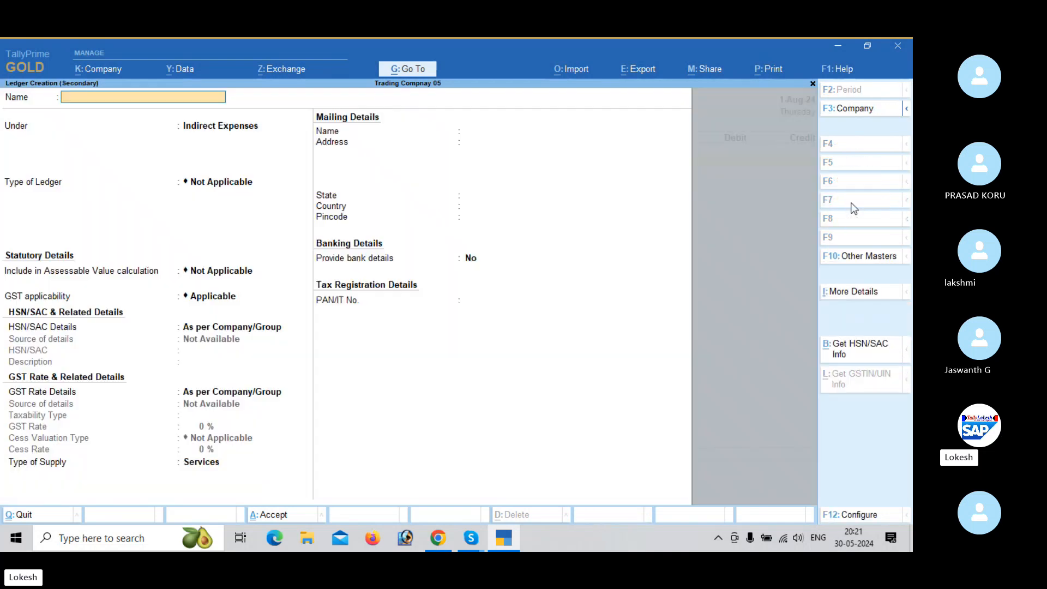
pyautogui.write('Insurance Exp')
pyautogui.press('Return')
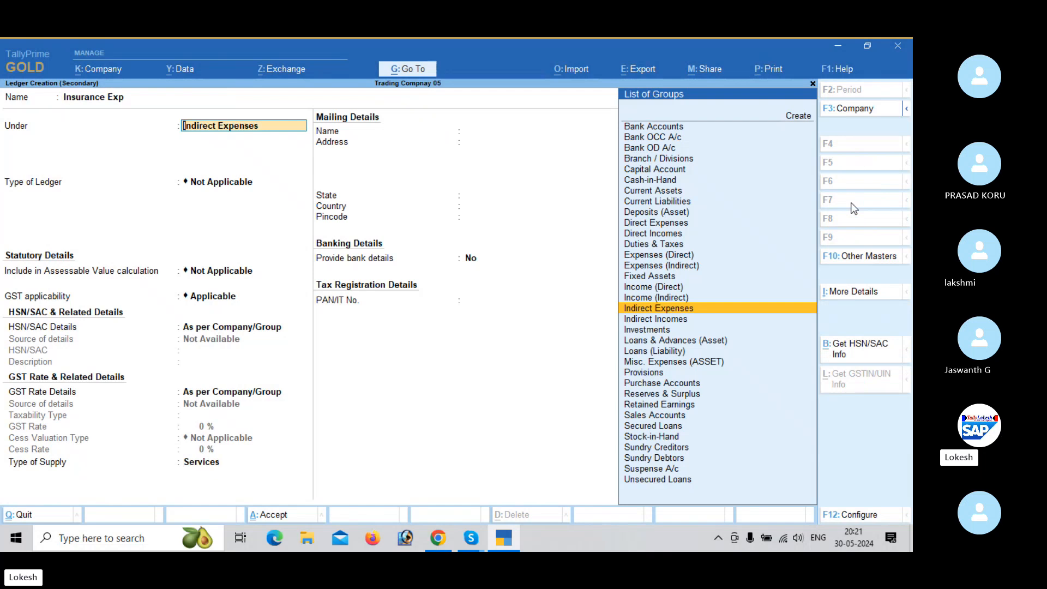
pyautogui.press('Return')
pyautogui.hotkey('ctrl', 'a')
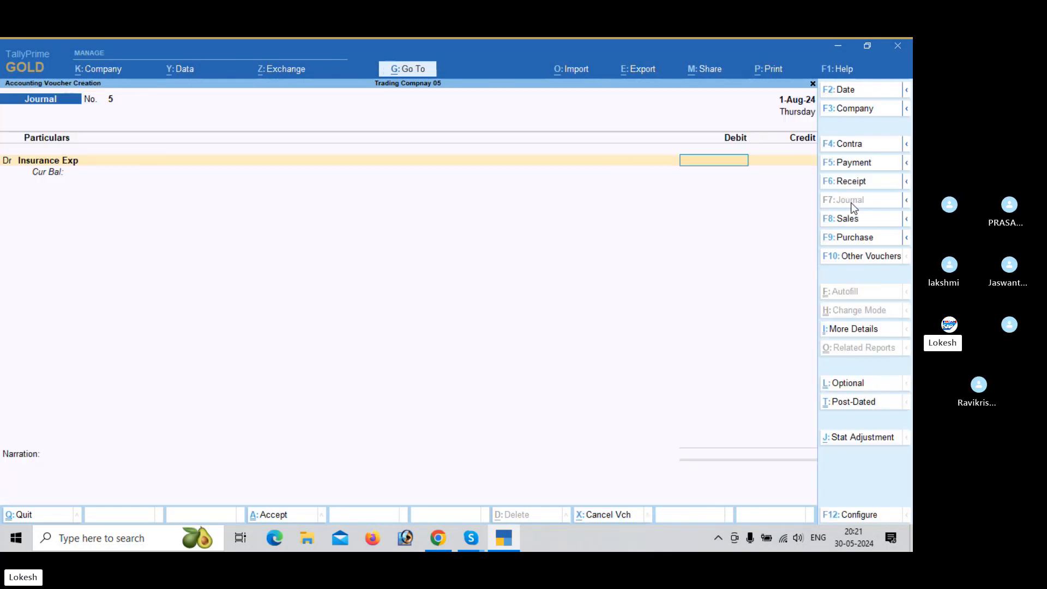
pyautogui.write('1800')
pyautogui.press('Return')
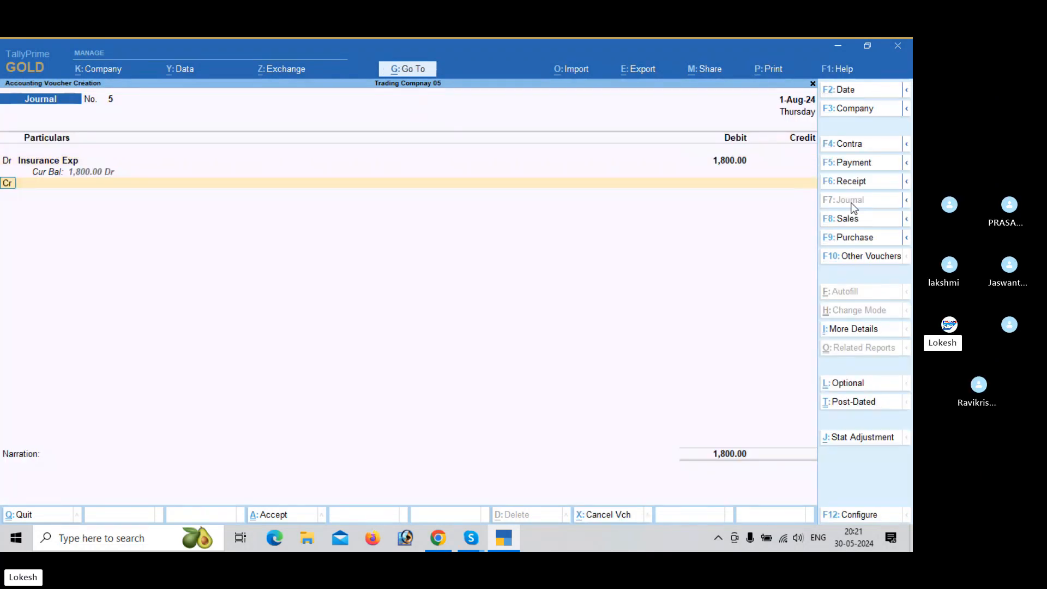
# - Create a Prepaid Insurance ledger under Current Assets for the credit line of the insurance journal
pyautogui.press('Return')
pyautogui.hotkey('alt', 'c')
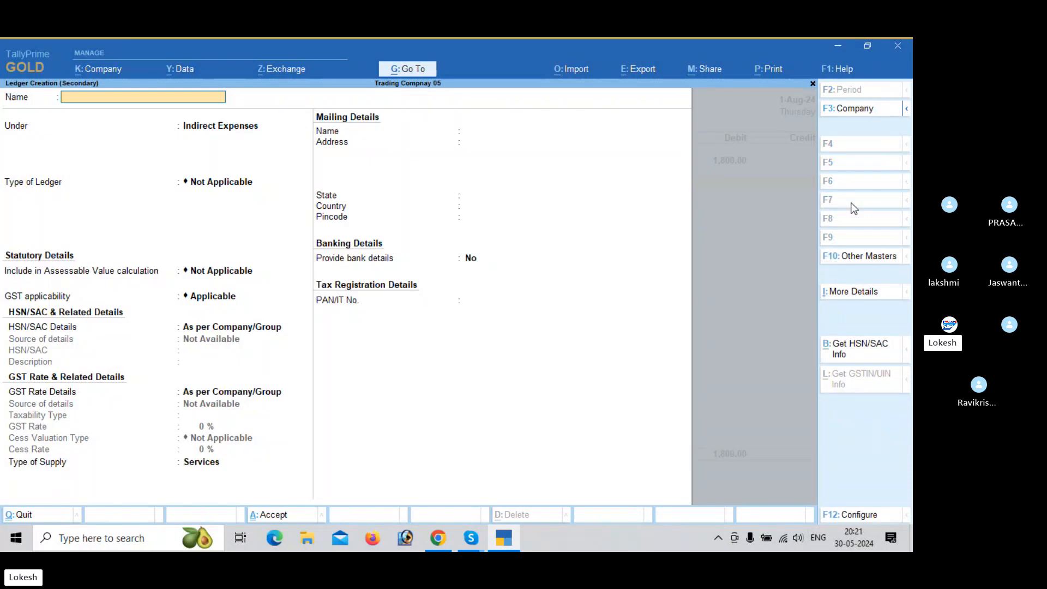
pyautogui.write('Prepaid Insurance')
pyautogui.press('Return')
pyautogui.write('Cur')
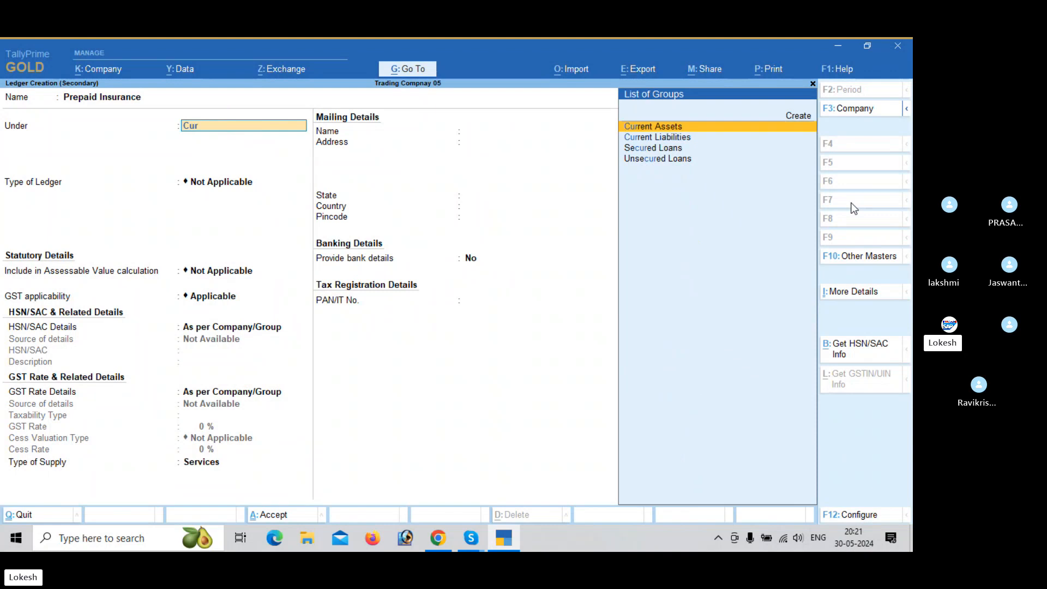
pyautogui.press('Return')
pyautogui.hotkey('ctrl', 'a')
# - Credit Prepaid Insurance with 1,800 and save the insurance journal without a narration
pyautogui.press('Return')
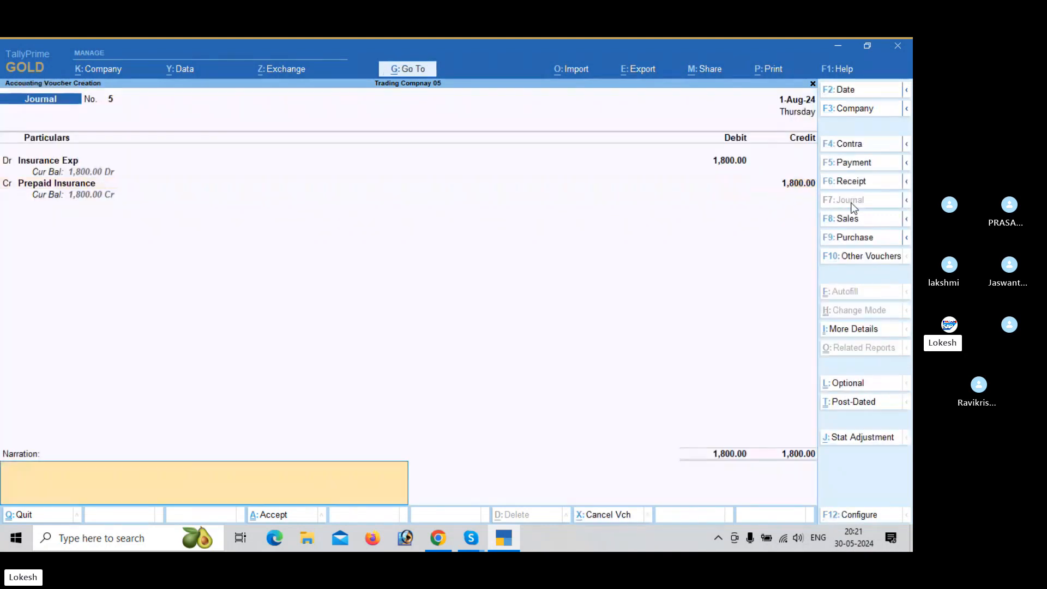
pyautogui.press('Return')
pyautogui.press('Return')
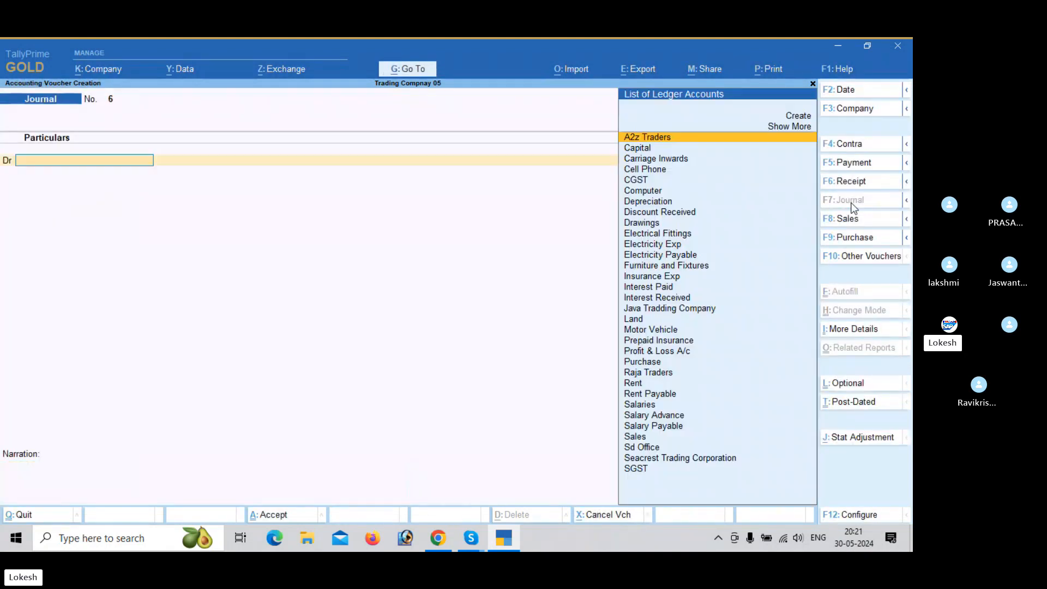
# - Debit the Drawings ledger with 53,000 in a new journal voucher
pyautogui.write('Dr')
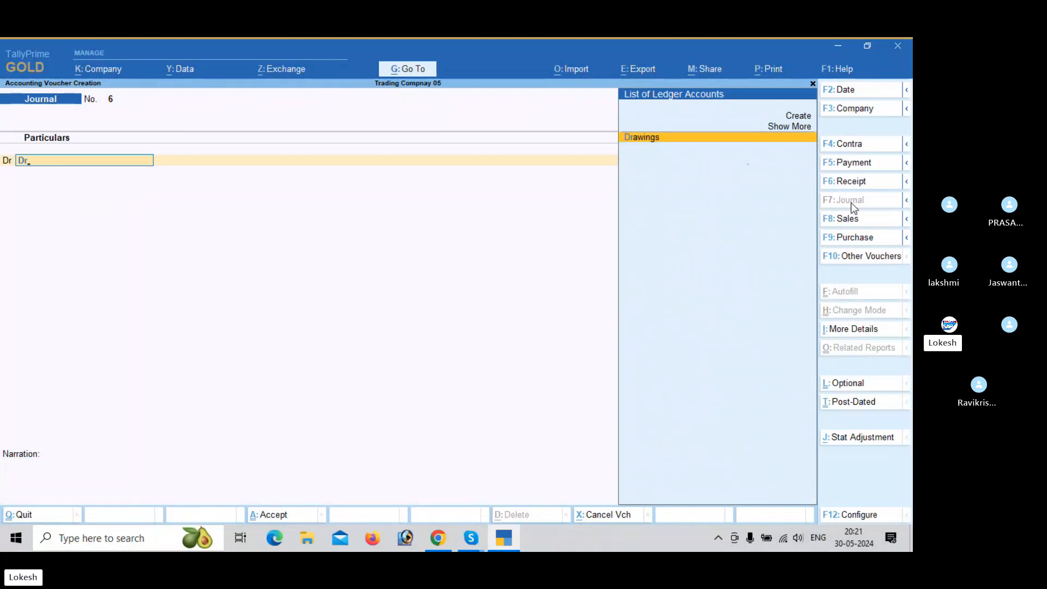
pyautogui.press('Return')
pyautogui.write('53000')
pyautogui.press('Return')
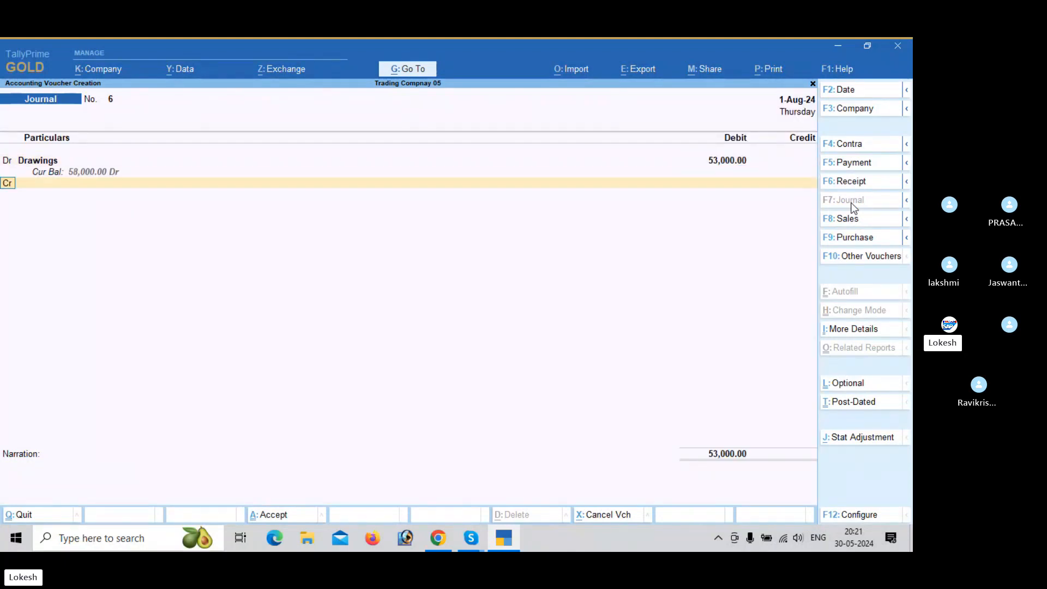
# - Credit the Capital ledger with 53,000 and save the drawings journal
pyautogui.write('Ca')
pyautogui.press('Return')
pyautogui.press('Return')
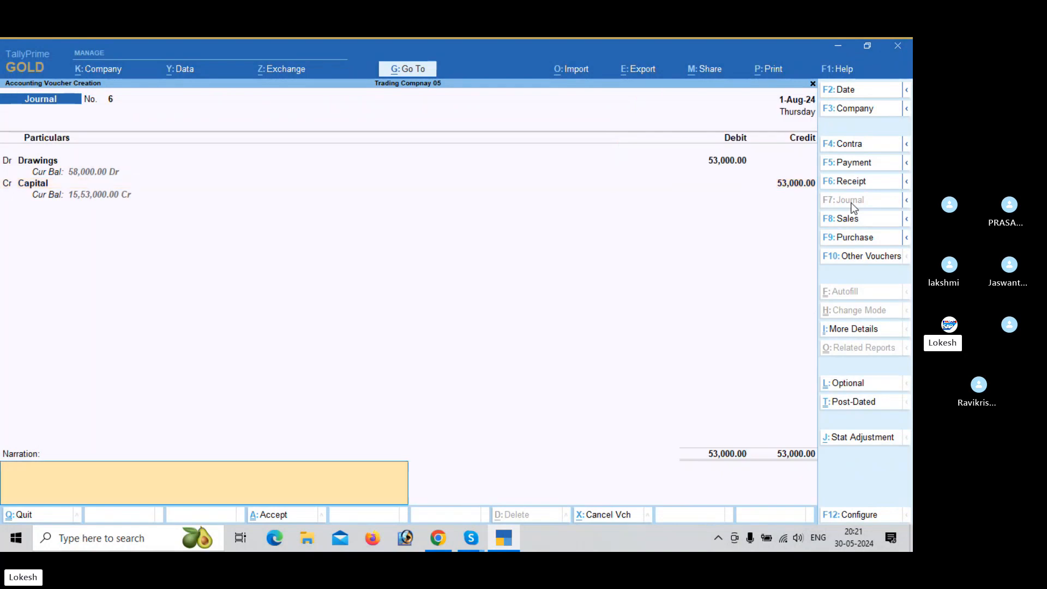
pyautogui.press('Return')
pyautogui.press('Return')
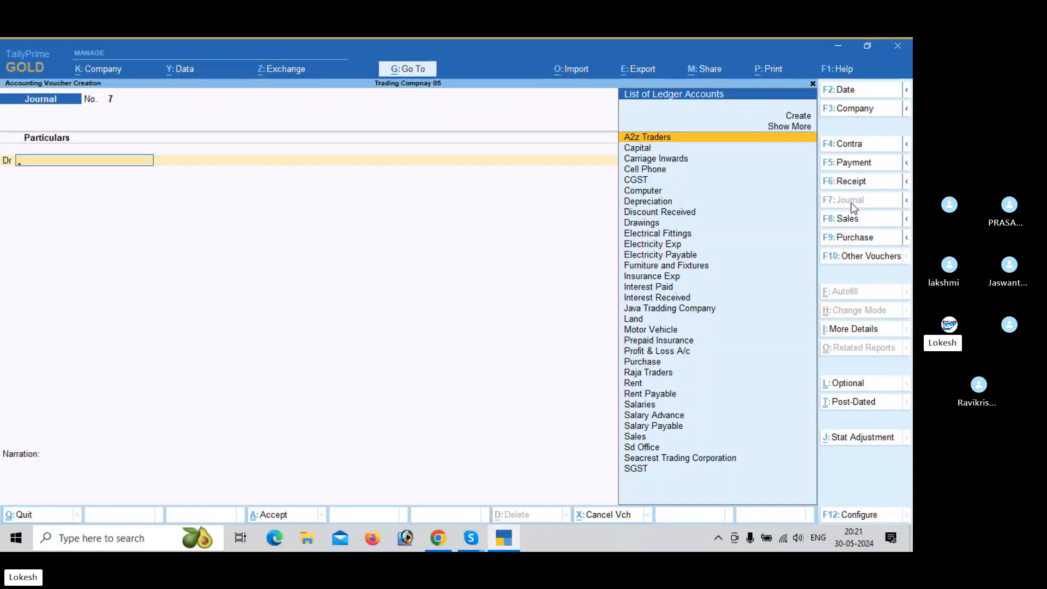
# - Debit Profit & Loss A/c with 22,108.24 in a new journal voucher
pyautogui.write('Pr')
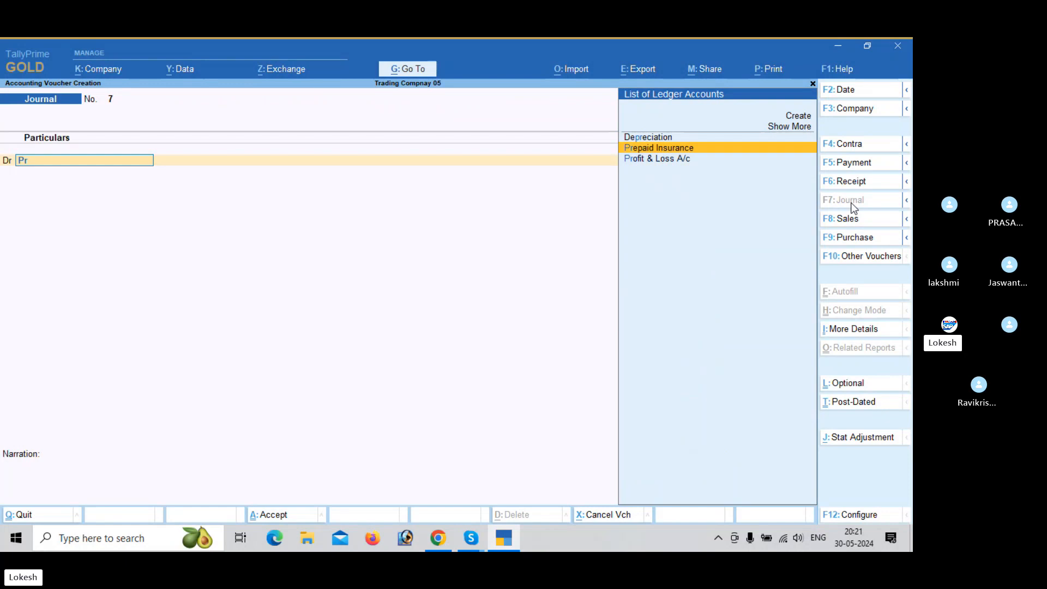
pyautogui.press('Down')
pyautogui.press('Return')
pyautogui.write('22')
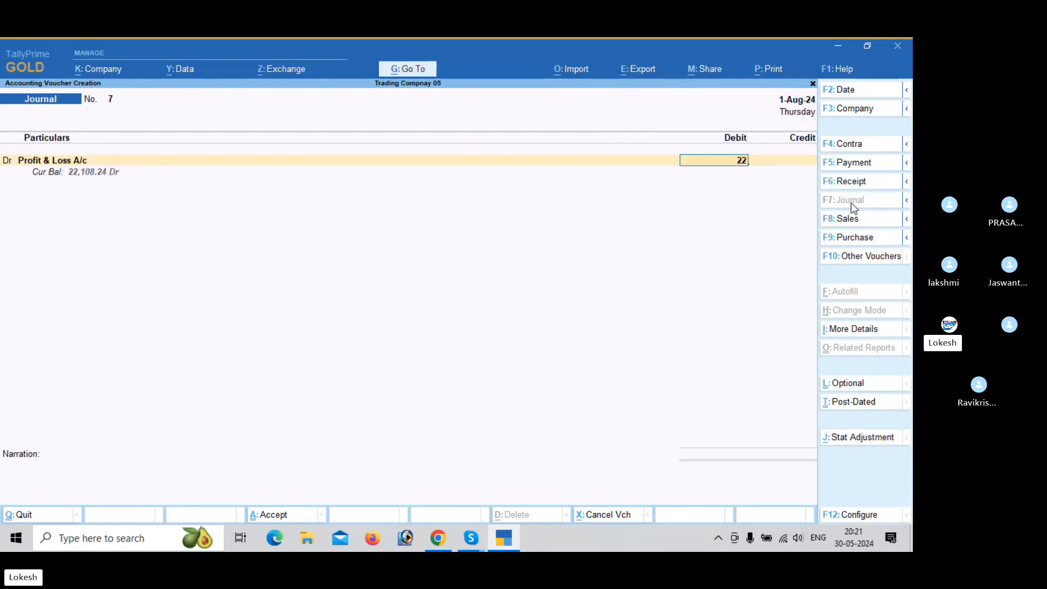
pyautogui.write('108.24')
pyautogui.press('Return')
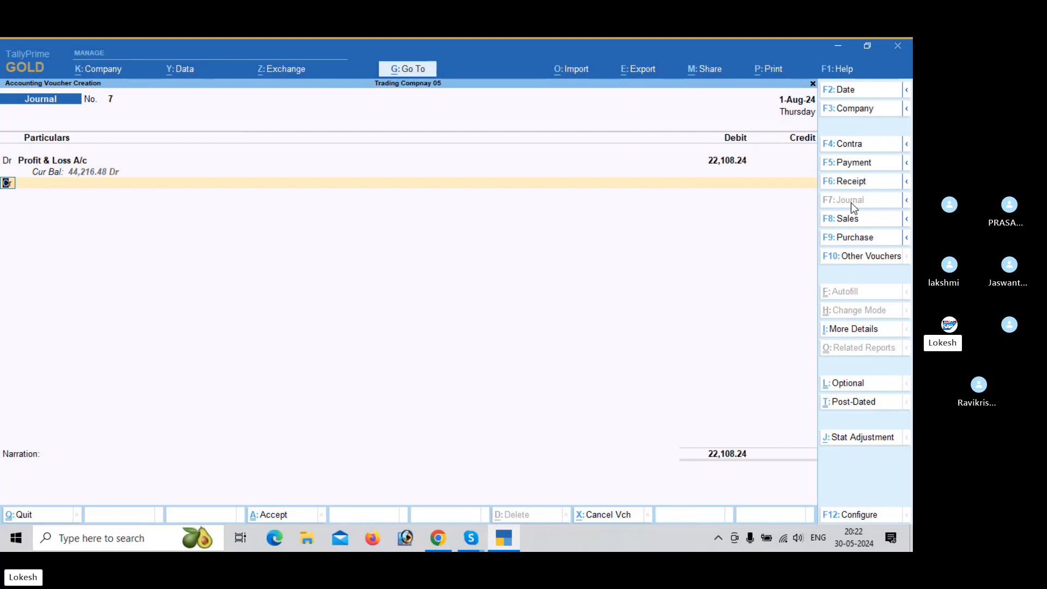
# - Credit Capital with 22,108.24, save the profit transfer journal and leave voucher entry
pyautogui.press('Return')
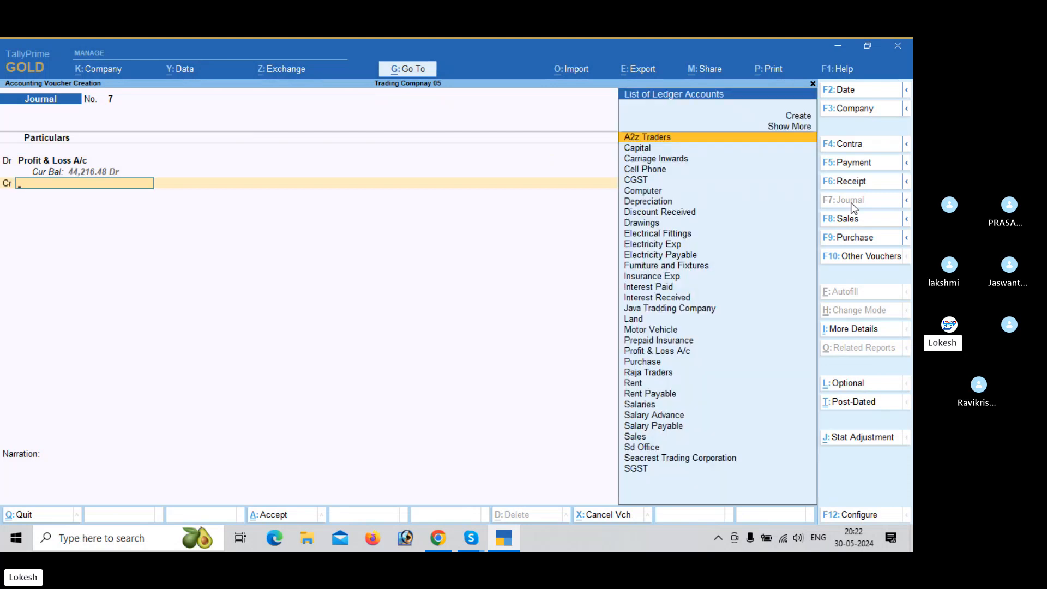
pyautogui.write('Ca')
pyautogui.press('Return')
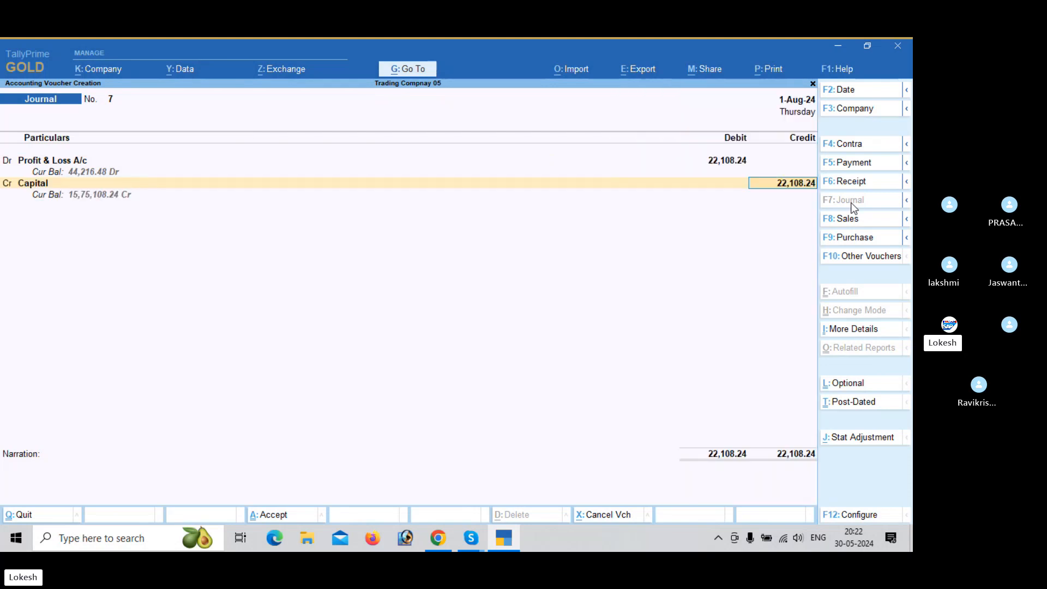
pyautogui.press('Return')
pyautogui.press('Return')
pyautogui.press('Return')
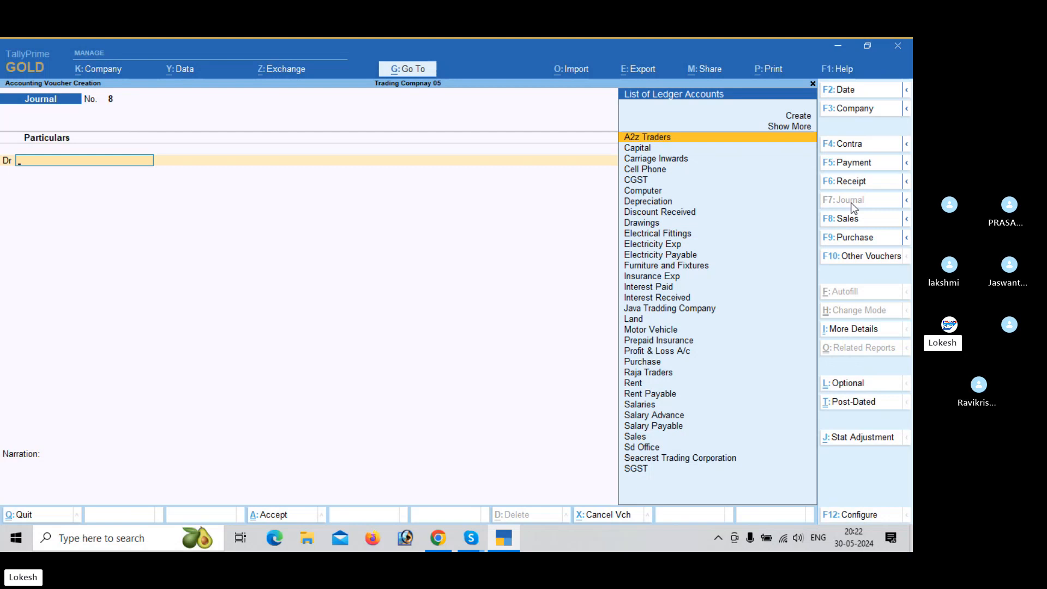
pyautogui.press('Escape')
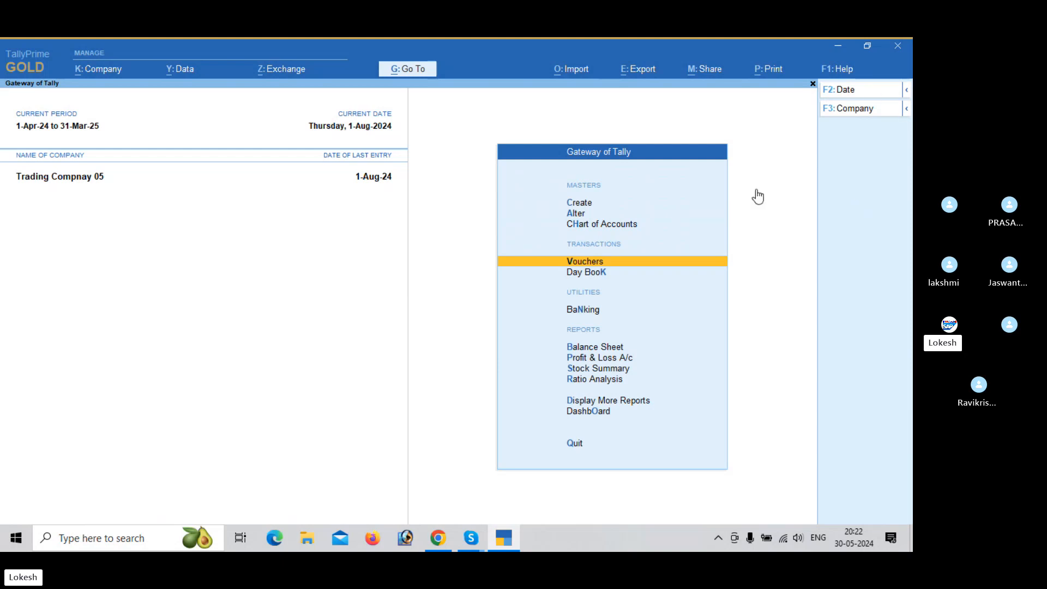
pyautogui.moveTo(479, 544)
pyautogui.click(453, 456)
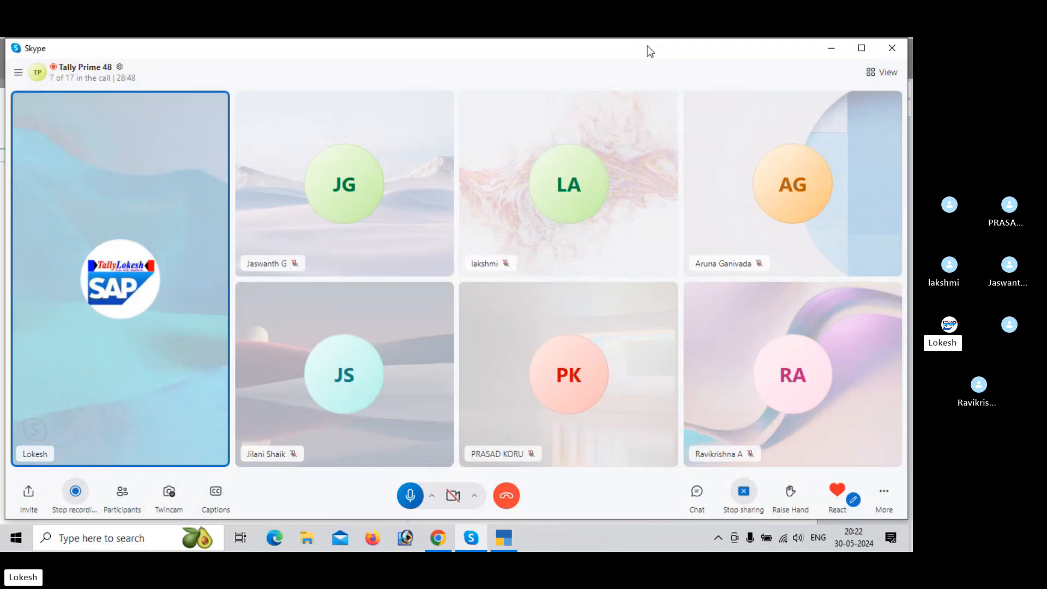
pyautogui.click(831, 48)
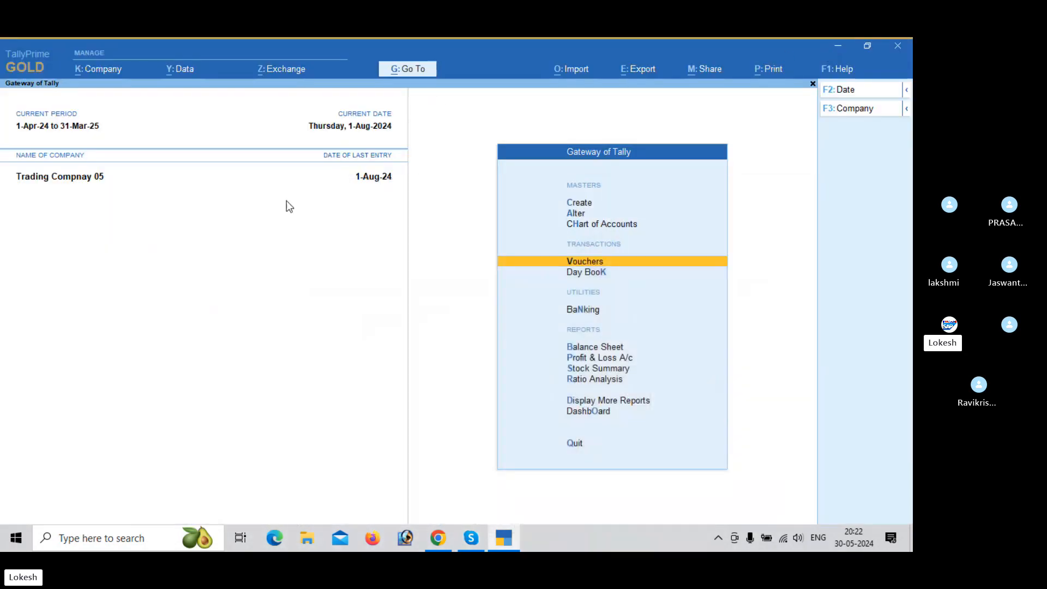
# - Split the data of Trading Compnay 05 into two companies from 1-Apr-25
pyautogui.click(192, 69)
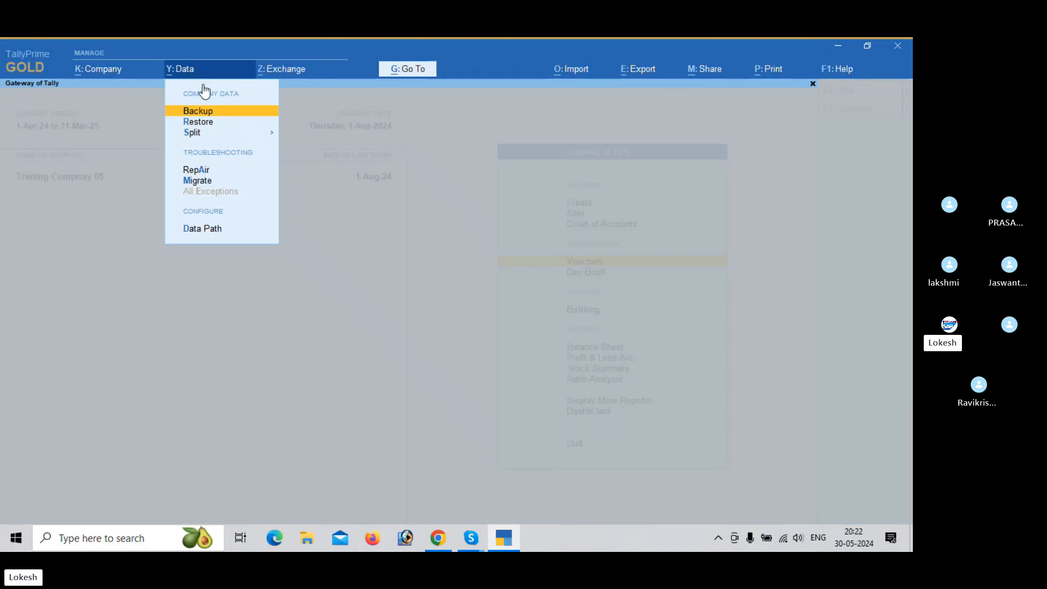
pyautogui.click(221, 140)
pyautogui.click(329, 155)
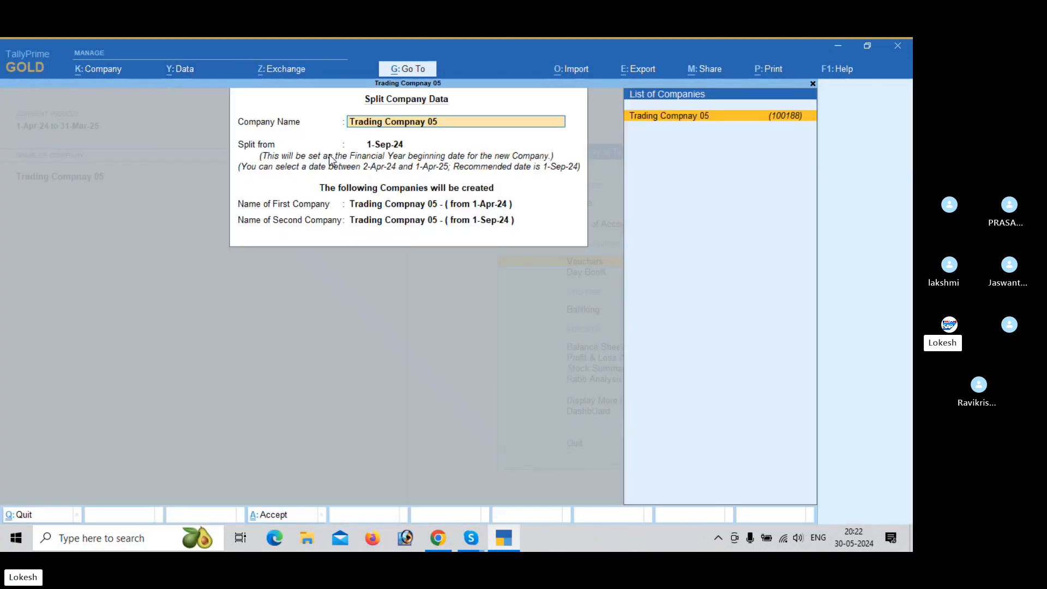
pyautogui.press('Return')
pyautogui.write('1-')
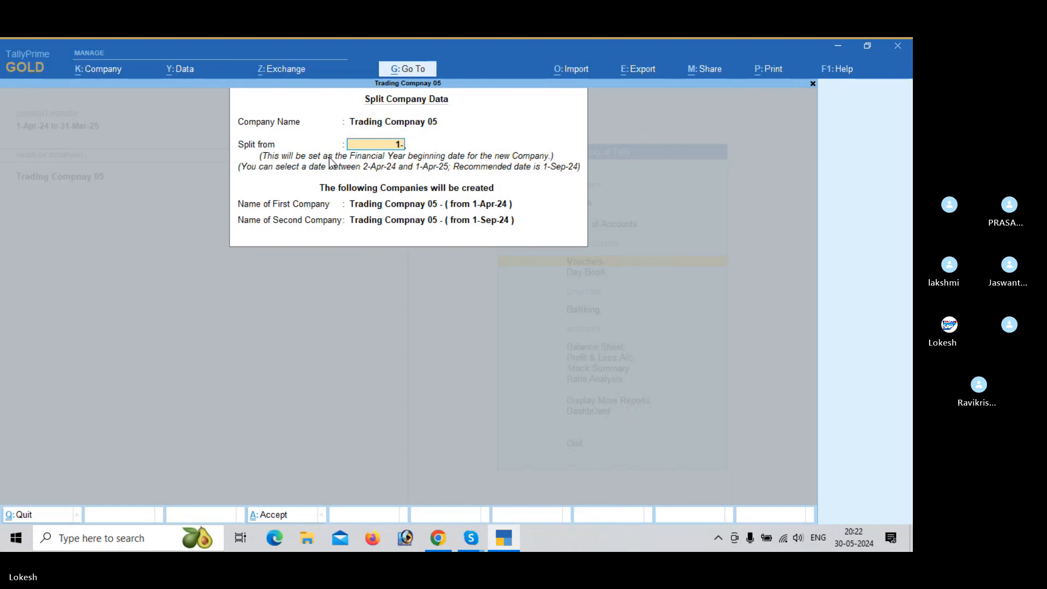
pyautogui.write('4-25')
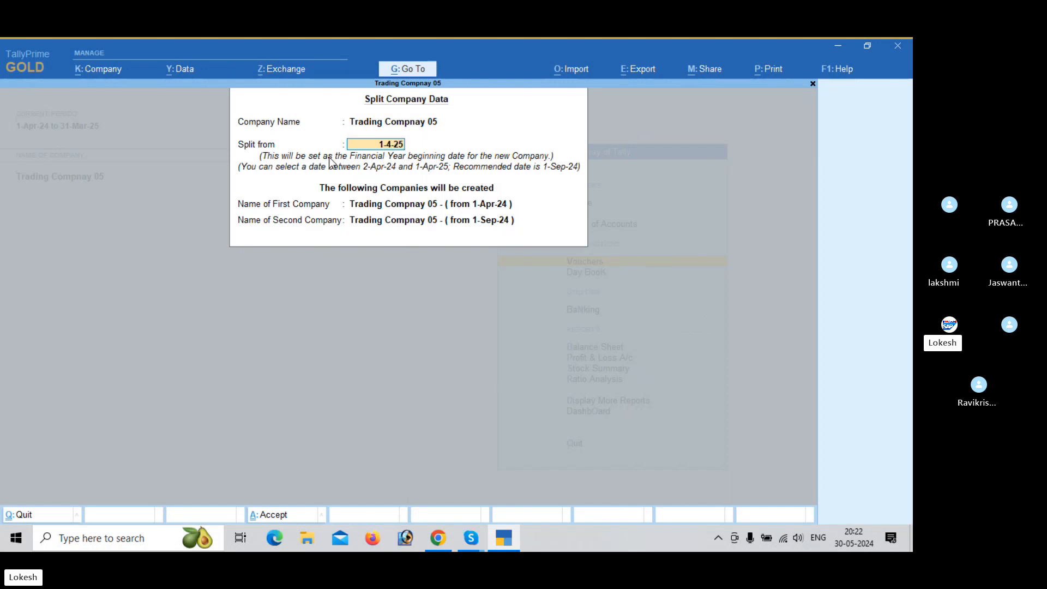
pyautogui.press('Return')
pyautogui.press('Return')
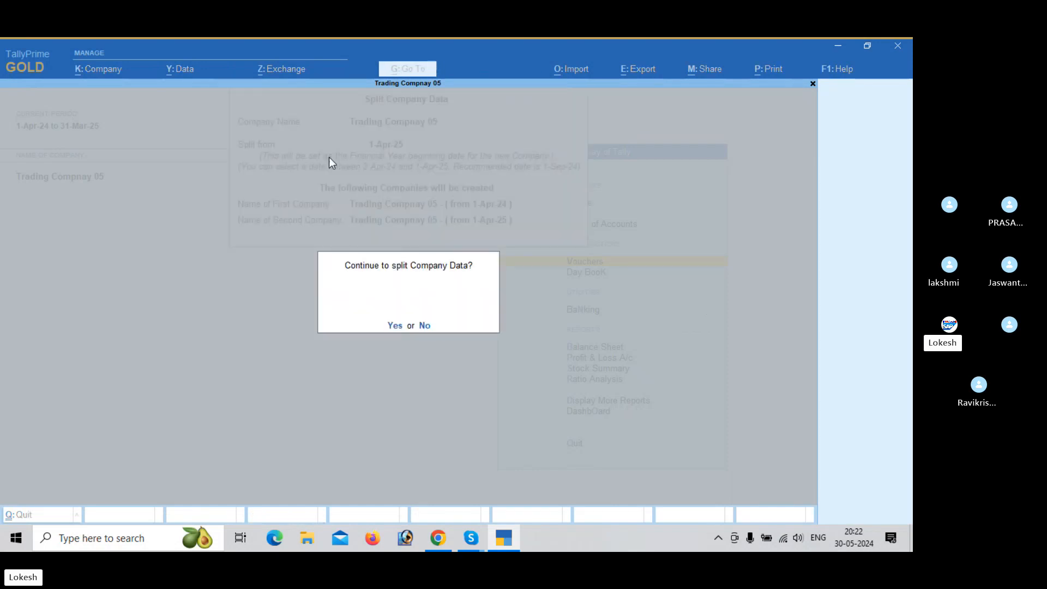
pyautogui.click(395, 327)
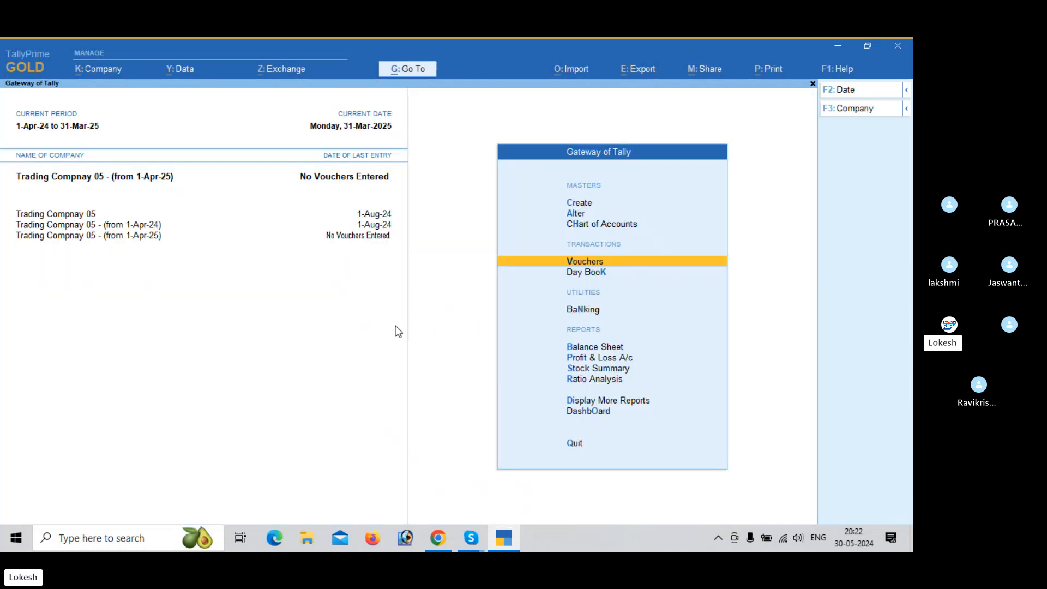
# - Delete the split company Trading Compnay 05 - (from 1-Apr-24)
pyautogui.click(113, 75)
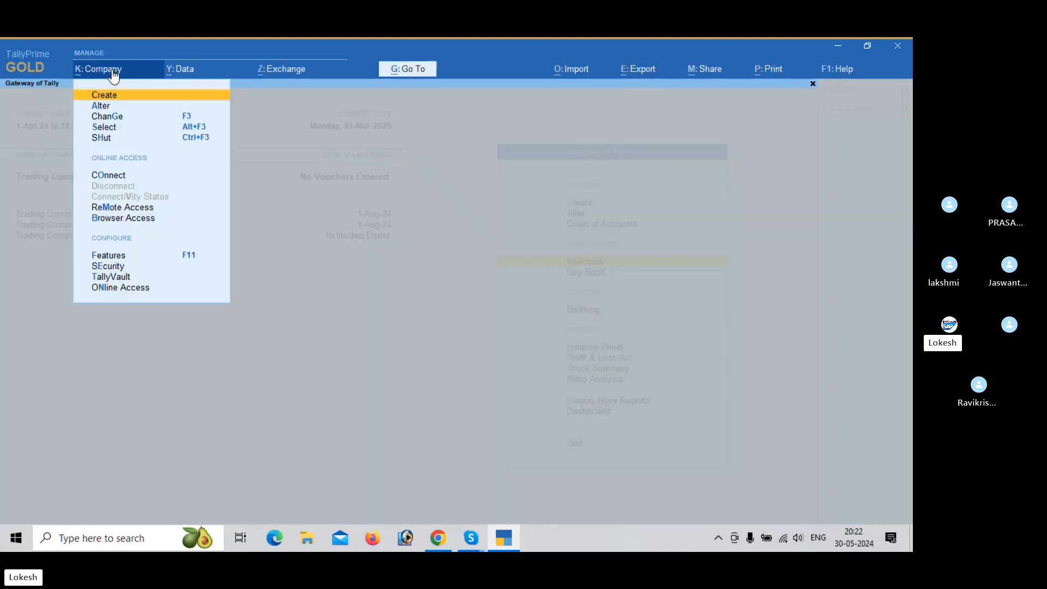
pyautogui.press('a')
pyautogui.press('Up')
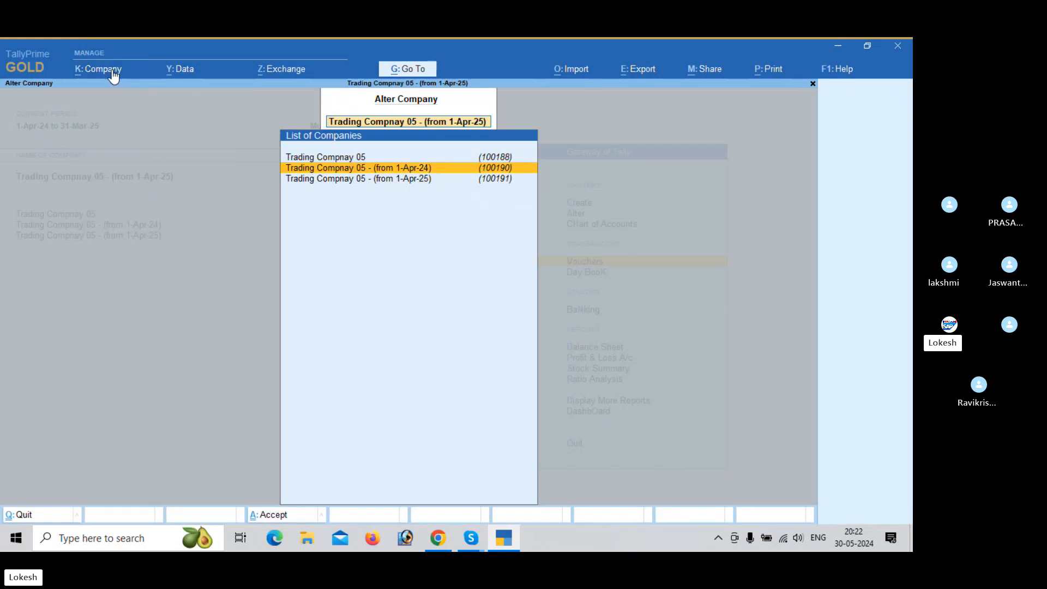
pyautogui.press('Return')
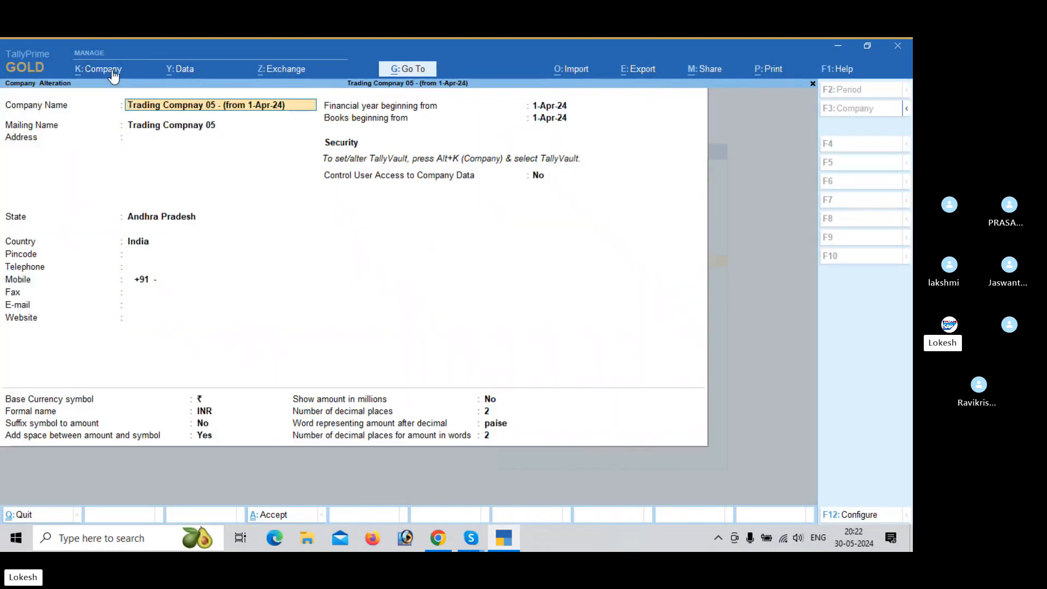
pyautogui.hotkey('alt', 'd')
pyautogui.press('y')
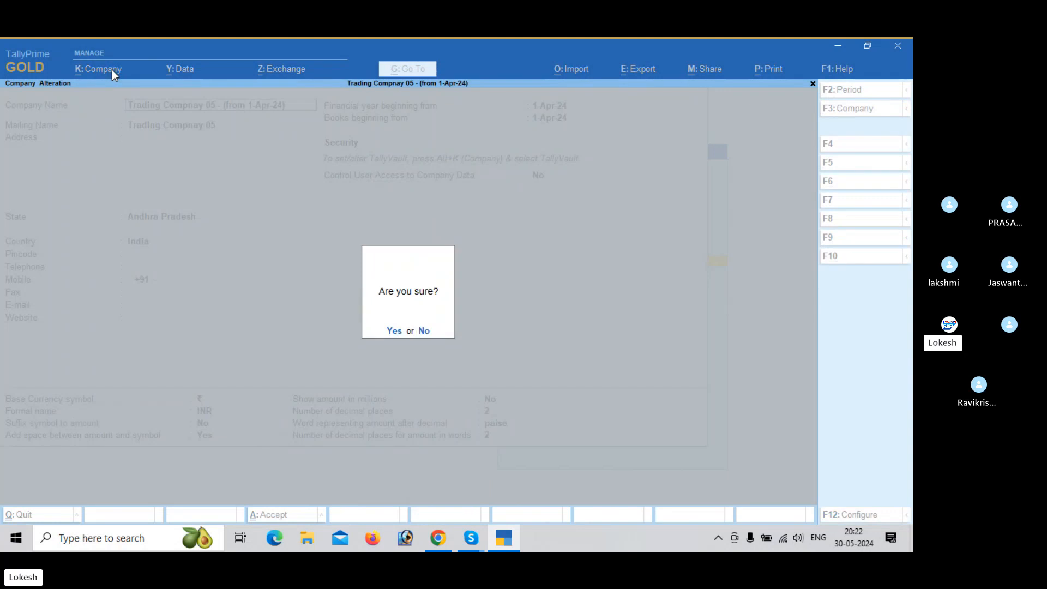
pyautogui.press('y')
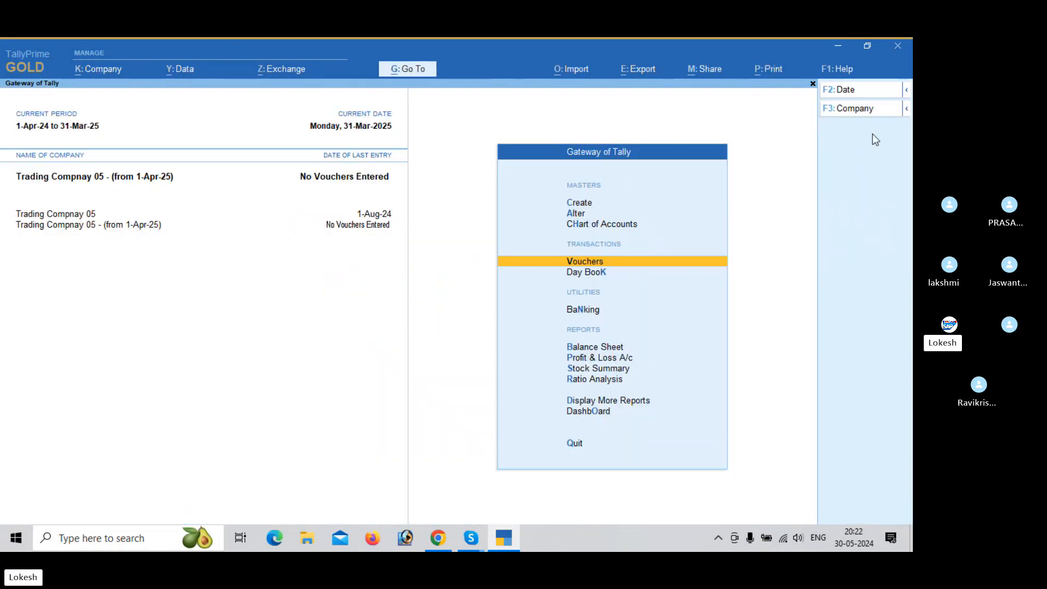
# - Rename the original company Trading Compnay 05 as Trading Compnay 05 (24-25)
pyautogui.click(106, 70)
pyautogui.press('Down')
pyautogui.press('Return')
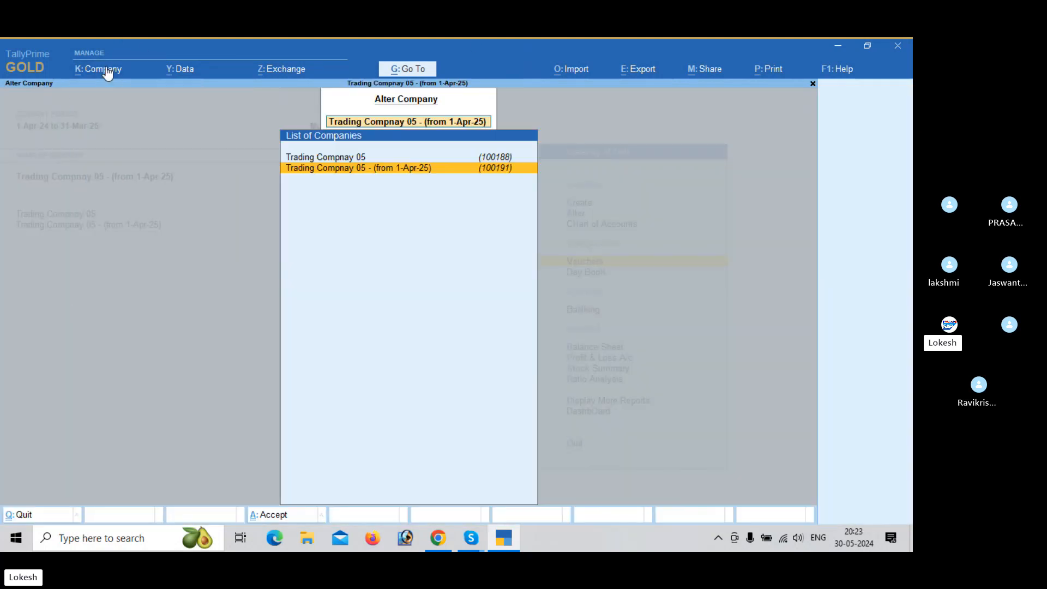
pyautogui.press('Up')
pyautogui.press('Return')
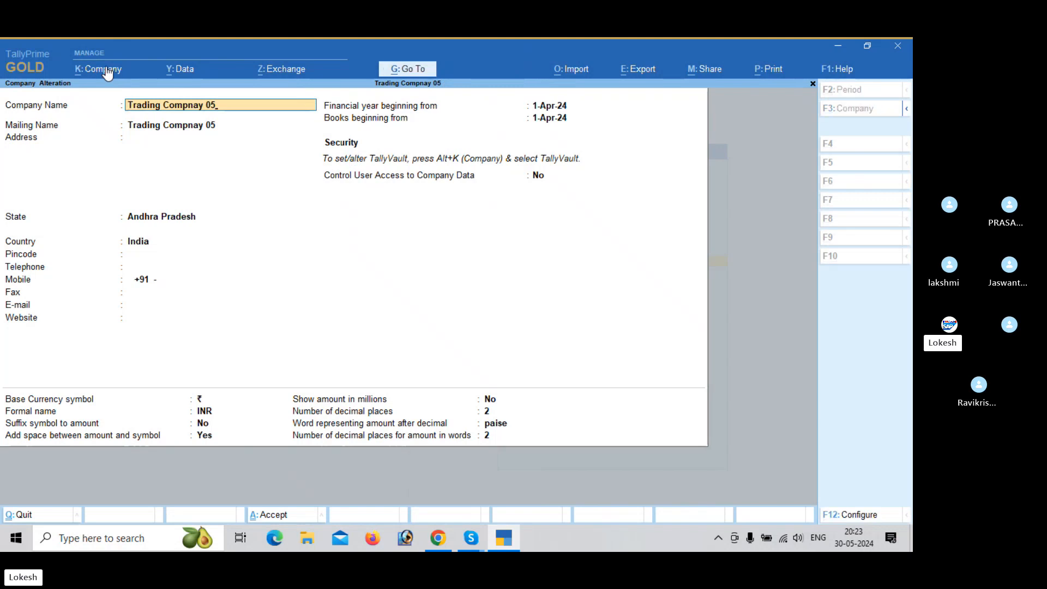
pyautogui.write('(24-25')
pyautogui.press('Return')
pyautogui.hotkey('ctrl', 'a')
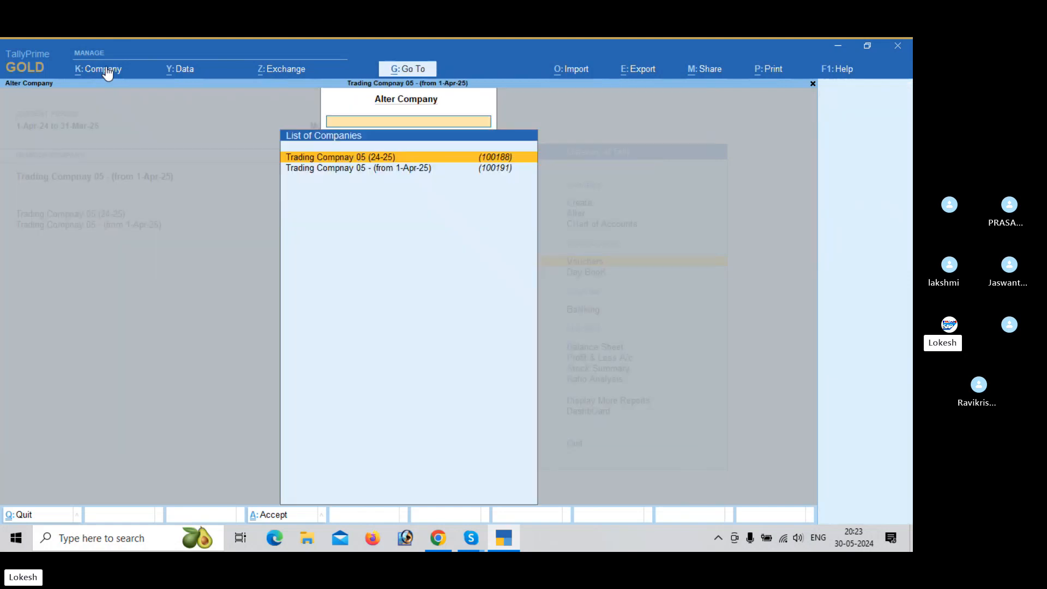
# - Rename the split company starting 1-Apr-25 as Trading Compnay 05 - (25-26) and return to the Gateway of Tally
pyautogui.press('Down')
pyautogui.press('Return')
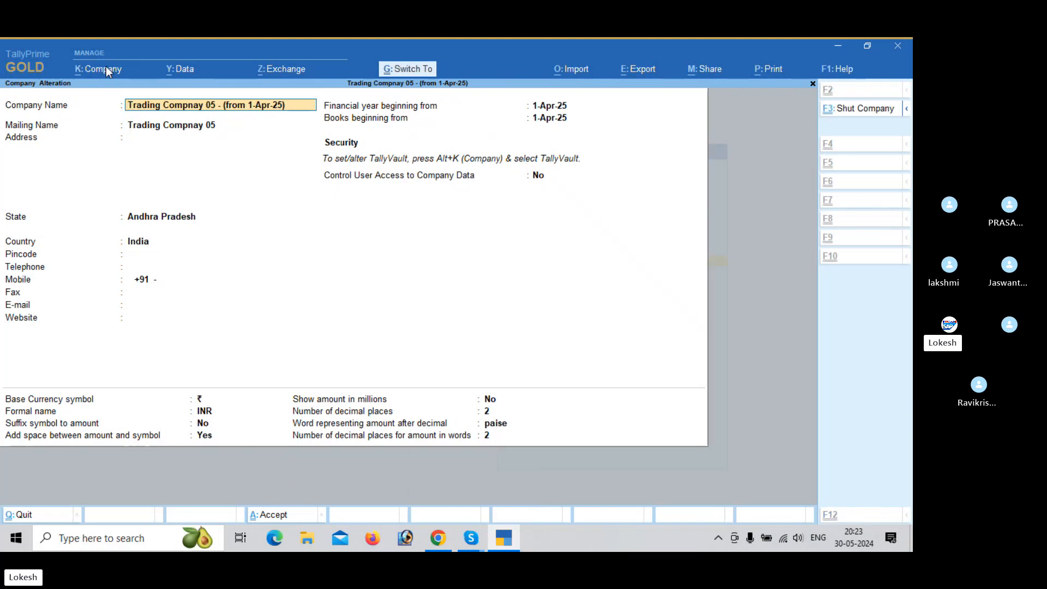
pyautogui.press('BackSpace')
pyautogui.press('BackSpace')
pyautogui.press('BackSpace')
pyautogui.press('BackSpace')
pyautogui.press('BackSpace')
pyautogui.press('BackSpace')
pyautogui.press('BackSpace')
pyautogui.press('BackSpace')
pyautogui.press('BackSpace')
pyautogui.press('BackSpace')
pyautogui.press('BackSpace')
pyautogui.press('BackSpace')
pyautogui.press('BackSpace')
pyautogui.press('BackSpace')
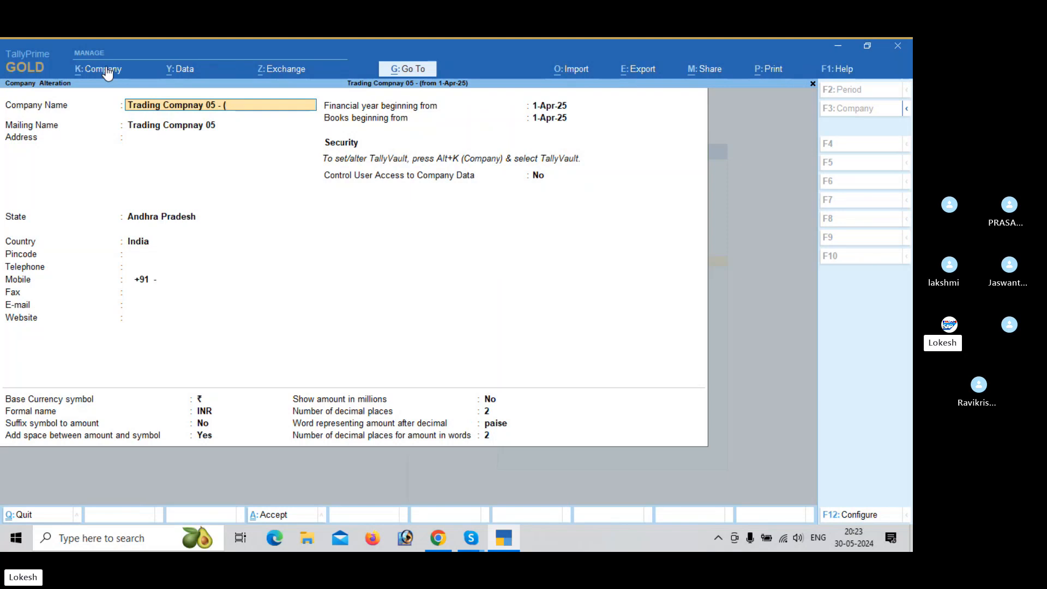
pyautogui.write('25-26)')
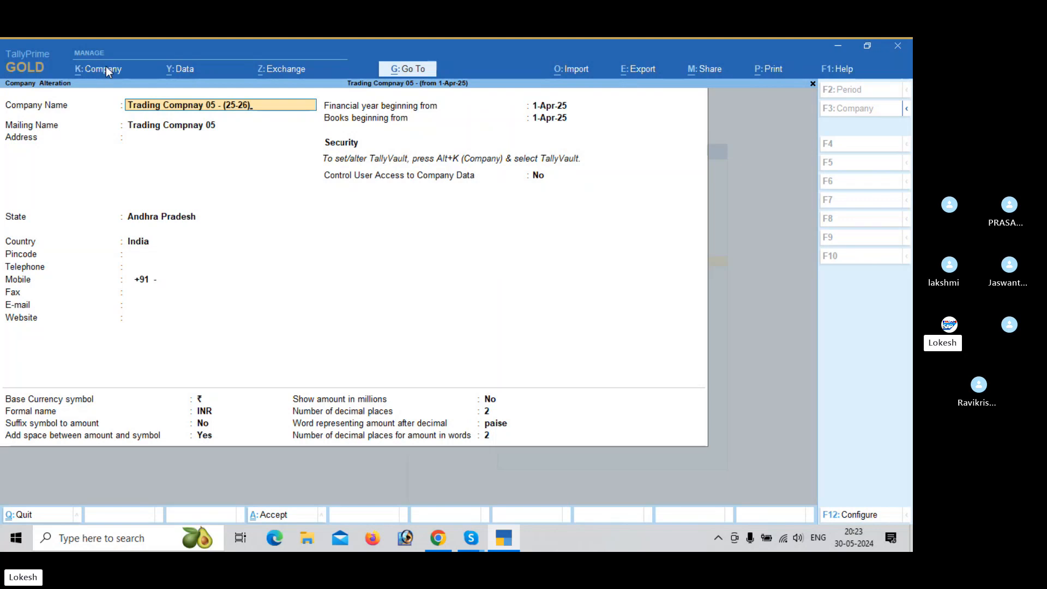
pyautogui.press('Return')
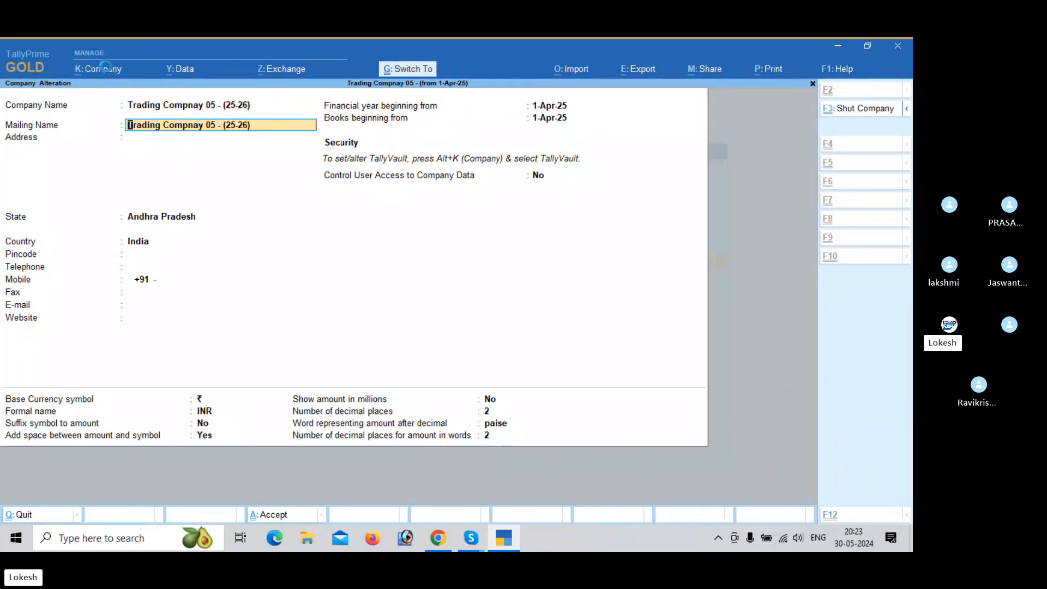
pyautogui.hotkey('ctrl', 'a')
pyautogui.press('Escape')
pyautogui.press('Escape')
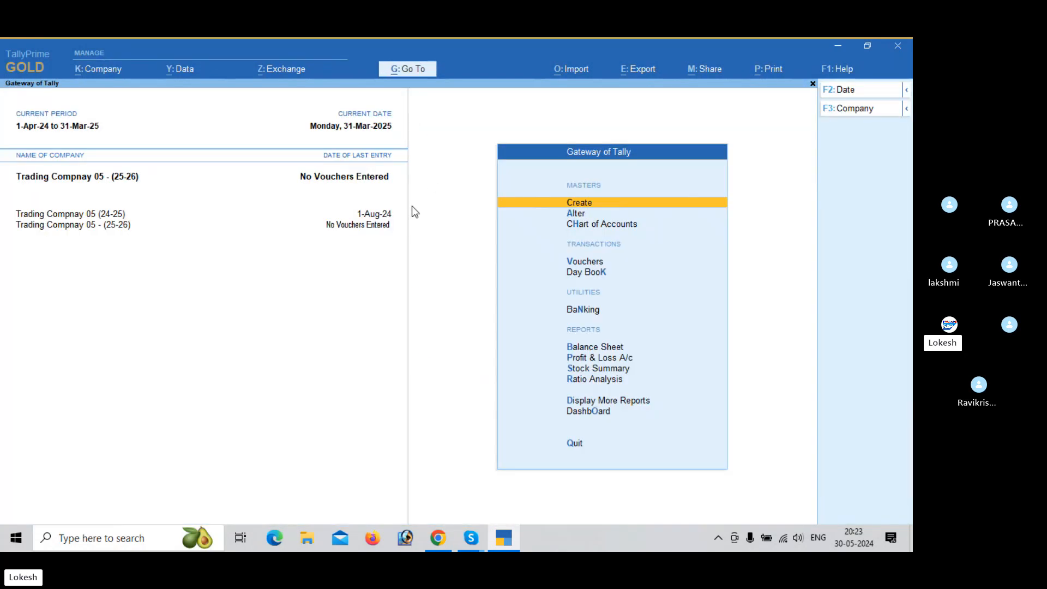
# - Switch to Trading Compnay 05 (24-25) and examine its detailed Balance Sheet
pyautogui.click(88, 216)
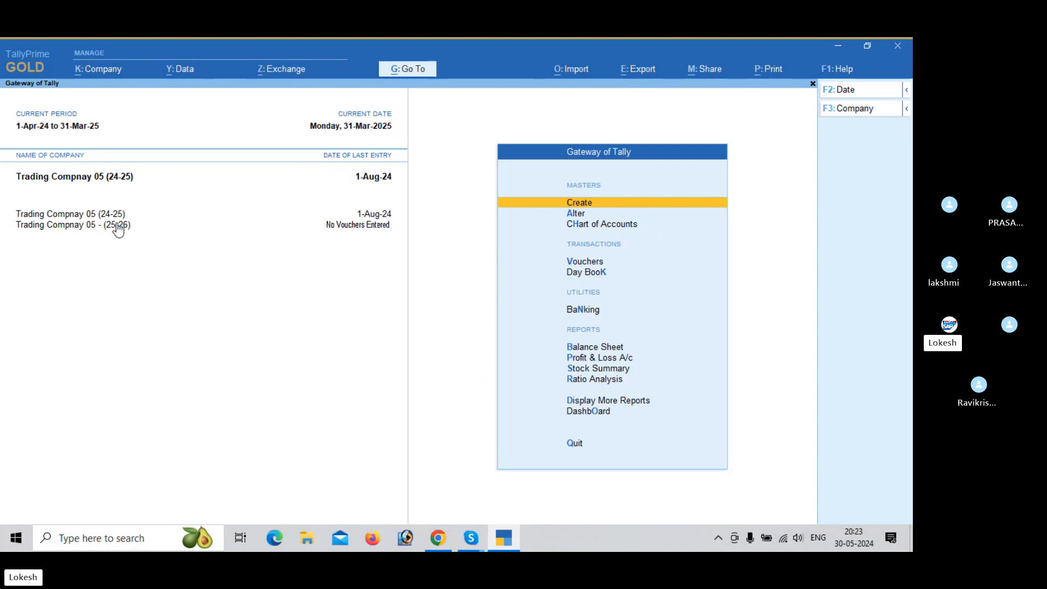
pyautogui.press('Down')
pyautogui.press('Down')
pyautogui.press('Down')
pyautogui.press('Down')
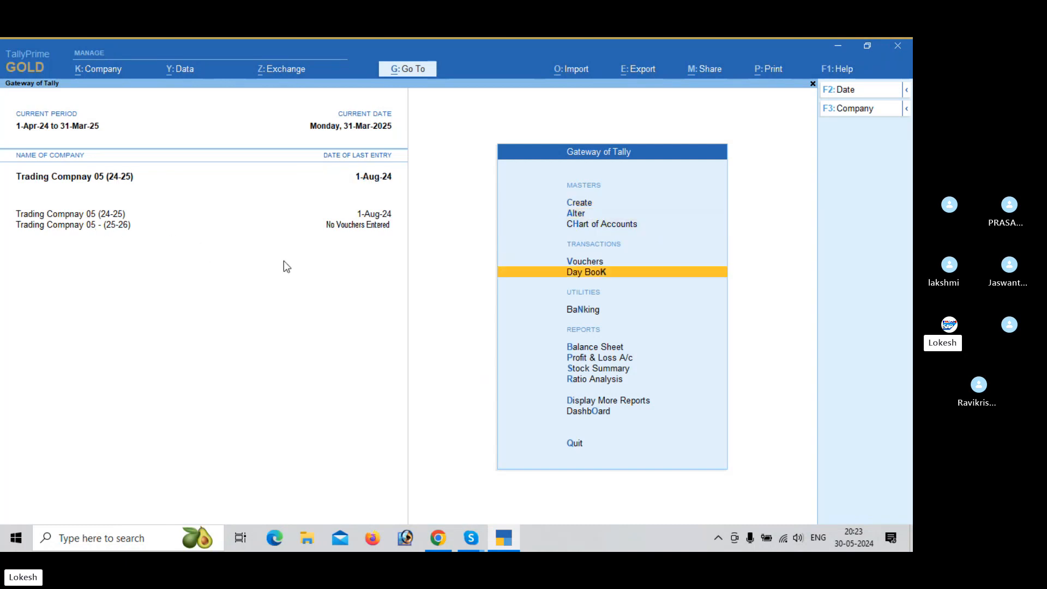
pyautogui.press('Up')
pyautogui.press('Down')
pyautogui.press('Down')
pyautogui.press('Down')
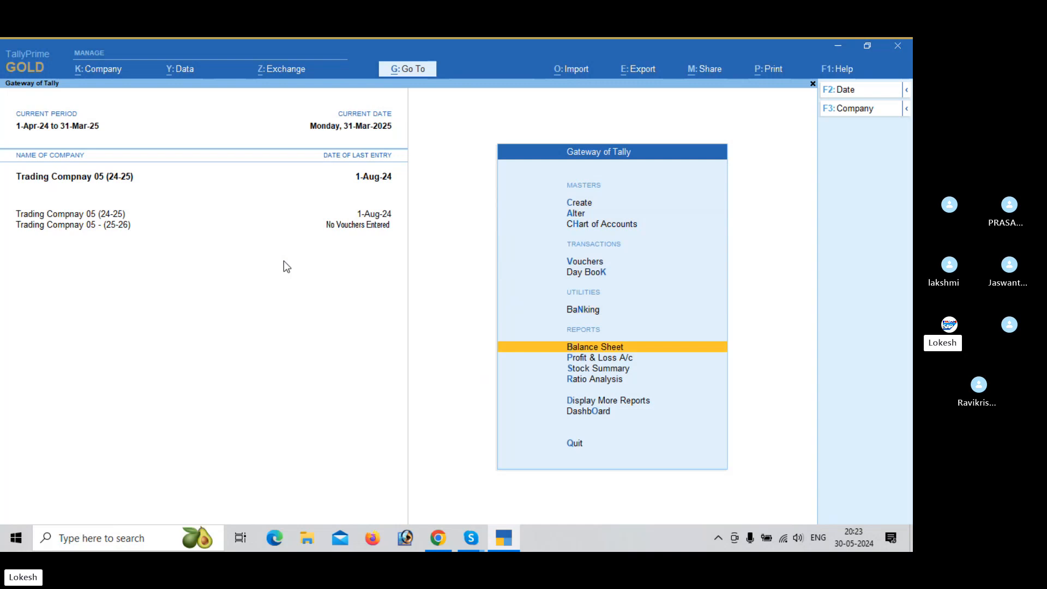
pyautogui.press('Return')
pyautogui.hotkey('alt', 'F5')
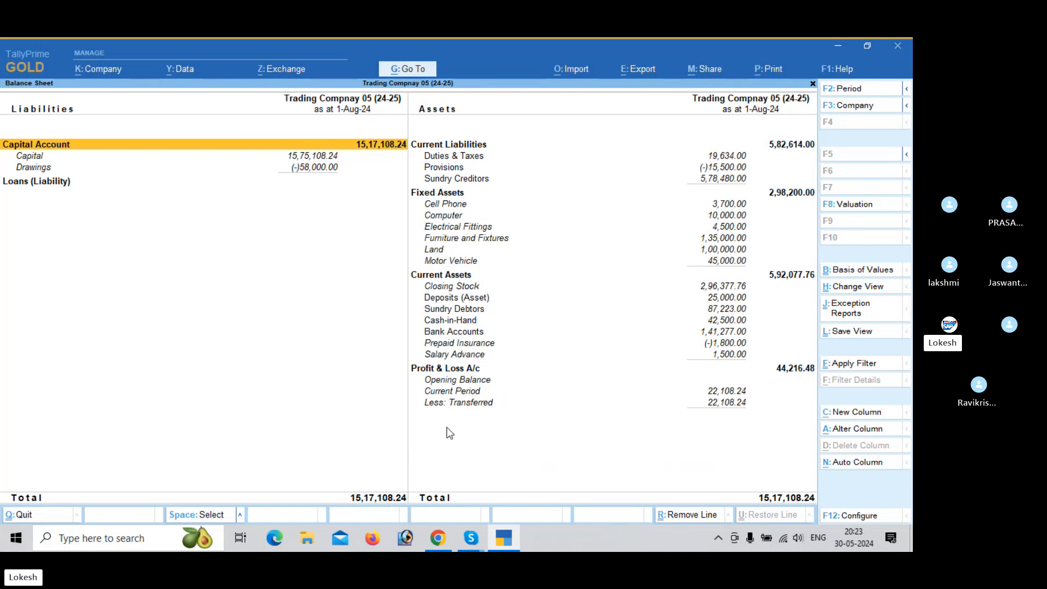
pyautogui.press('Escape')
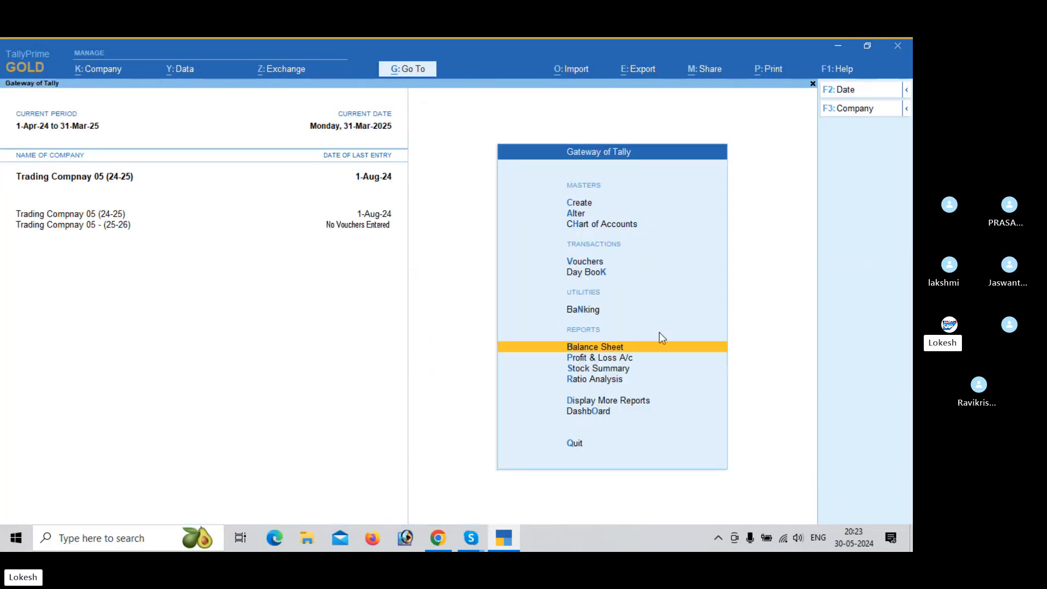
# - Switch to Trading Compnay 05 - (25-26) and examine its detailed Balance Sheet
pyautogui.click(125, 226)
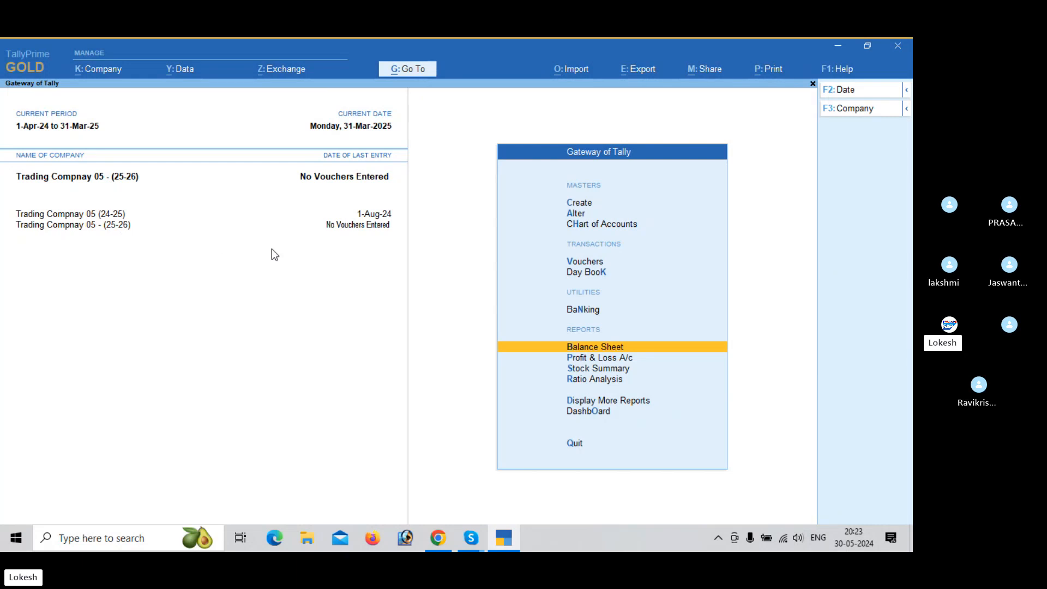
pyautogui.press('Return')
pyautogui.hotkey('alt', 'F5')
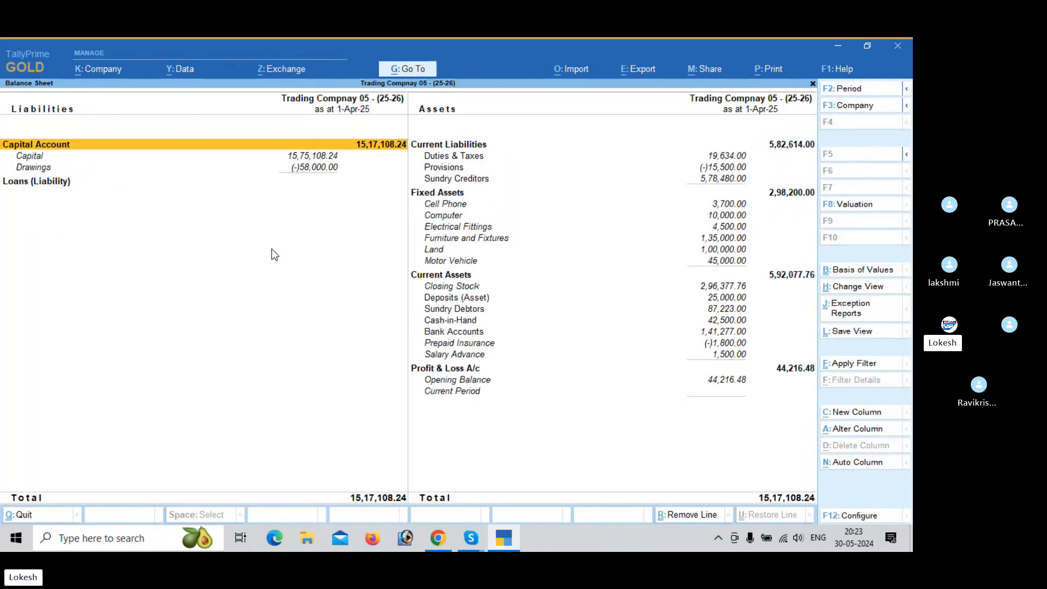
pyautogui.press('Escape')
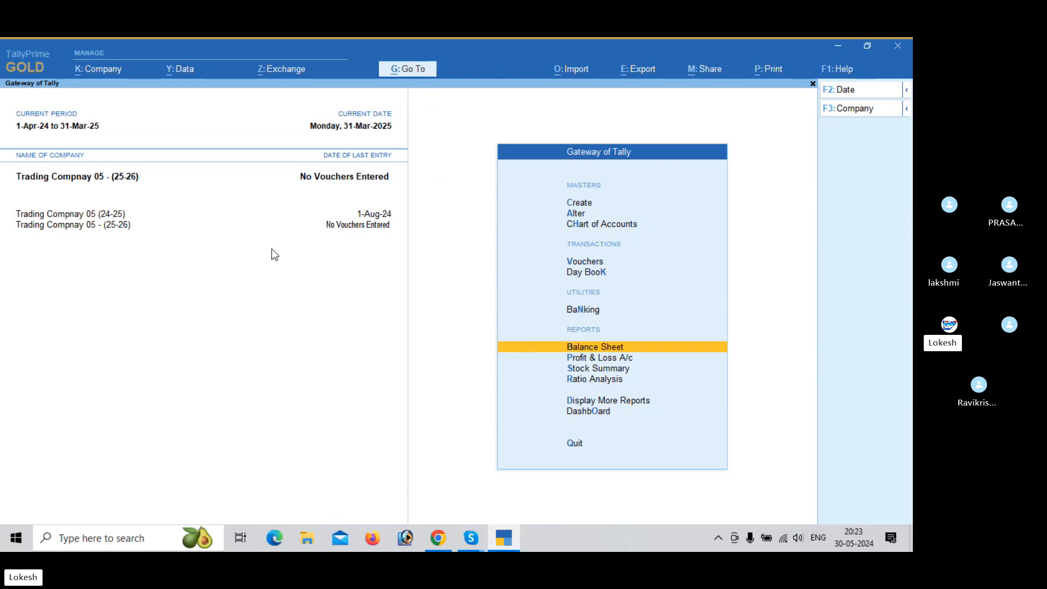
# - Set the current period of the 25-26 company to 1-4-2025 through 31-3-2026
pyautogui.hotkey('alt', 'F2')
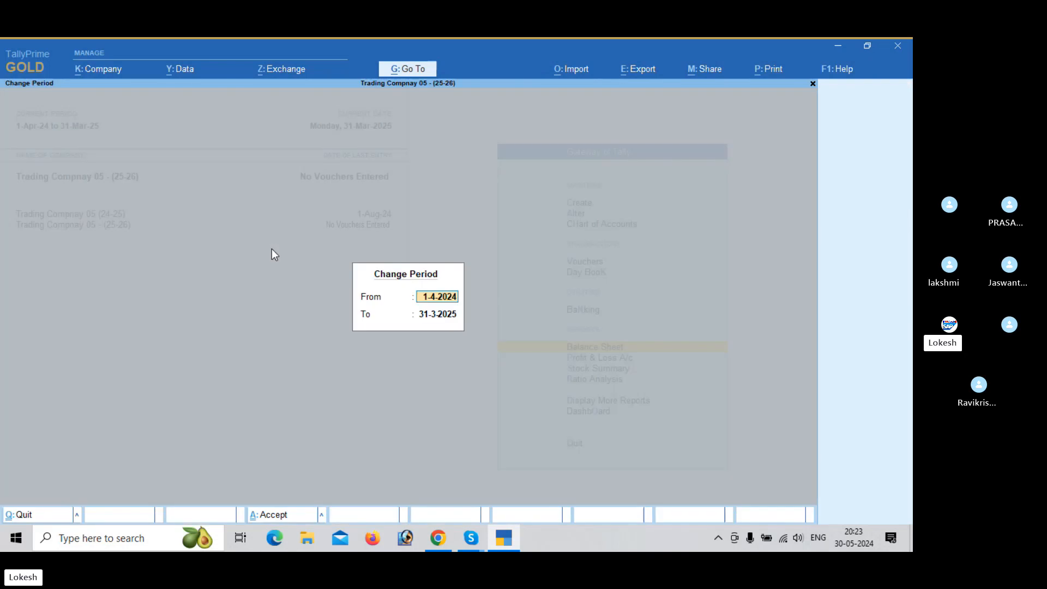
pyautogui.write('1-4')
pyautogui.press('BackSpace')
pyautogui.write('-4')
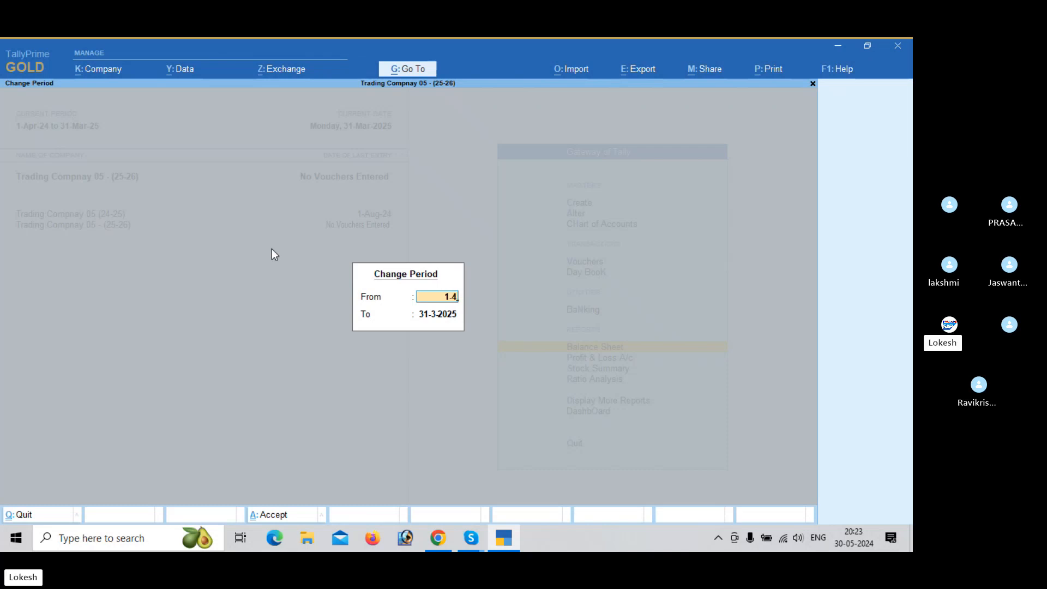
pyautogui.write('-24')
pyautogui.press('BackSpace')
pyautogui.write('5')
pyautogui.press('Return')
pyautogui.write('31-')
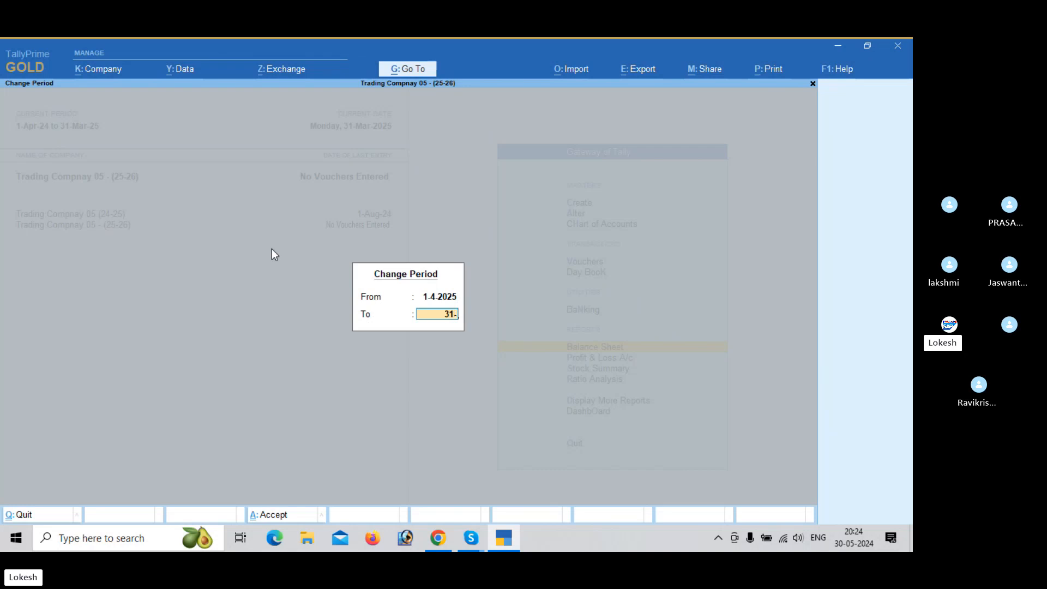
pyautogui.write('3-26')
pyautogui.press('Return')
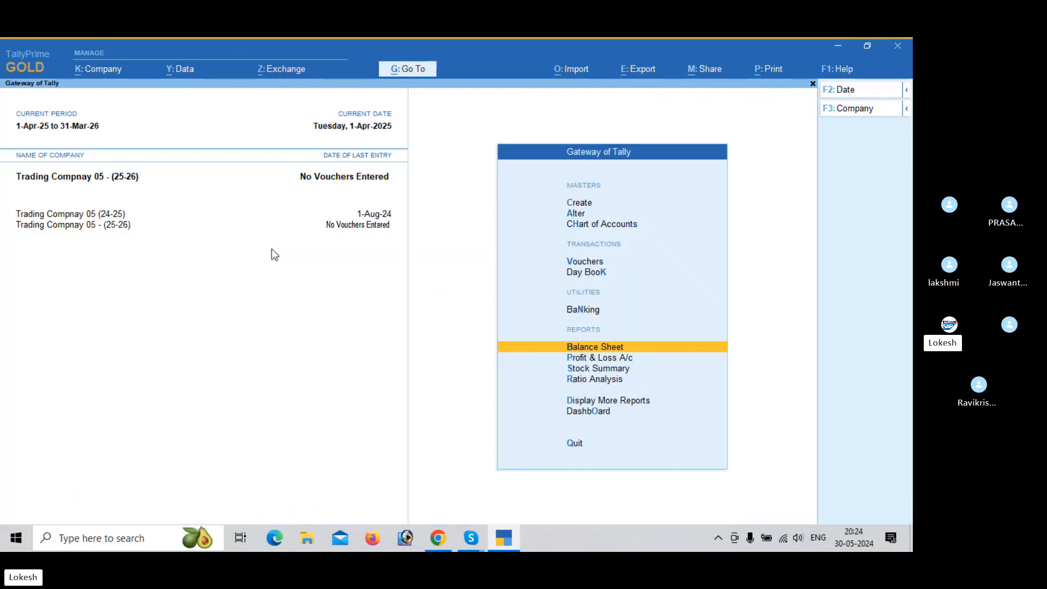
# - Start a payment voucher in the 25-26 company and debit Rent Payable with 3,500
pyautogui.press('Up')
pyautogui.press('Up')
pyautogui.press('Up')
pyautogui.press('Return')
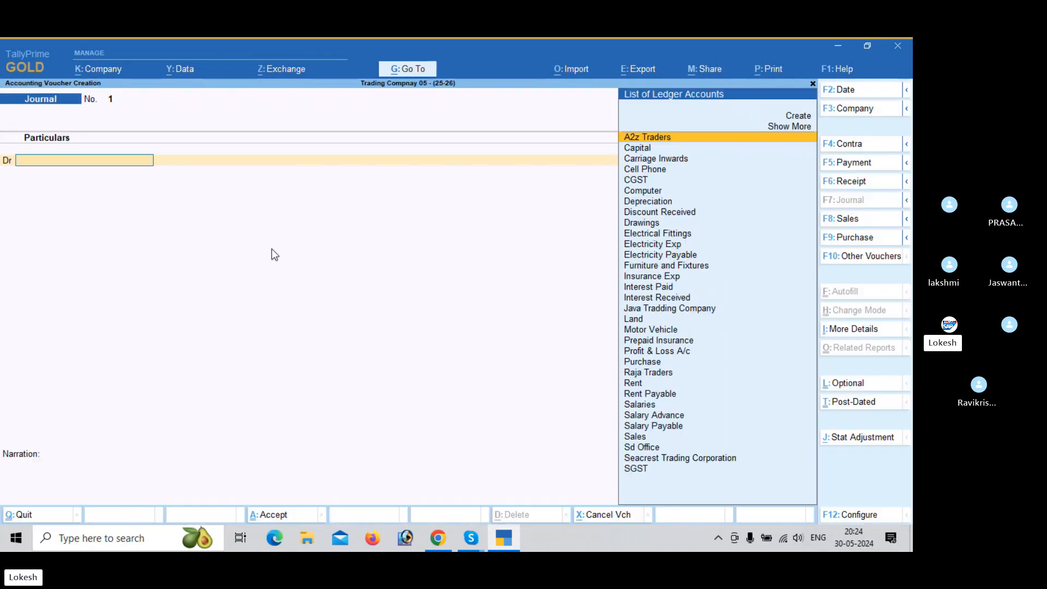
pyautogui.click(860, 163)
pyautogui.write('Re')
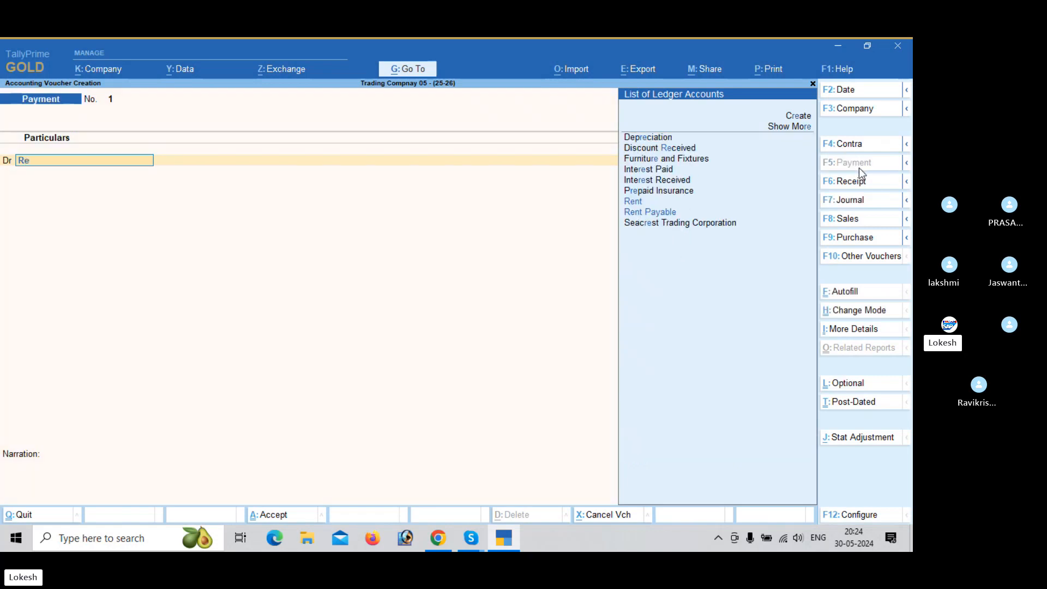
pyautogui.press('Down')
pyautogui.press('Down')
pyautogui.press('Return')
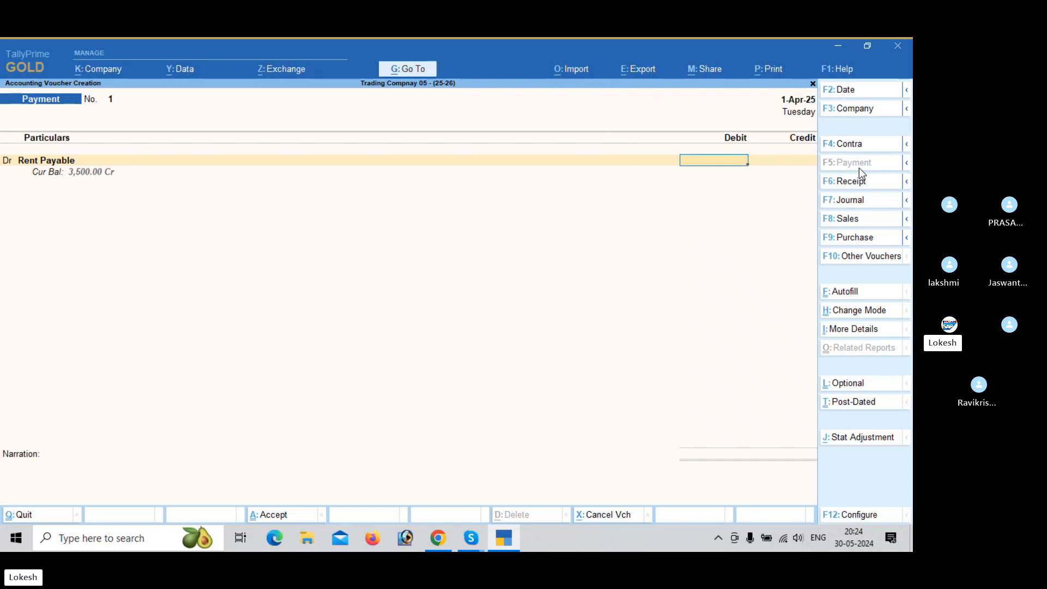
pyautogui.write('3500')
pyautogui.press('Return')
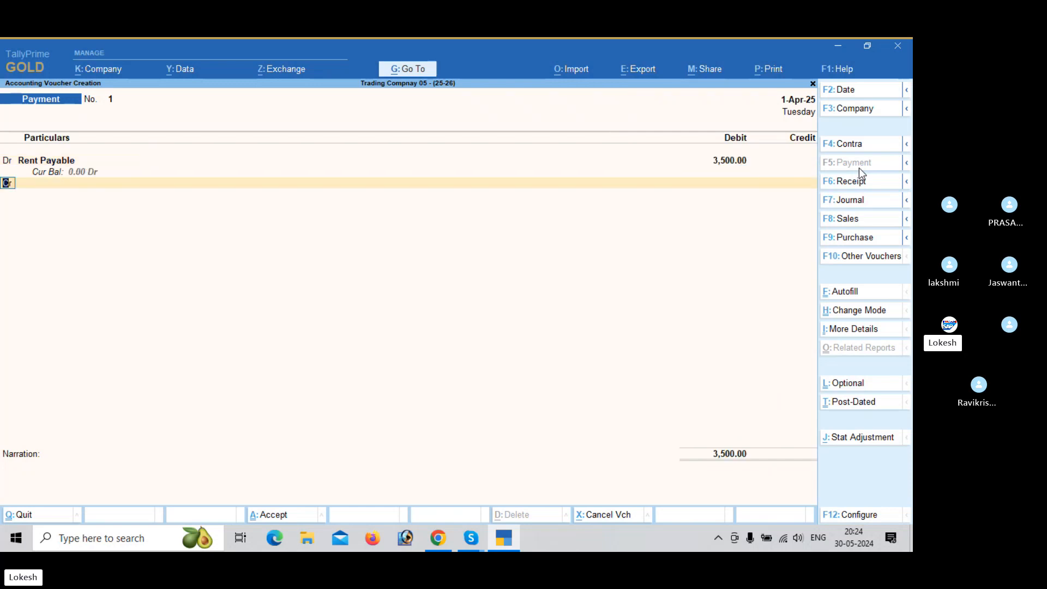
# - Credit Cash with 3,500 and save the rent payment voucher without a narration
pyautogui.press('Down')
pyautogui.press('Down')
pyautogui.press('Down')
pyautogui.press('Return')
pyautogui.press('Return')
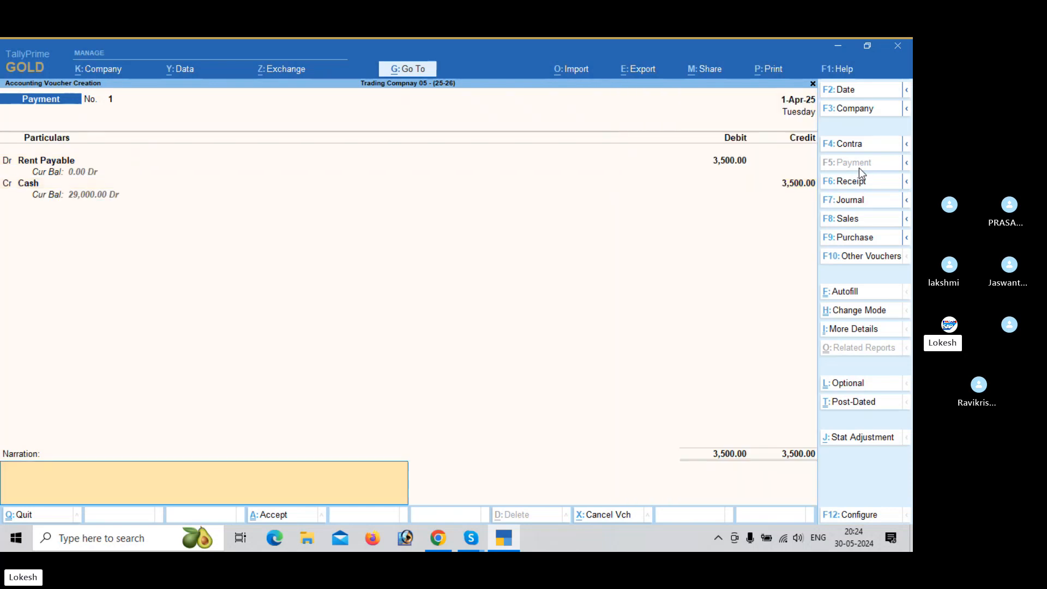
pyautogui.press('Return')
pyautogui.press('Return')
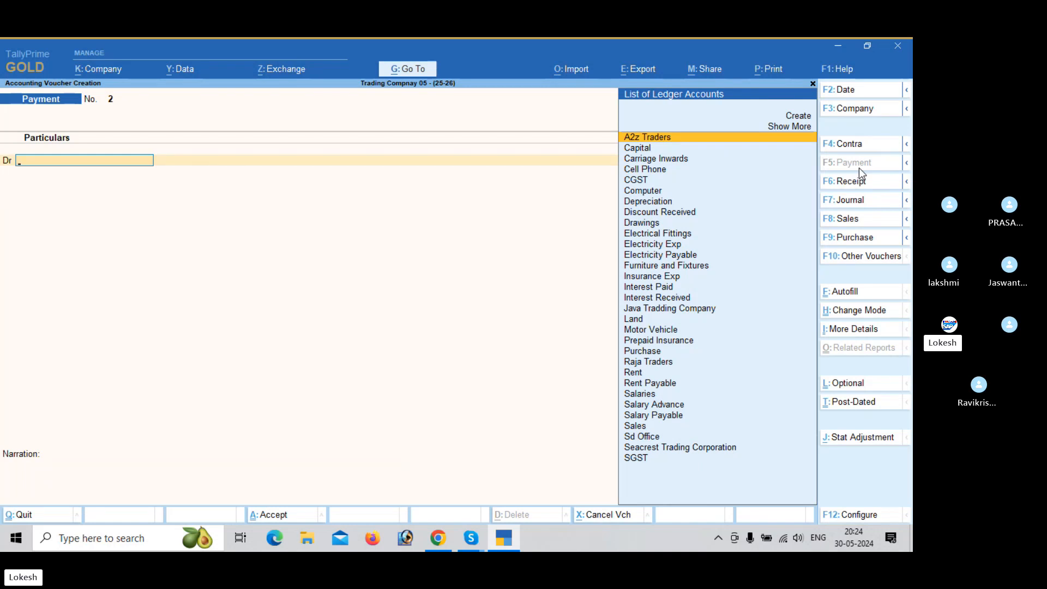
# - Debit Salary Payable with 11,500 in a new payment voucher
pyautogui.write('Sa')
pyautogui.press('Down')
pyautogui.press('Down')
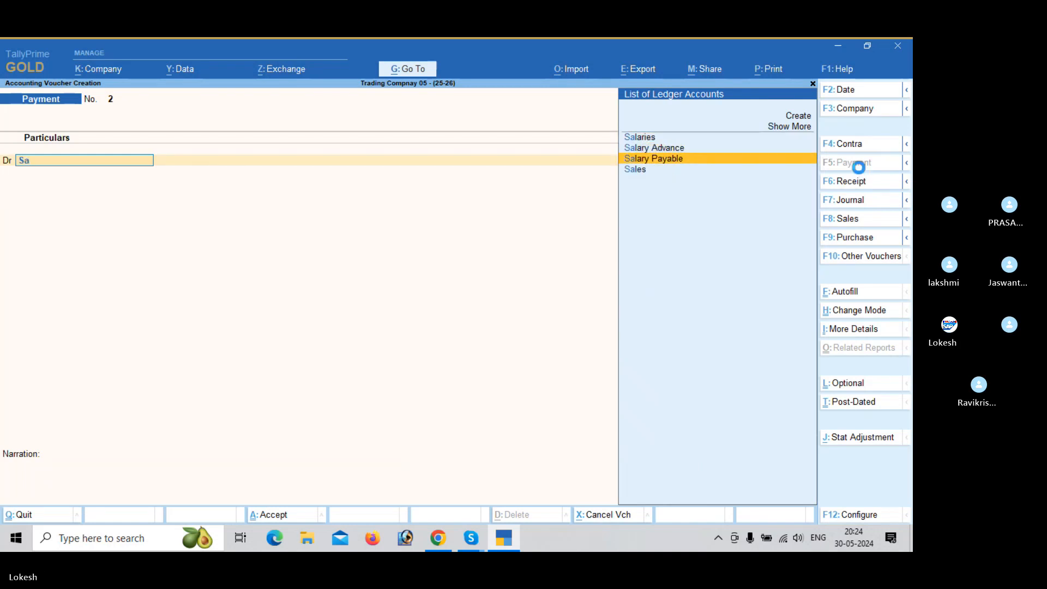
pyautogui.press('Return')
pyautogui.write('11500')
pyautogui.press('Return')
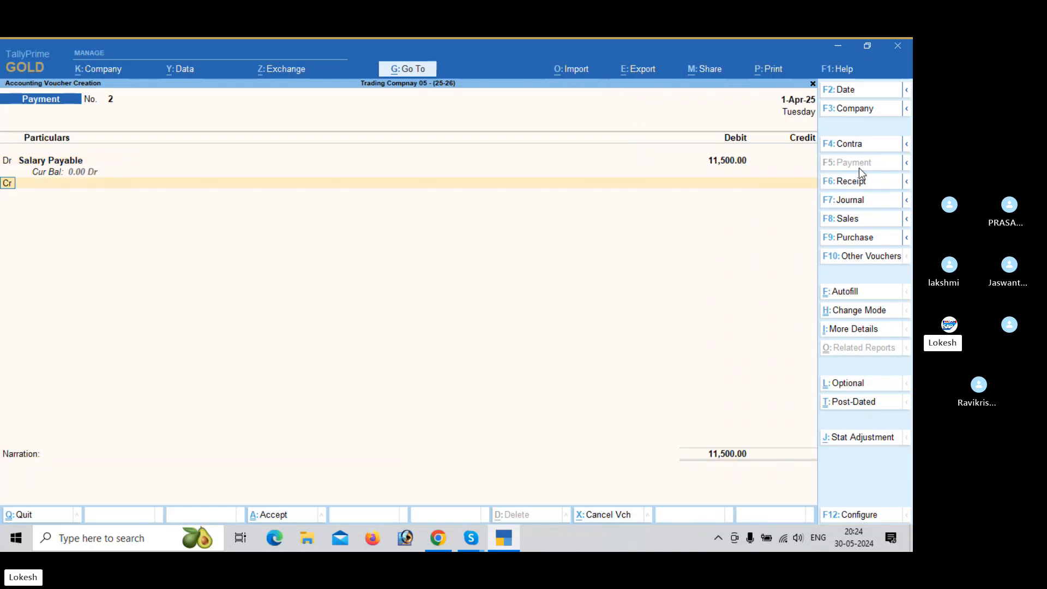
# - Credit Cash with 11,500 and save the salary payment voucher without a narration
pyautogui.press('Down')
pyautogui.press('Down')
pyautogui.press('Down')
pyautogui.press('Return')
pyautogui.press('Return')
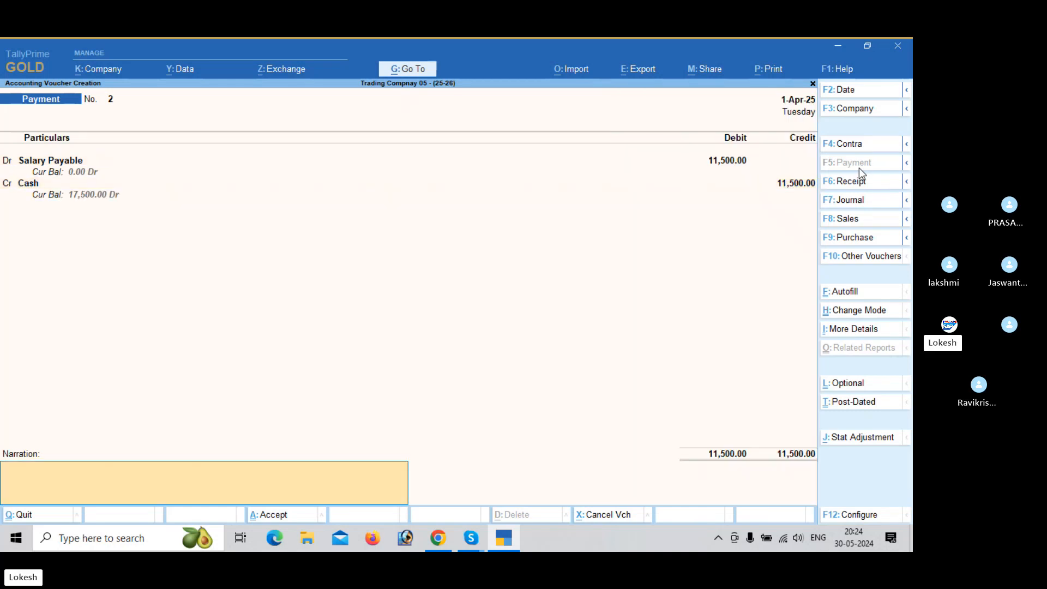
pyautogui.press('Return')
pyautogui.press('Return')
# - Debit Electricity Payable with 500 in a new payment voucher
pyautogui.write('el')
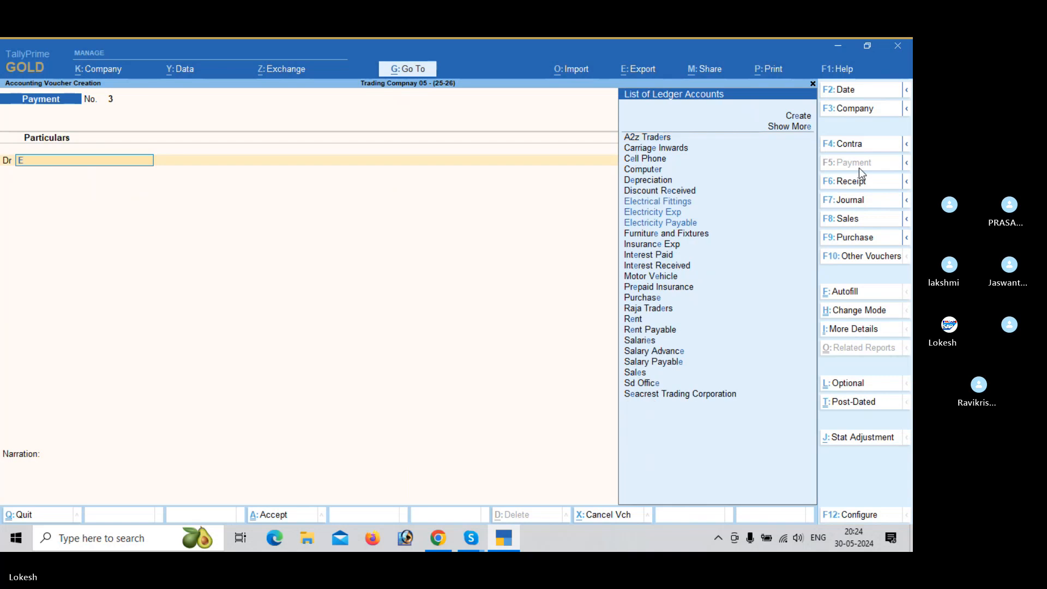
pyautogui.press('Down')
pyautogui.press('Down')
pyautogui.press('Down')
pyautogui.press('Return')
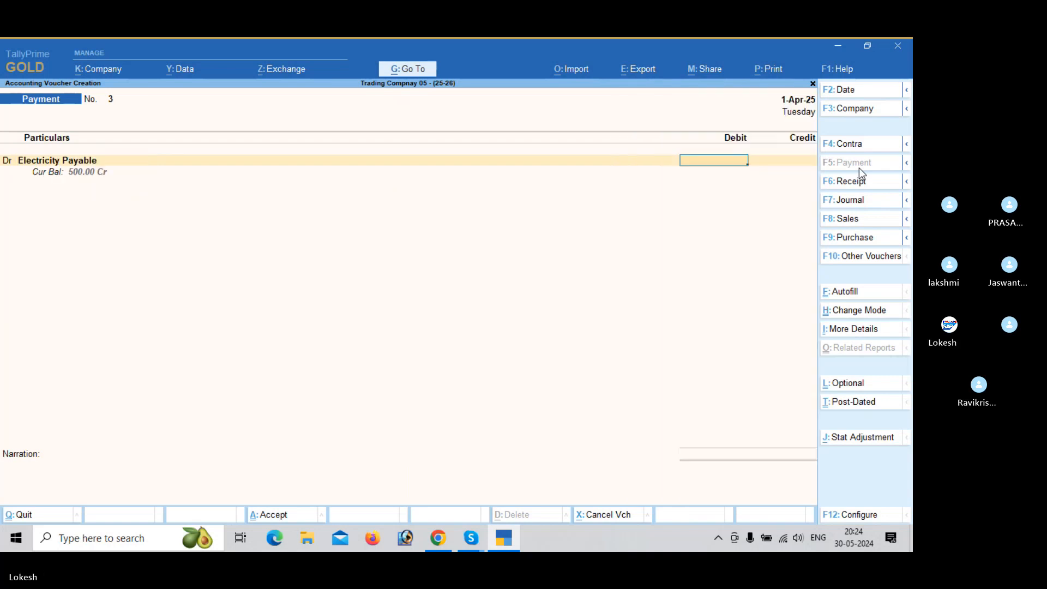
pyautogui.write('500')
pyautogui.press('Return')
# - Credit Cash with 500, save the electricity payment voucher without a narration, and leave voucher entry
pyautogui.press('Down')
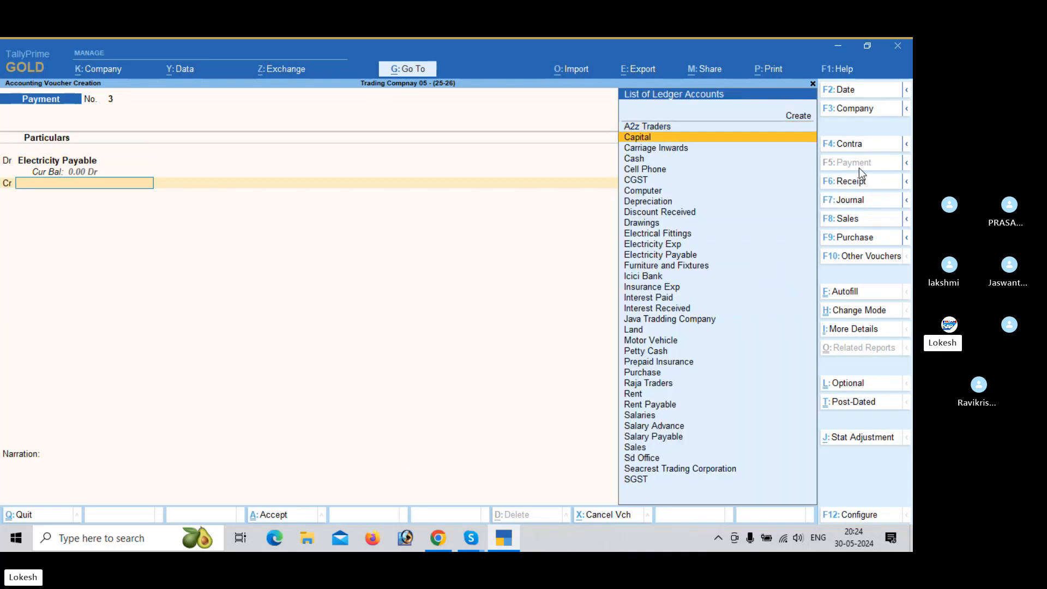
pyautogui.press('Down')
pyautogui.press('Down')
pyautogui.press('Return')
pyautogui.press('Return')
pyautogui.press('Return')
pyautogui.press('Return')
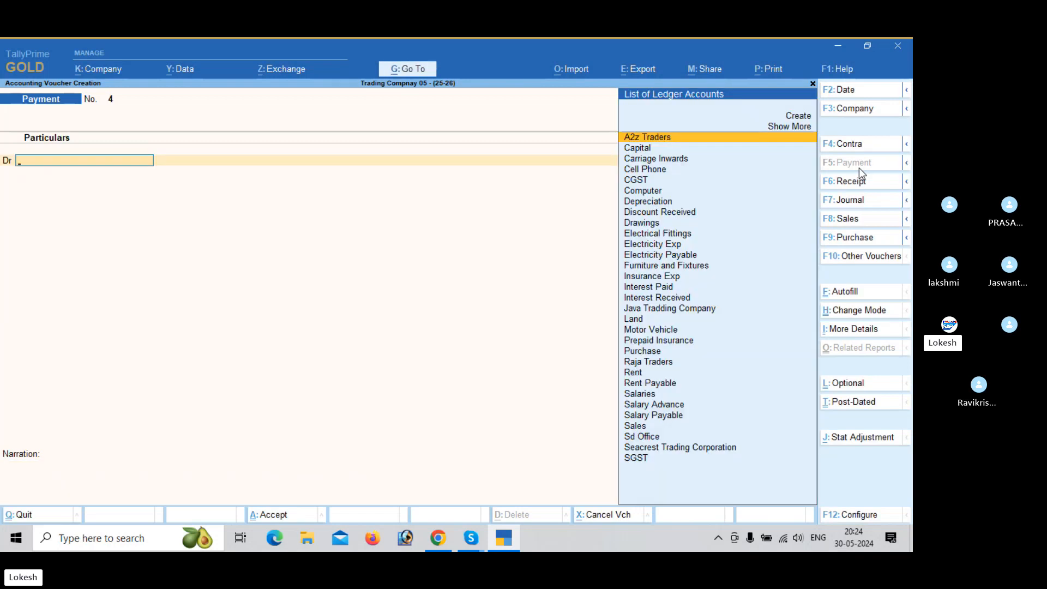
pyautogui.press('Escape')
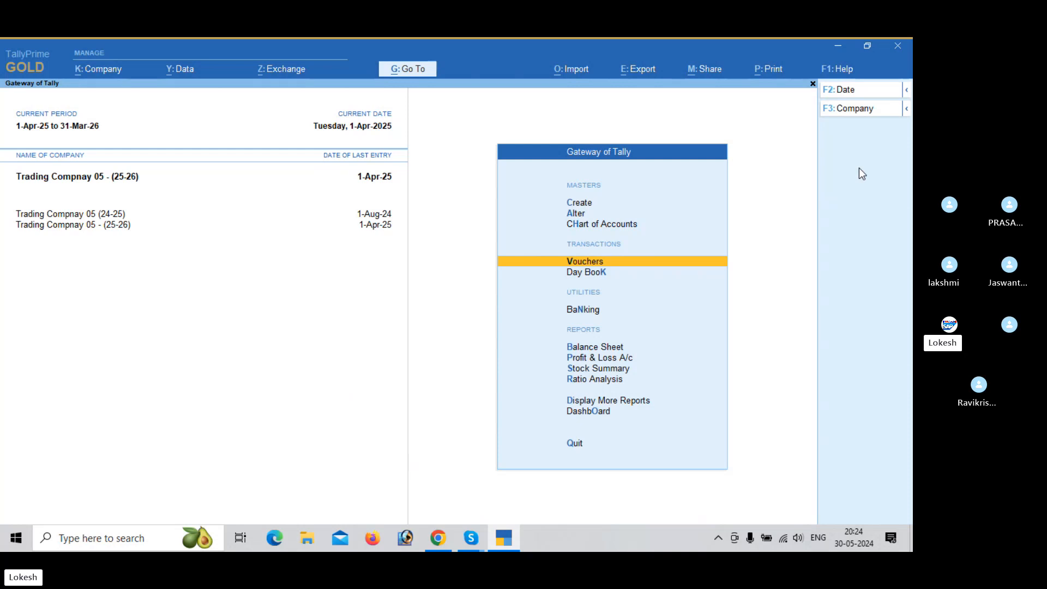
# - Open the ledgers of all groups in the 25-26 company for multi-ledger alteration from the chart of accounts
pyautogui.press('Up')
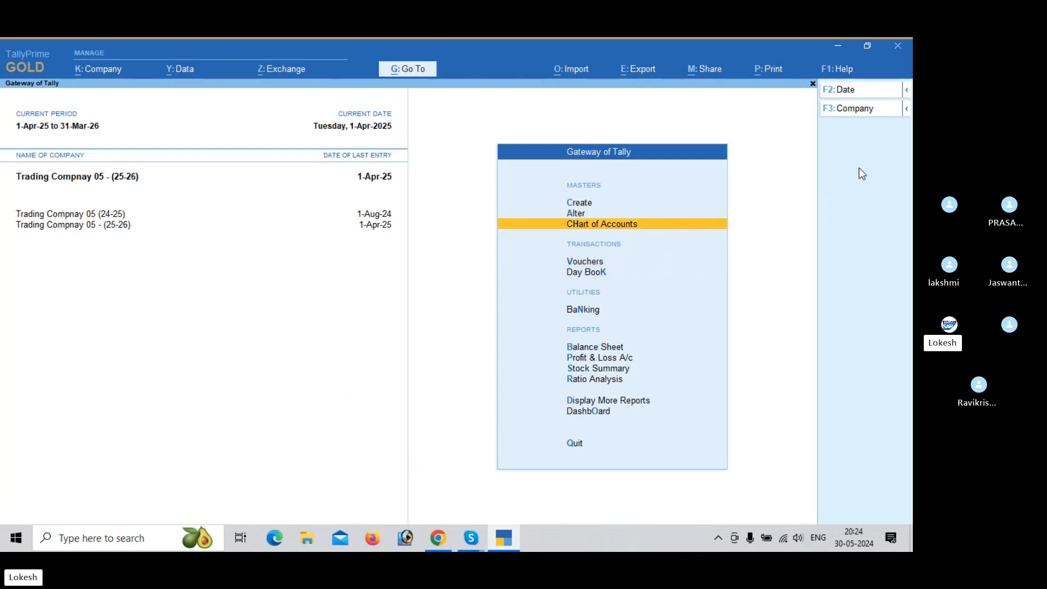
pyautogui.press('Return')
pyautogui.press('Down')
pyautogui.press('Up')
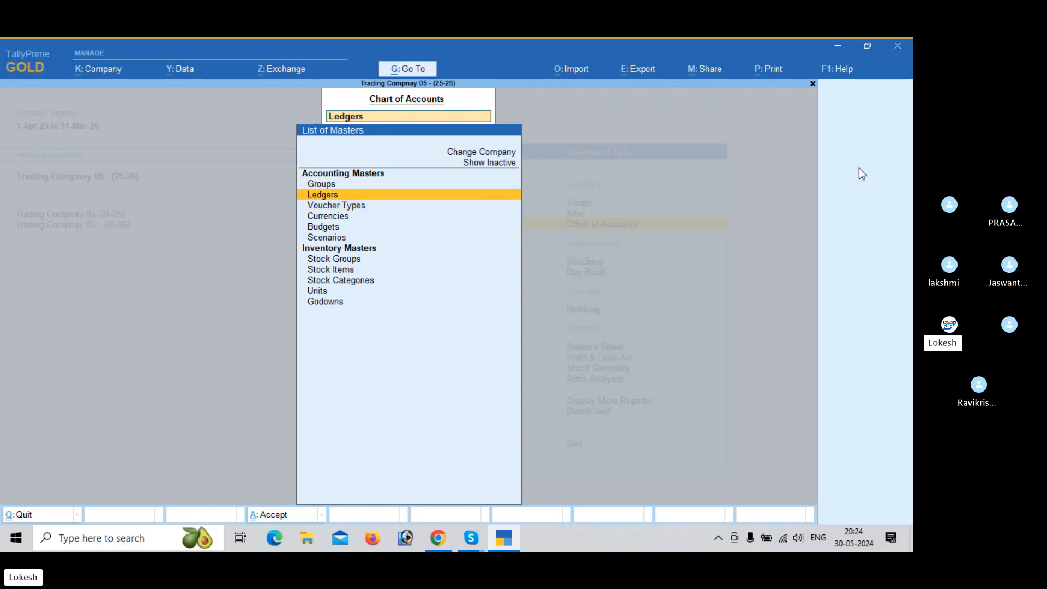
pyautogui.press('Return')
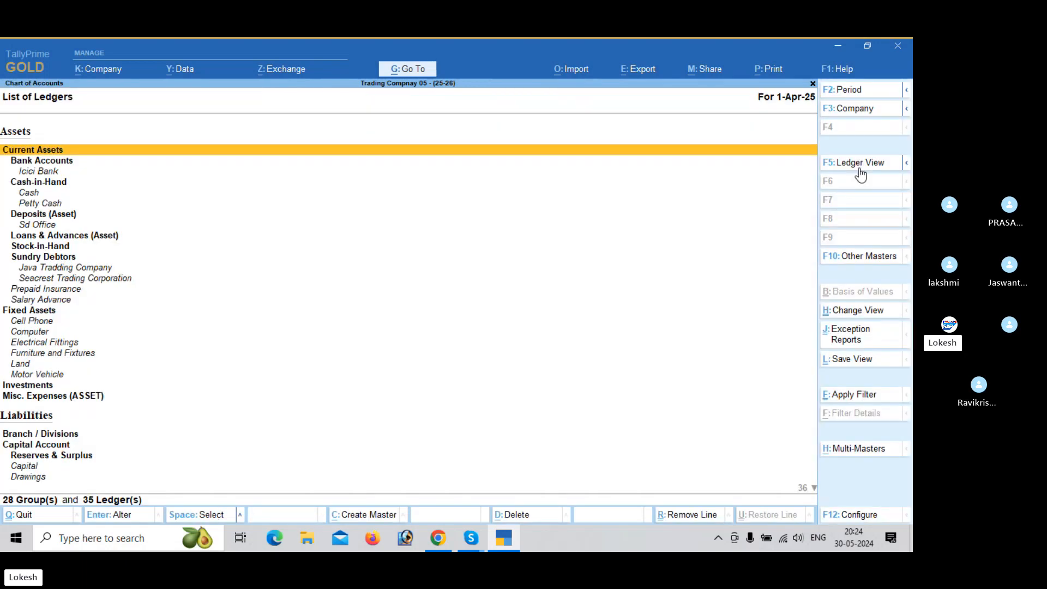
pyautogui.click(861, 446)
pyautogui.press('Down')
pyautogui.press('Return')
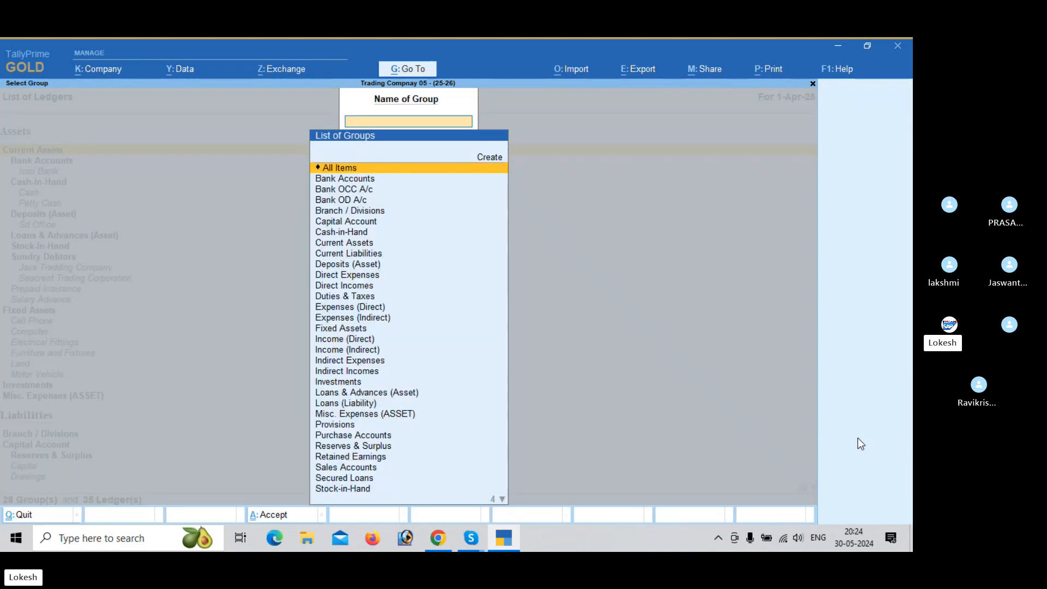
pyautogui.press('Return')
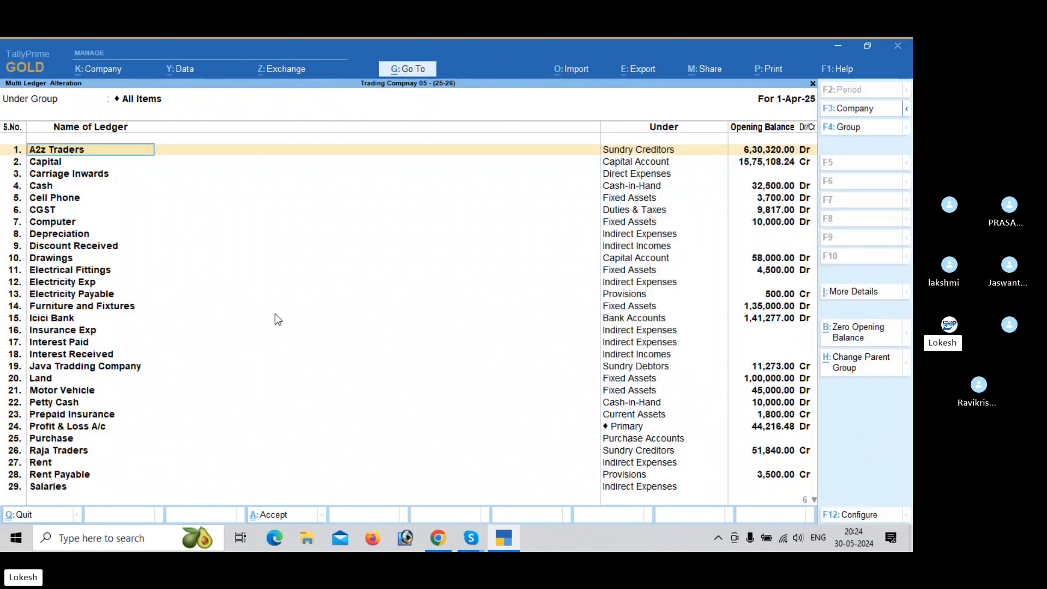
# - Zero the opening balances of all ledgers, save the multi-ledger alteration, and return to the Gateway of Tally
pyautogui.click(852, 327)
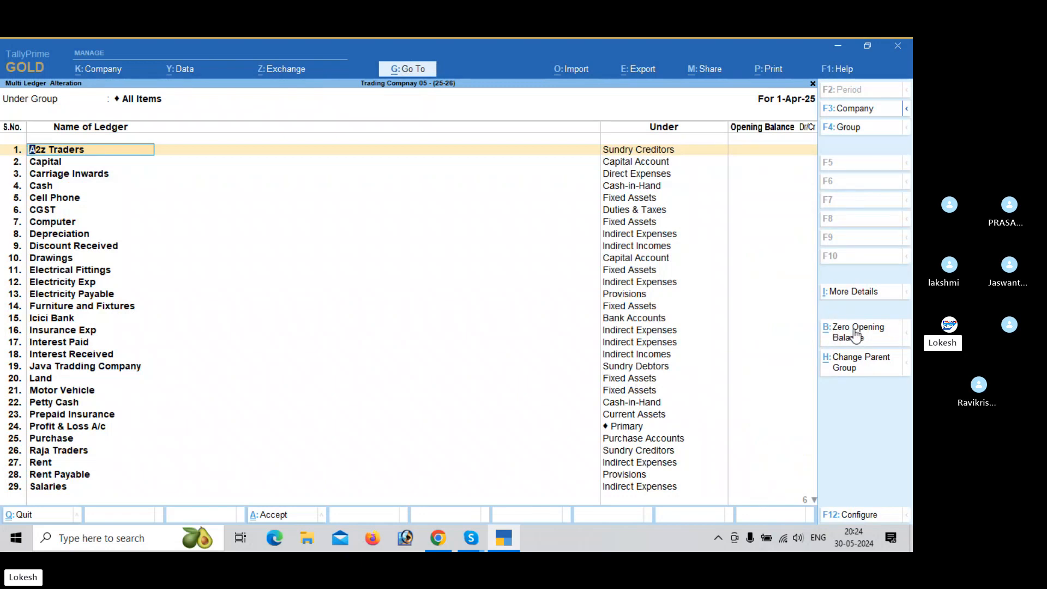
pyautogui.hotkey('ctrl', 'a')
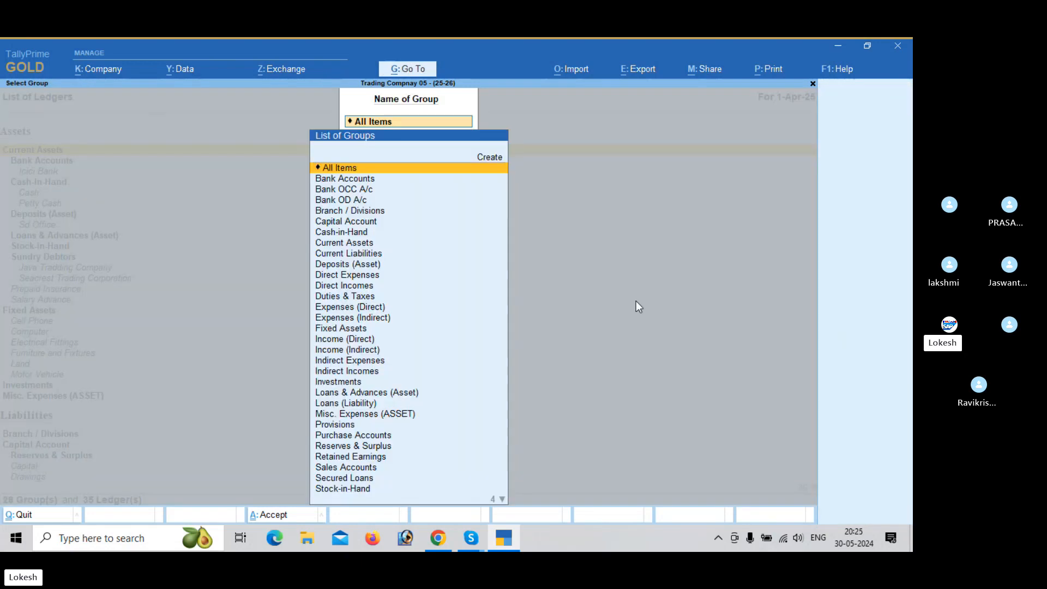
pyautogui.press('Escape')
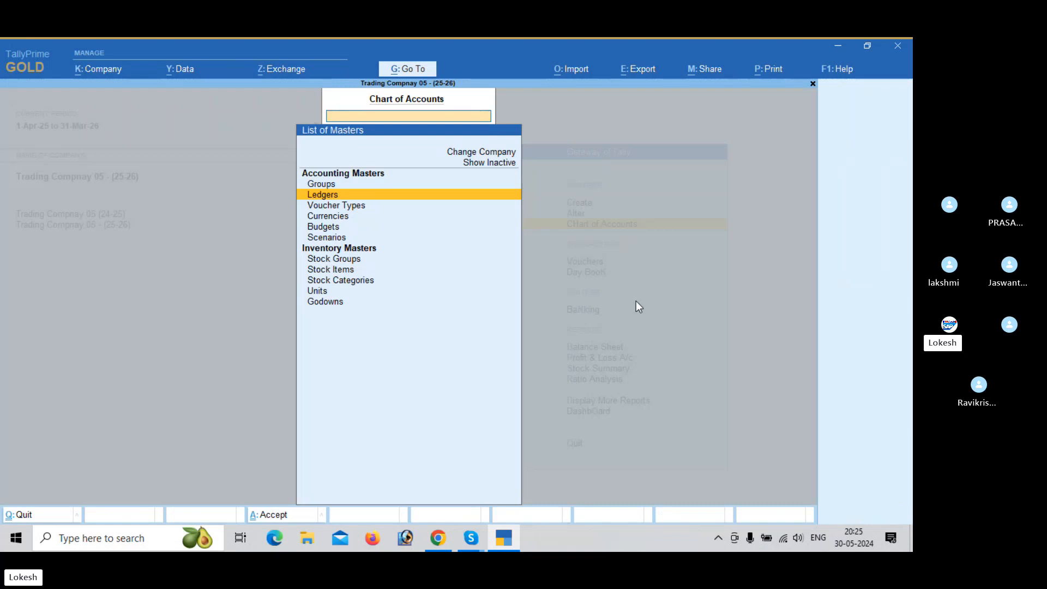
pyautogui.press('Escape')
# - Review the 25-26 company's Profit & Loss A/c in detailed form, including the opening and closing stock breakdown, and close it
pyautogui.press('Down')
pyautogui.press('Down')
pyautogui.press('Down')
pyautogui.press('Down')
pyautogui.press('Down')
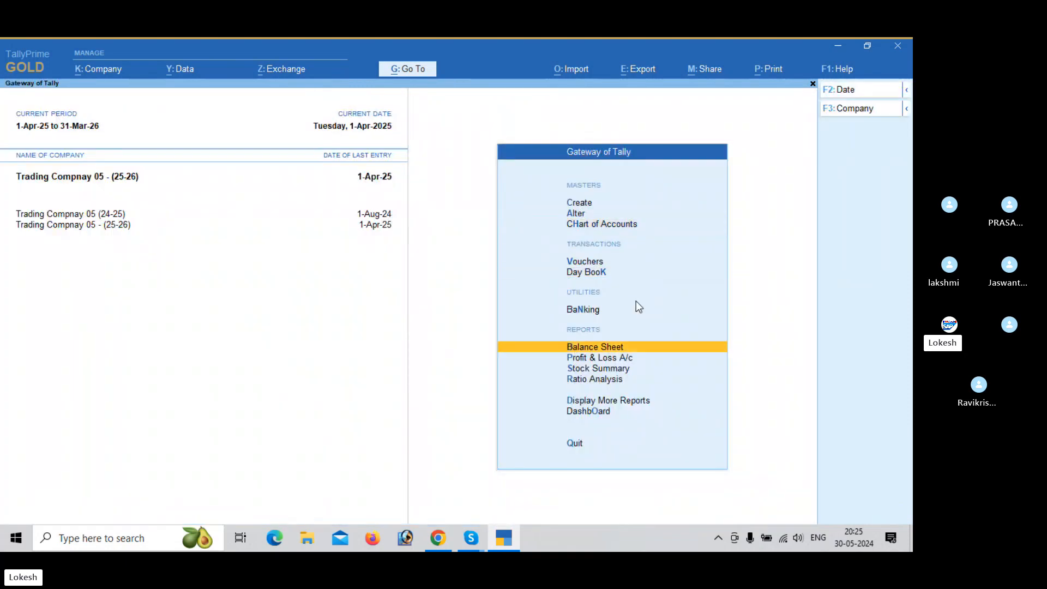
pyautogui.press('Return')
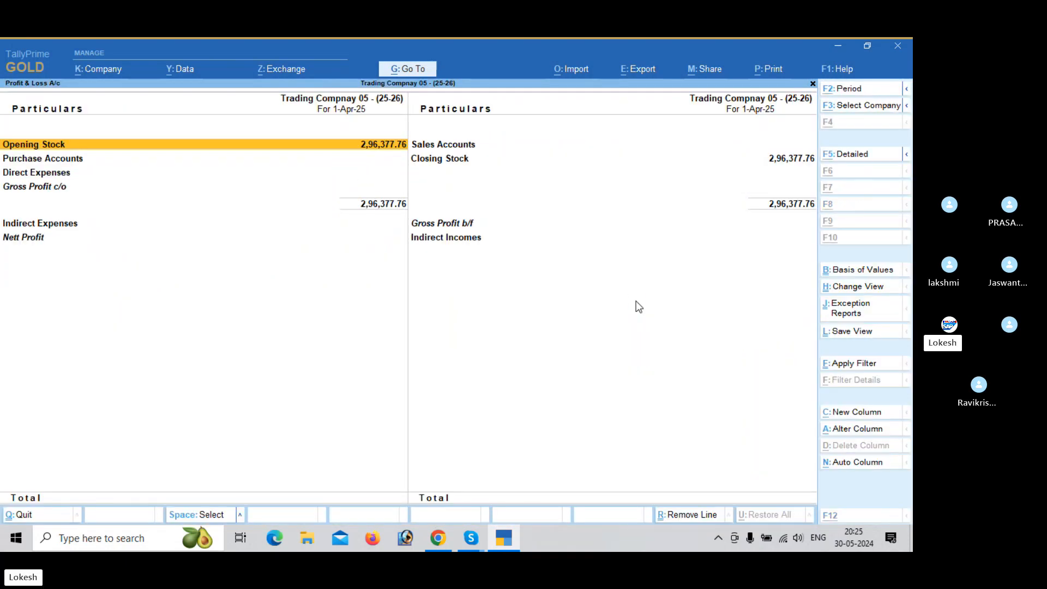
pyautogui.hotkey('alt', 'F5')
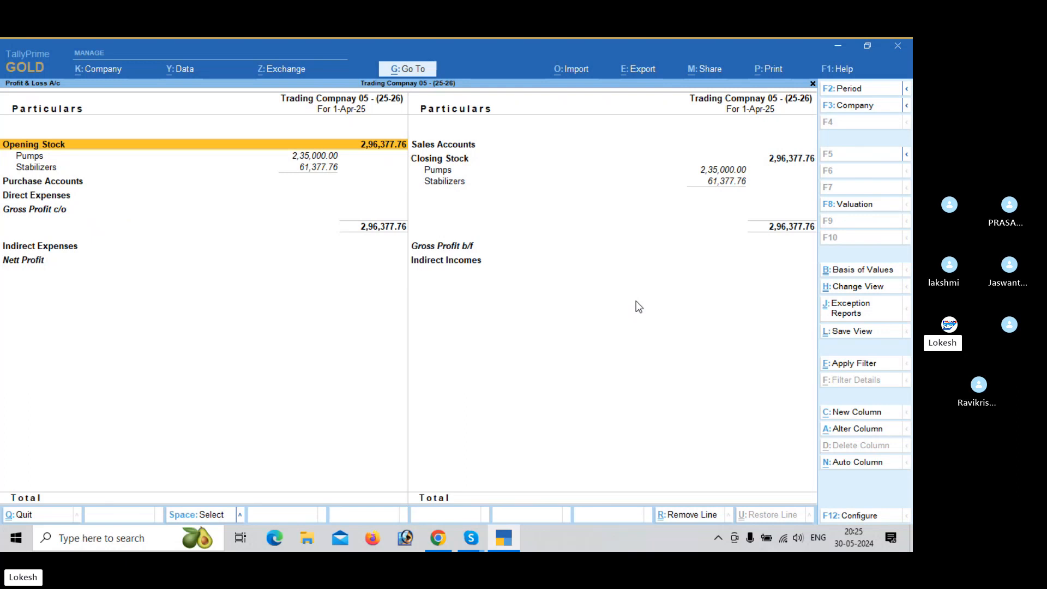
pyautogui.press('Escape')
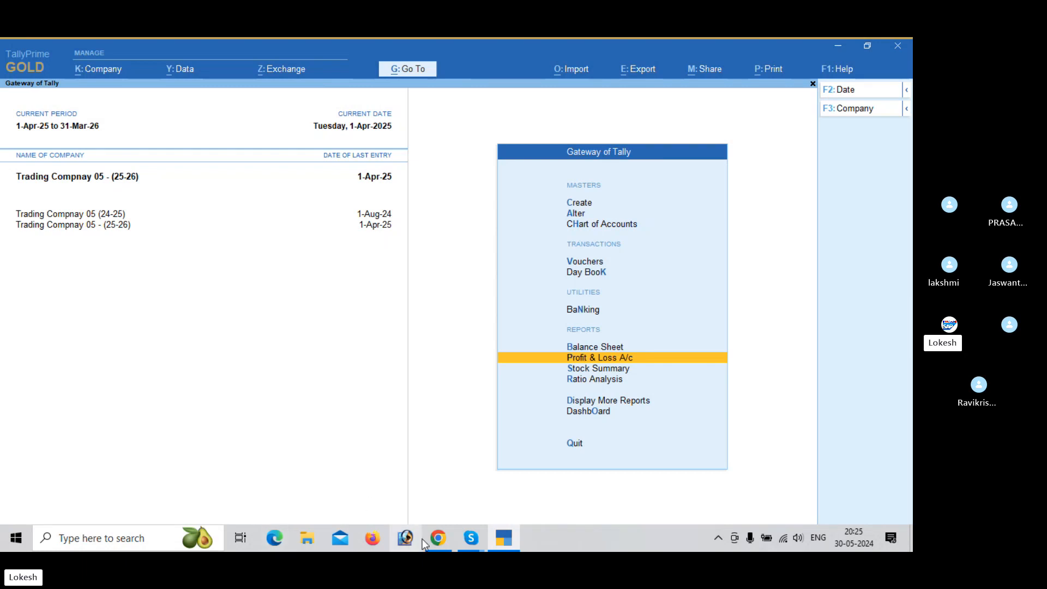
# - Switch to the Skype call window
pyautogui.moveTo(470, 540)
pyautogui.click(472, 496)
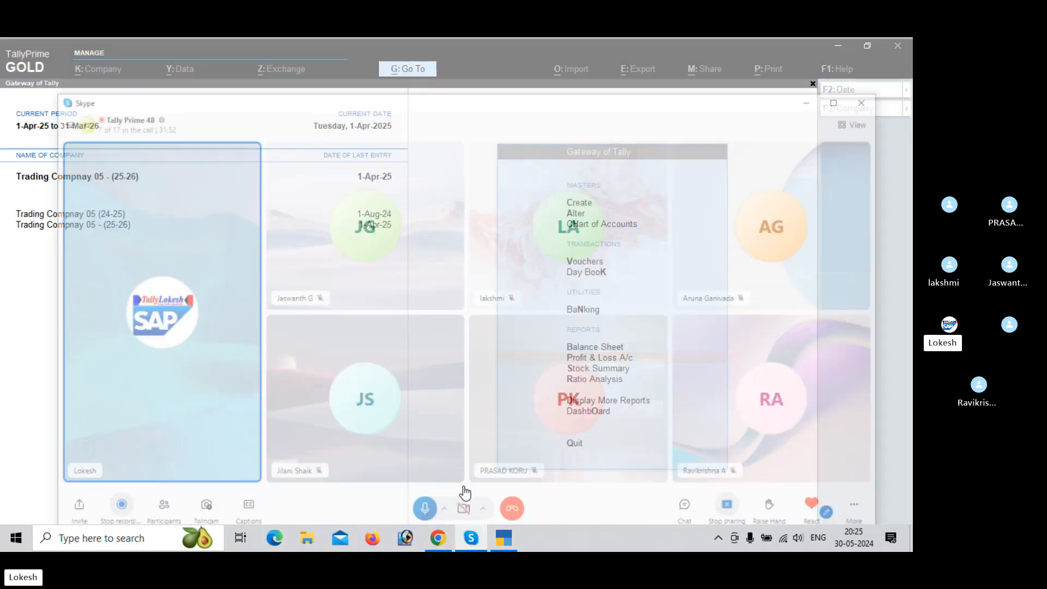